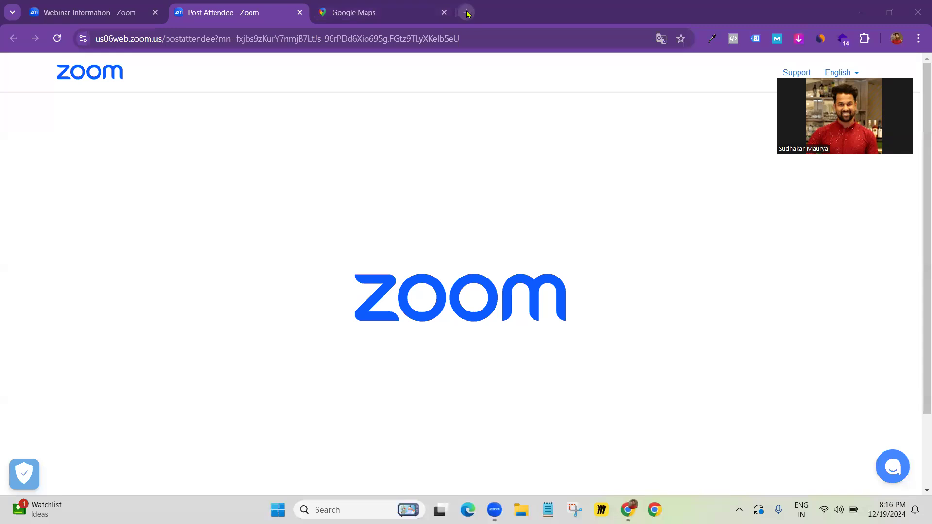
# In a new Chrome tab, go to the site's /wp-admin login page
pyautogui.click(443, 12)
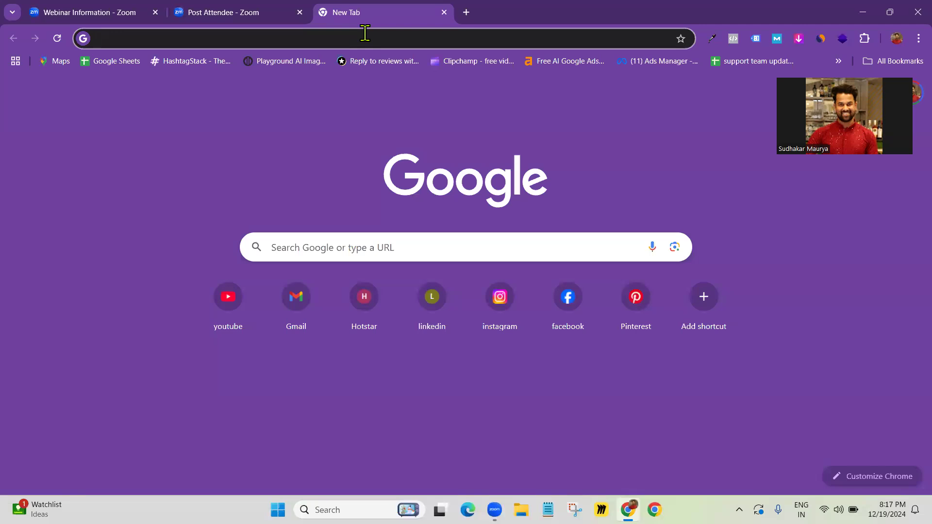
pyautogui.write('vibhas')
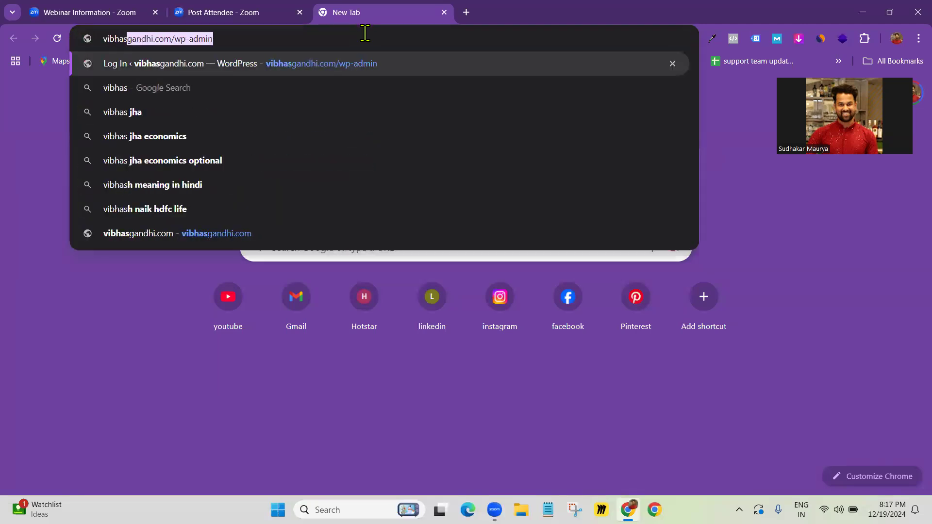
pyautogui.press('Return')
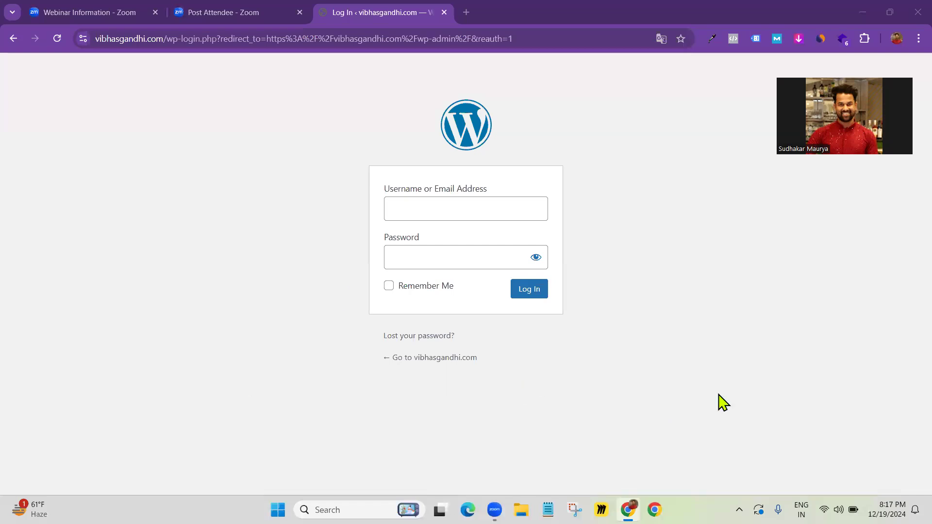
# Begin entering the account e-mail in the login username field
pyautogui.click(408, 210)
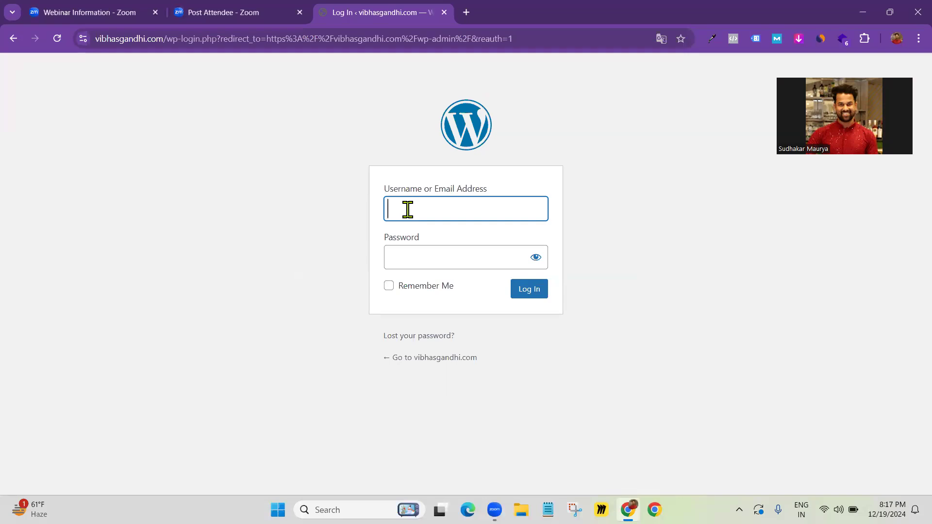
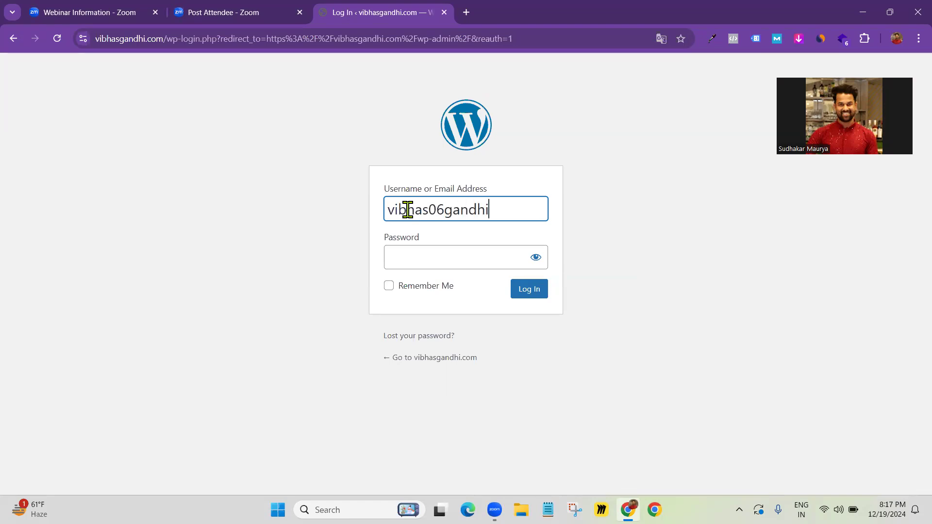
# Strip the login path from the address to load the site's public Blog page
pyautogui.moveTo(203, 39); pyautogui.dragTo(643, 26)
pyautogui.press('BackSpace')
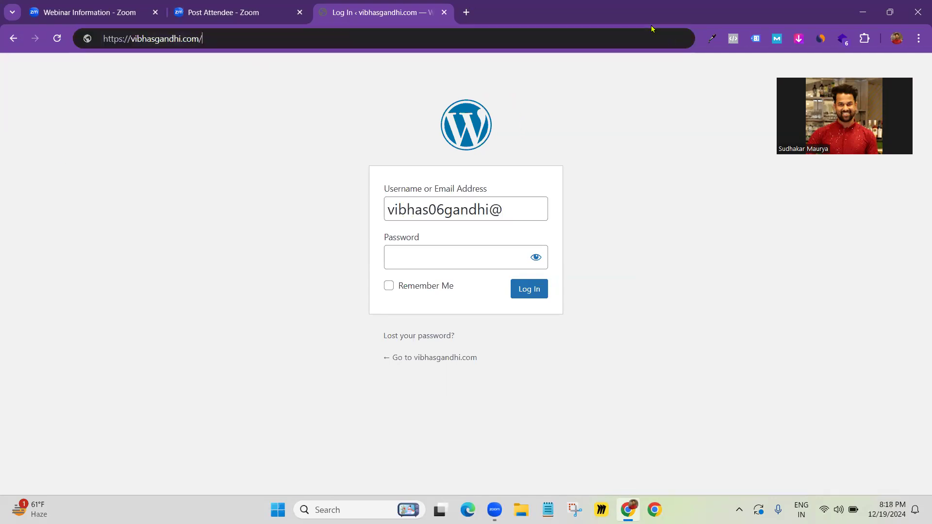
pyautogui.press('Return')
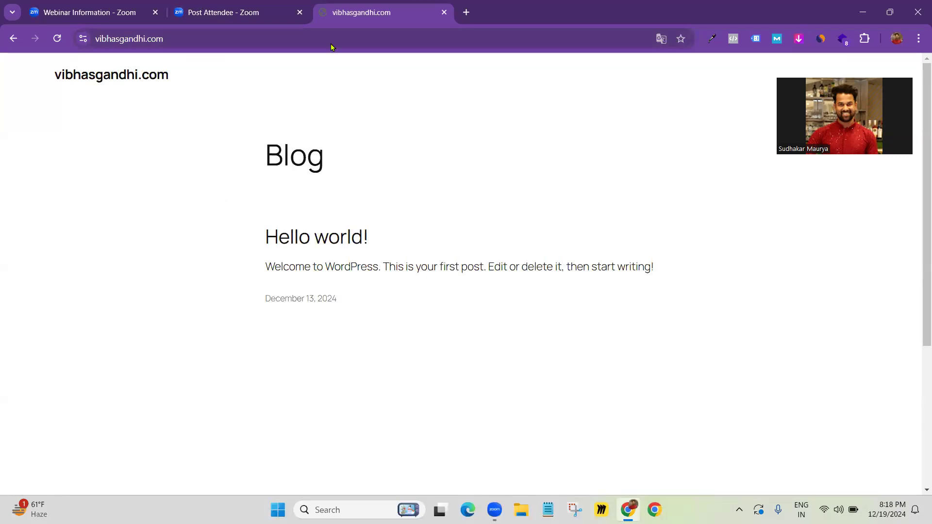
pyautogui.click(172, 38)
pyautogui.click(256, 152)
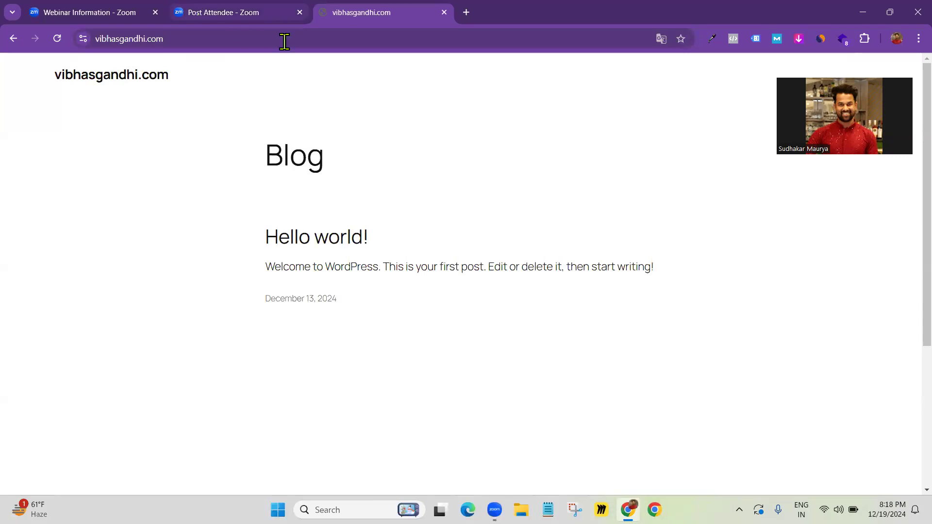
pyautogui.click(237, 37)
# Append /wp-admin to the site address to reach the admin login page
pyautogui.click(204, 33)
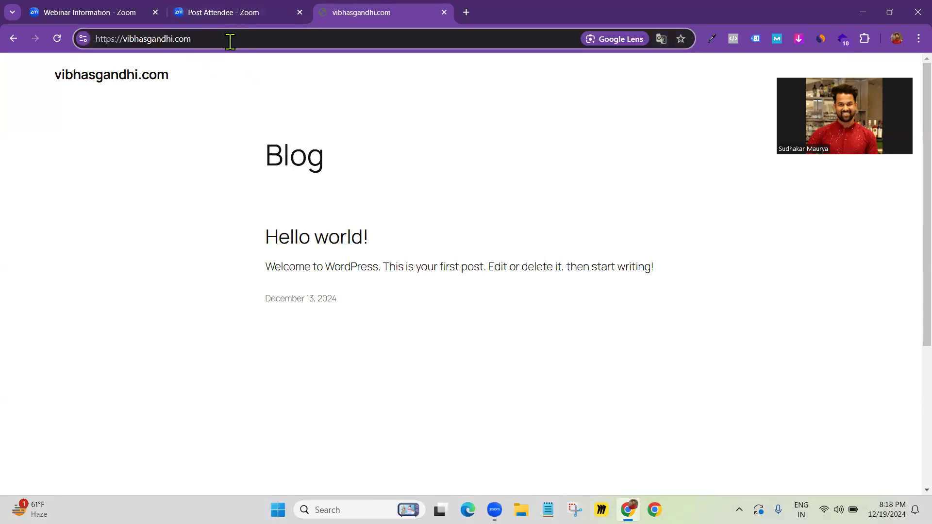
pyautogui.write('/wp-ad')
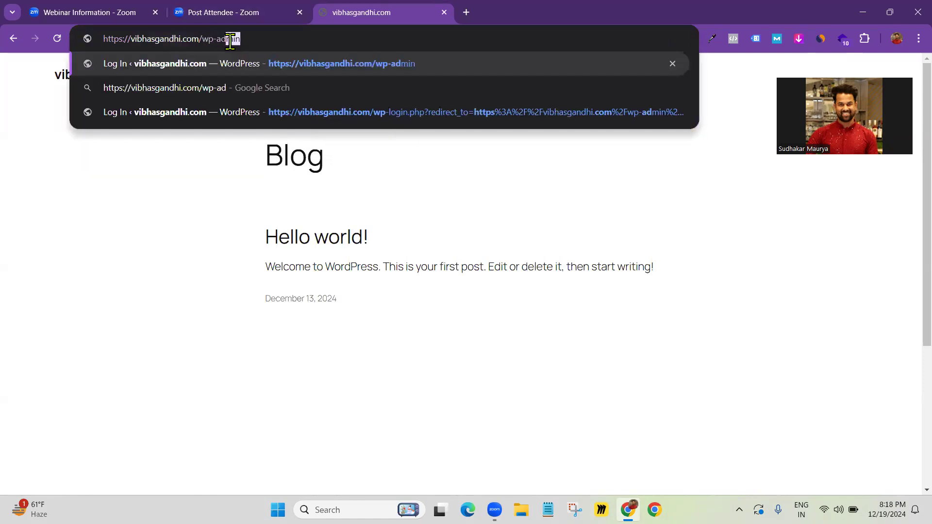
pyautogui.write('min')
pyautogui.press('Return')
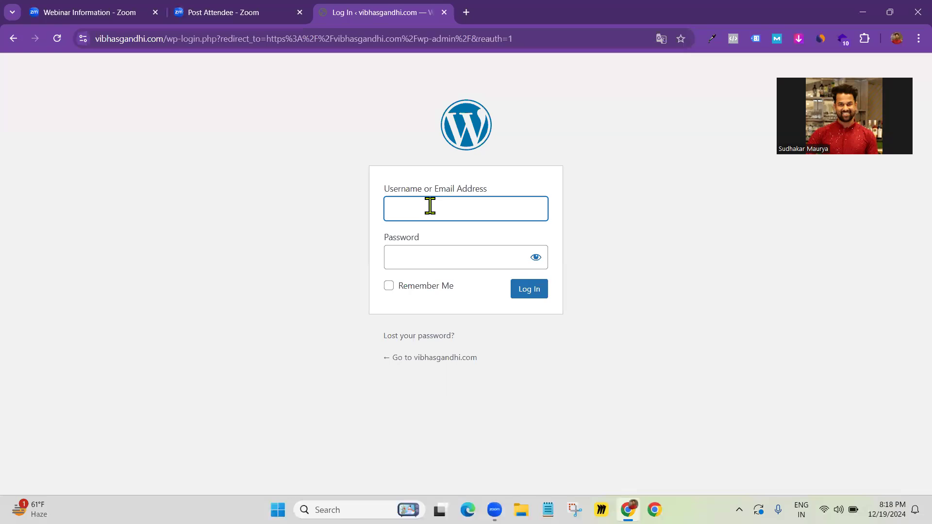
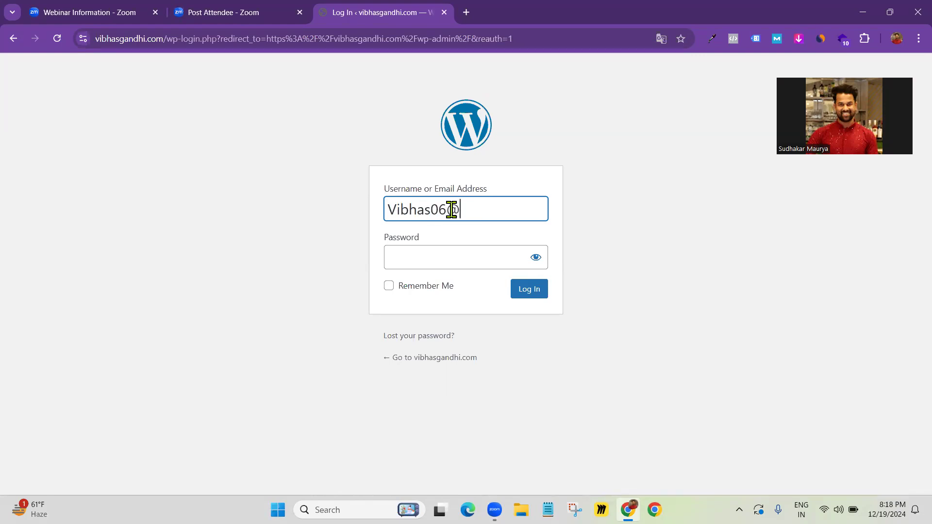
# Log in with the administrator e-mail and password
pyautogui.press('Tab')
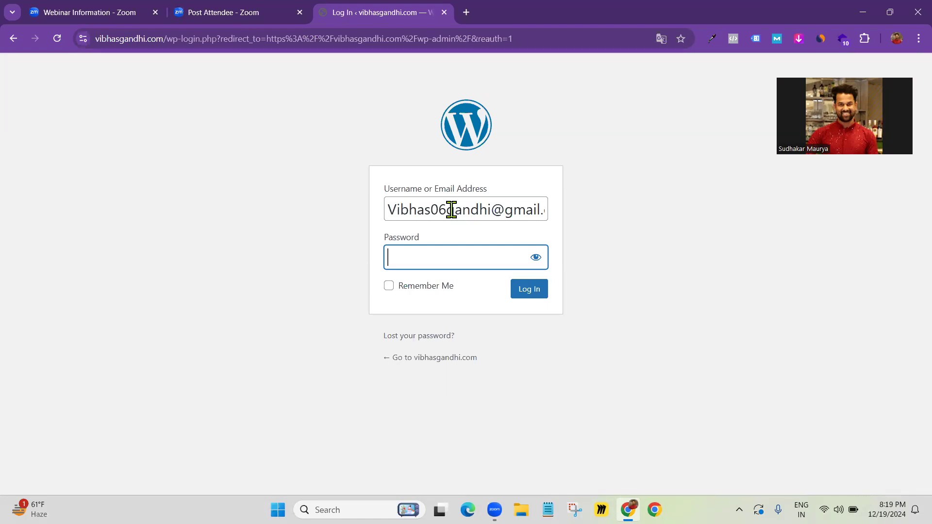
pyautogui.write('**********')
pyautogui.click(527, 292)
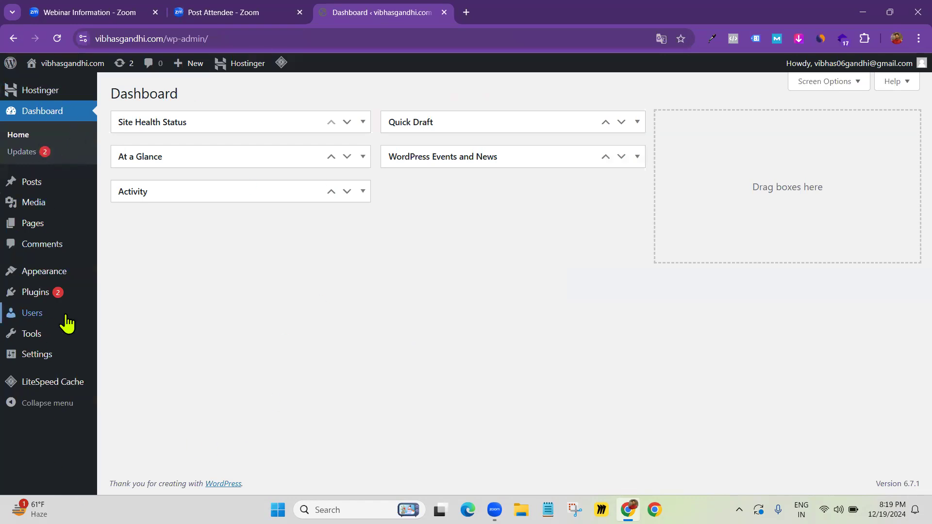
# Install and activate the Astra theme from Add New Theme
pyautogui.click(46, 278)
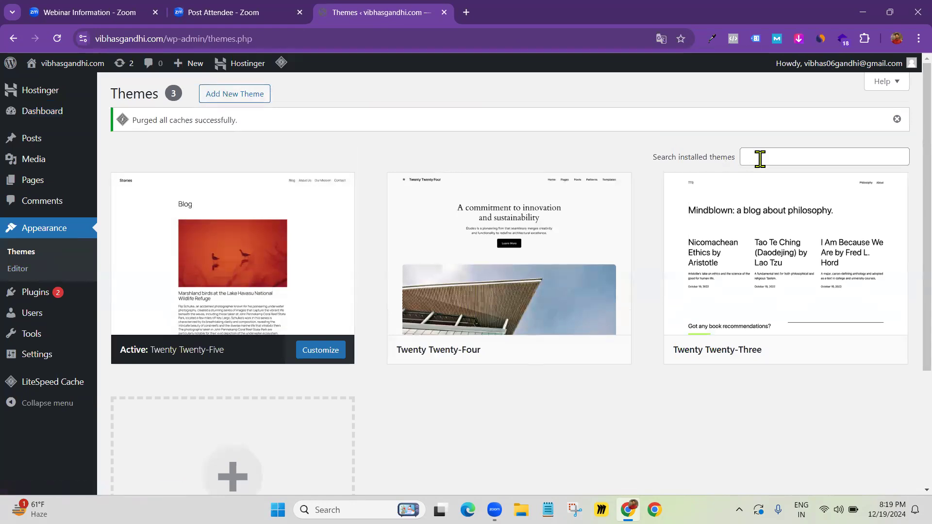
pyautogui.click(246, 95)
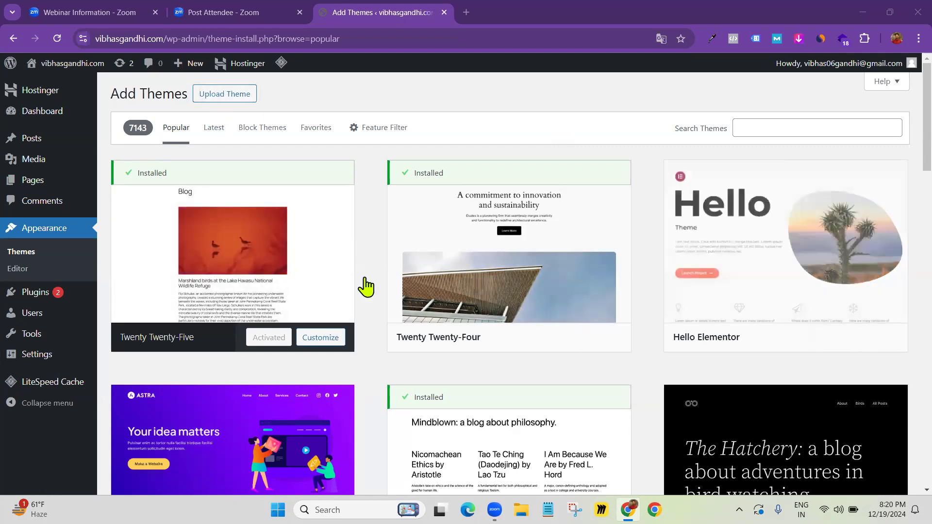
pyautogui.scroll(-3, 179, 385)
pyautogui.scroll(-2, 189, 394)
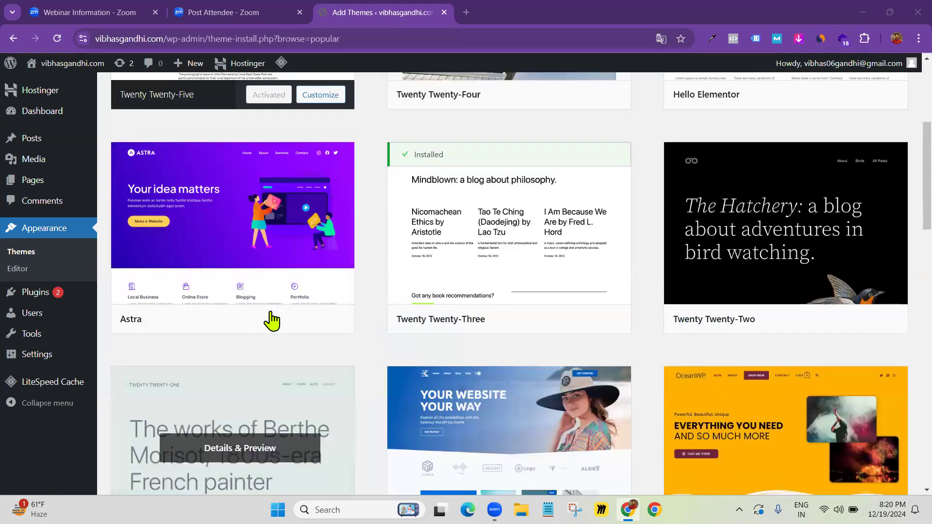
pyautogui.click(278, 321)
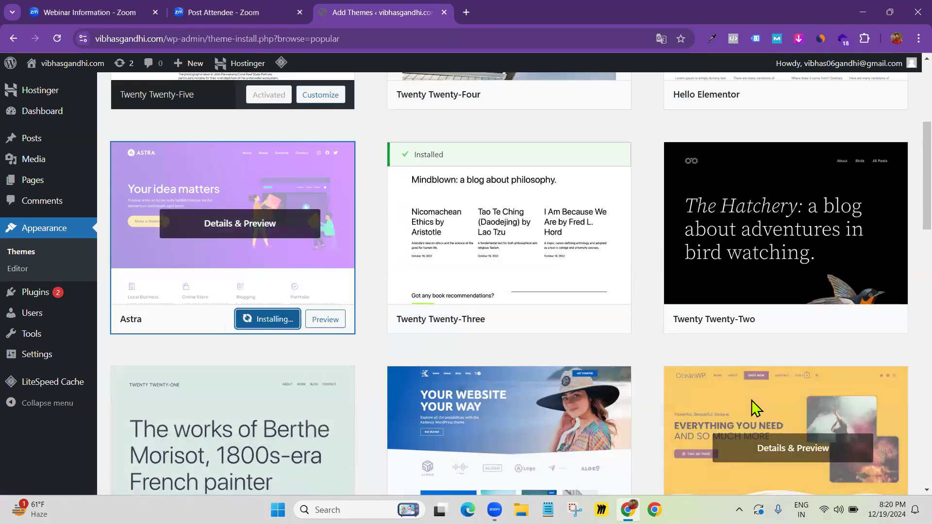
pyautogui.click(259, 321)
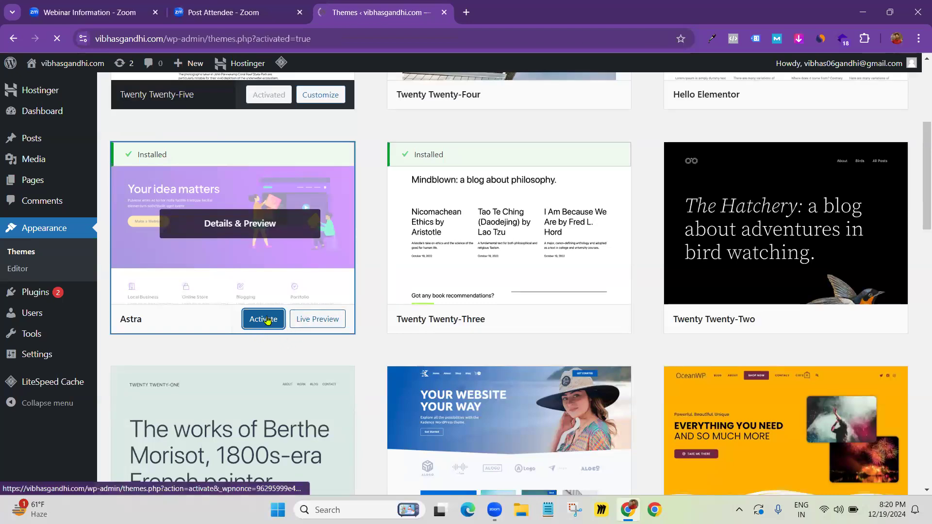
# Go to the Installed Plugins list and dismiss the Astra welcome notice
pyautogui.scroll(-5, 263, 323)
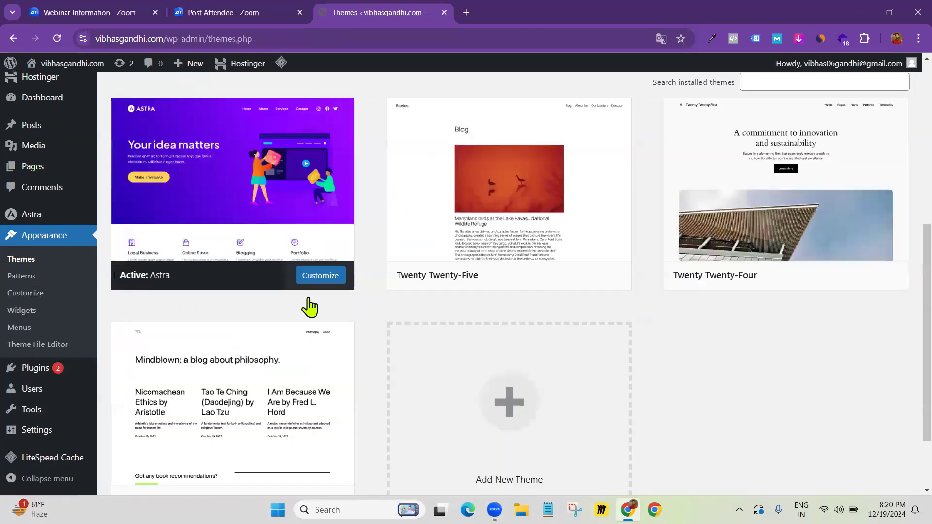
pyautogui.scroll(3, 233, 301)
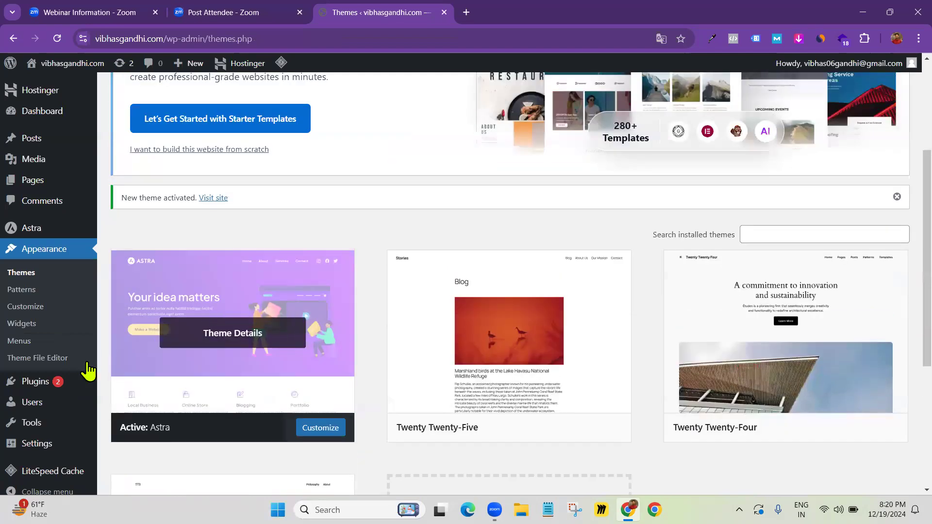
pyautogui.click(52, 385)
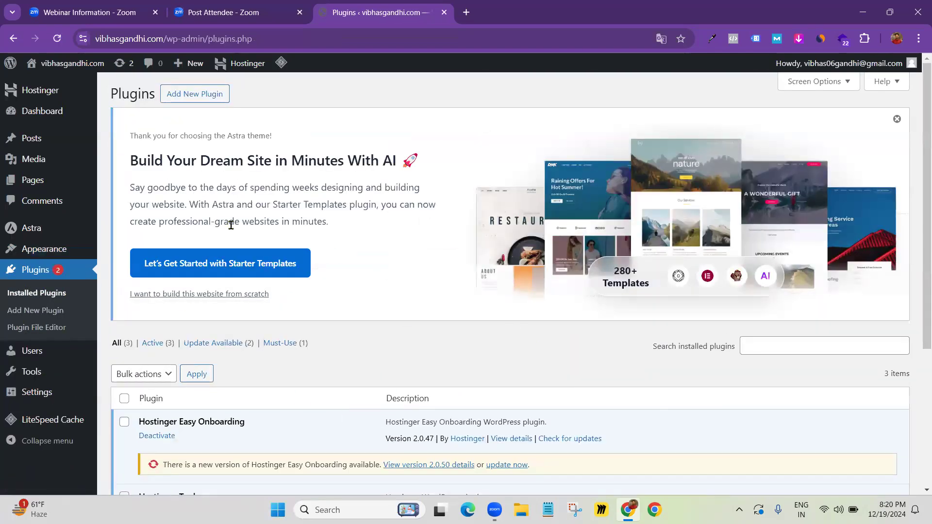
pyautogui.scroll(-2, 229, 242)
pyautogui.scroll(2, 225, 265)
pyautogui.click(896, 120)
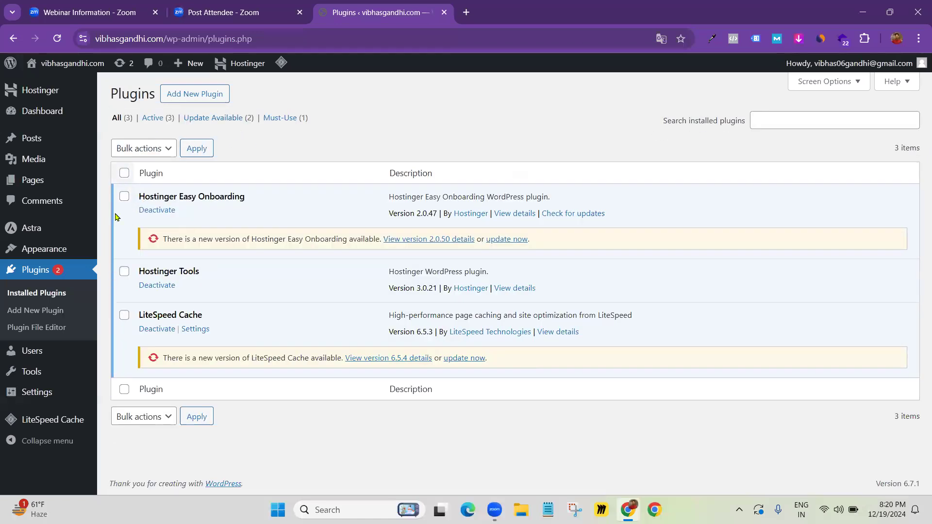
# Bulk-deactivate all three installed plugins
pyautogui.click(124, 174)
pyautogui.click(160, 149)
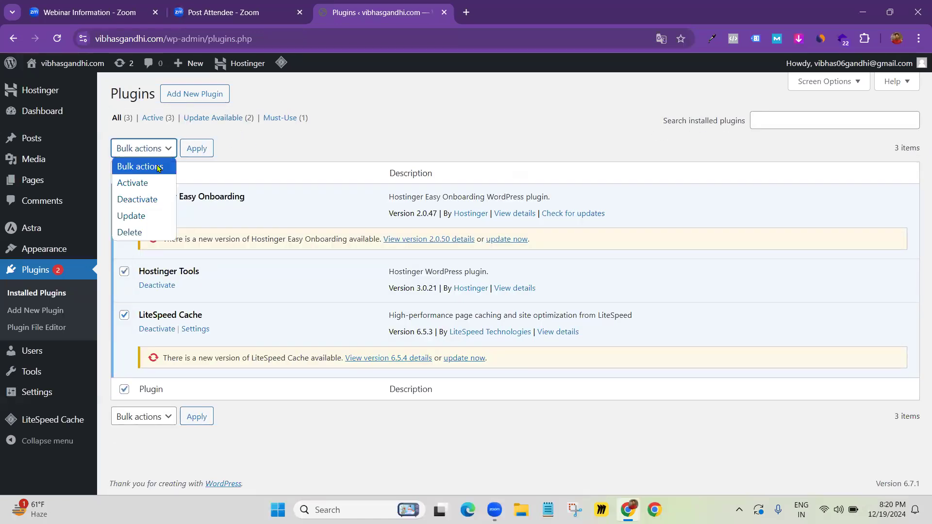
pyautogui.click(144, 200)
pyautogui.click(195, 149)
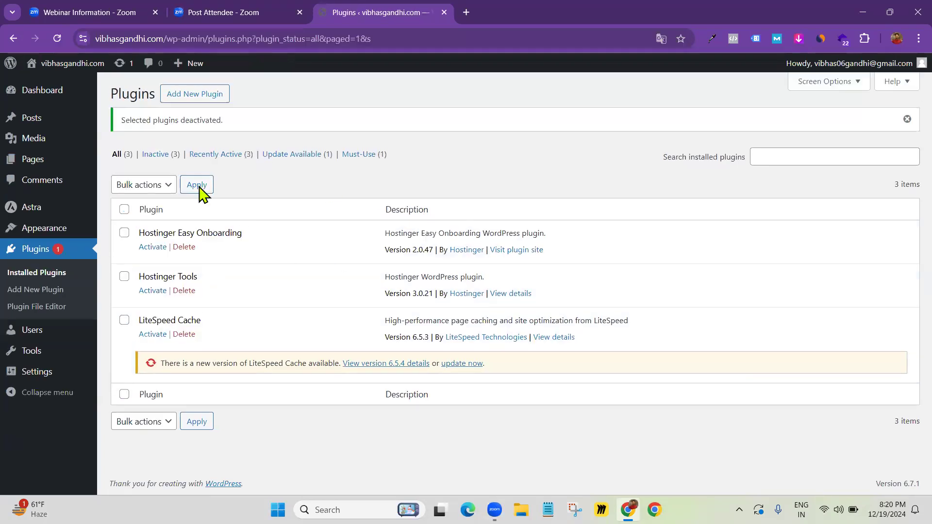
# Bulk-delete Hostinger Easy Onboarding, Hostinger Tools and LiteSpeed Cache, confirming the deletion
pyautogui.click(124, 209)
pyautogui.click(158, 190)
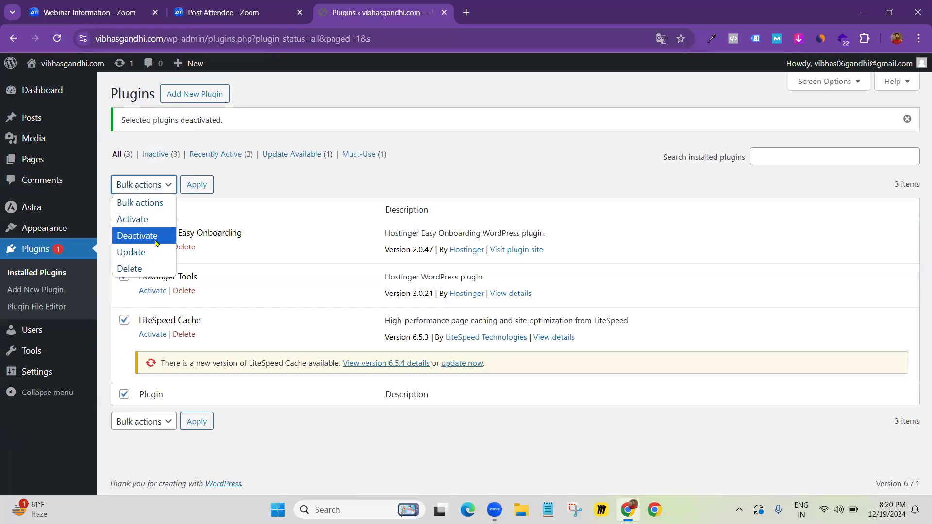
pyautogui.click(149, 268)
pyautogui.click(195, 185)
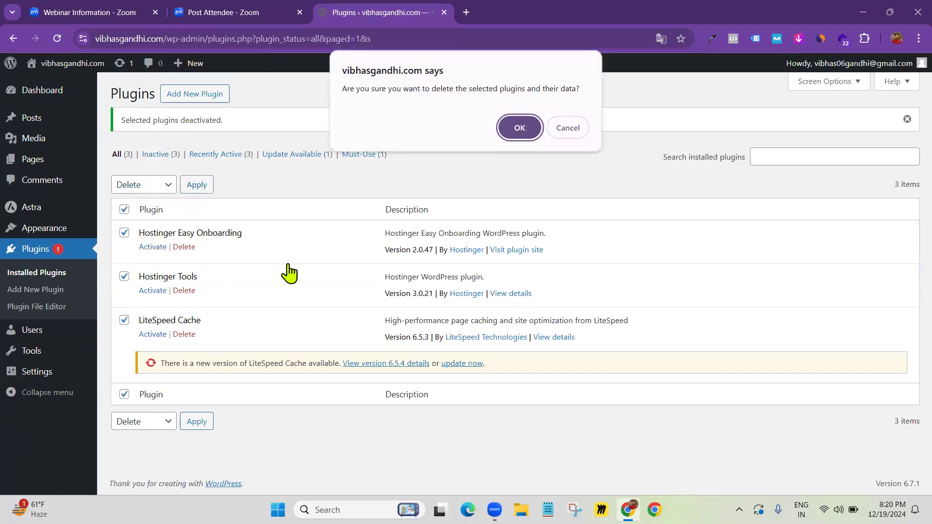
pyautogui.click(509, 127)
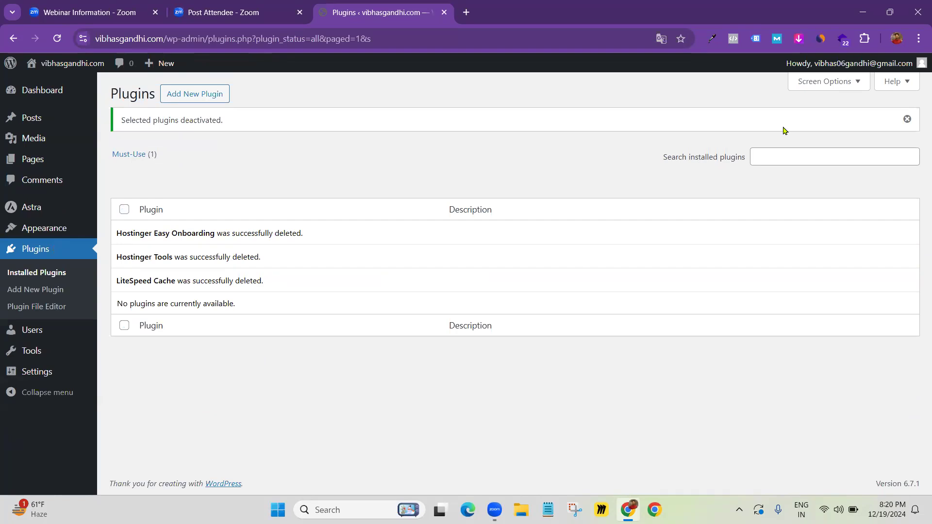
pyautogui.click(907, 119)
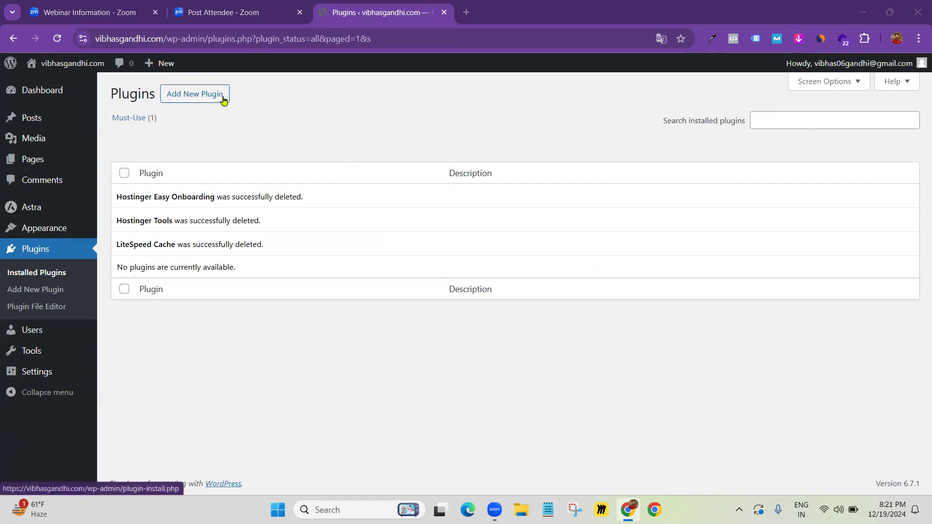
pyautogui.click(188, 100)
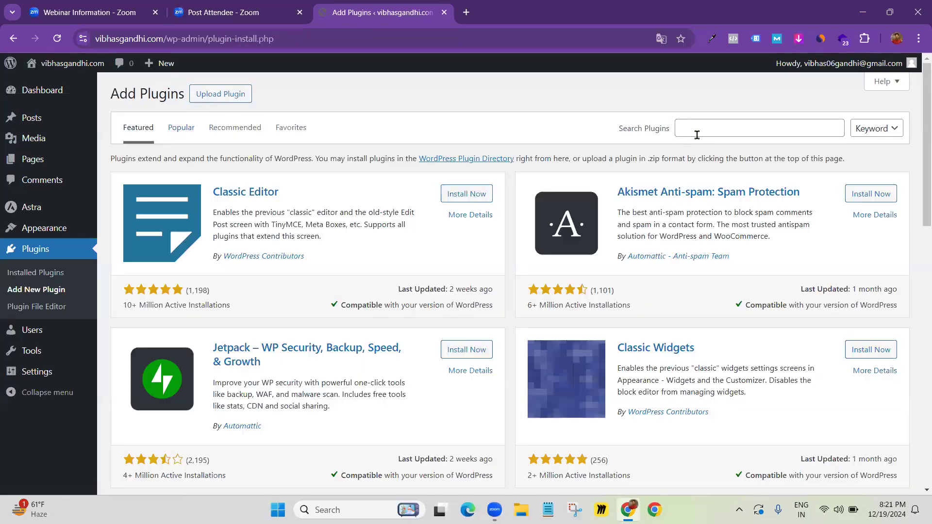
# Install and activate the Elementor Website Builder plugin
pyautogui.click(697, 134)
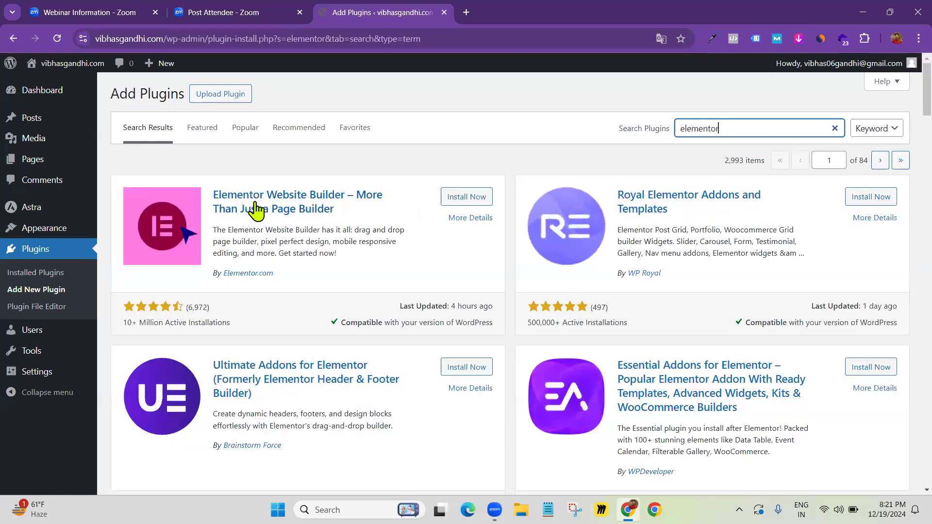
pyautogui.click(465, 203)
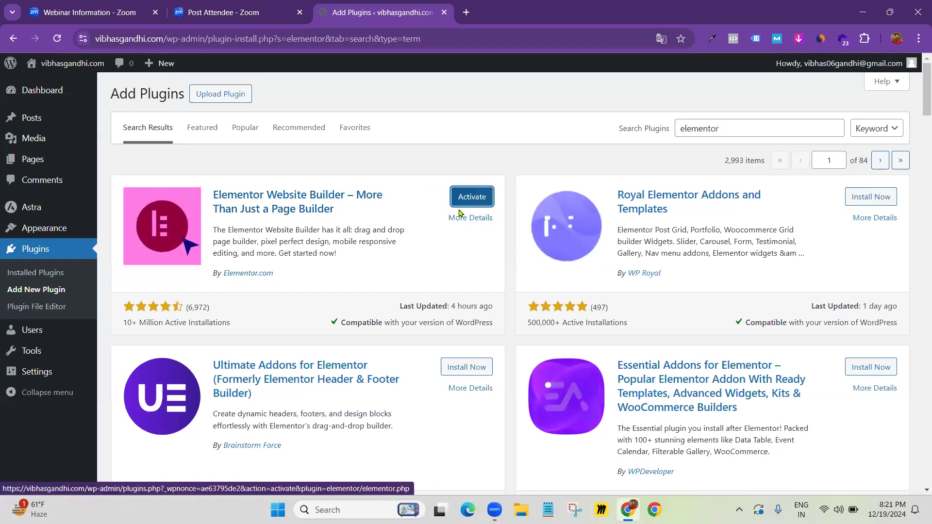
pyautogui.click(469, 197)
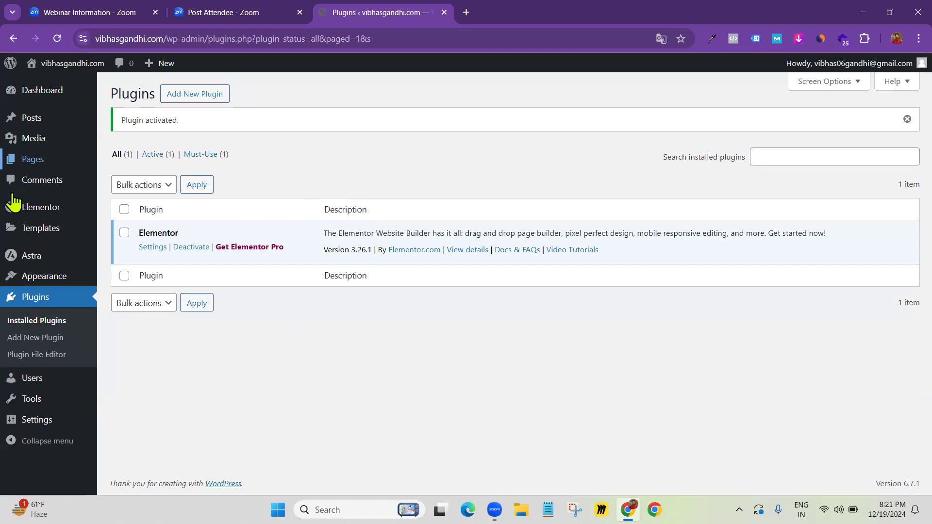
pyautogui.moveTo(34, 170)
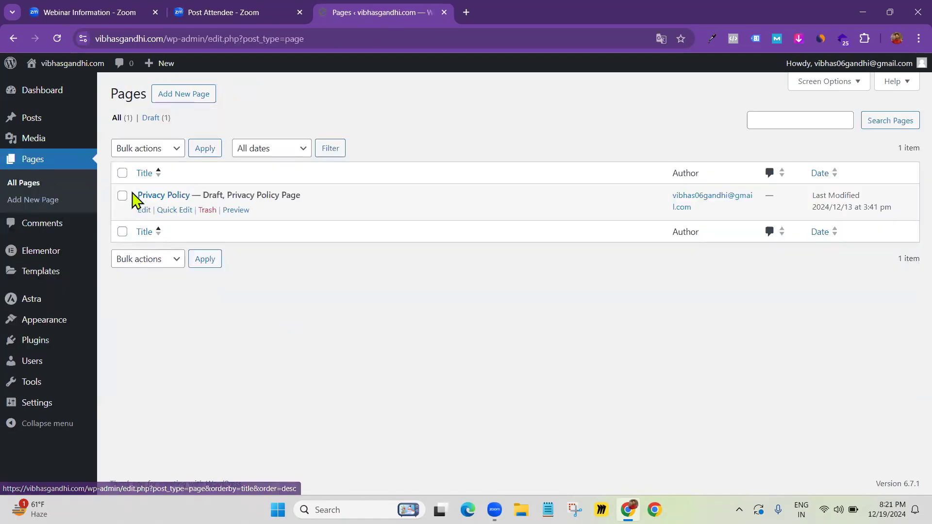
# Trash the draft Privacy Policy page and close the trashed notice
pyautogui.click(207, 210)
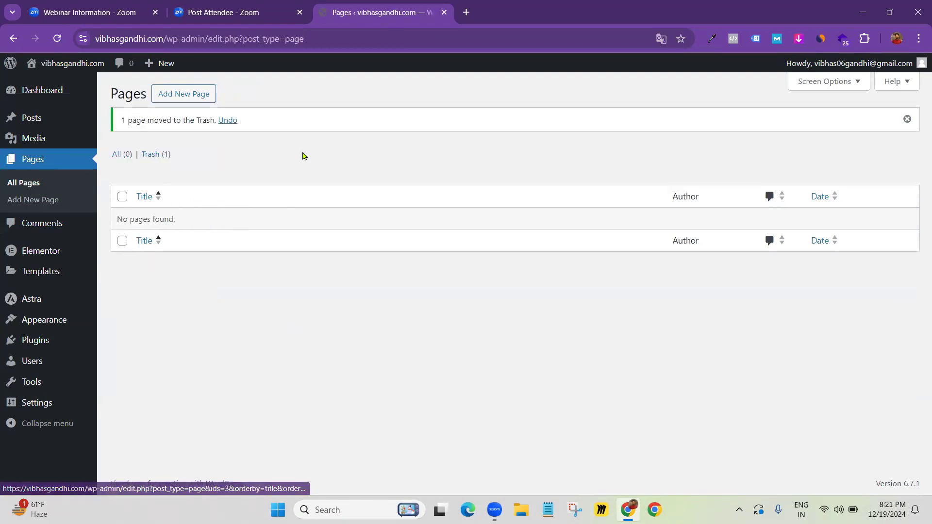
pyautogui.click(905, 121)
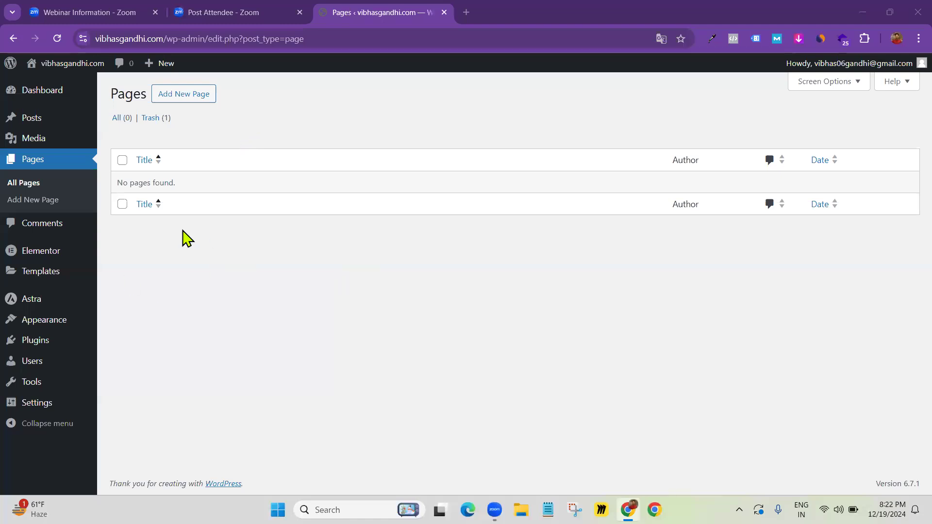
pyautogui.click(180, 100)
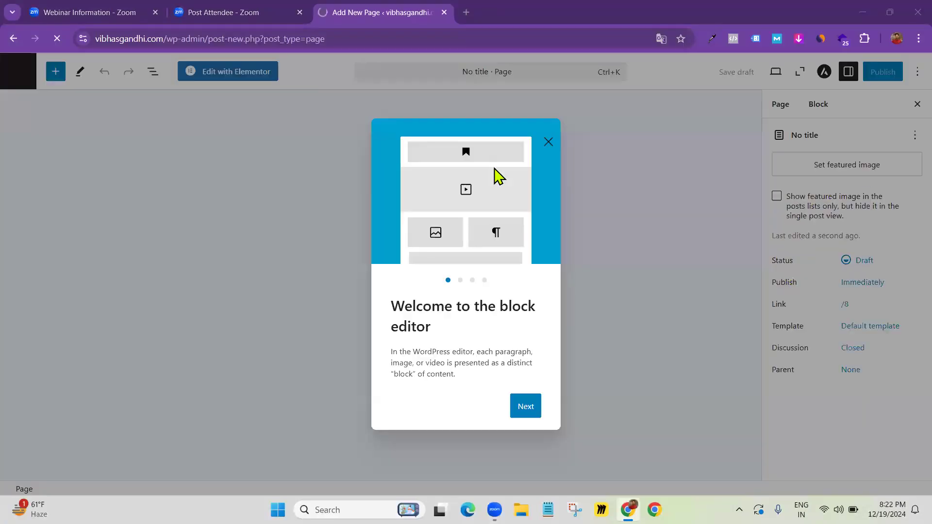
pyautogui.click(548, 142)
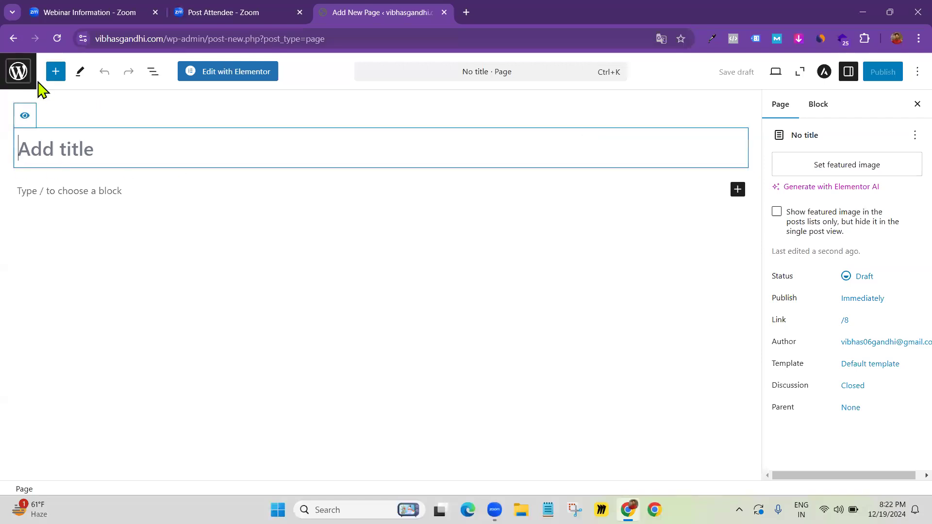
pyautogui.click(18, 73)
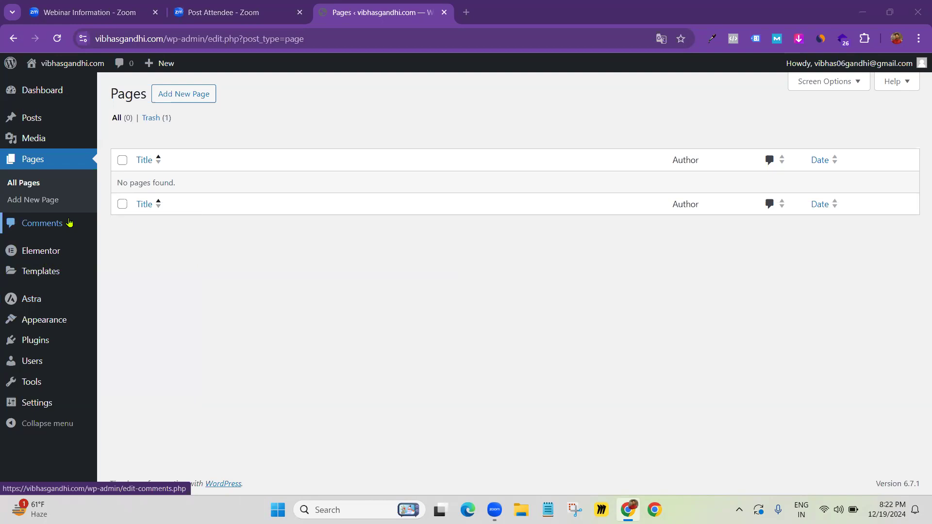
# Publish a new page titled 'Confirm Now' and launch Edit with Elementor
pyautogui.click(177, 96)
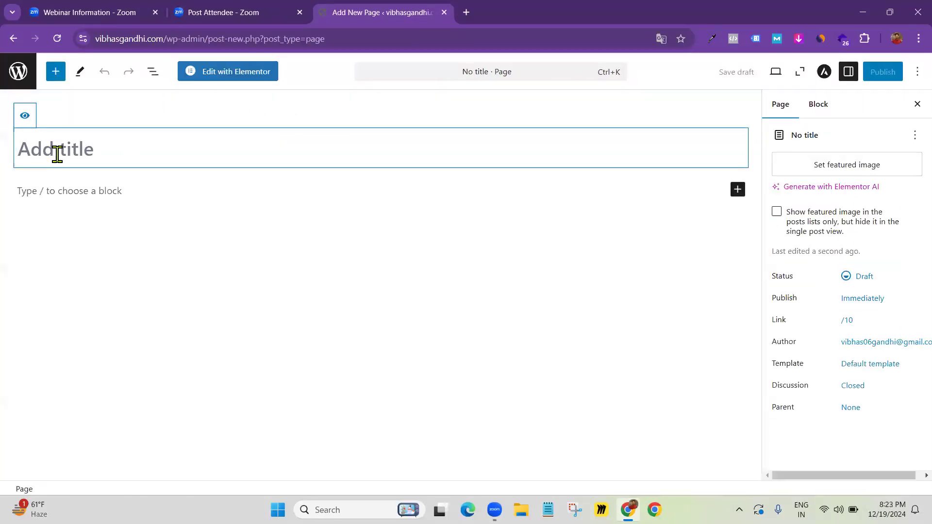
pyautogui.write('Confirm Now')
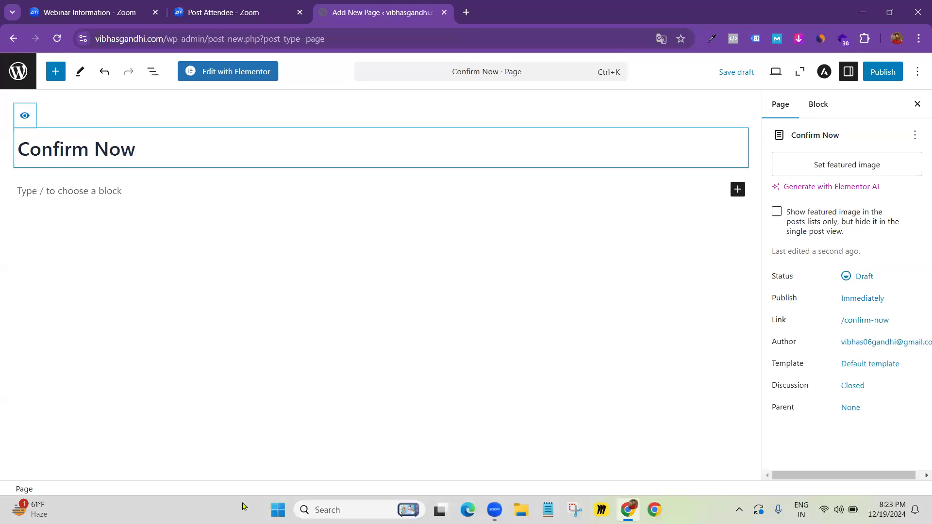
pyautogui.click(882, 72)
pyautogui.click(889, 73)
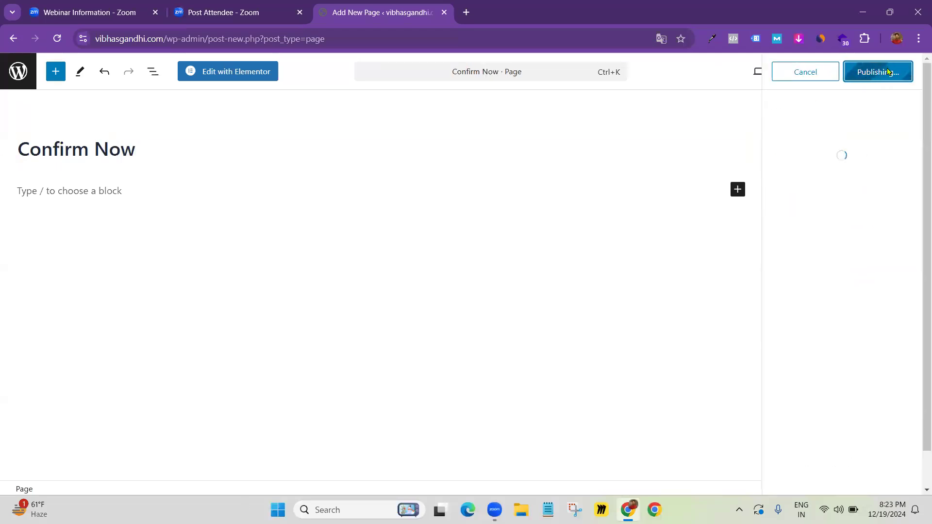
pyautogui.click(218, 80)
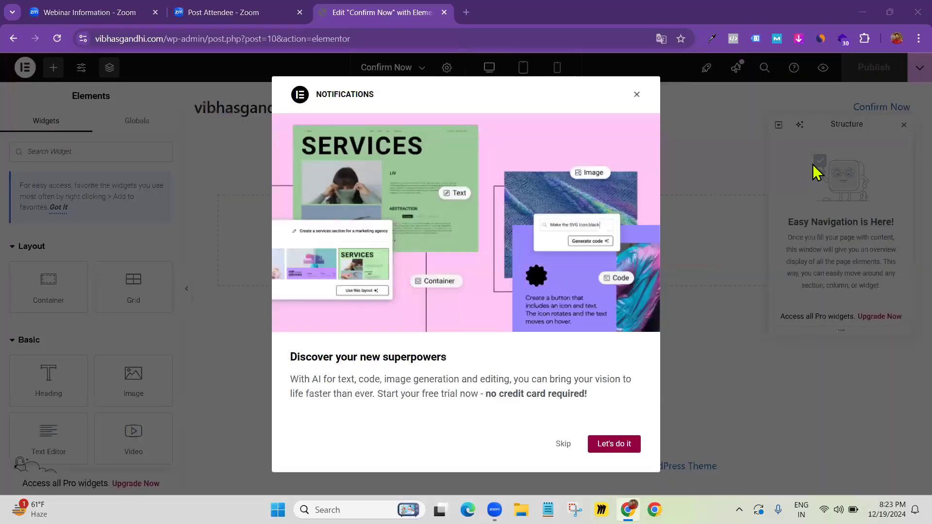
# Close the Notifications pop-up and review the Pro widget category in the Elements panel
pyautogui.click(636, 95)
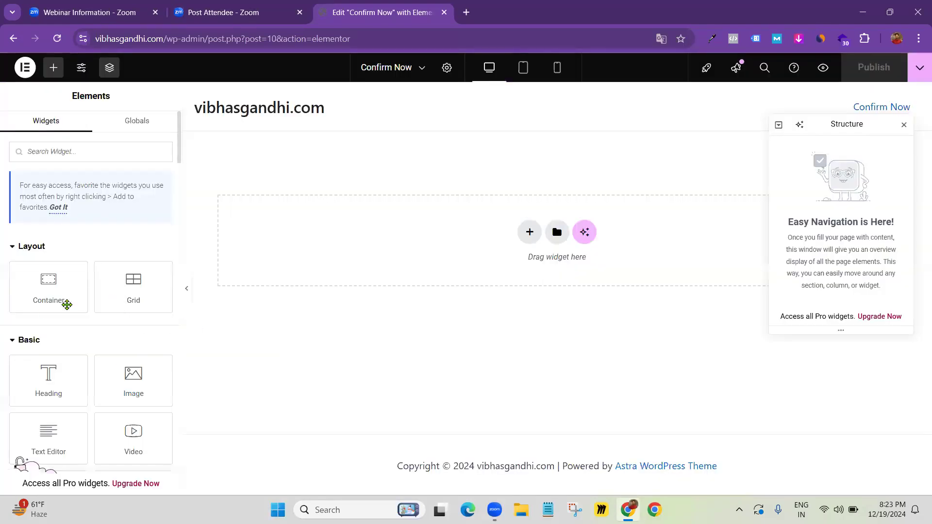
pyautogui.scroll(-5, 59, 340)
pyautogui.scroll(-6, 128, 387)
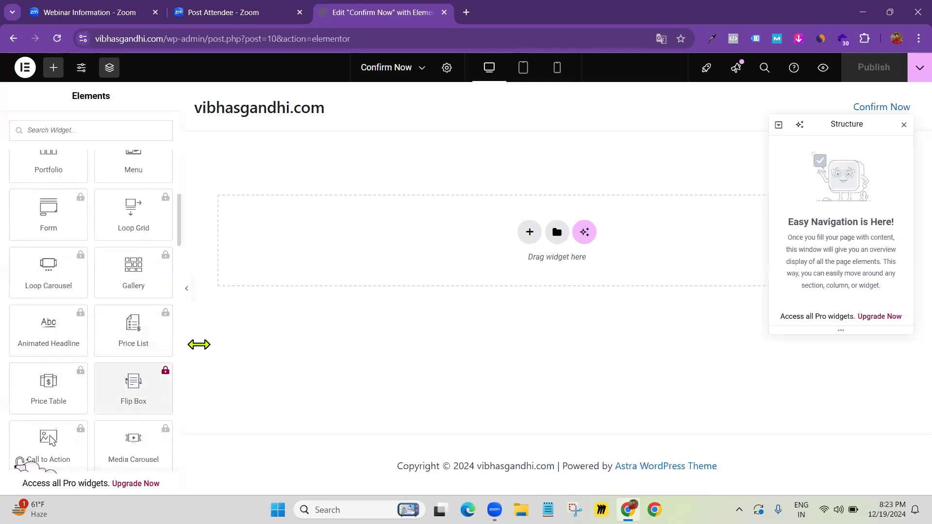
pyautogui.scroll(3, 48, 266)
pyautogui.click(22, 243)
pyautogui.click(21, 241)
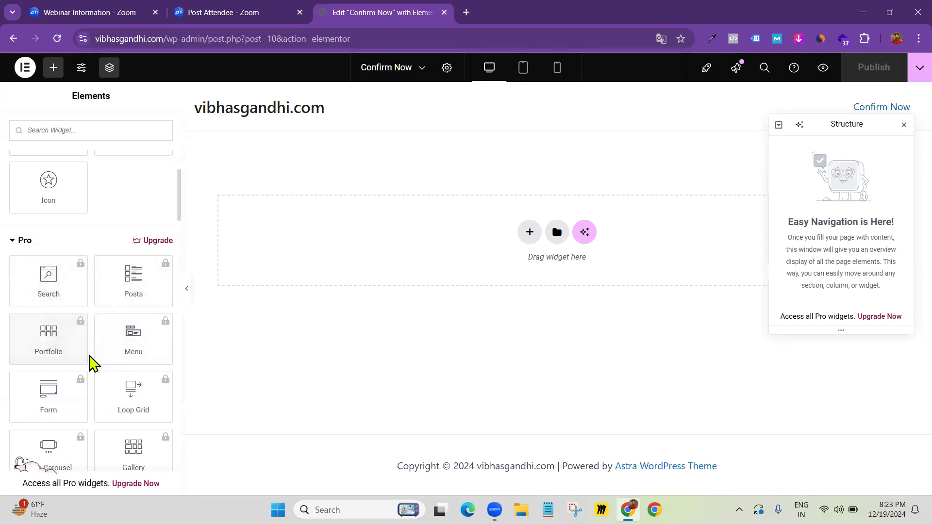
pyautogui.scroll(-2, 65, 360)
pyautogui.scroll(3, 68, 343)
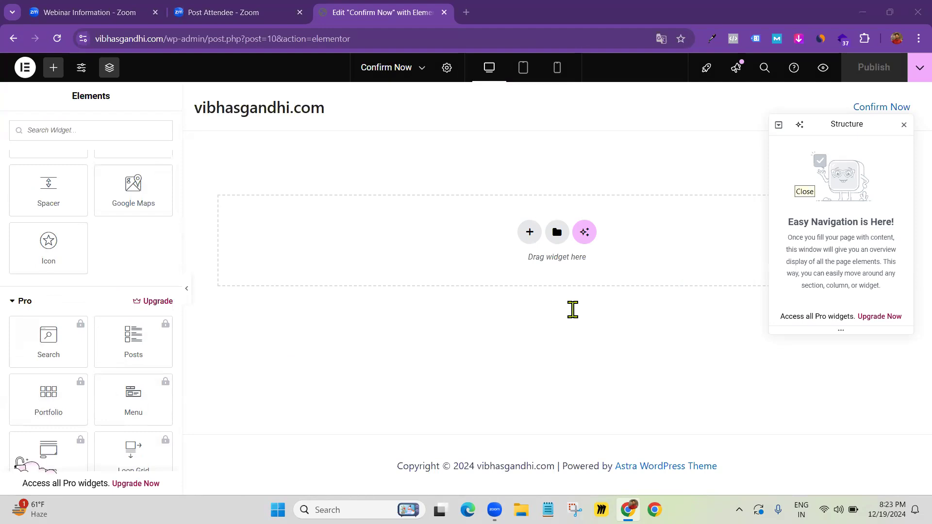
pyautogui.scroll(5, 31, 353)
pyautogui.scroll(-5, 79, 327)
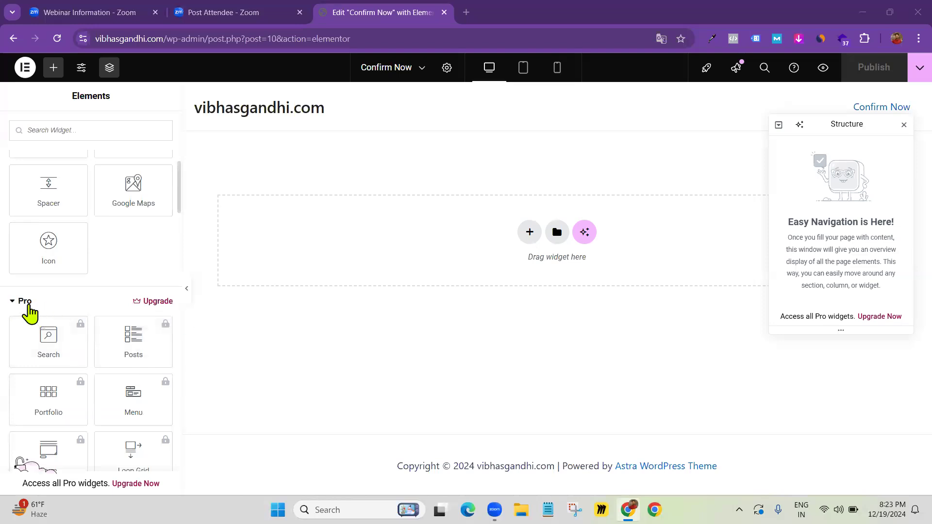
pyautogui.scroll(-1, 62, 345)
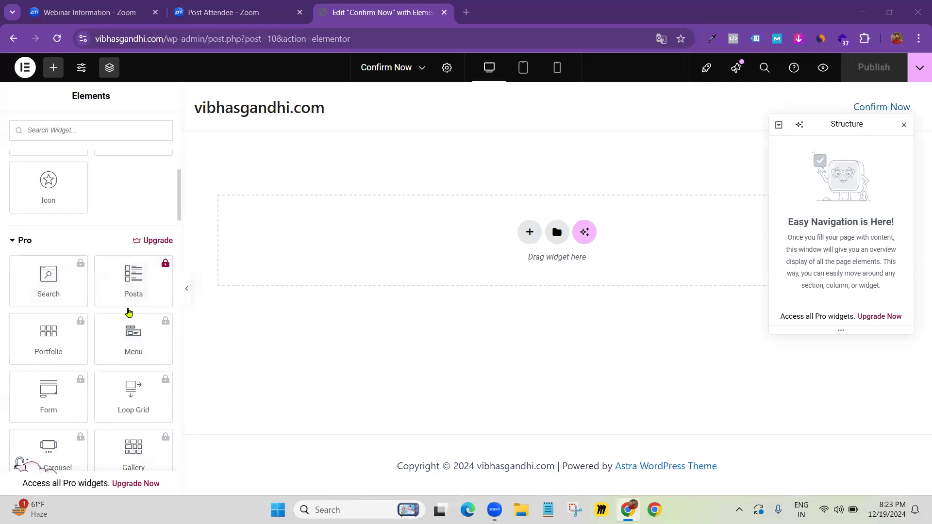
pyautogui.click(467, 13)
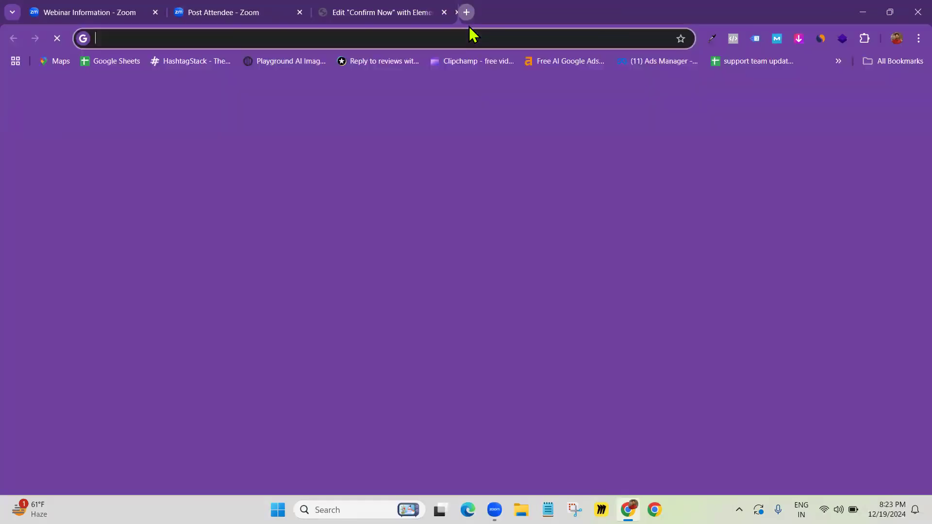
# Download pro-elements.zip from proelements.org, then return to the Confirm Now editor tab
pyautogui.write('proelements.org')
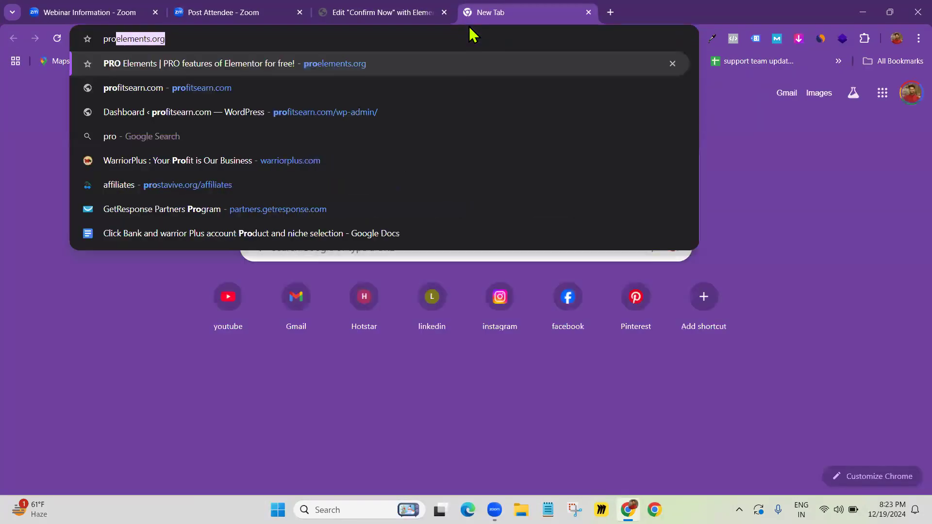
pyautogui.press('Right')
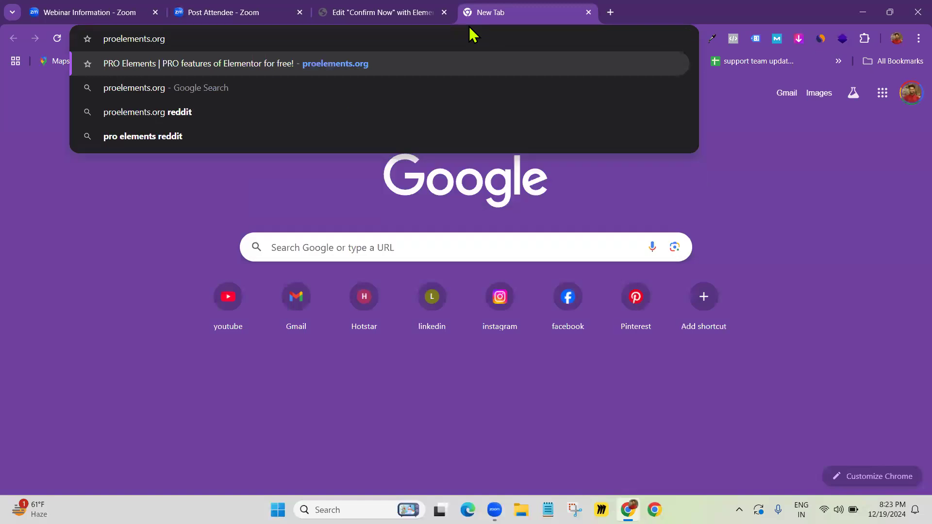
pyautogui.press('Return')
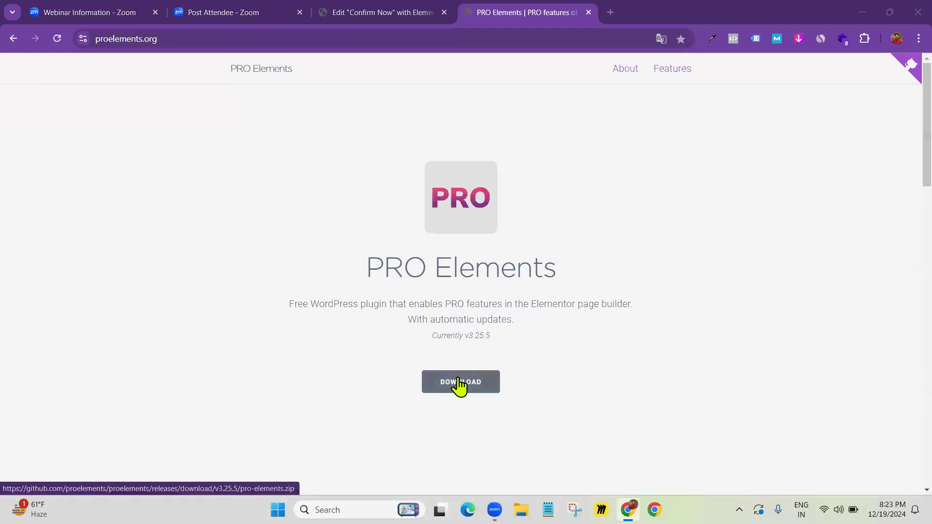
pyautogui.click(464, 387)
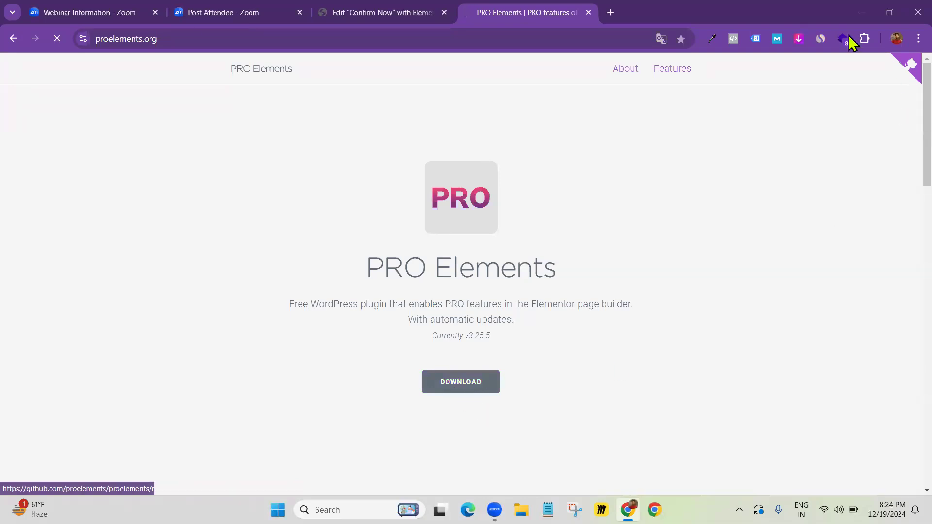
pyautogui.click(874, 38)
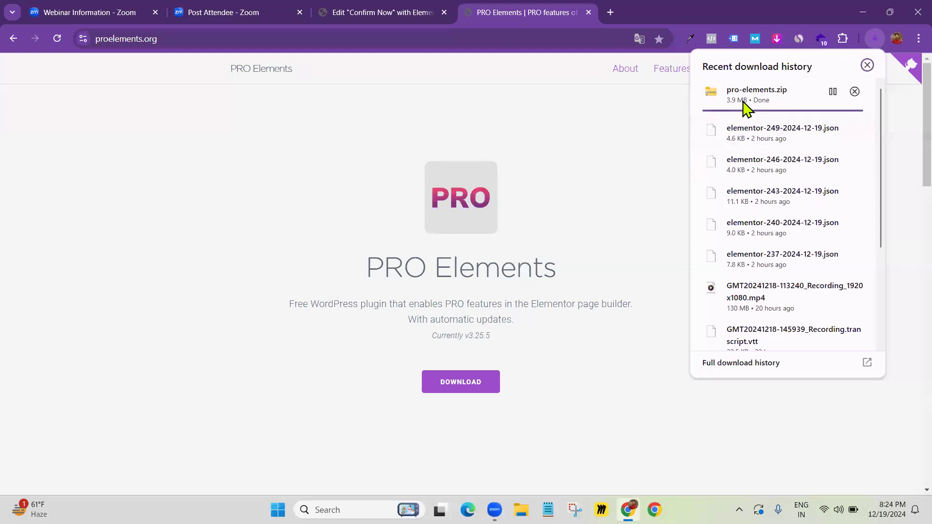
pyautogui.click(217, 13)
pyautogui.click(366, 13)
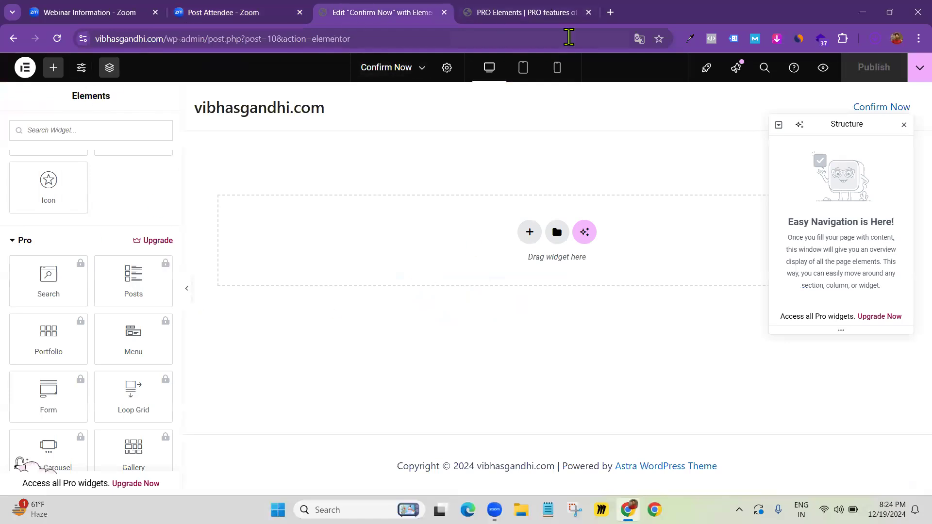
# Exit the Elementor editor to the WordPress dashboard and go to the Plugins page
pyautogui.click(874, 38)
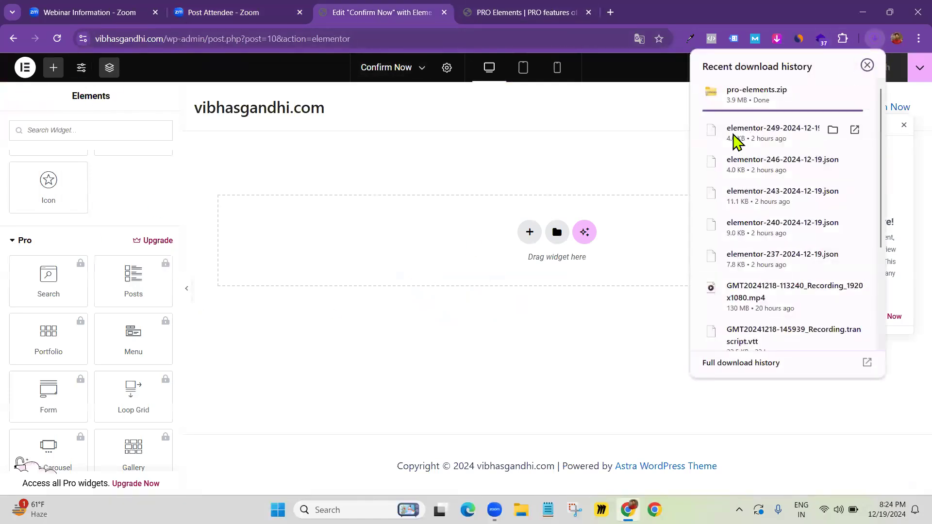
pyautogui.click(24, 69)
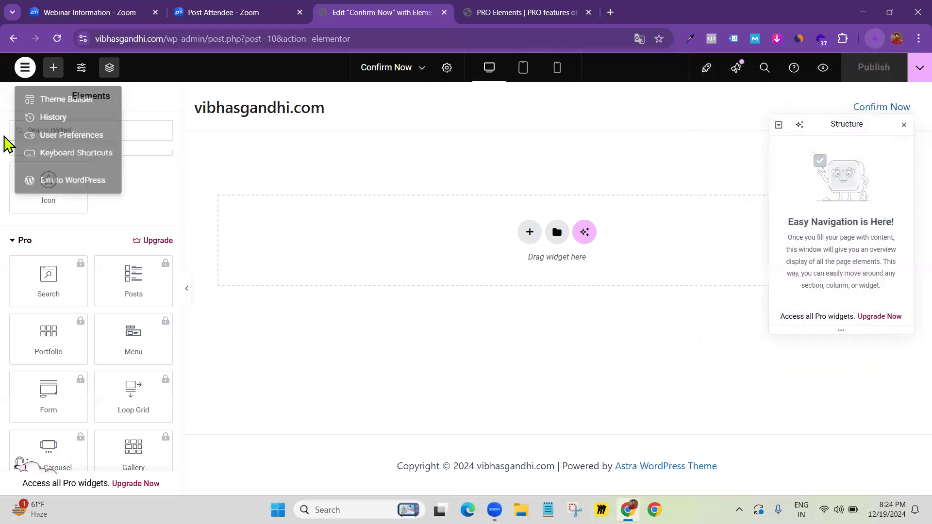
pyautogui.click(74, 189)
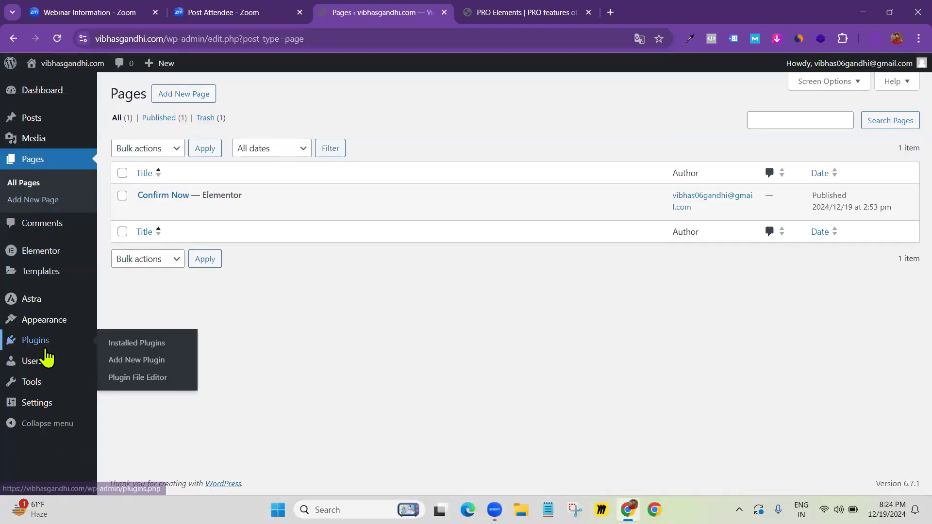
pyautogui.moveTo(44, 348)
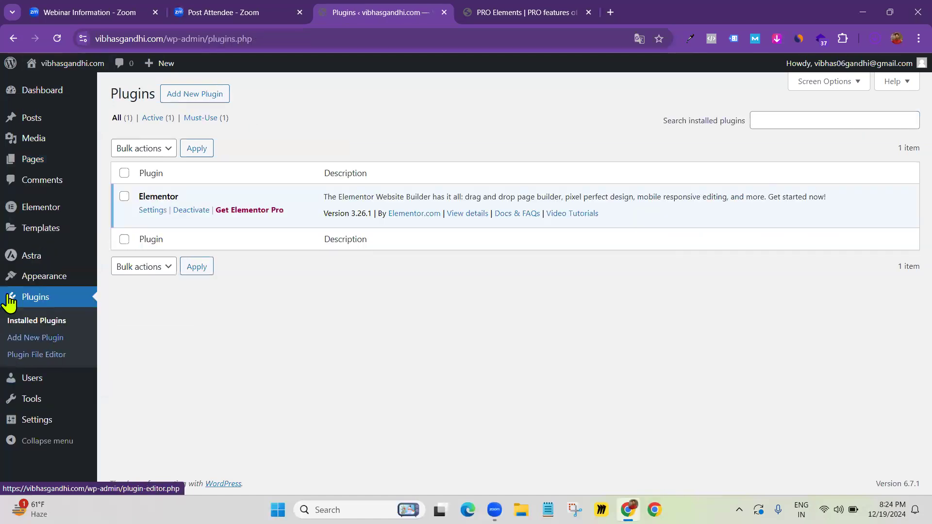
pyautogui.click(195, 101)
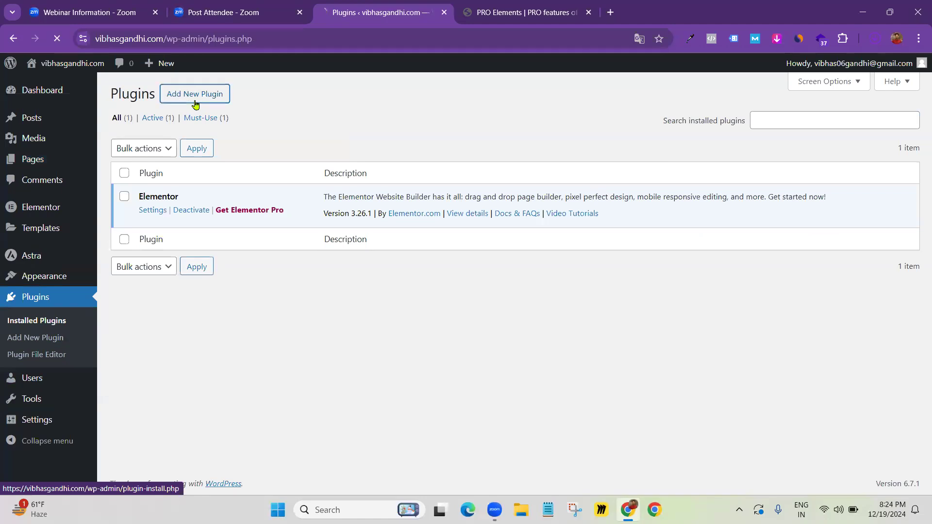
# Bring up the Upload Plugin form and look for pro-elements.zip in Chrome's downloads list
pyautogui.click(231, 101)
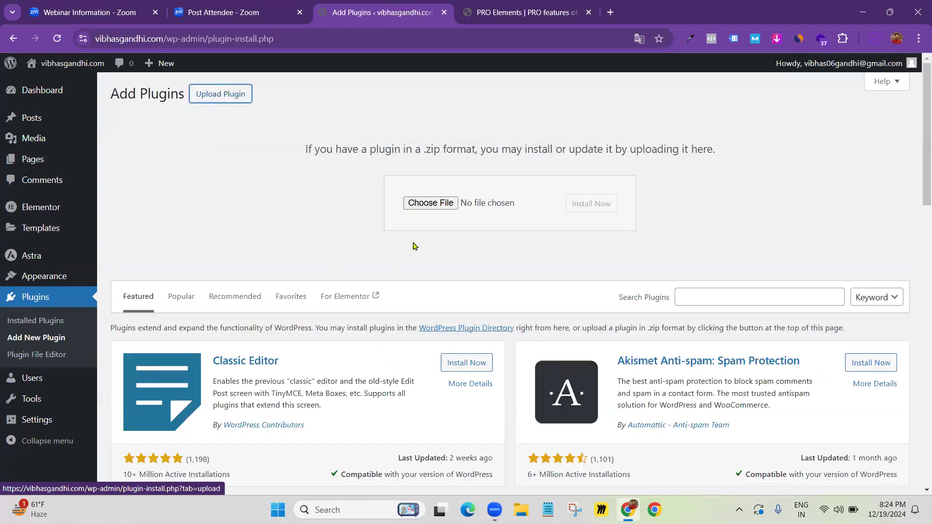
pyautogui.click(876, 39)
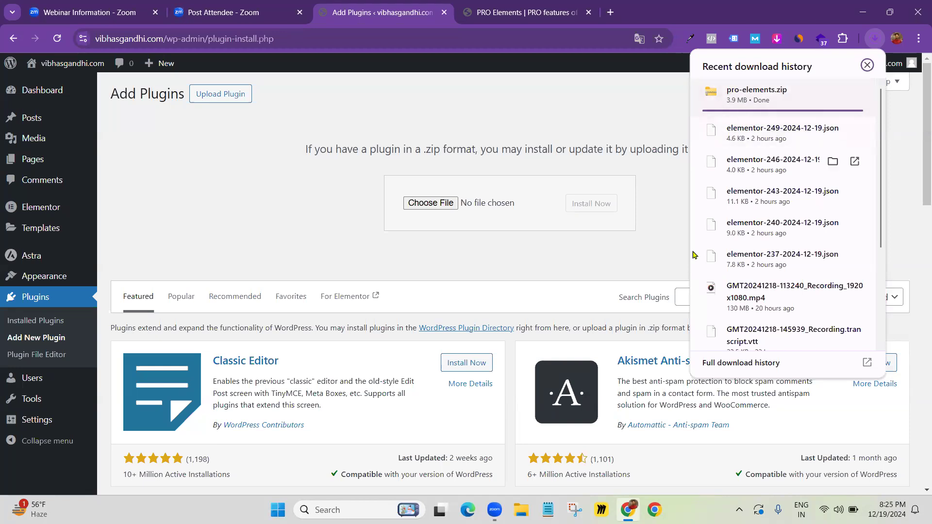
pyautogui.click(579, 138)
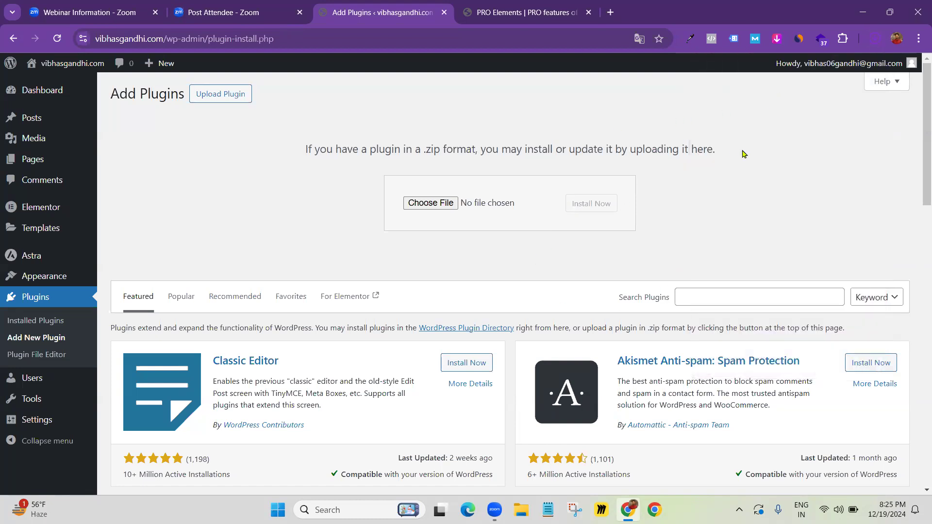
pyautogui.click(876, 37)
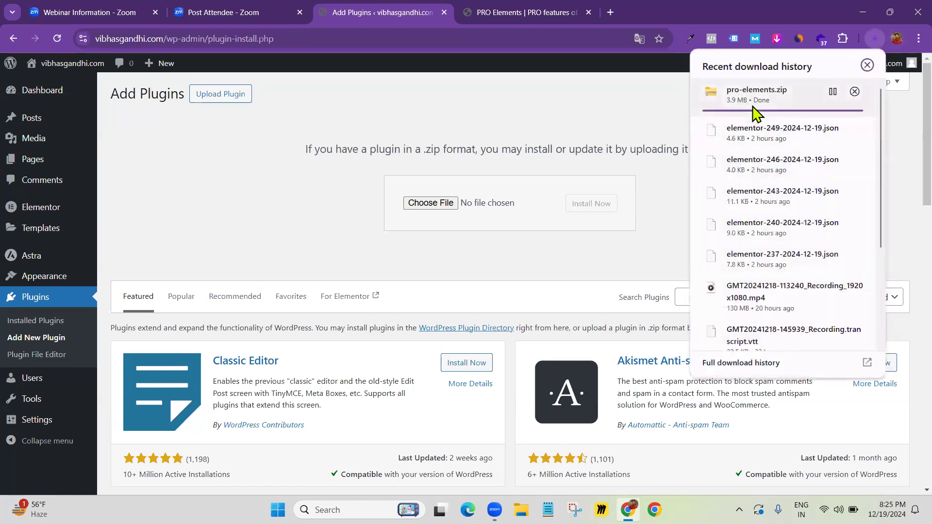
pyautogui.scroll(-3, 781, 204)
pyautogui.scroll(3, 787, 199)
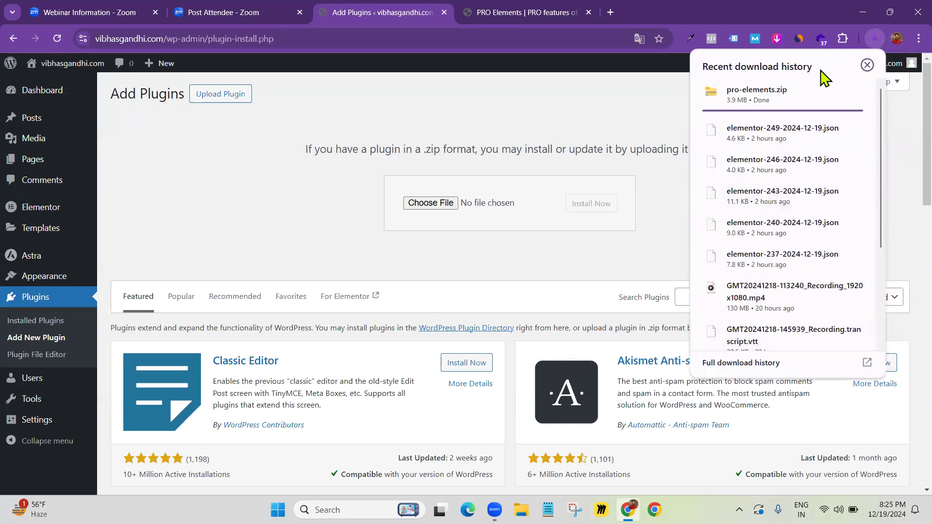
pyautogui.click(617, 123)
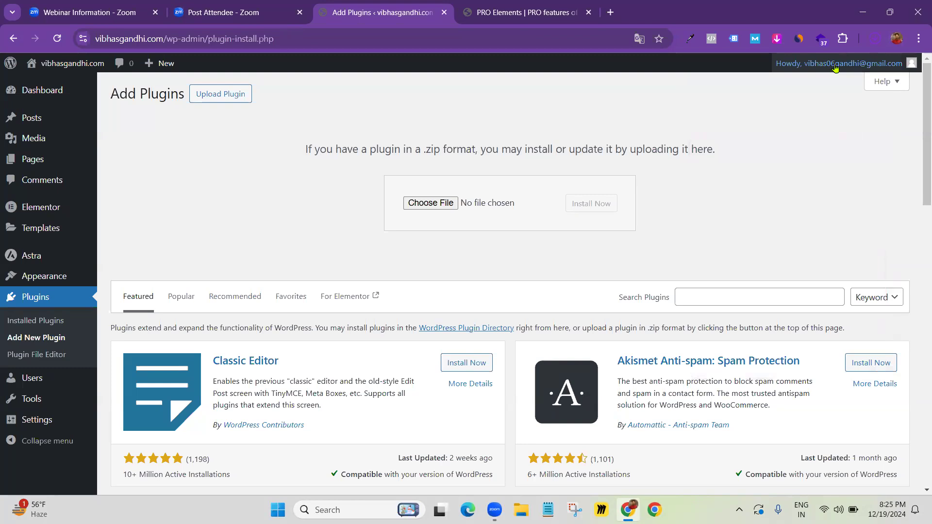
# Keep rechecking Chrome's downloads list until pro-elements.zip has finished downloading
pyautogui.click(871, 42)
pyautogui.click(651, 133)
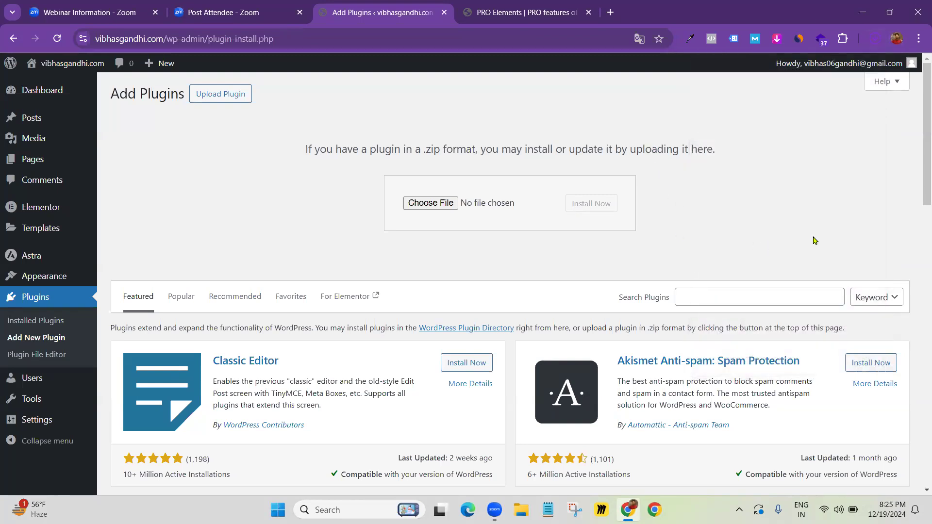
pyautogui.click(874, 38)
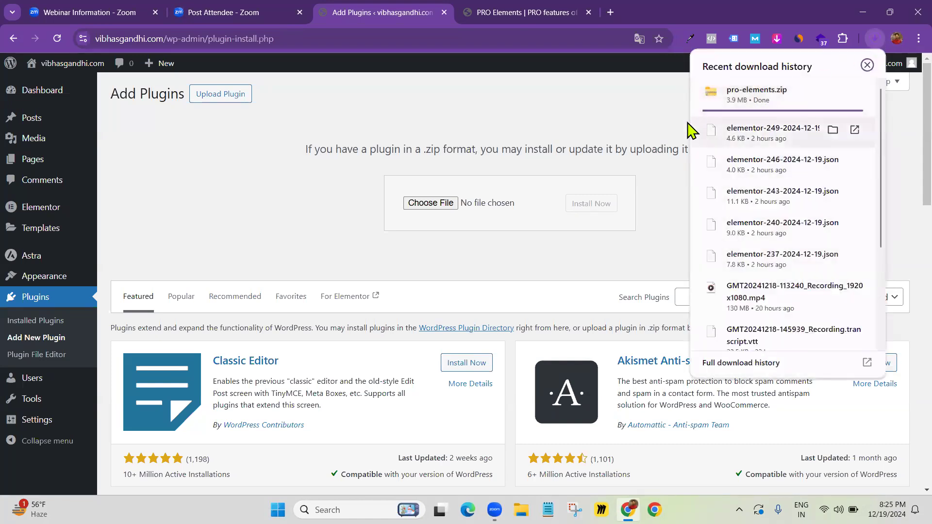
pyautogui.click(653, 126)
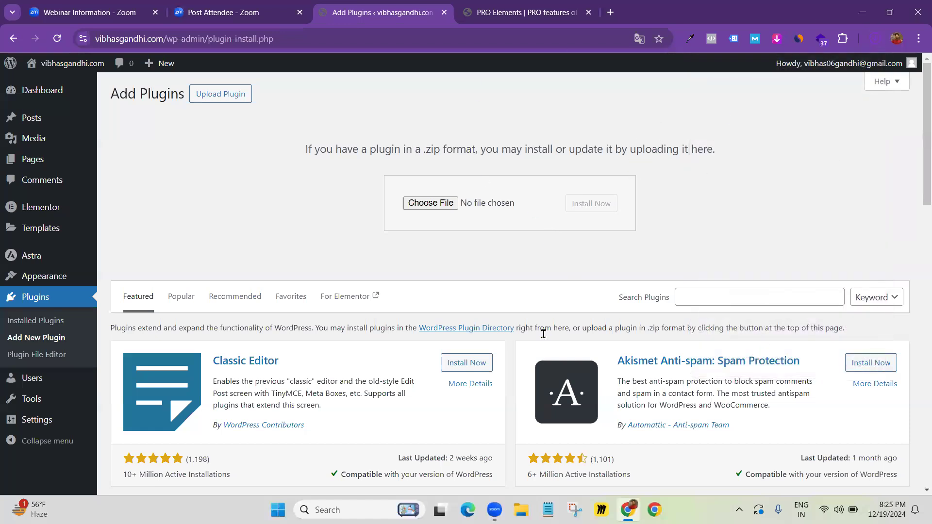
pyautogui.click(875, 38)
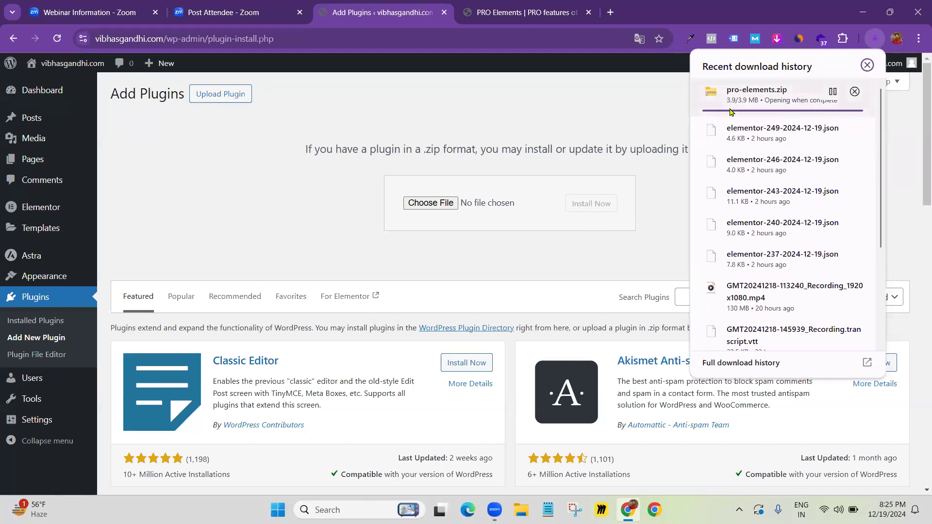
pyautogui.click(655, 121)
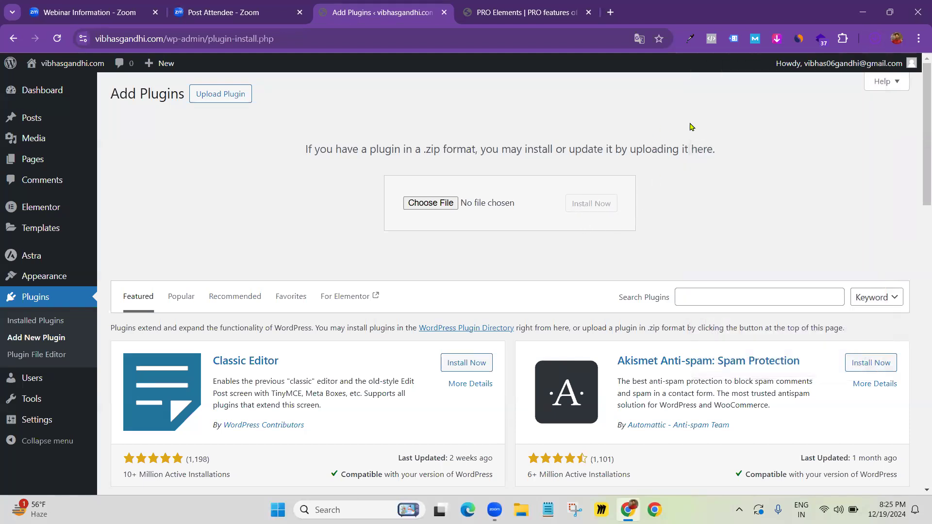
pyautogui.click(876, 39)
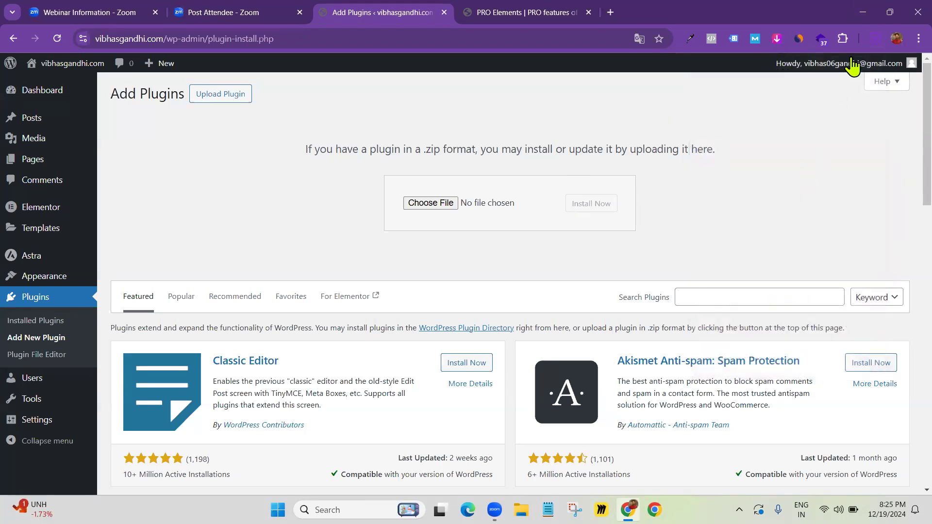
pyautogui.click(876, 39)
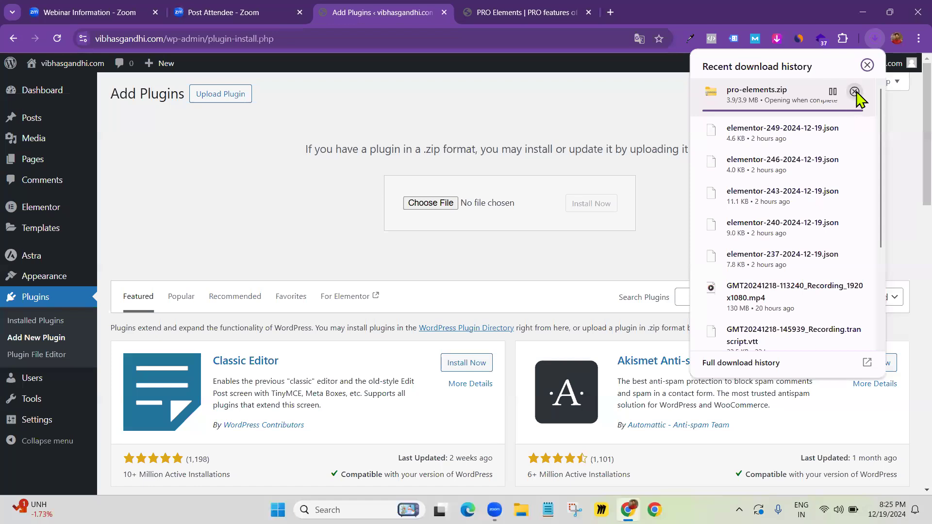
pyautogui.click(651, 117)
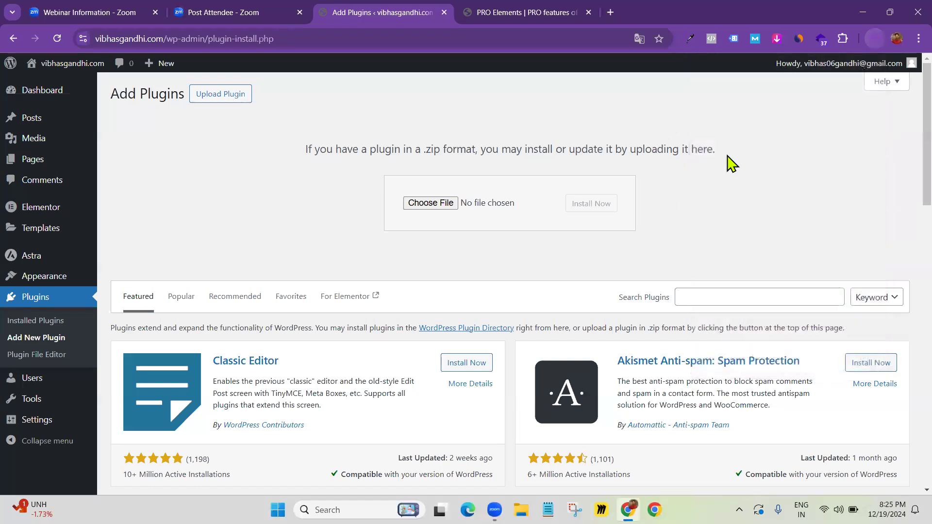
pyautogui.click(876, 38)
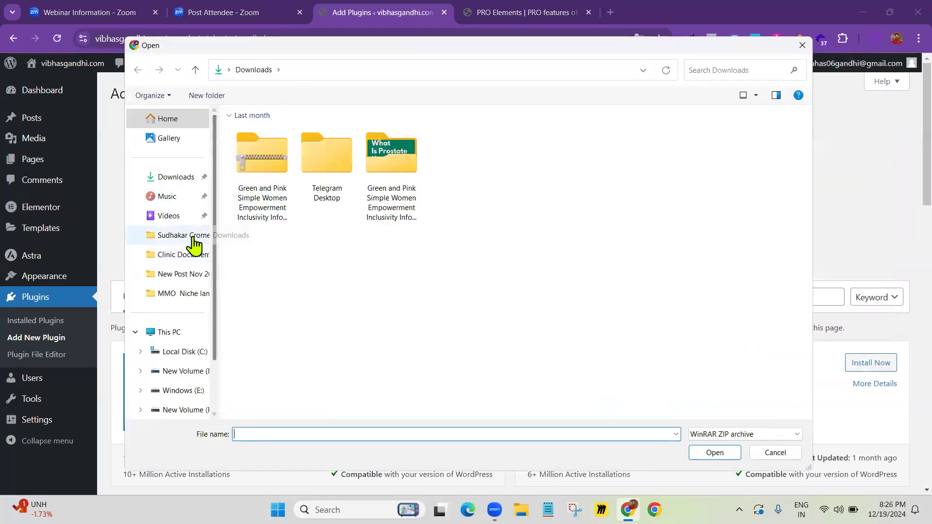
# Choose pro-elements.zip from the downloads folder as the plugin file to upload
pyautogui.click(194, 237)
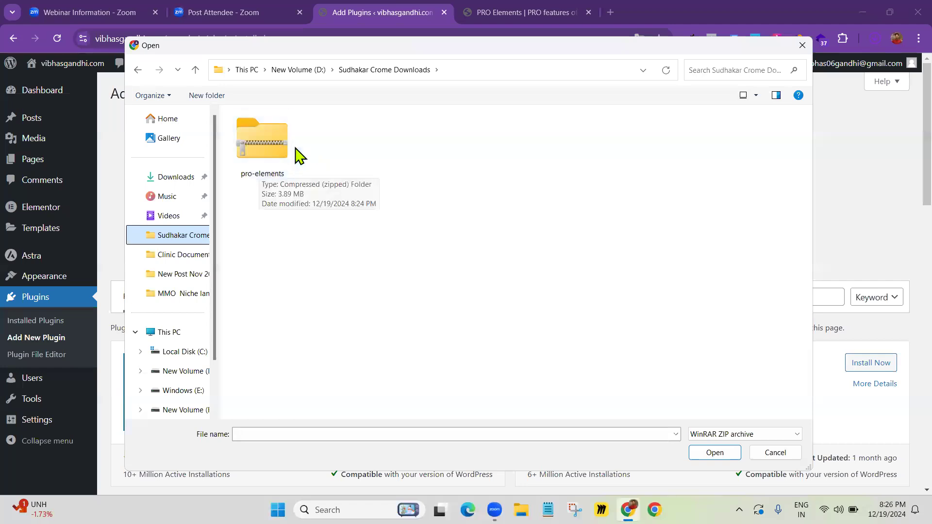
pyautogui.click(257, 148)
pyautogui.click(714, 453)
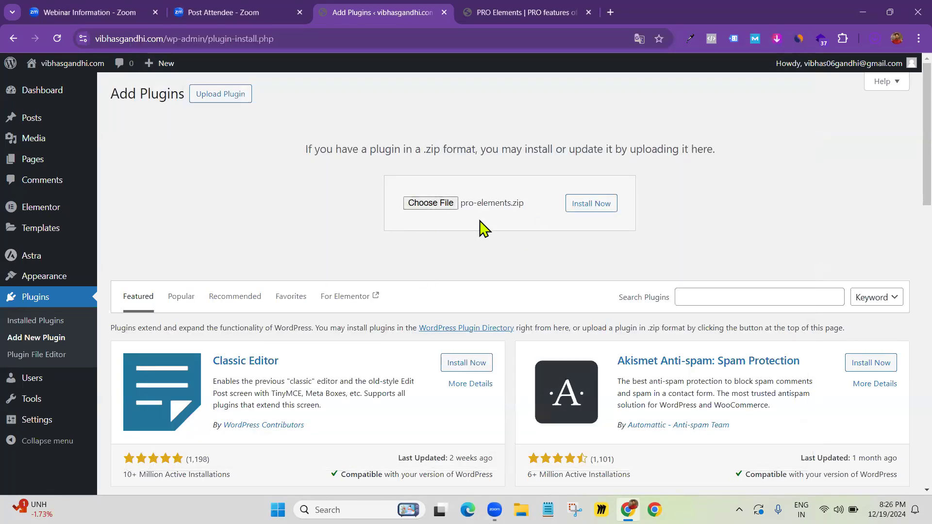
pyautogui.click(875, 38)
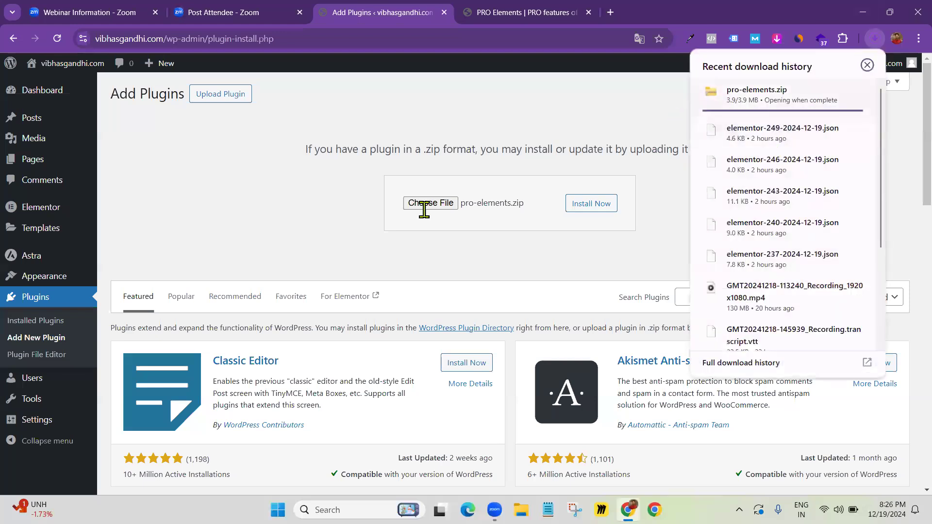
pyautogui.click(375, 175)
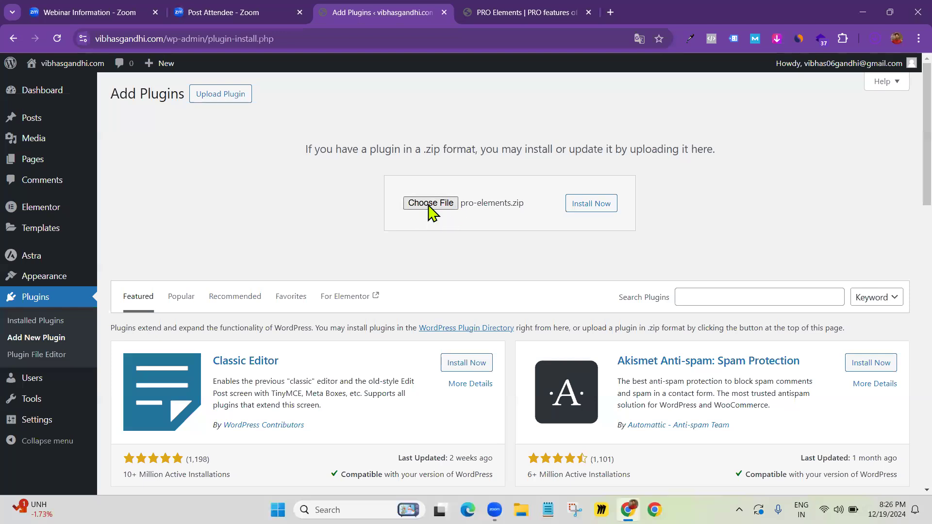
# Install and activate the PRO Elements 3.25.5 plugin from the zip, then go to Pages
pyautogui.click(589, 210)
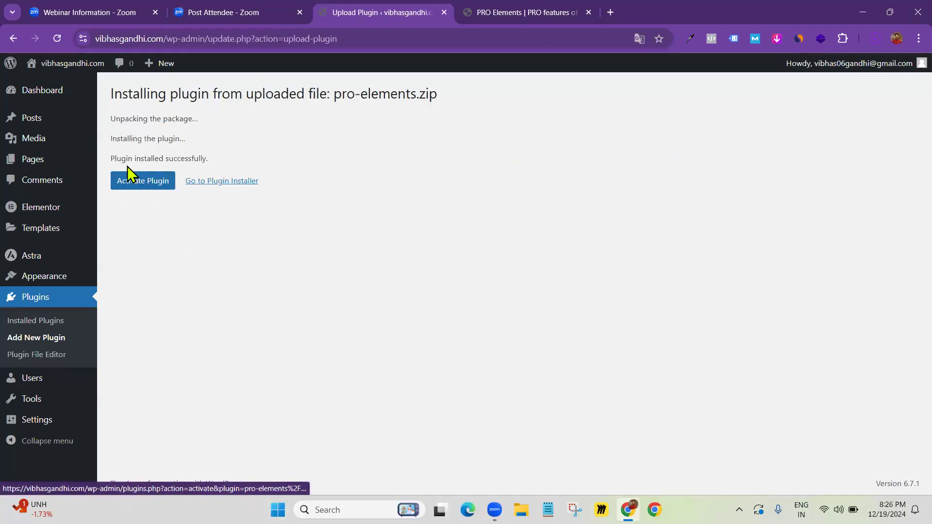
pyautogui.moveTo(117, 161); pyautogui.dragTo(207, 152)
pyautogui.click(136, 189)
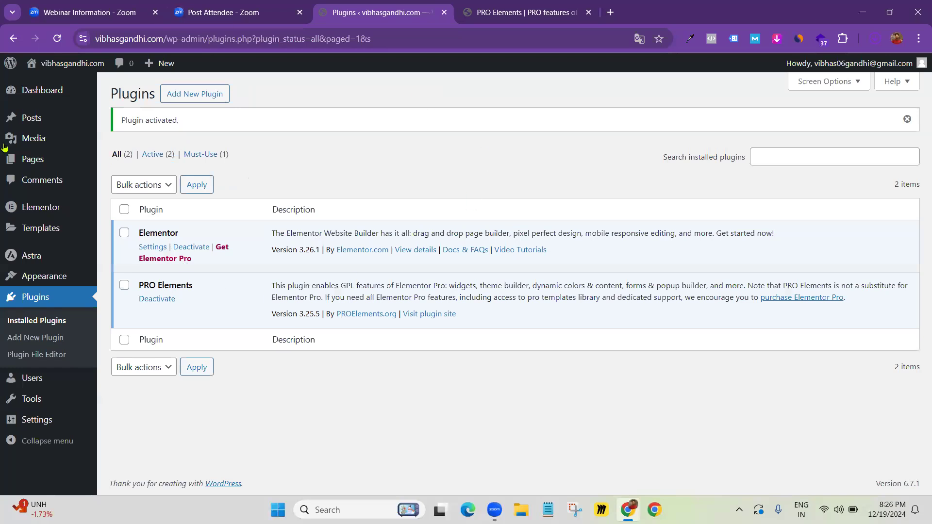
pyautogui.click(31, 159)
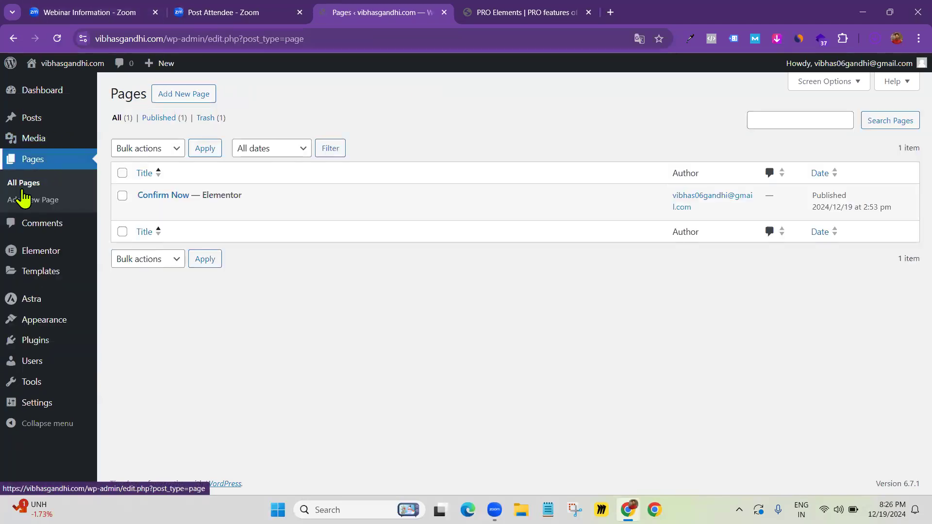
# Open Confirm Now in Elementor, check the Pro widgets in the panel, and exit to WordPress
pyautogui.click(292, 210)
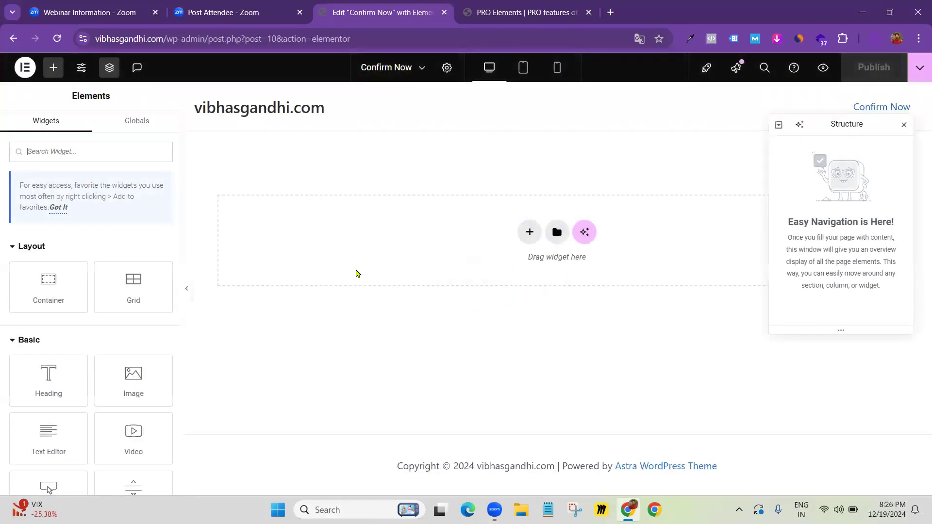
pyautogui.scroll(-7, 78, 321)
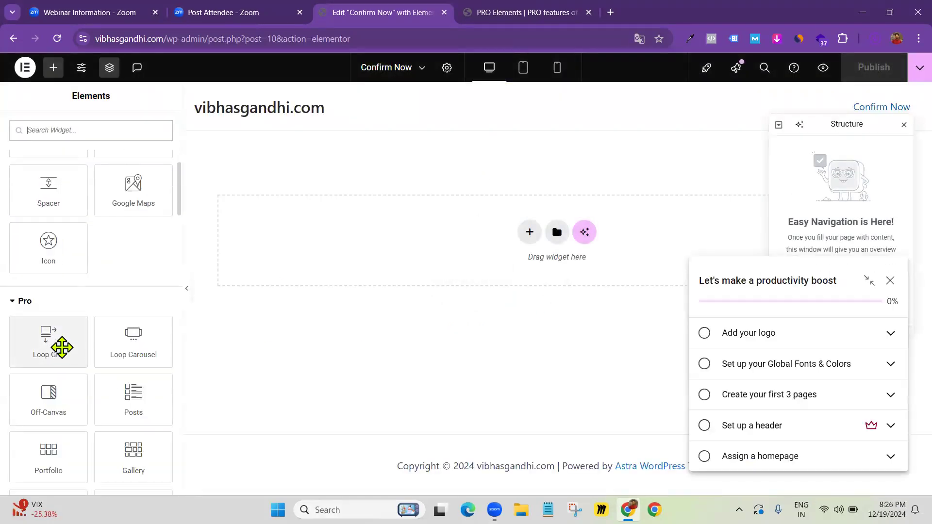
pyautogui.scroll(-3, 97, 342)
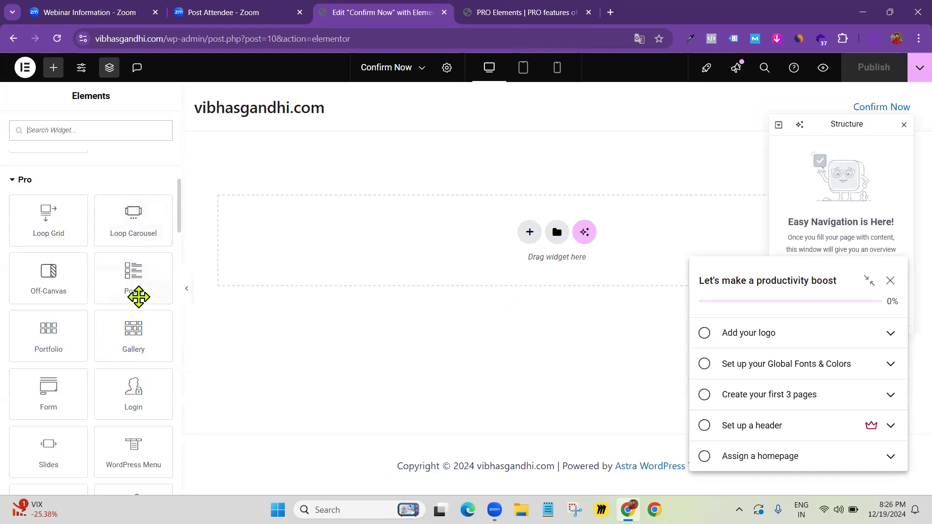
pyautogui.scroll(10, 106, 266)
pyautogui.scroll(3, 107, 266)
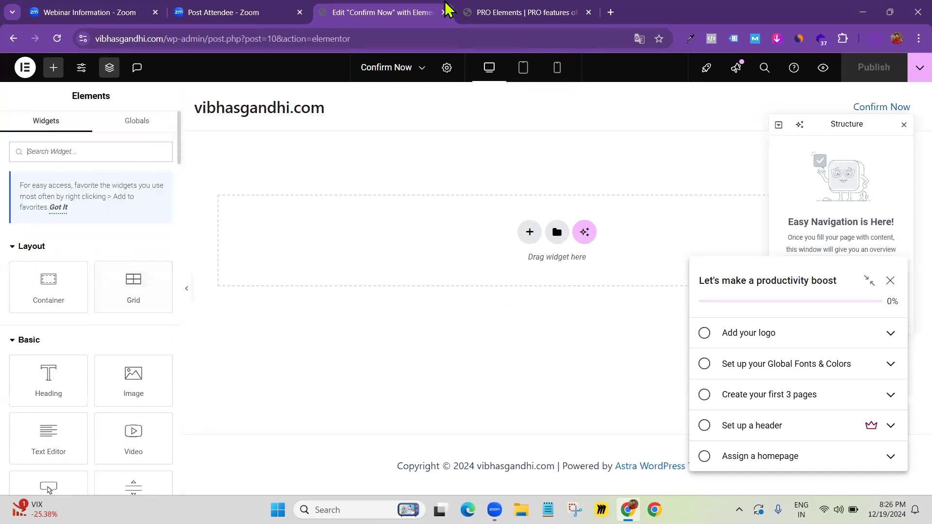
pyautogui.click(26, 71)
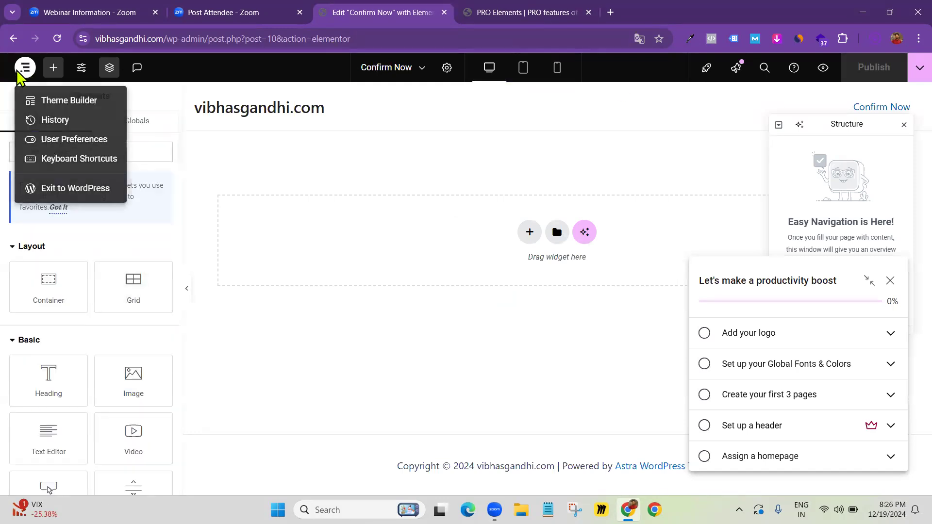
pyautogui.click(59, 190)
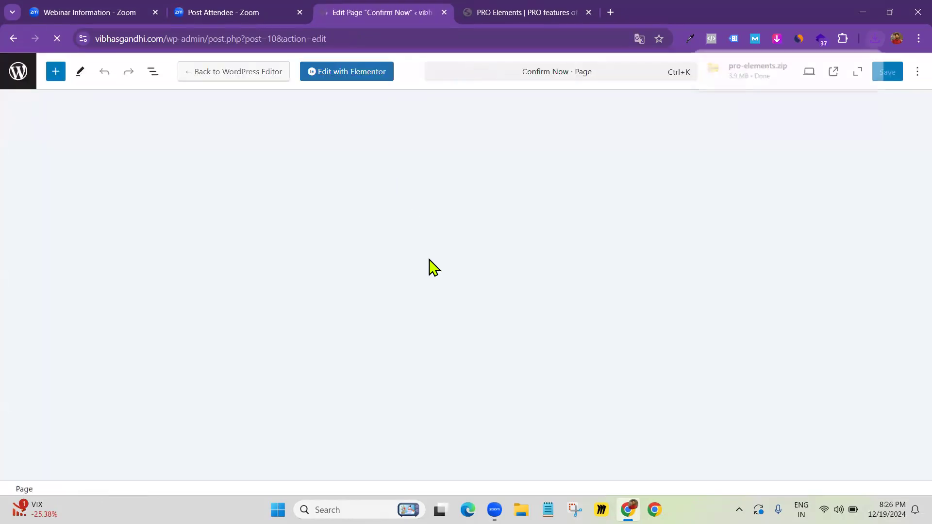
pyautogui.press('super+e')
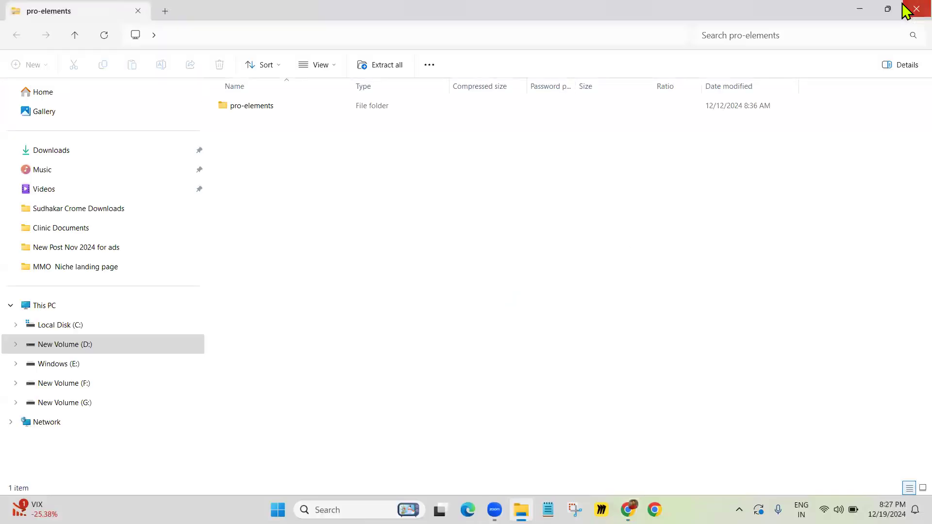
# Return to All Pages, then open Best MMO Email Swipe from the MMO Niche landing page folder
pyautogui.click(906, 7)
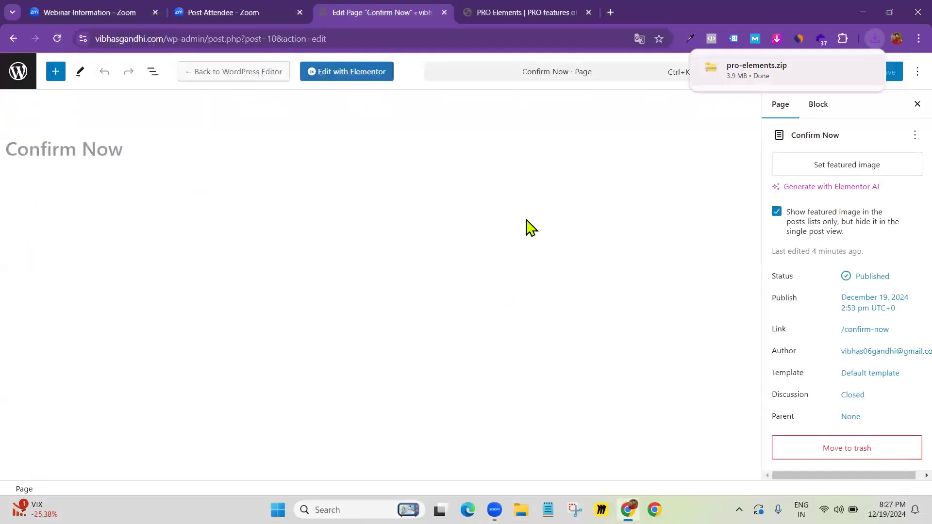
pyautogui.click(18, 71)
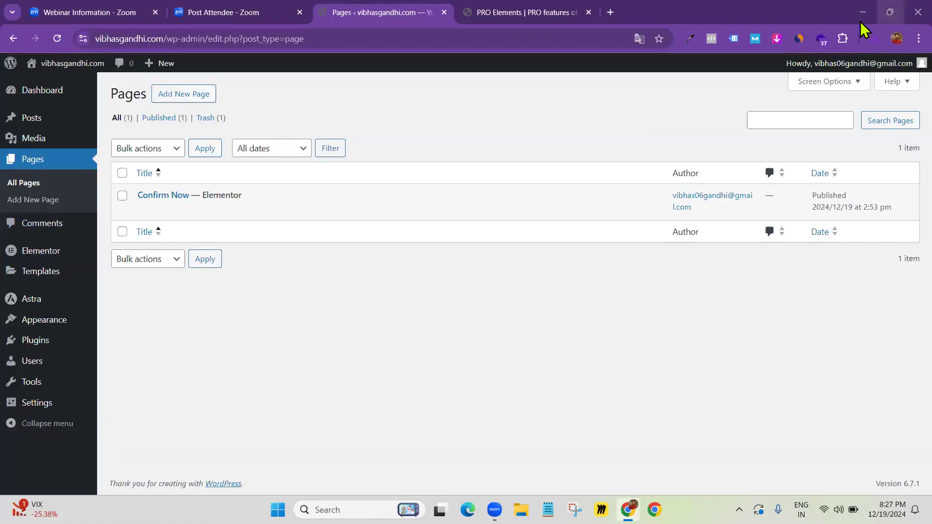
pyautogui.press('super+d')
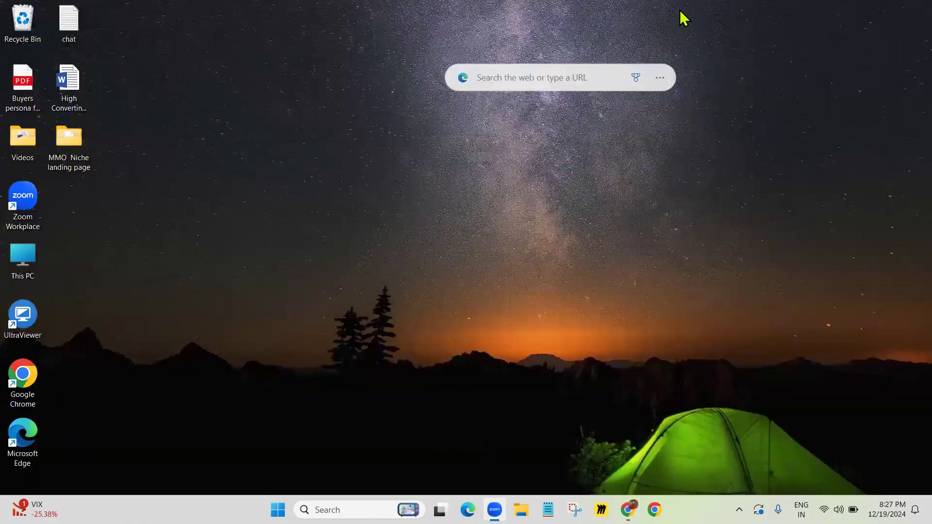
pyautogui.doubleClick(70, 139)
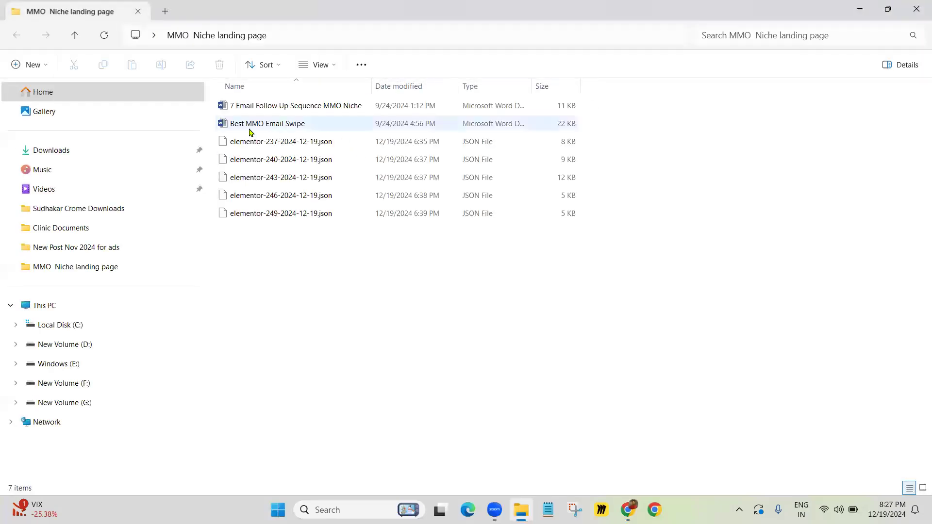
pyautogui.click(286, 127)
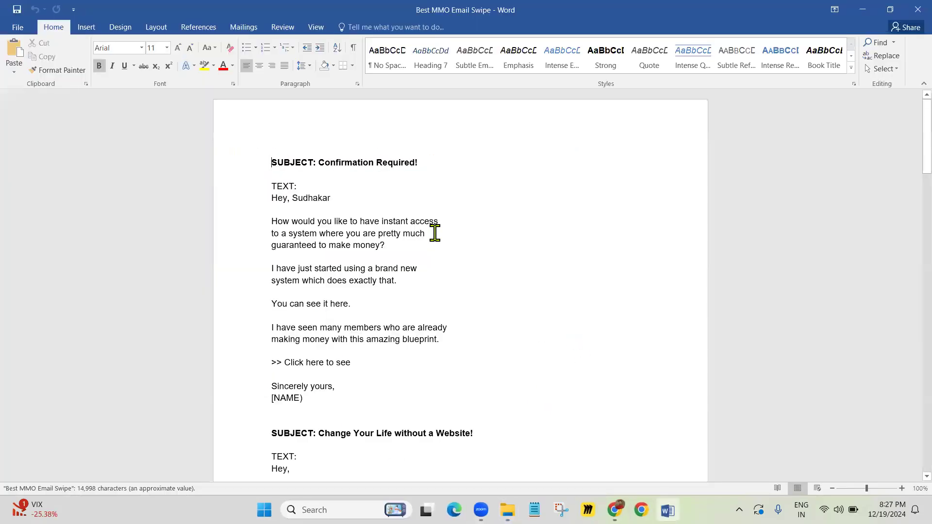
# Scroll through the Best MMO Email Swipe document in Word, then close Word
pyautogui.scroll(-20, 437, 237)
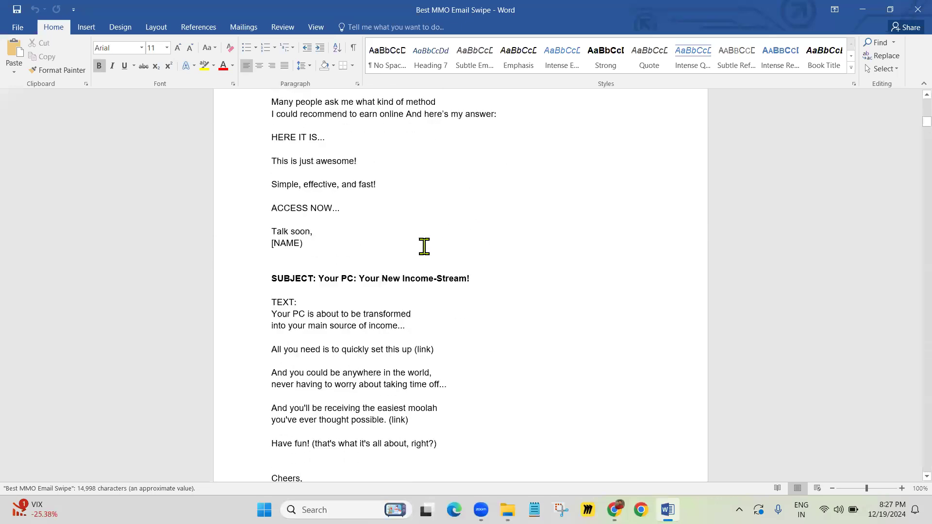
pyautogui.scroll(-15, 423, 224)
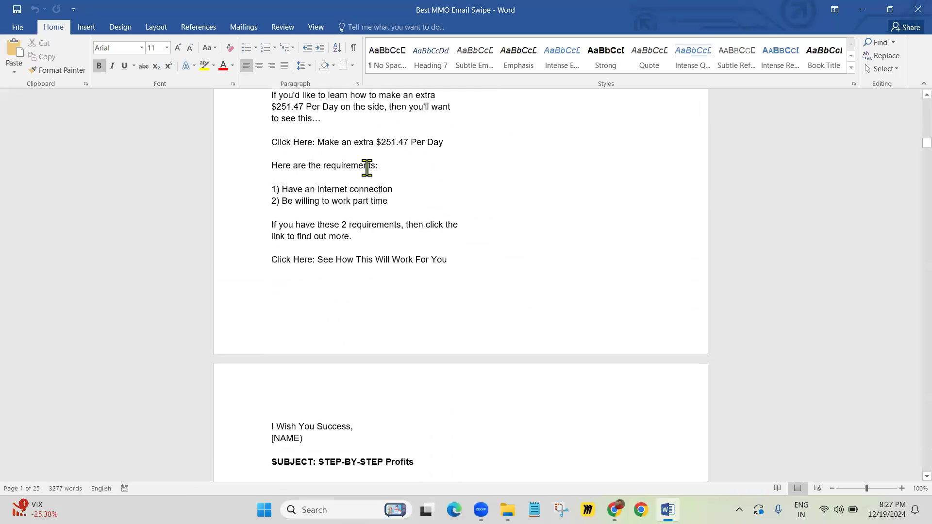
pyautogui.click(906, 8)
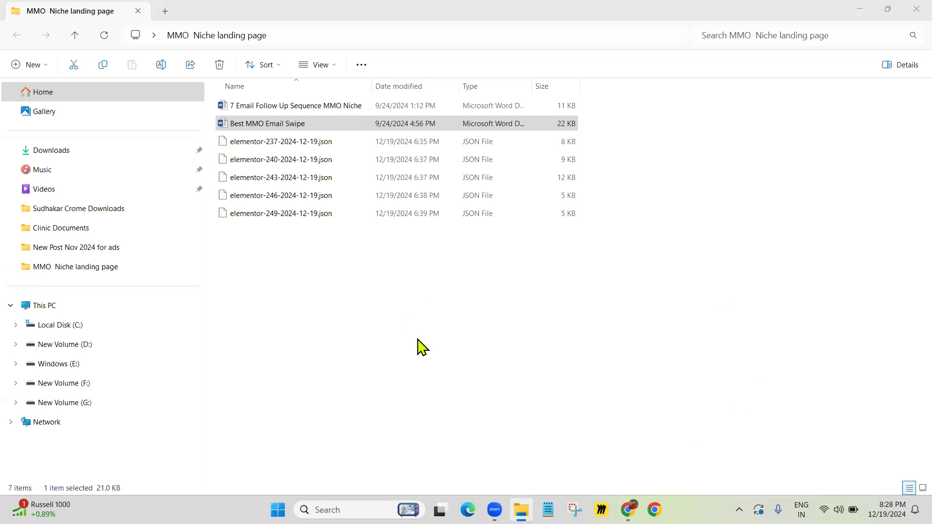
# Select the five elementor JSON files, deselect them, and minimise the MMO Niche folder window
pyautogui.click(437, 325)
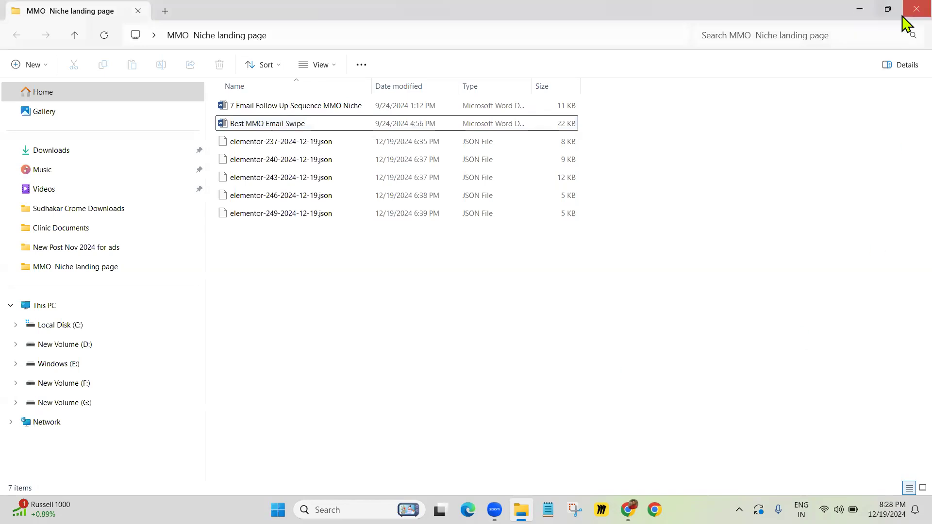
pyautogui.moveTo(281, 259); pyautogui.dragTo(285, 141)
pyautogui.click(275, 262)
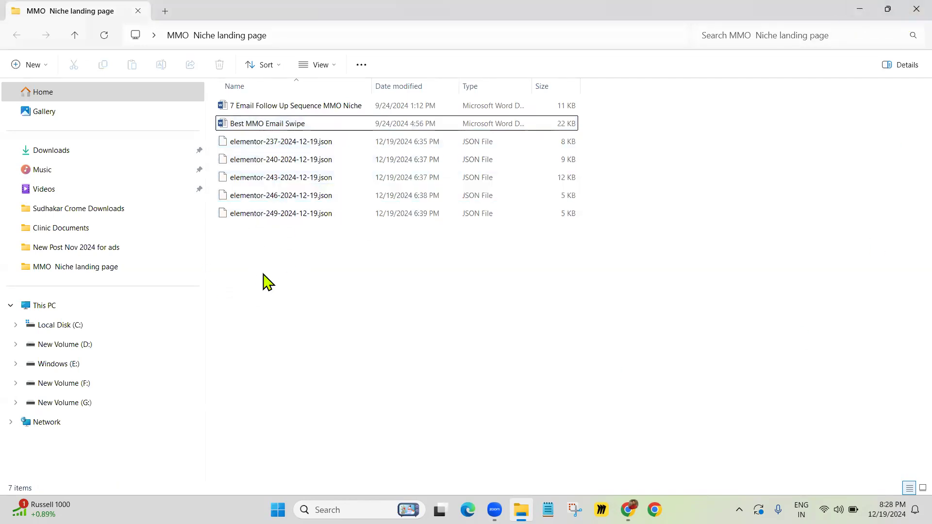
pyautogui.click(860, 11)
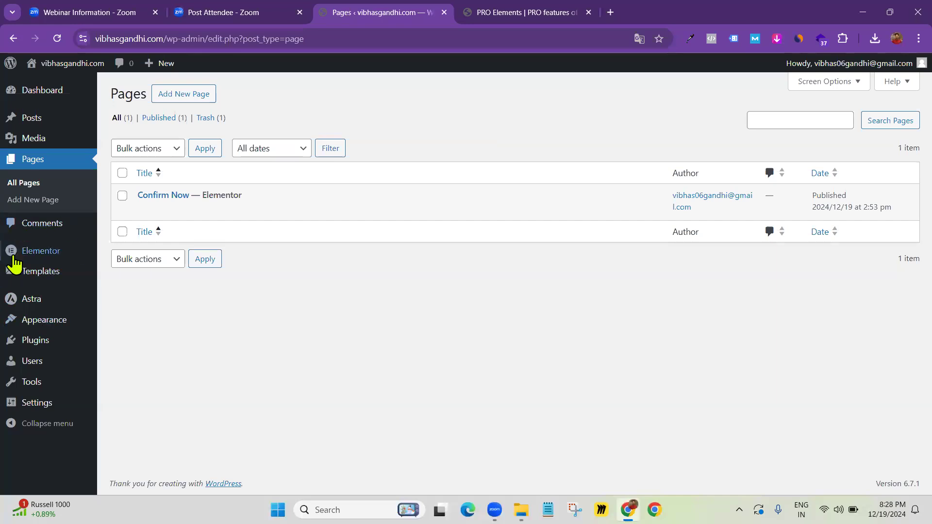
pyautogui.moveTo(47, 276)
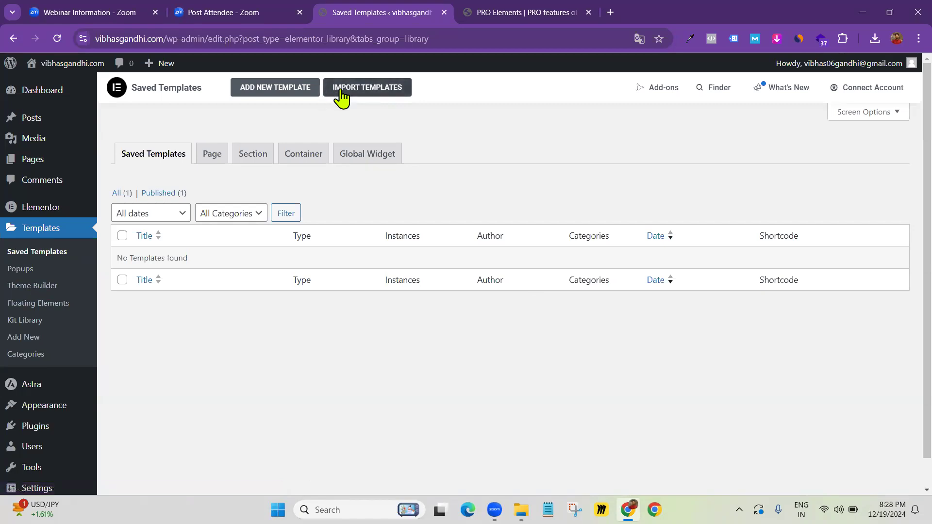
# Open the template import form on Elementor's Saved Templates page
pyautogui.click(370, 88)
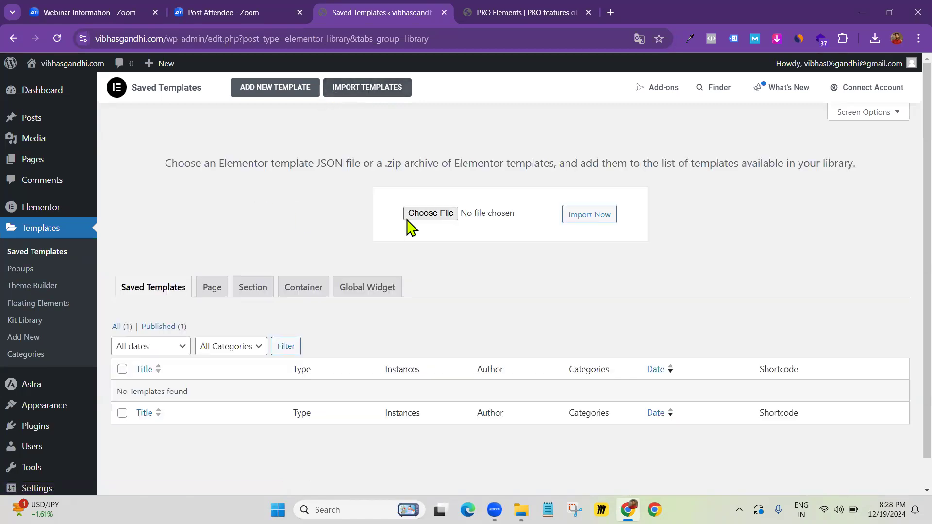
# Choose elementor-237-2024-12-19.json from Desktop > MMO Niche landing page as the template file
pyautogui.click(432, 214)
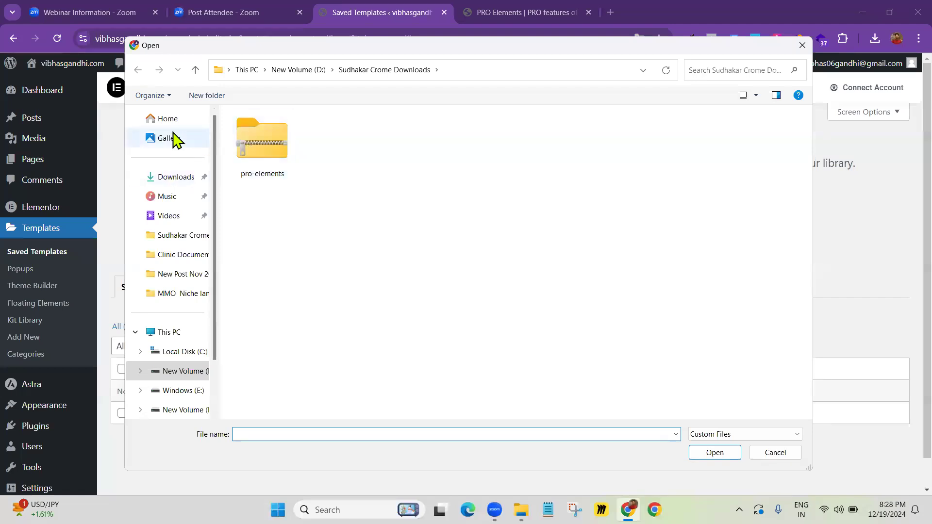
pyautogui.scroll(-2, 164, 252)
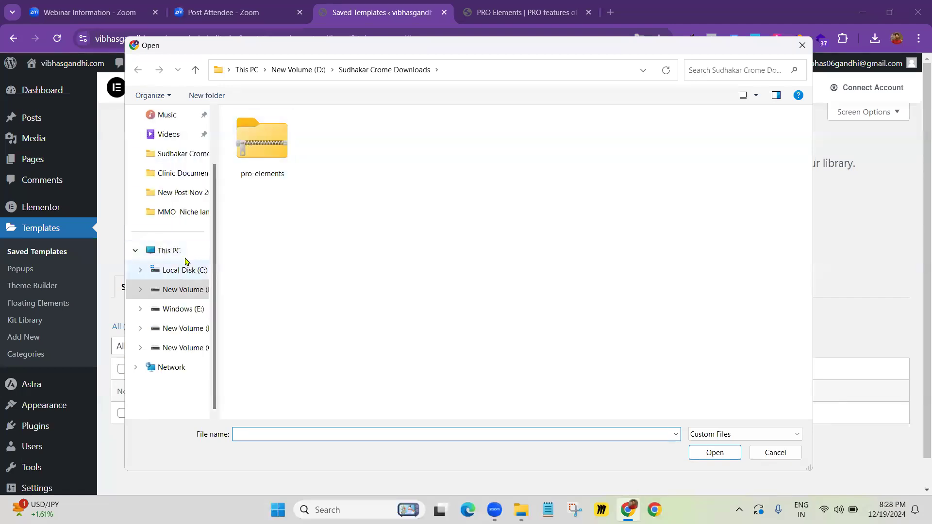
pyautogui.click(165, 251)
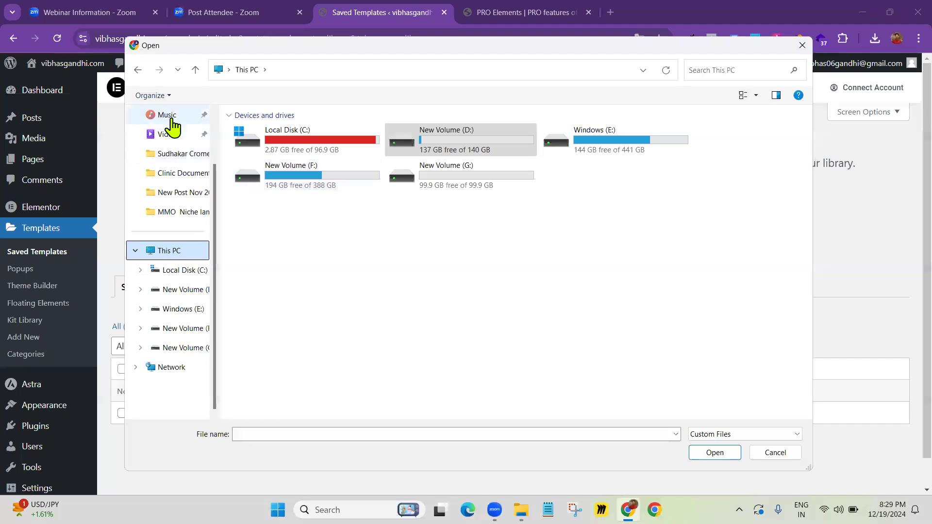
pyautogui.scroll(2, 173, 125)
pyautogui.click(229, 71)
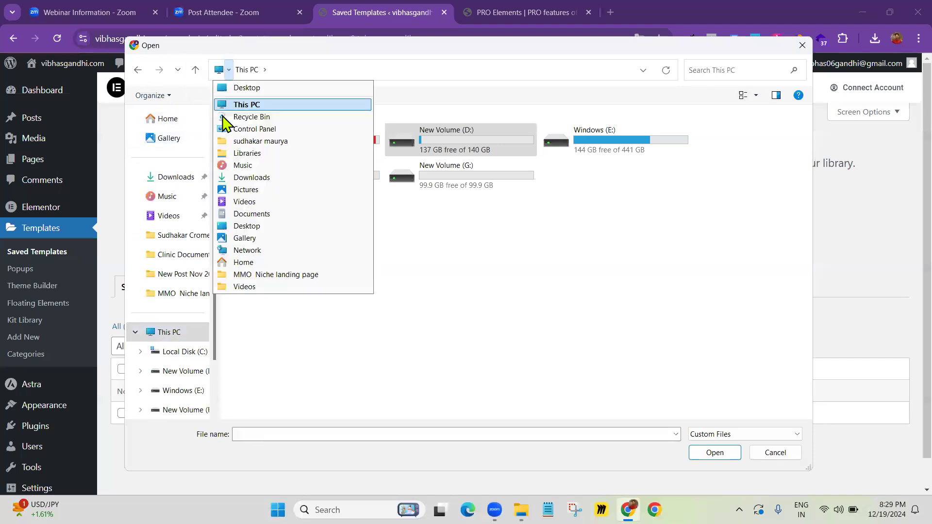
pyautogui.click(242, 90)
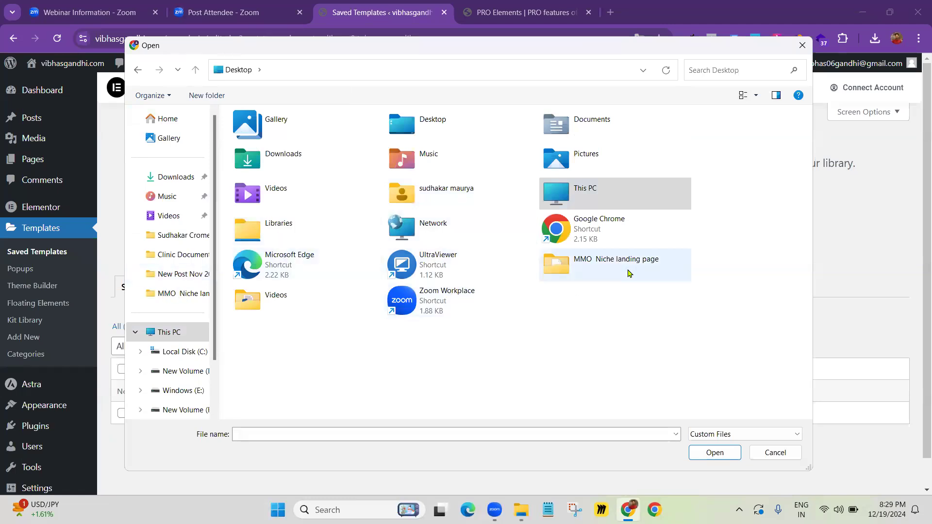
pyautogui.doubleClick(597, 263)
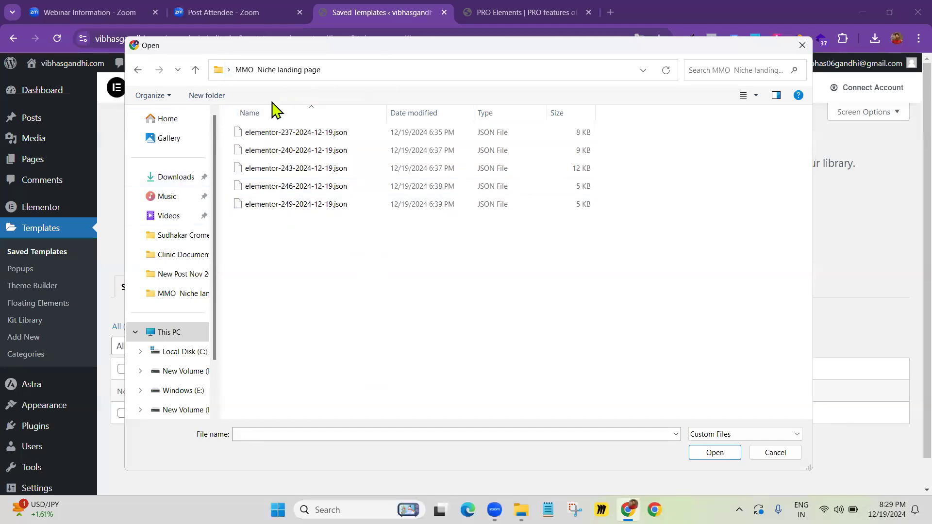
pyautogui.click(269, 136)
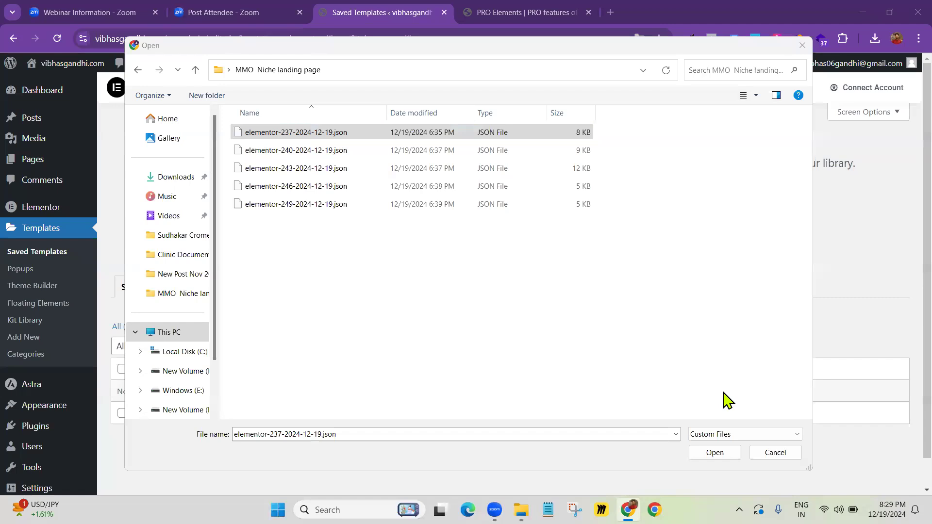
pyautogui.click(321, 138)
pyautogui.click(723, 455)
# Import the template, dismissing the JSON warning and enabling unfiltered uploads
pyautogui.click(590, 217)
pyautogui.click(344, 293)
pyautogui.click(563, 326)
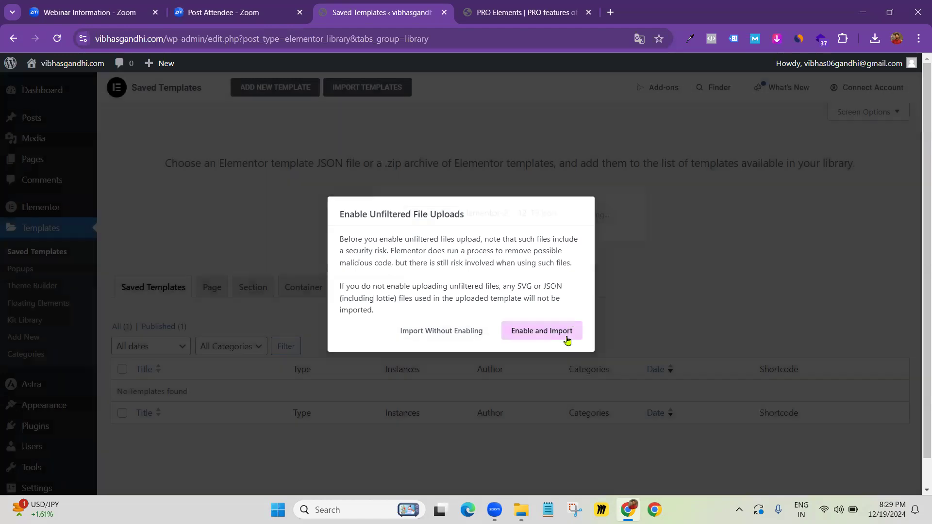
pyautogui.click(566, 332)
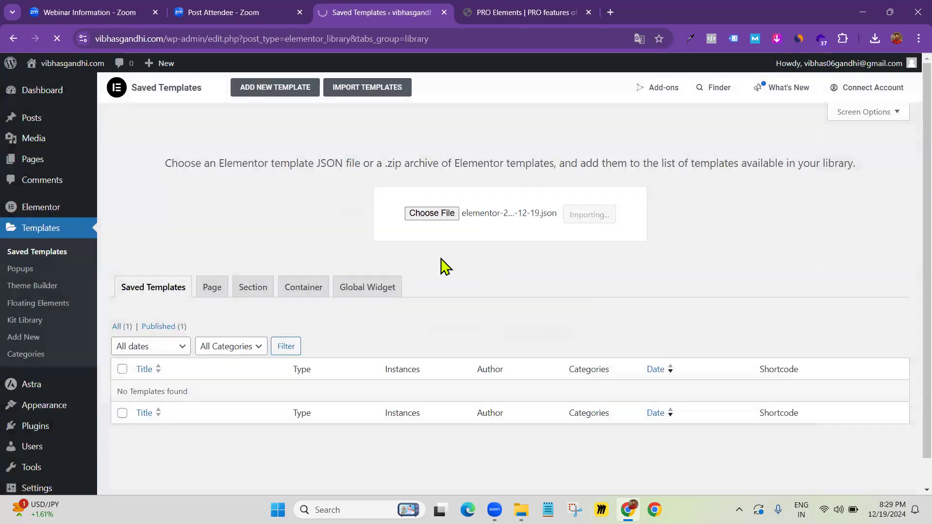
pyautogui.scroll(-1, 200, 268)
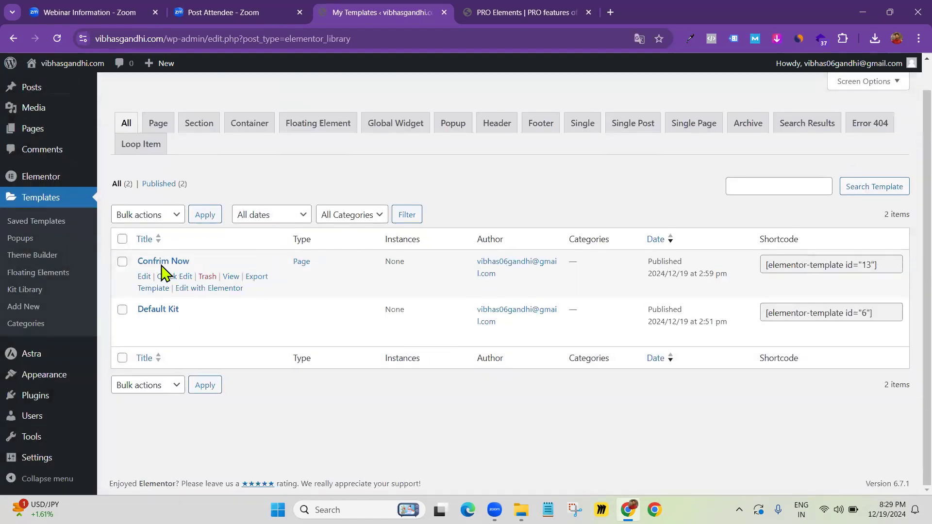
# Import elementor-240-2024-12-19.json, adding the Thank You page template as the library's third item
pyautogui.scroll(1, 166, 267)
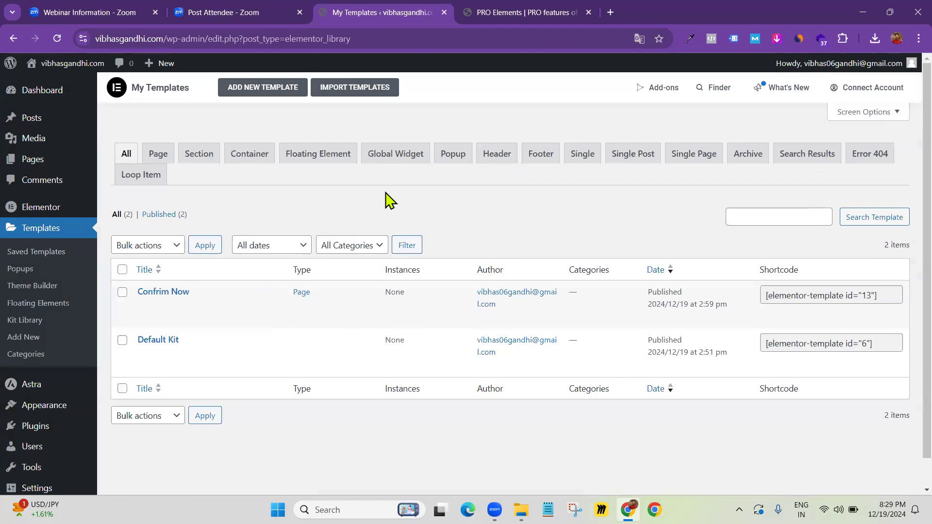
pyautogui.click(359, 87)
pyautogui.click(427, 218)
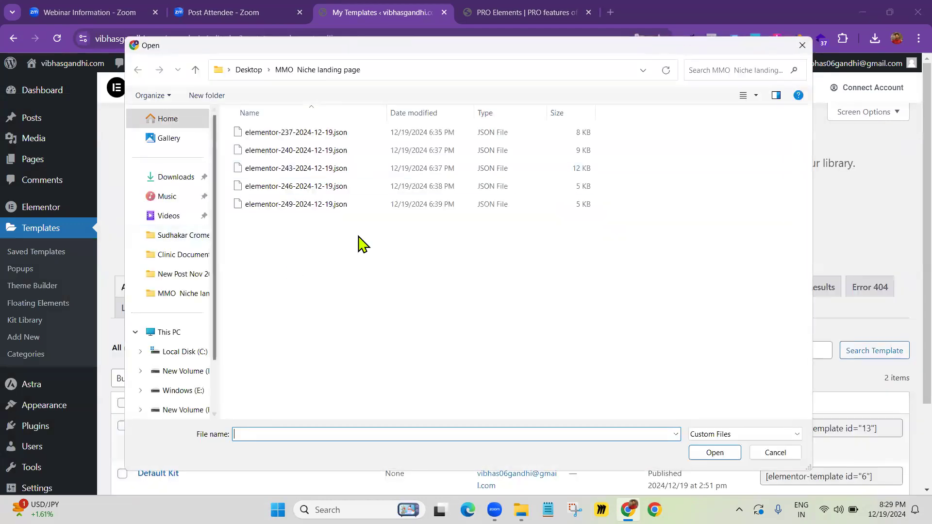
pyautogui.click(292, 150)
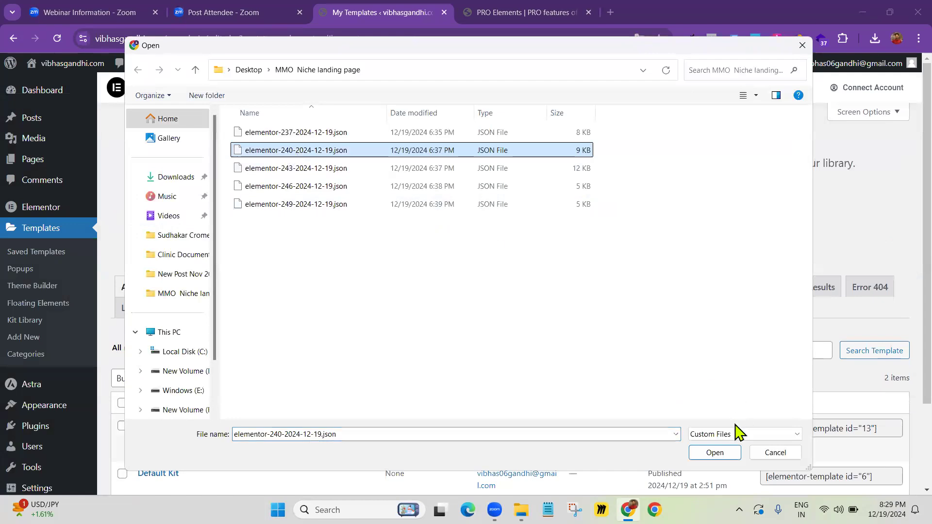
pyautogui.click(717, 453)
pyautogui.click(596, 216)
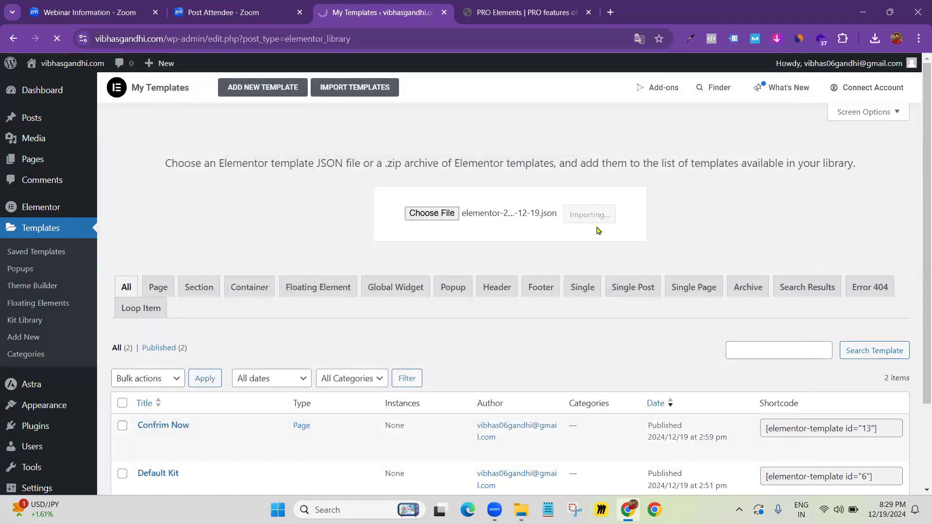
pyautogui.scroll(-1, 216, 314)
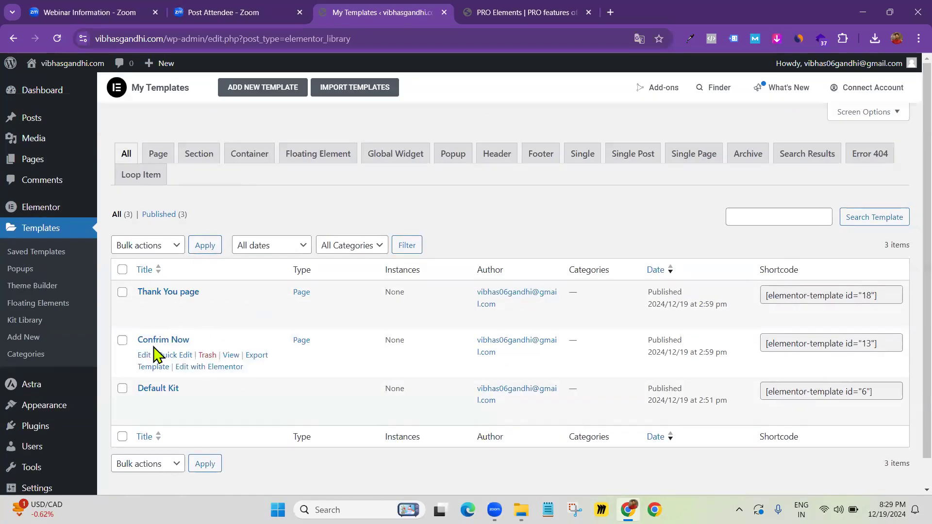
# Import elementor-243-2024-12-19.json so the Privacy policy template becomes the fourth library item
pyautogui.click(358, 97)
pyautogui.click(422, 213)
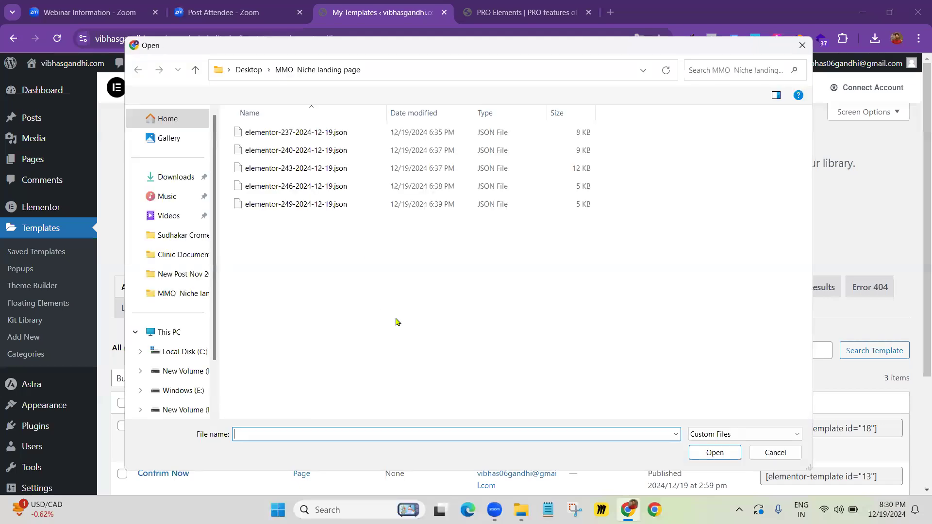
pyautogui.click(297, 170)
pyautogui.click(714, 453)
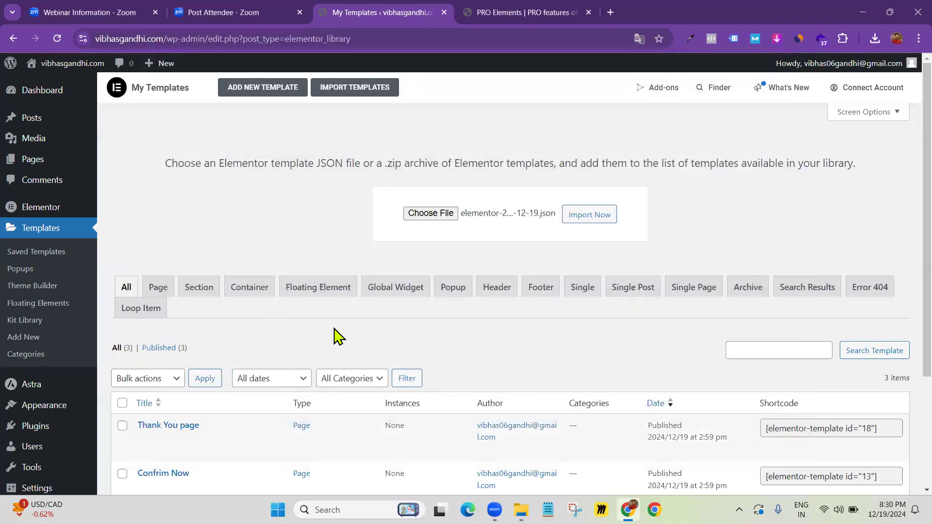
pyautogui.scroll(-2, 204, 406)
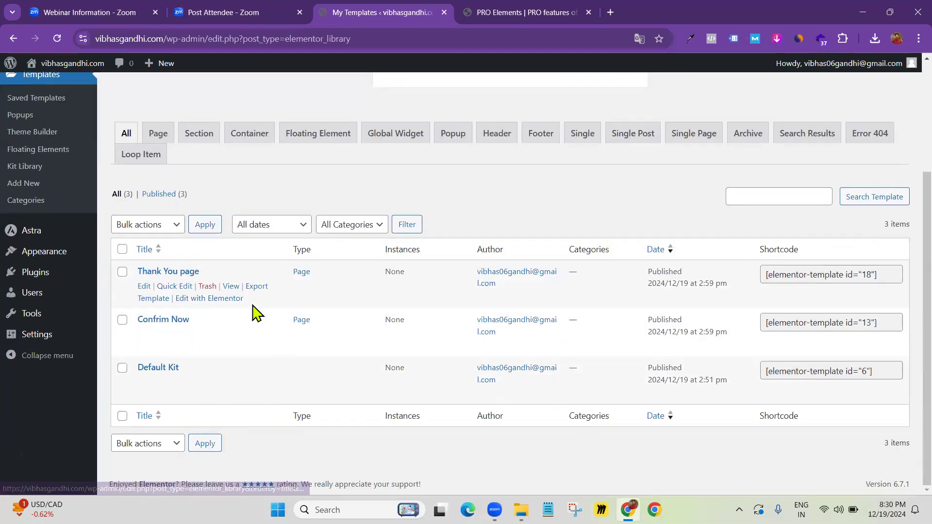
pyautogui.scroll(1, 258, 316)
pyautogui.scroll(1, 408, 225)
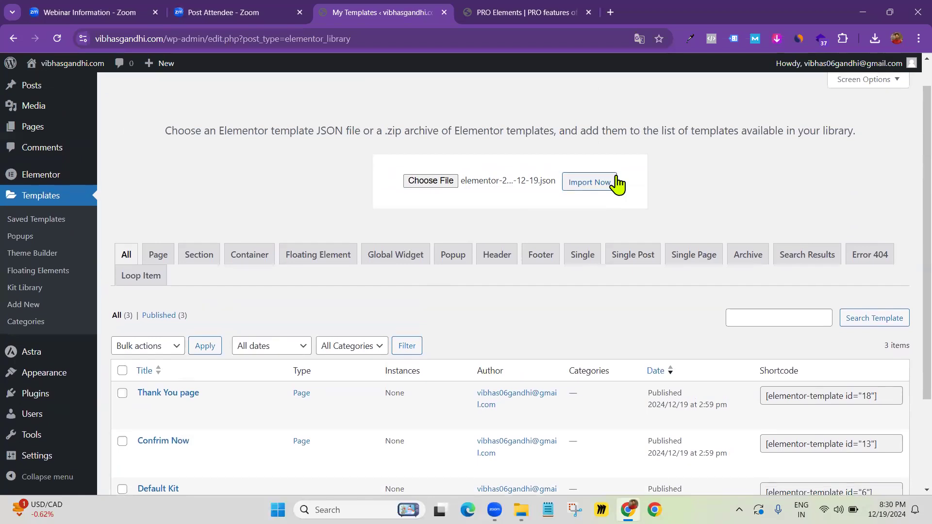
pyautogui.click(592, 181)
pyautogui.scroll(1, 558, 219)
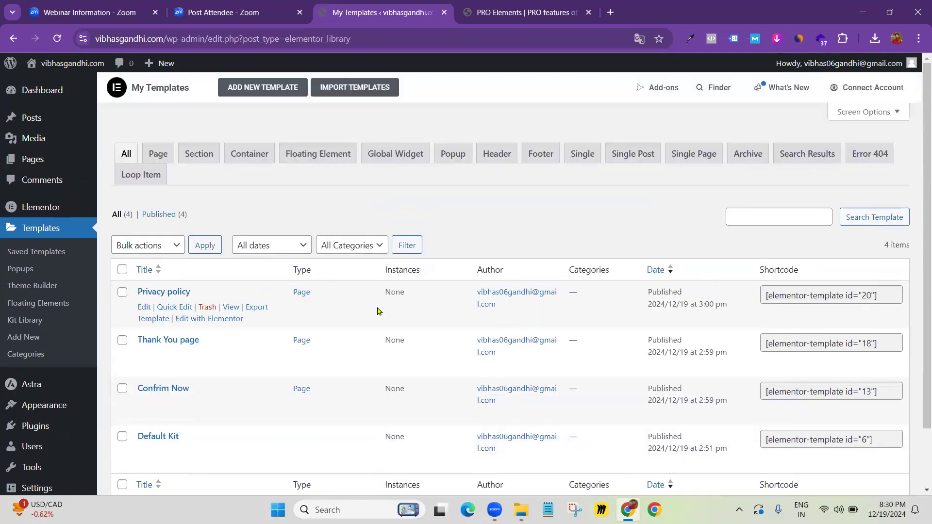
# Import the elementor-246 template file into the Elementor template library
pyautogui.scroll(-2, 196, 270)
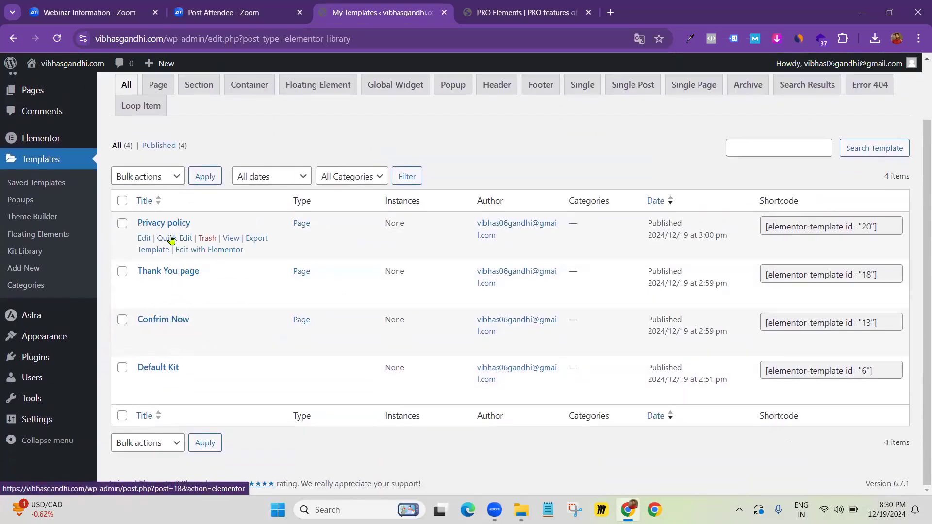
pyautogui.scroll(2, 369, 187)
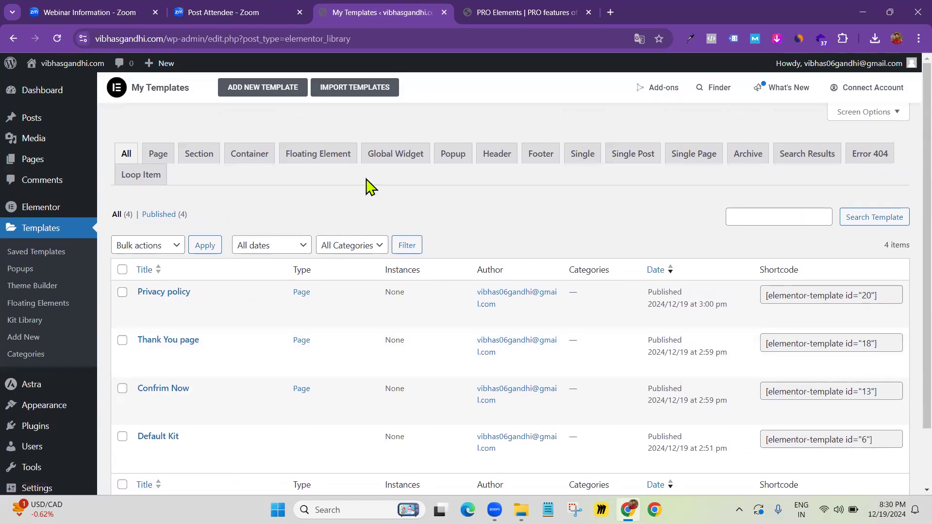
pyautogui.click(354, 88)
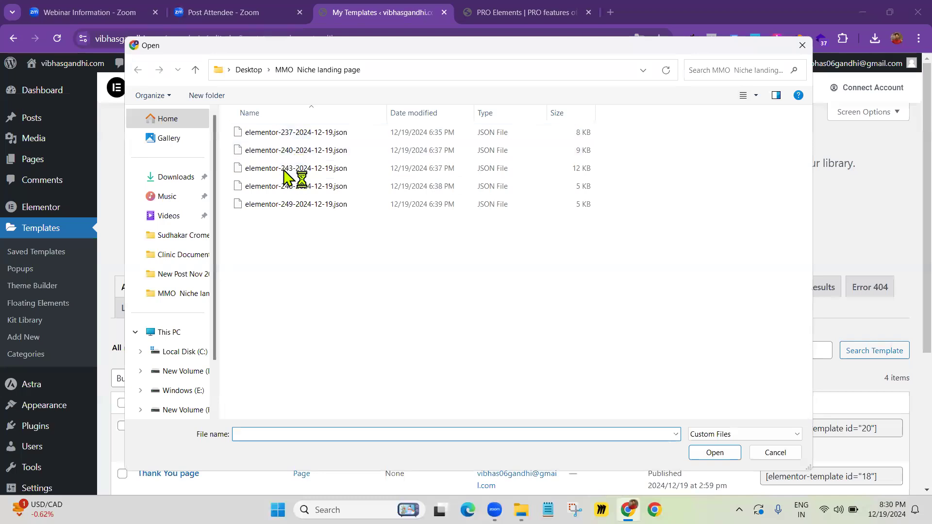
pyautogui.click(284, 188)
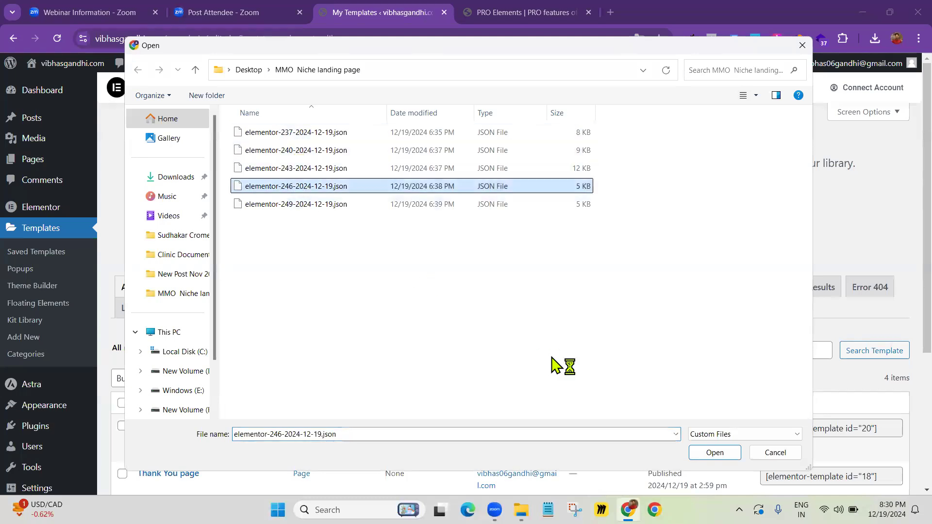
pyautogui.click(709, 453)
pyautogui.click(590, 214)
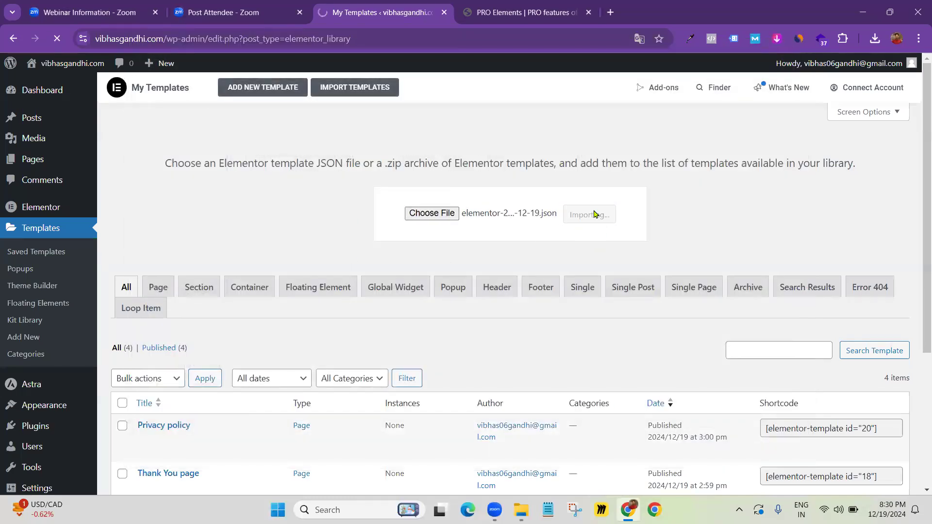
# Import elementor-249-2024-12-19.json as well, then return to the Pages list
pyautogui.click(350, 89)
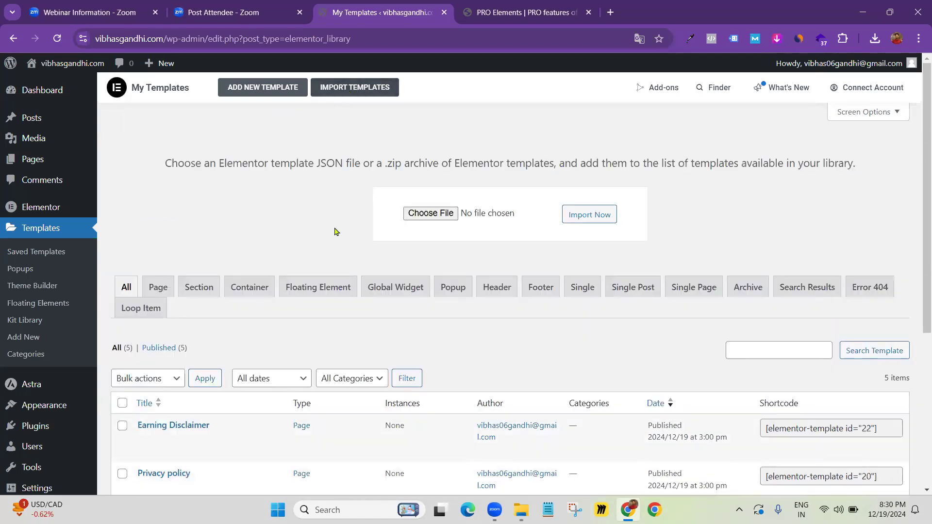
pyautogui.click(444, 219)
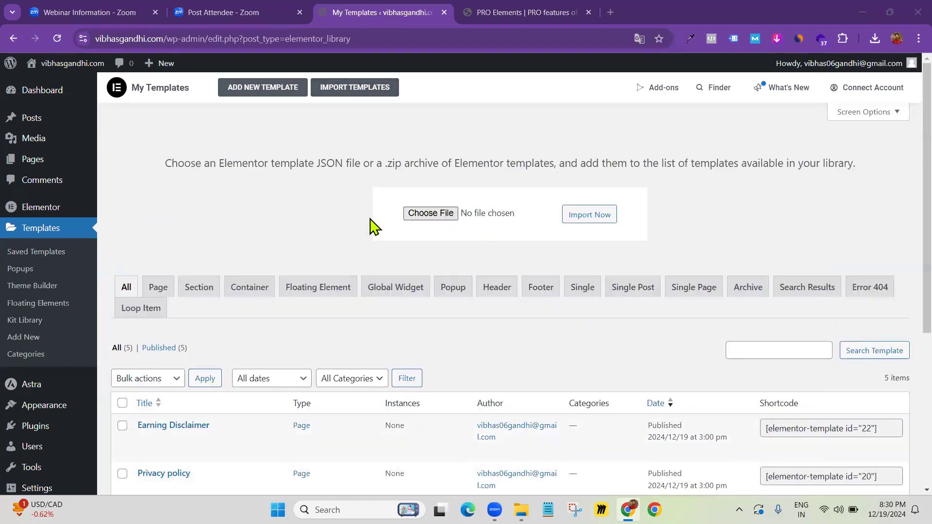
pyautogui.click(315, 204)
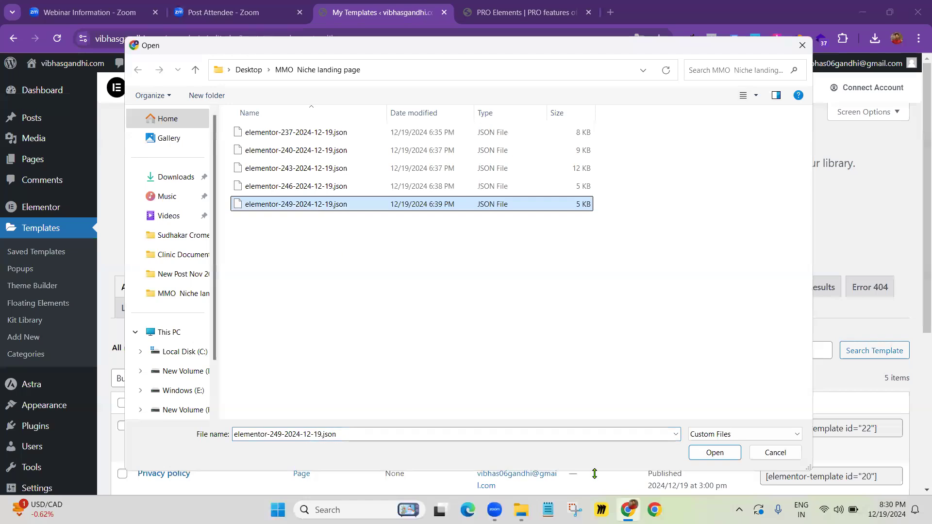
pyautogui.click(716, 454)
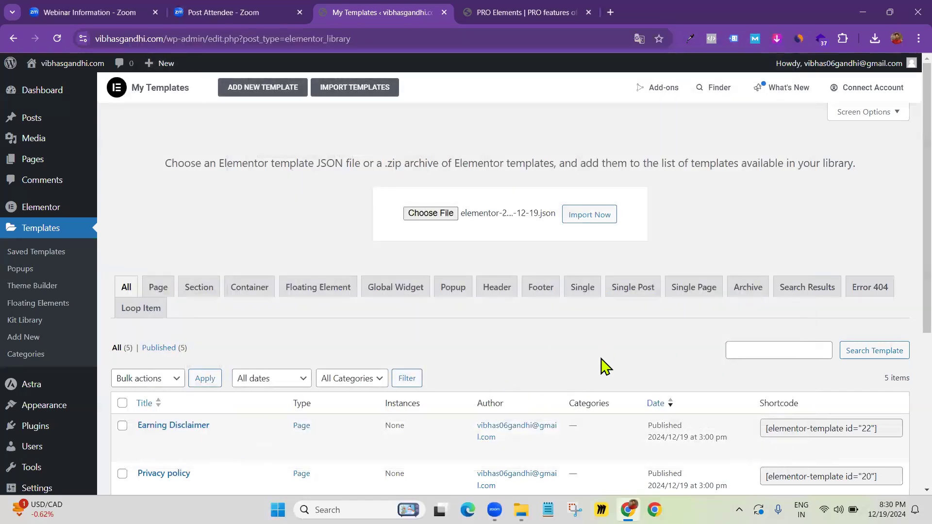
pyautogui.scroll(-4, 543, 383)
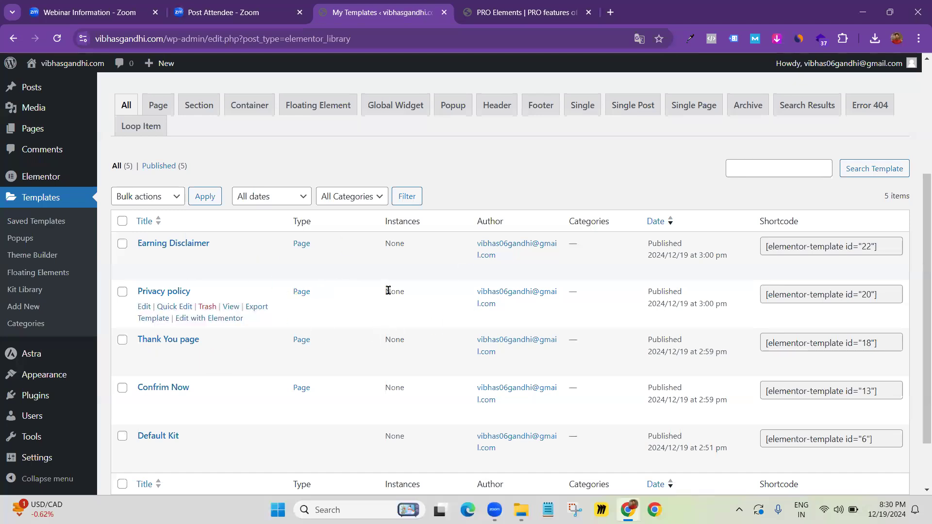
pyautogui.scroll(3, 391, 288)
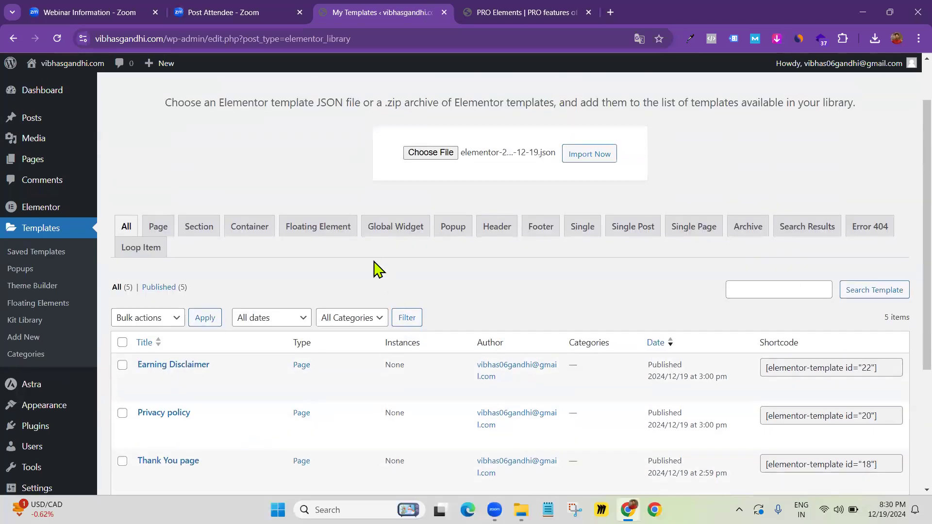
pyautogui.scroll(2, 437, 233)
pyautogui.click(599, 215)
pyautogui.scroll(3, 443, 243)
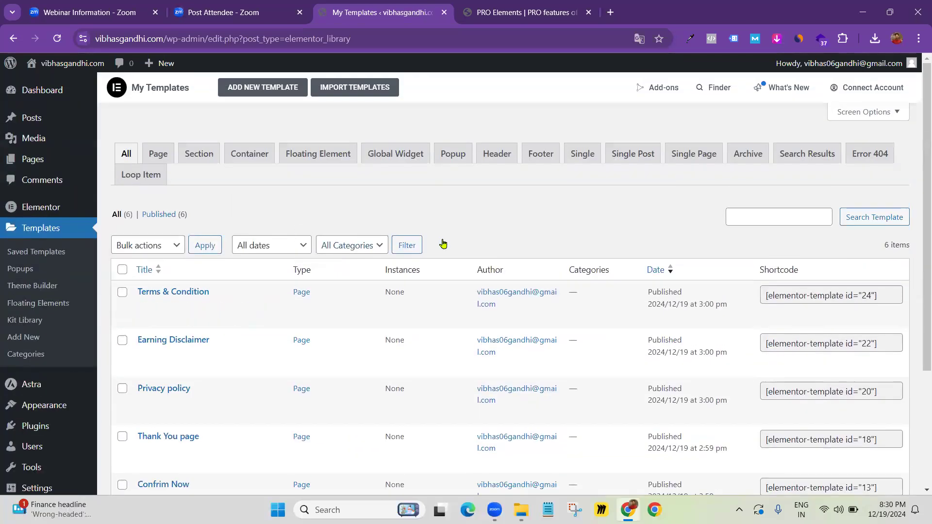
pyautogui.click(29, 160)
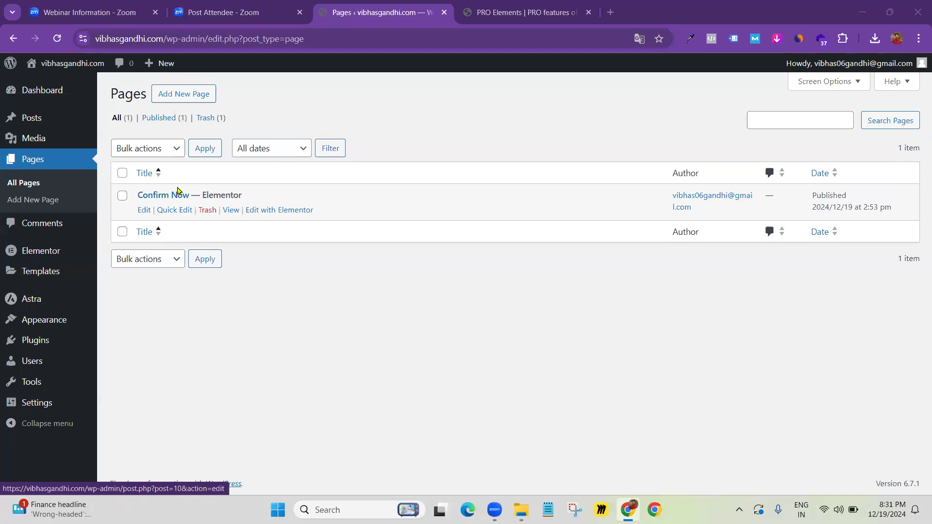
# Trash the existing published Confirm Now page
pyautogui.click(208, 210)
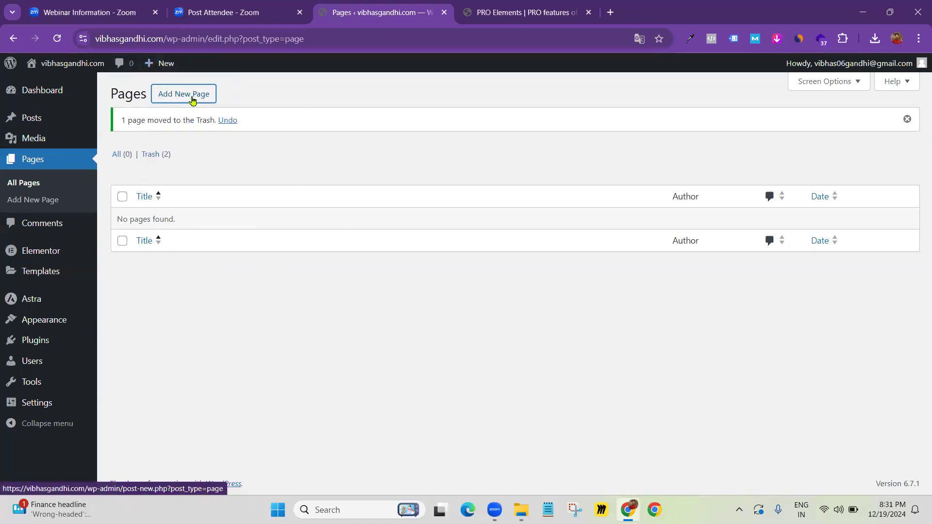
# Add a blank page titled 'Confirm Now', publish it, and launch it in Elementor
pyautogui.click(170, 95)
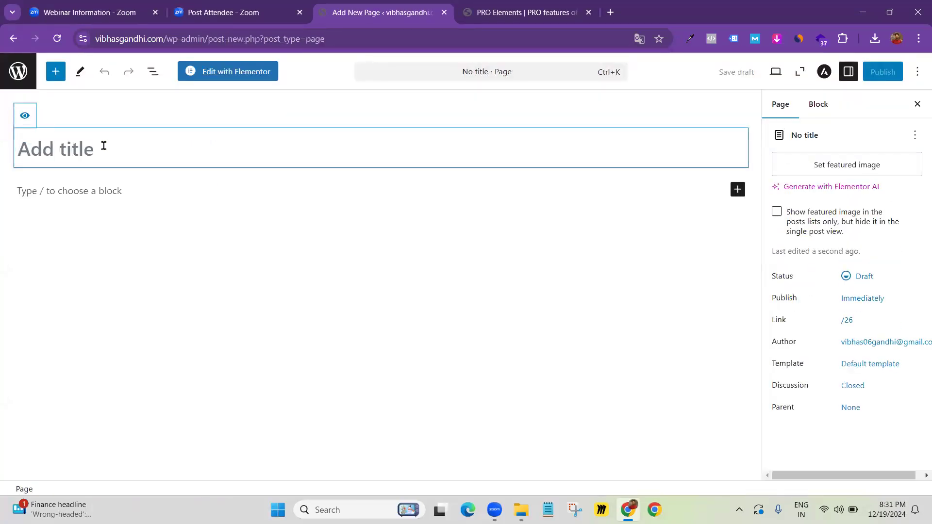
pyautogui.write('Confirm Now')
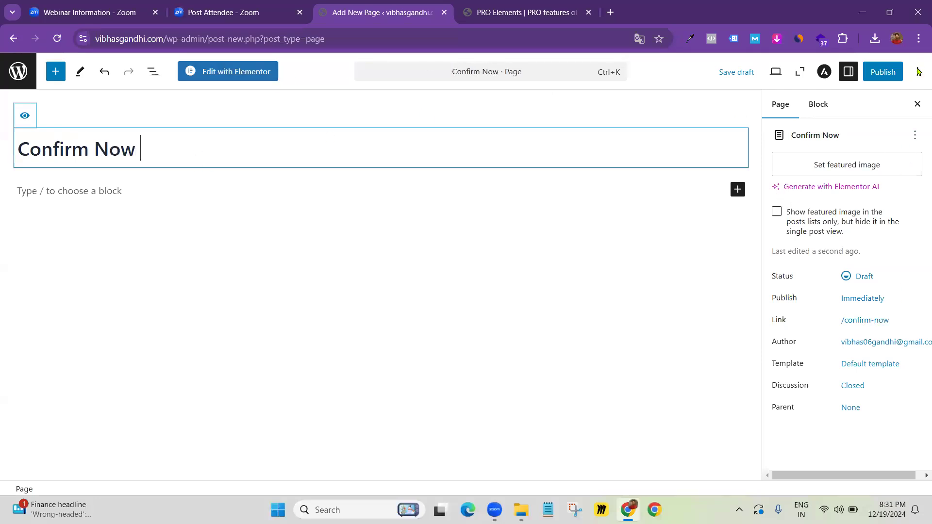
pyautogui.click(882, 71)
pyautogui.click(884, 72)
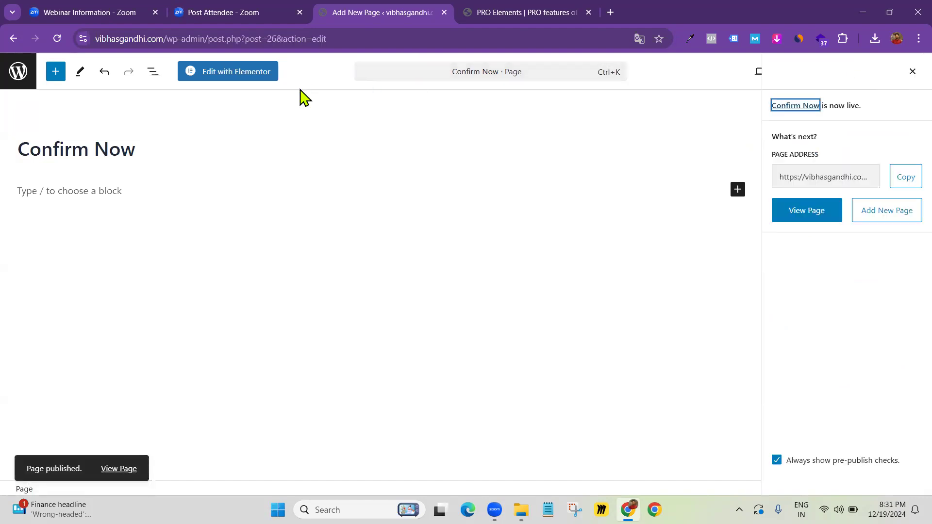
pyautogui.click(215, 71)
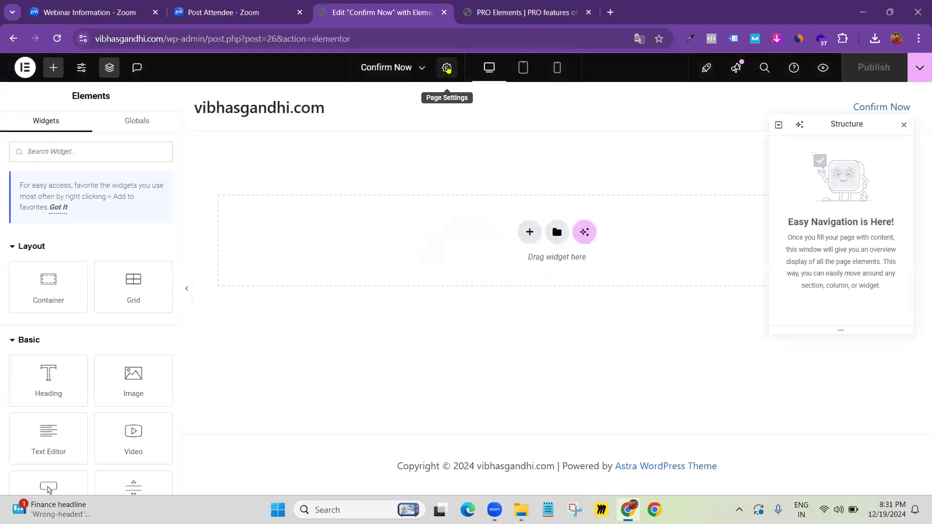
# Set the Confirm Now page layout to Elementor Canvas and publish the change
pyautogui.click(447, 68)
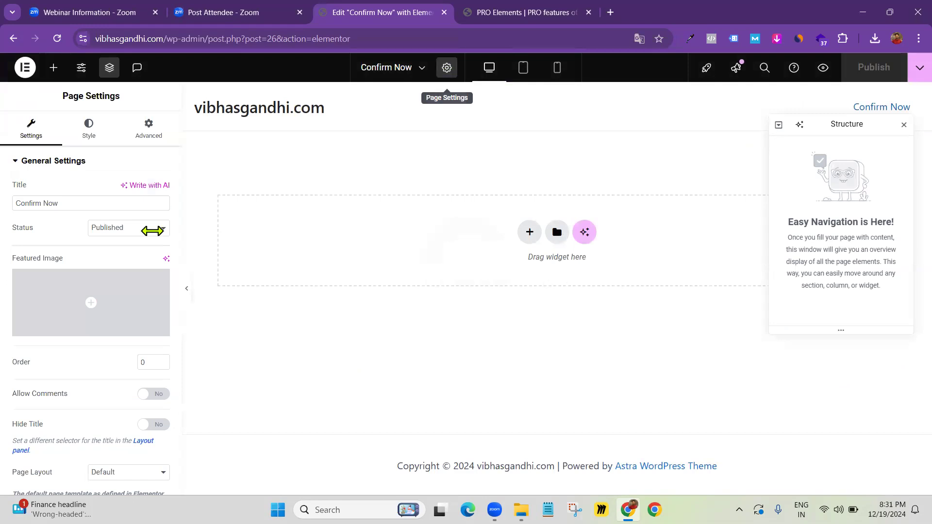
pyautogui.scroll(-1, 129, 267)
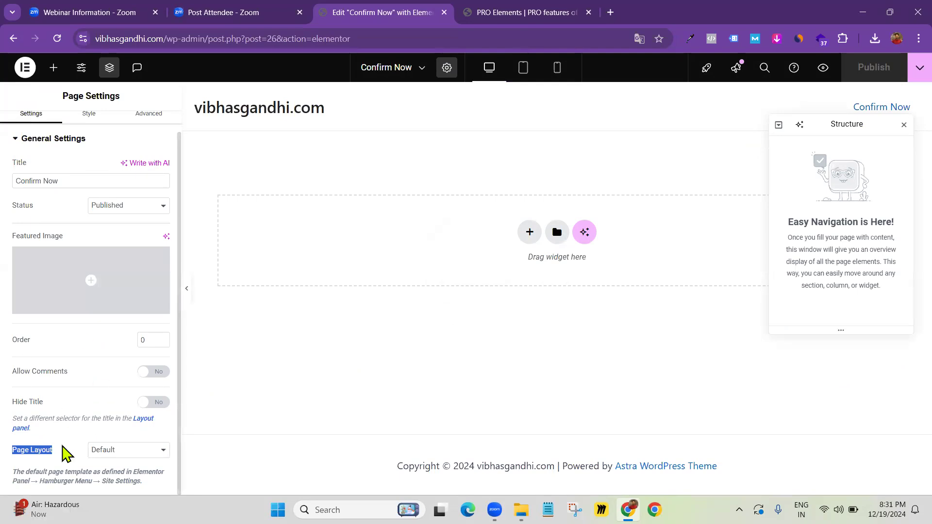
pyautogui.click(123, 449)
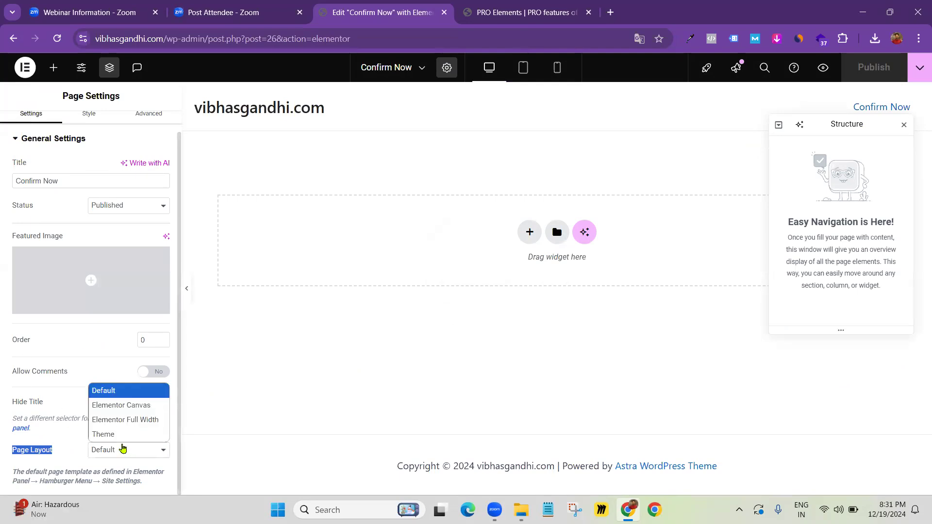
pyautogui.click(123, 411)
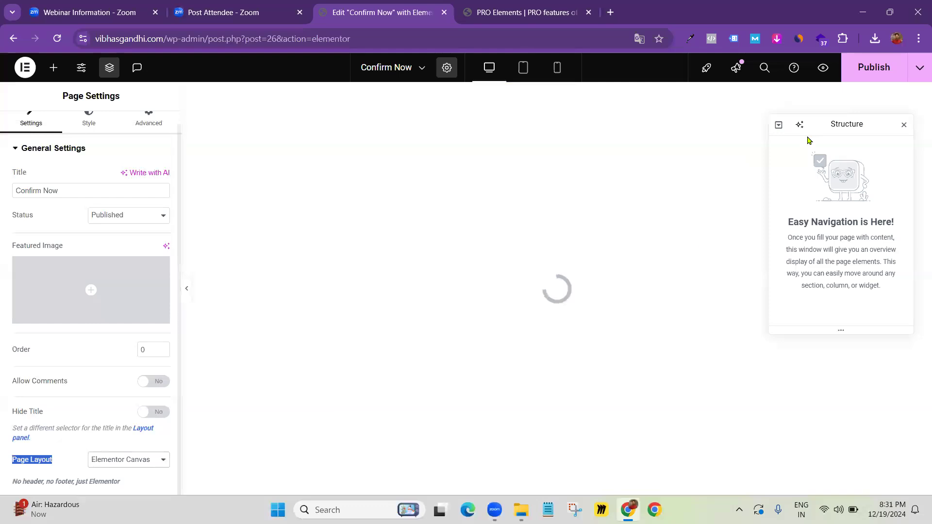
pyautogui.click(903, 125)
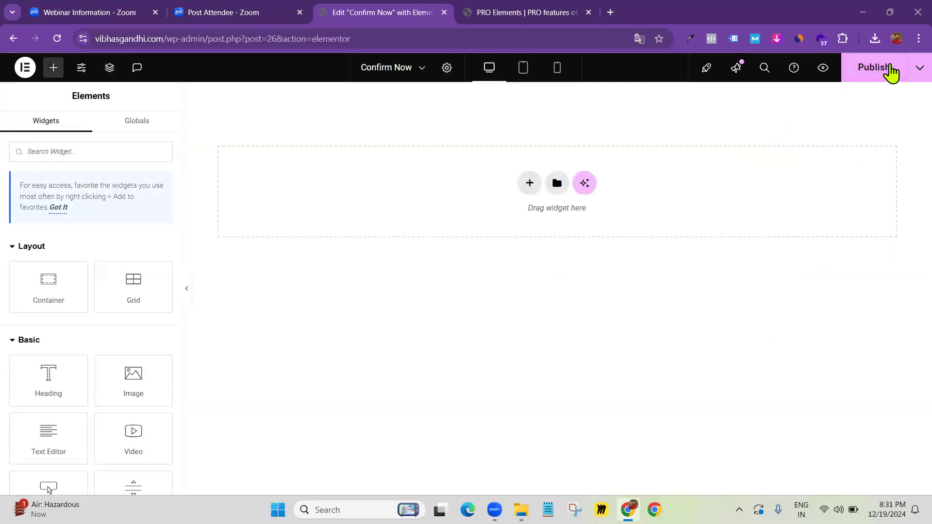
pyautogui.click(886, 72)
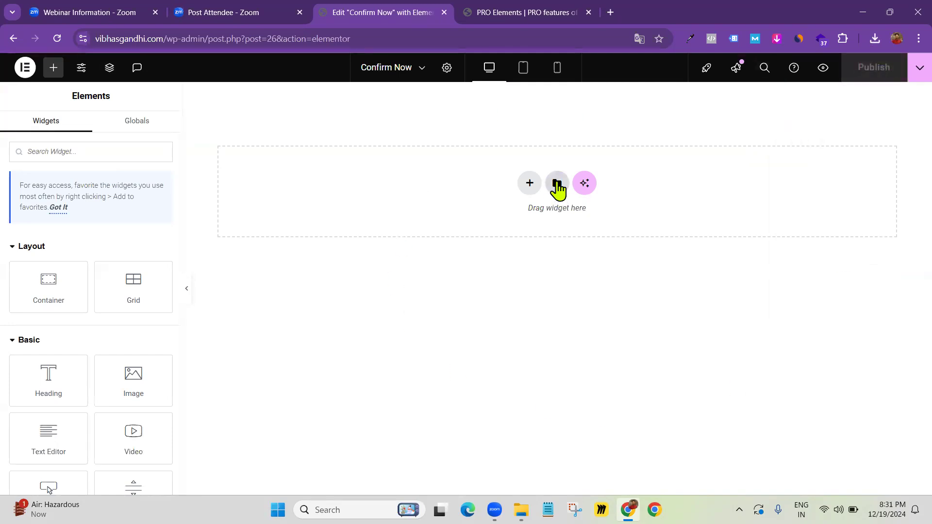
# Insert the saved 'Confirm Now' template from My Templates, check the footer text, and publish
pyautogui.click(557, 191)
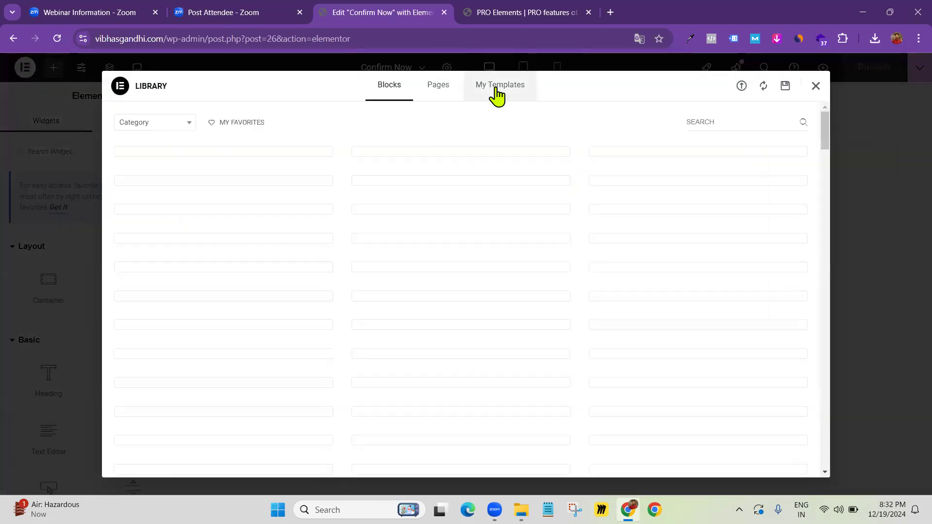
pyautogui.click(497, 95)
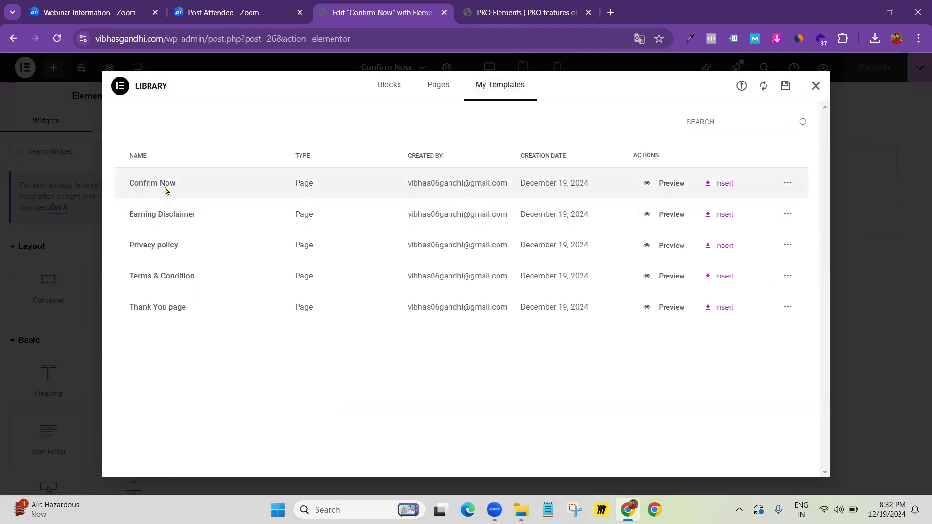
pyautogui.click(722, 185)
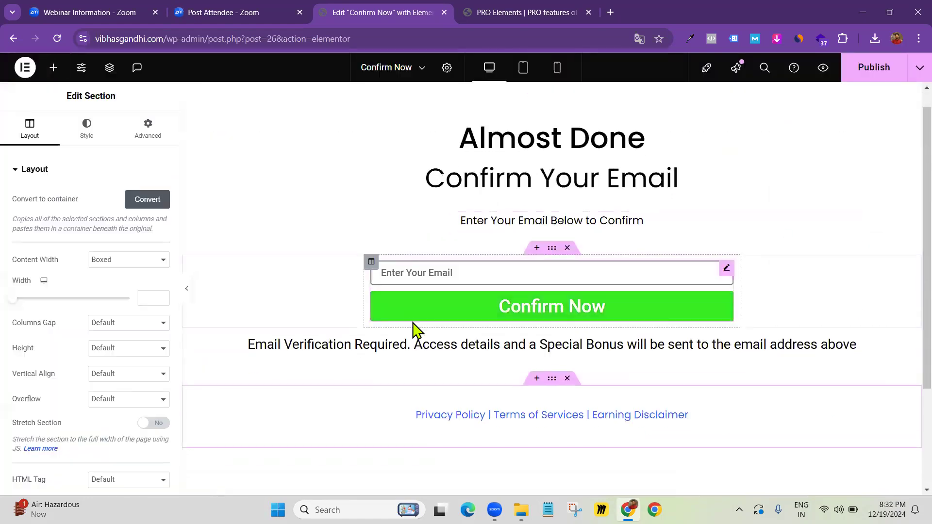
pyautogui.scroll(-3, 413, 323)
pyautogui.scroll(1, 414, 321)
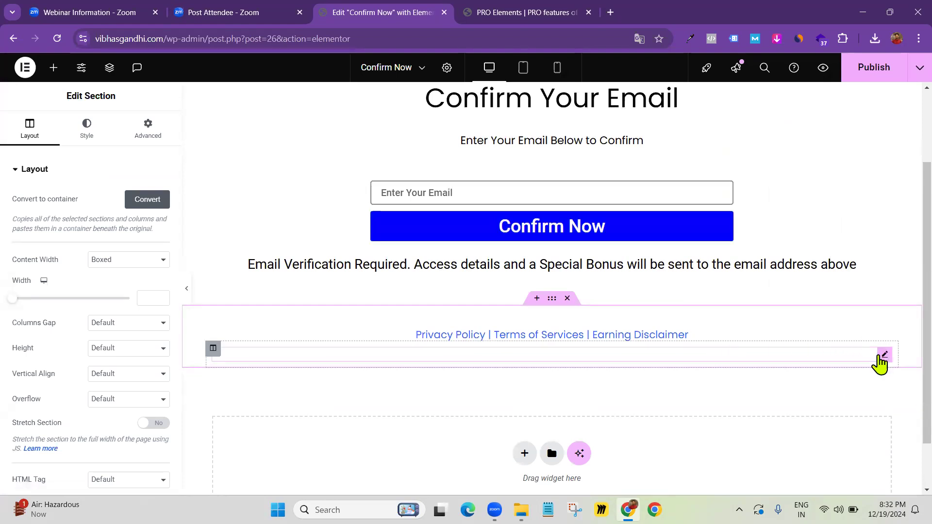
pyautogui.click(883, 355)
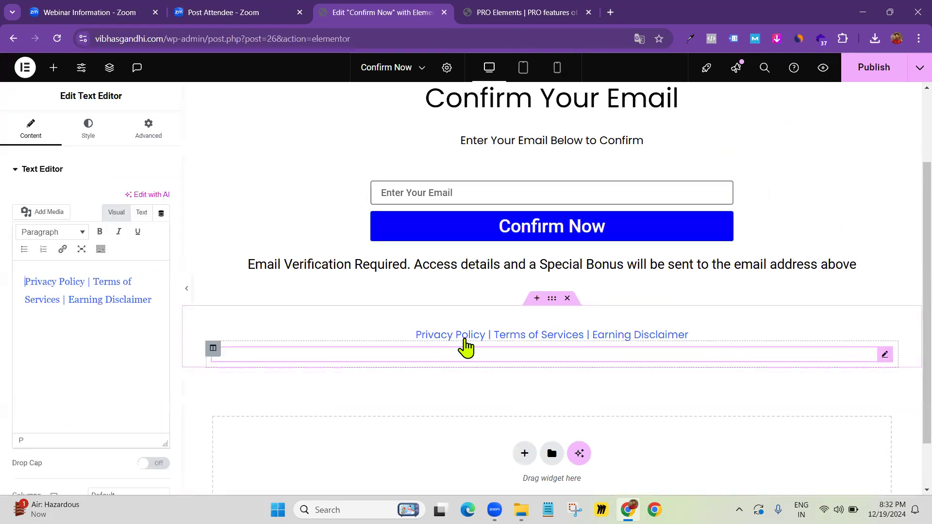
pyautogui.scroll(2, 682, 167)
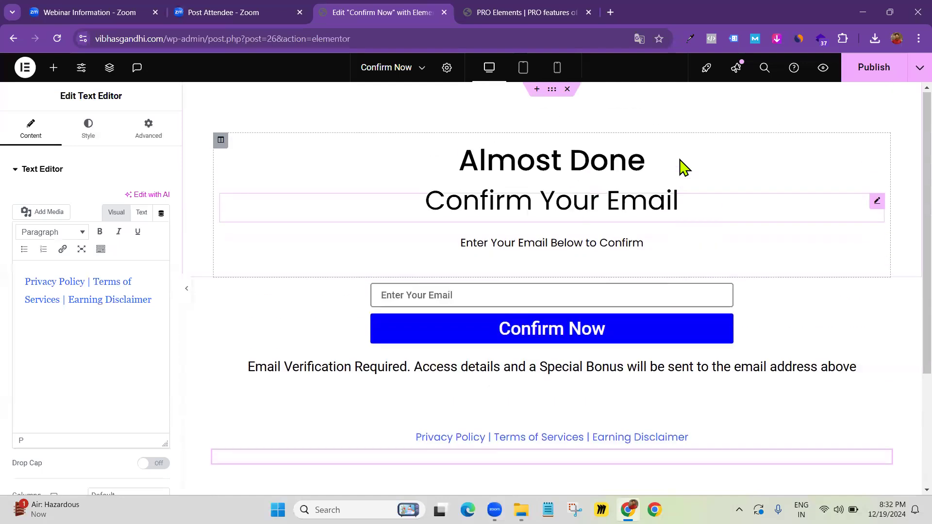
pyautogui.click(873, 70)
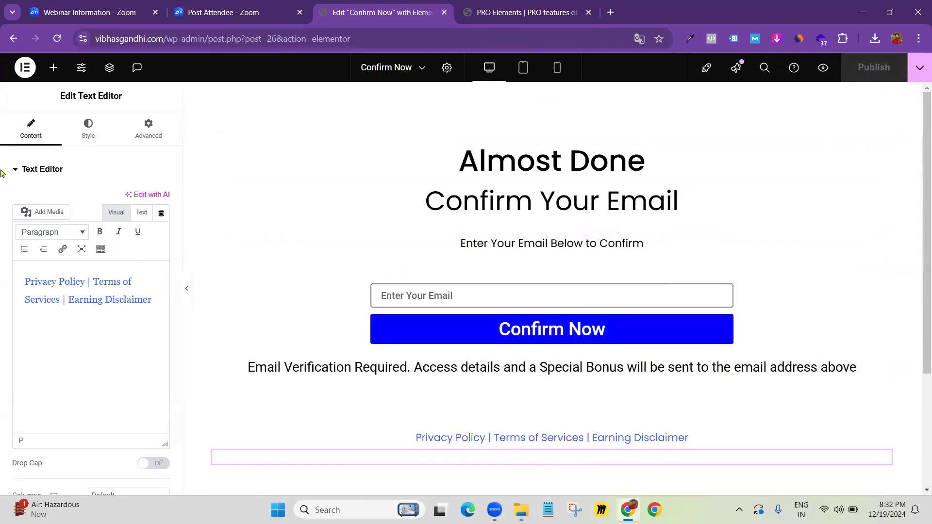
# Exit Elementor back to the WordPress Pages list
pyautogui.click(24, 69)
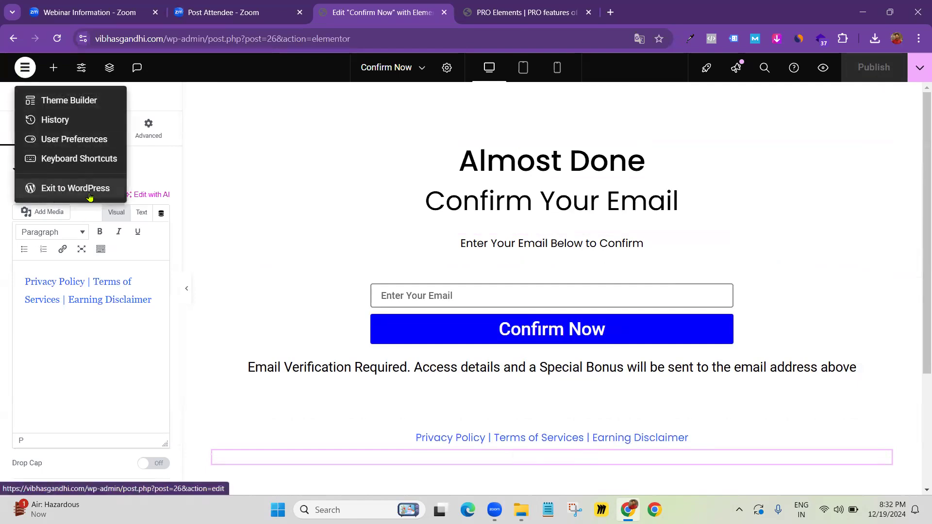
pyautogui.click(90, 194)
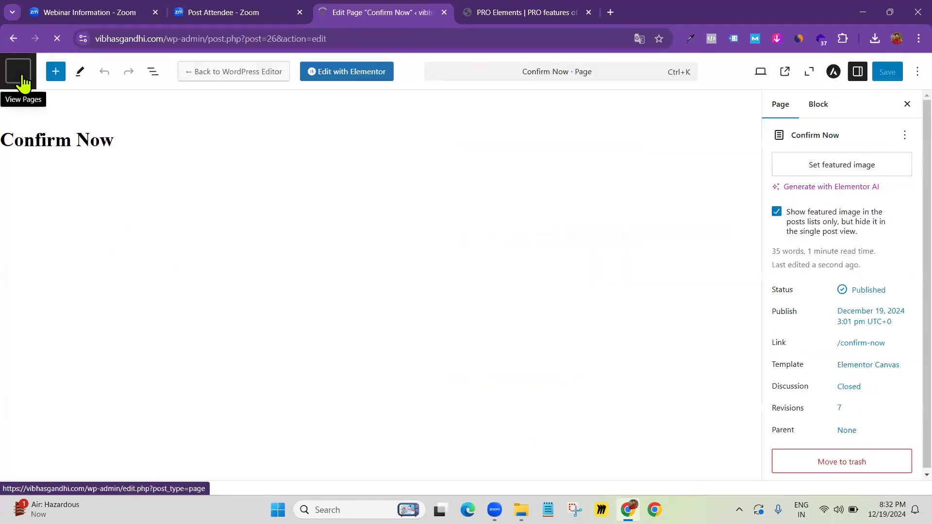
pyautogui.click(20, 77)
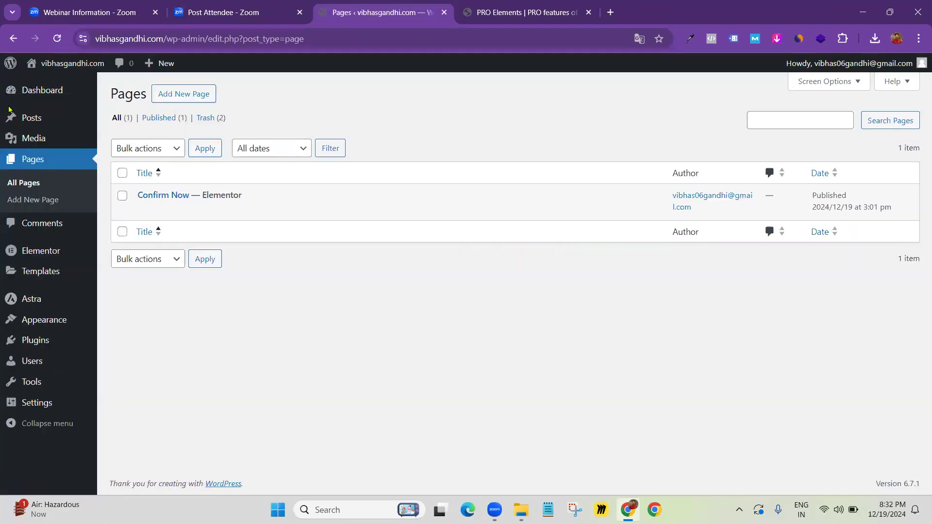
# Publish a new page titled 'Thank You Page' and open it in Elementor
pyautogui.click(182, 97)
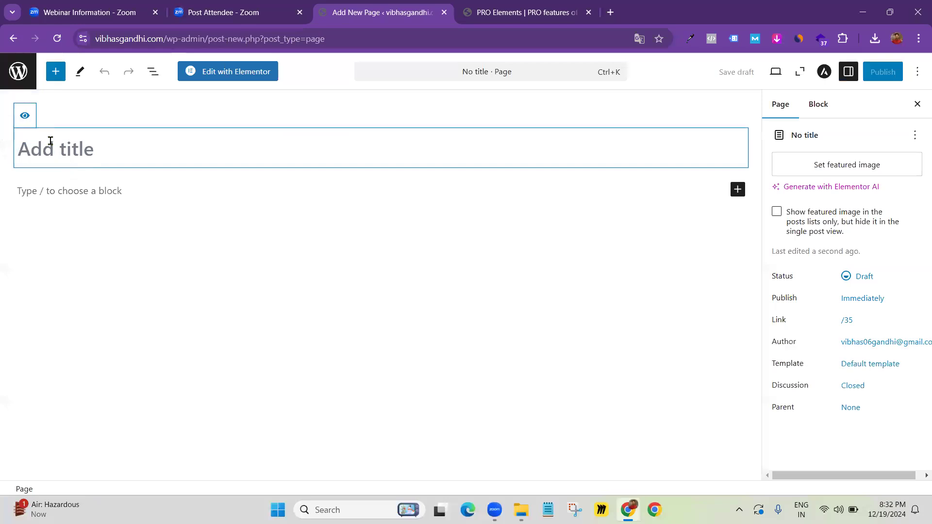
pyautogui.write('Thank You Page')
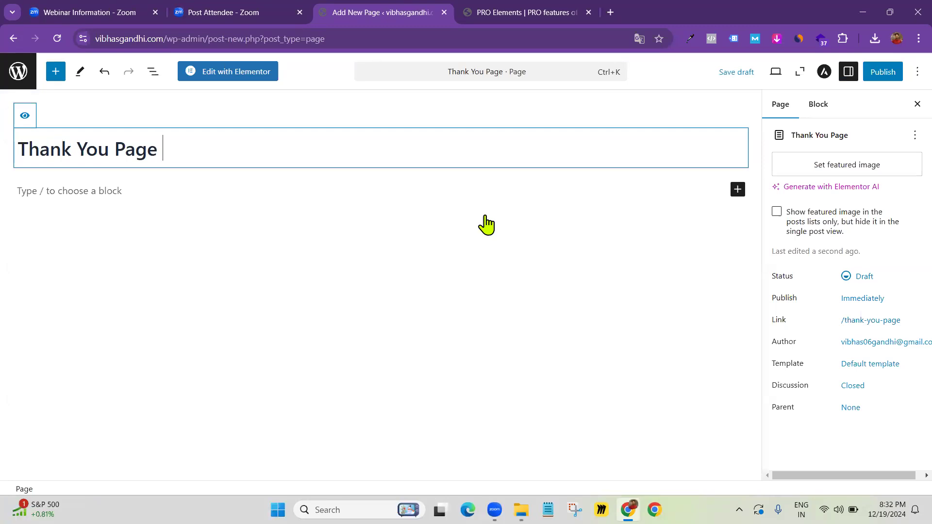
pyautogui.click(880, 73)
pyautogui.click(882, 71)
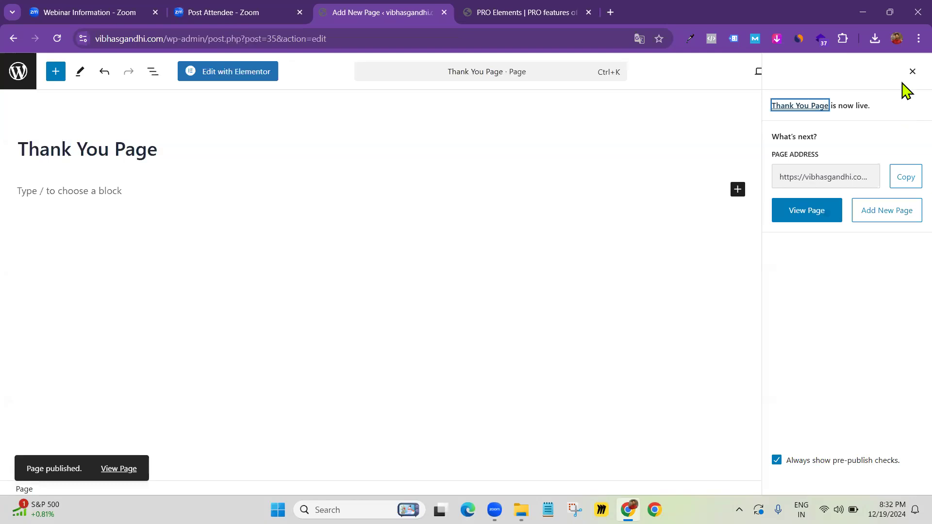
pyautogui.click(912, 72)
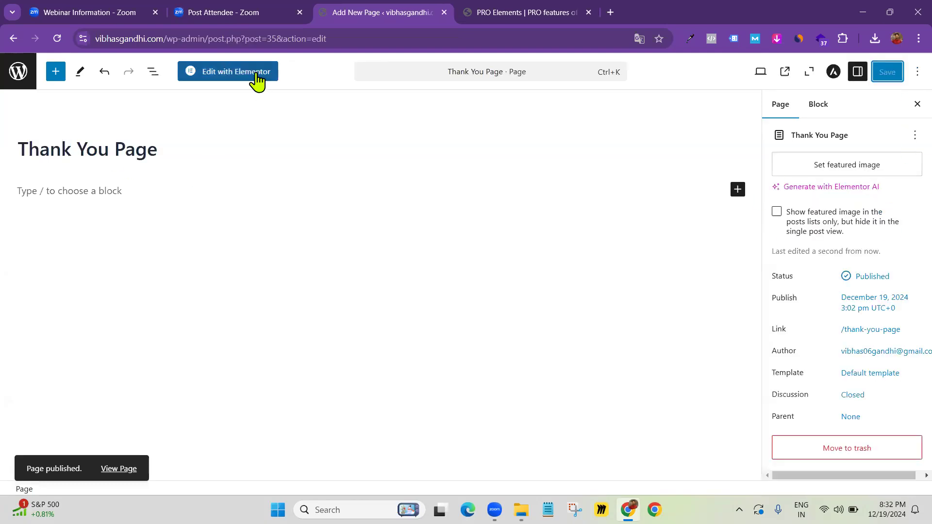
pyautogui.click(231, 76)
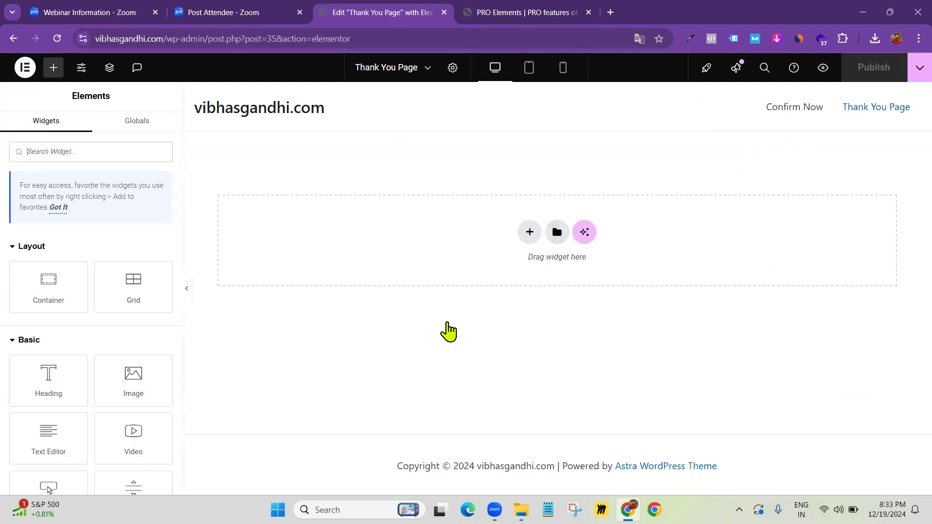
# Set the Thank You Page layout to Elementor Canvas and publish
pyautogui.click(452, 68)
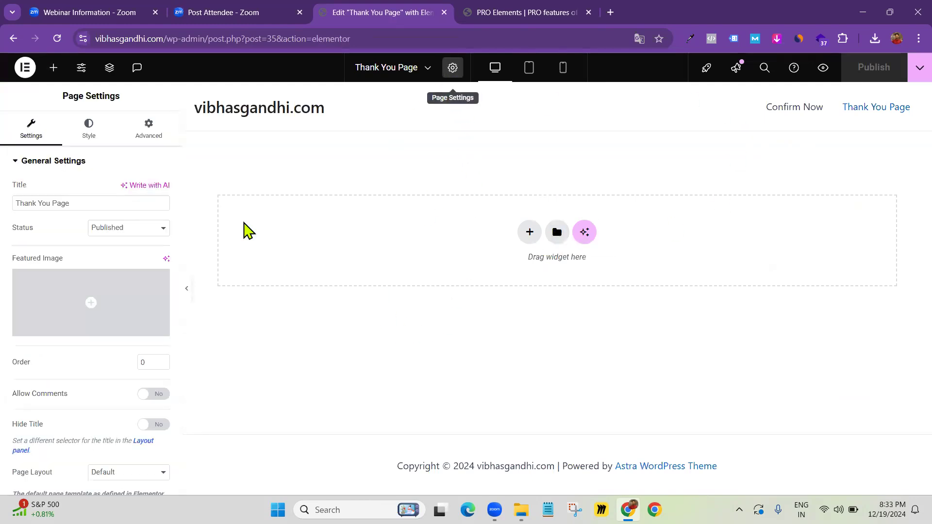
pyautogui.click(124, 450)
pyautogui.click(125, 406)
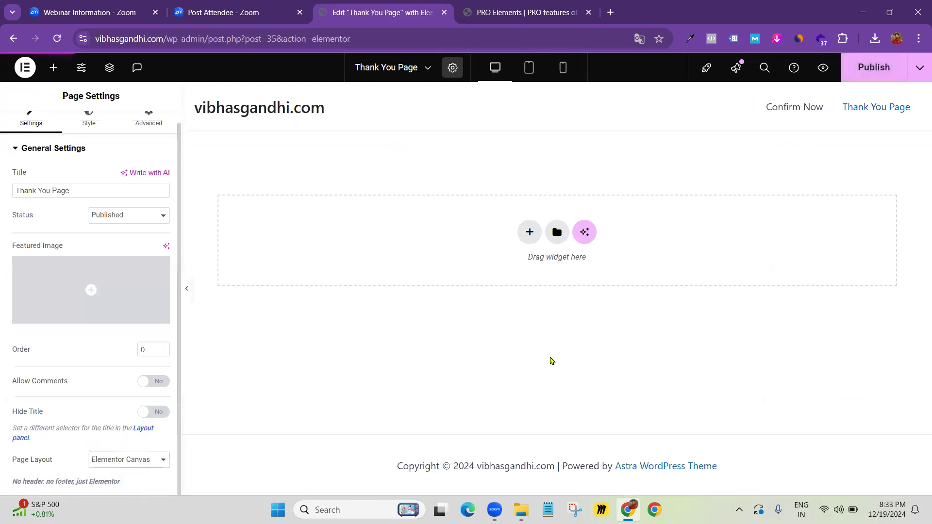
pyautogui.click(874, 68)
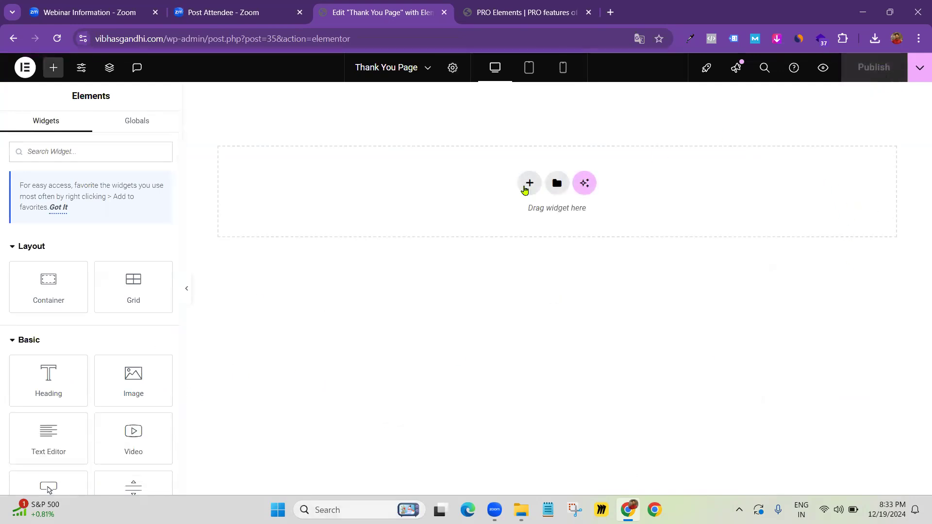
# Insert the saved 'Thank You page' template, publish, and exit to WordPress
pyautogui.click(557, 185)
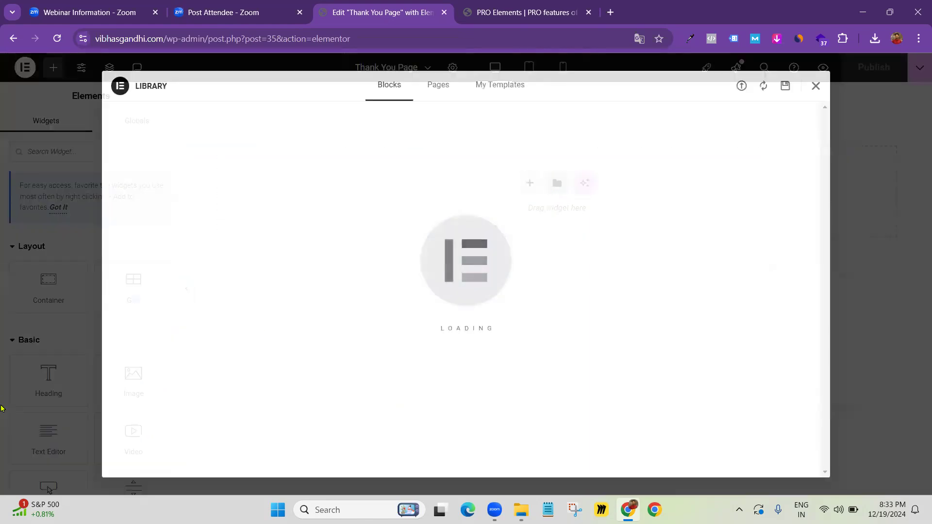
pyautogui.click(489, 85)
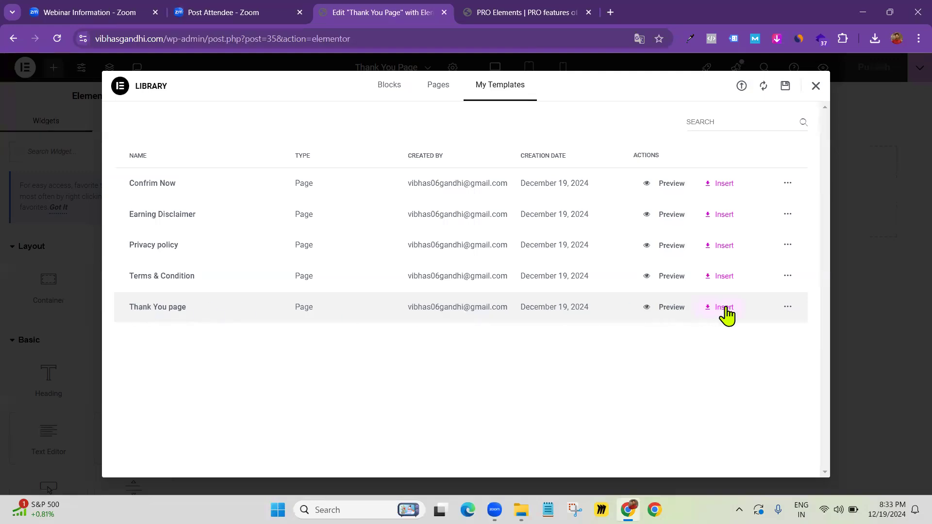
pyautogui.click(724, 307)
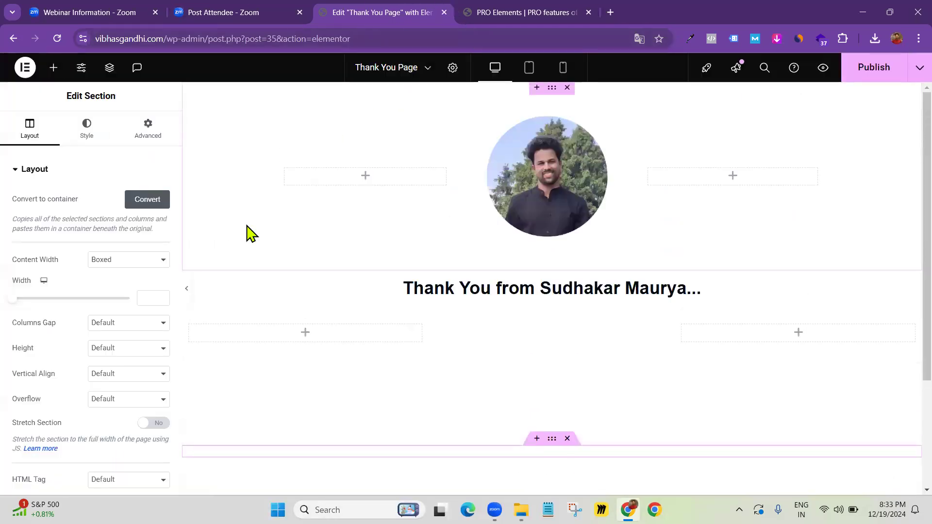
pyautogui.scroll(-10, 366, 183)
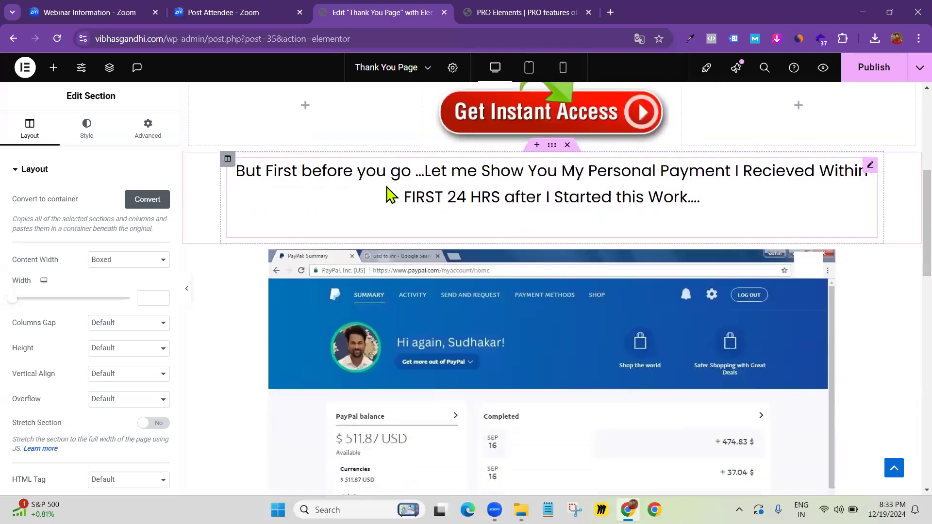
pyautogui.scroll(-5, 416, 241)
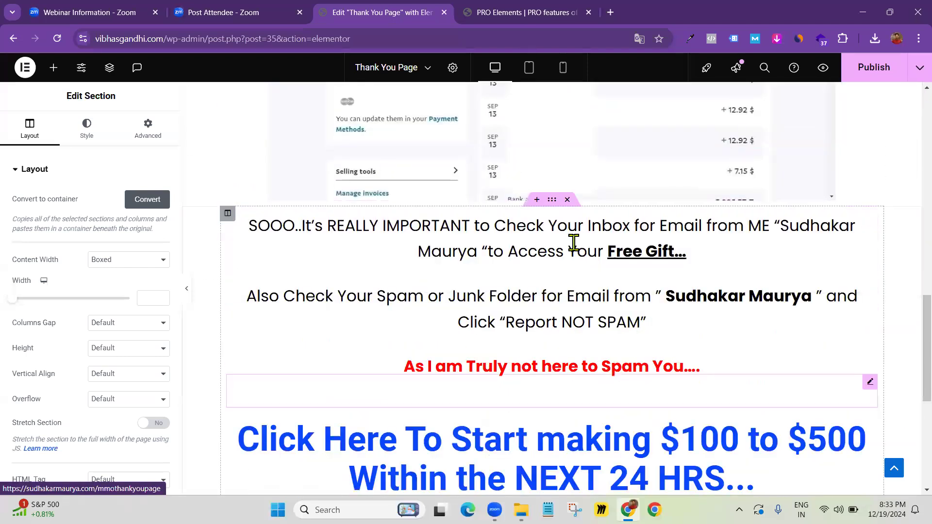
pyautogui.scroll(15, 516, 229)
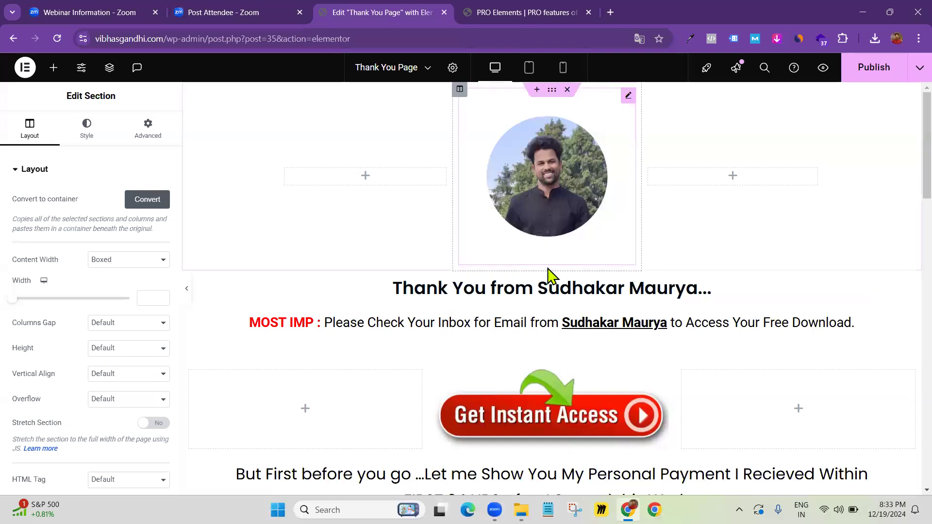
pyautogui.scroll(-10, 350, 206)
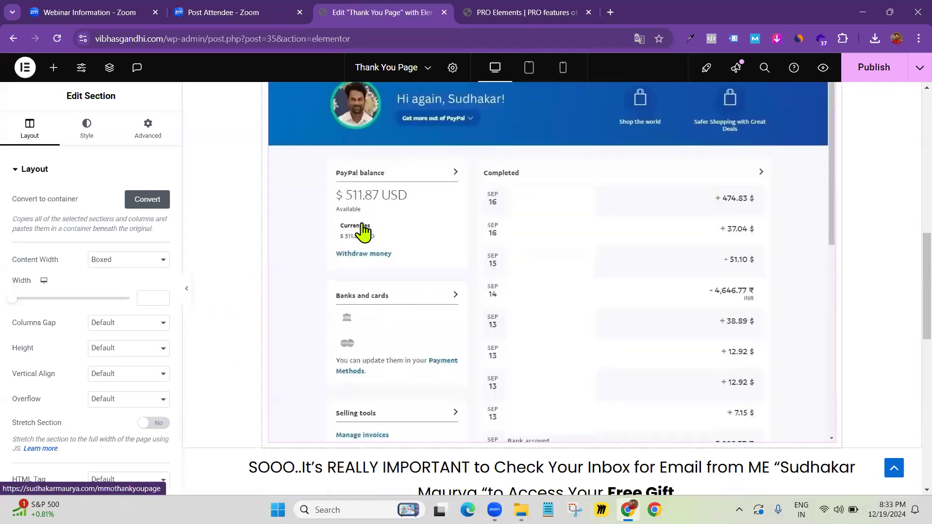
pyautogui.scroll(-5, 368, 221)
pyautogui.scroll(15, 366, 216)
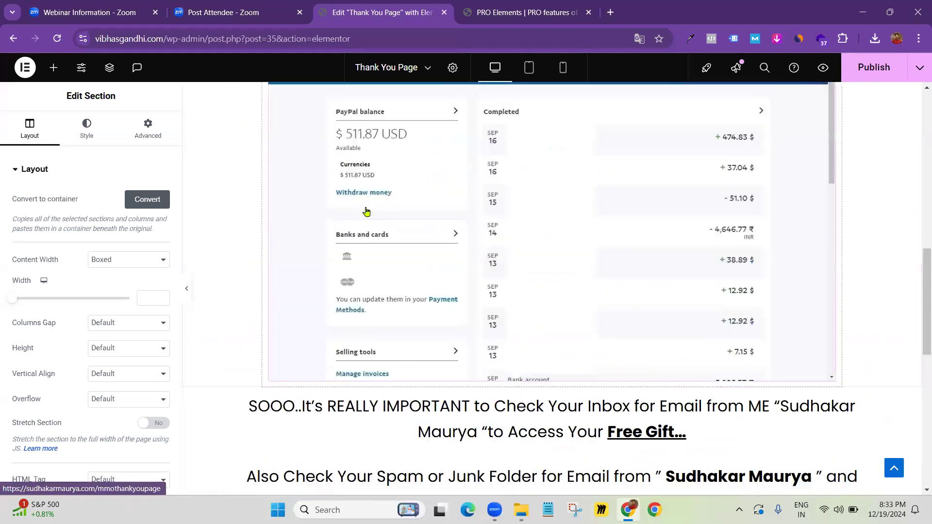
pyautogui.click(873, 74)
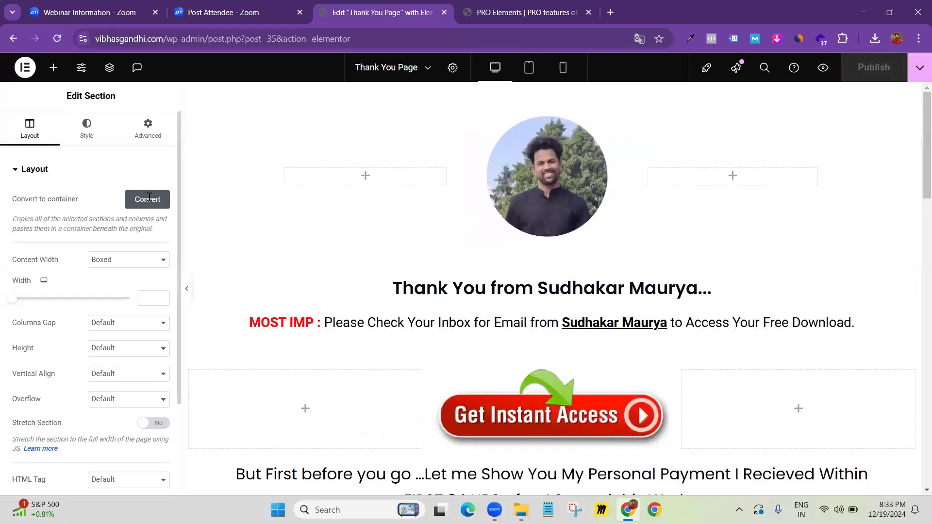
pyautogui.click(23, 67)
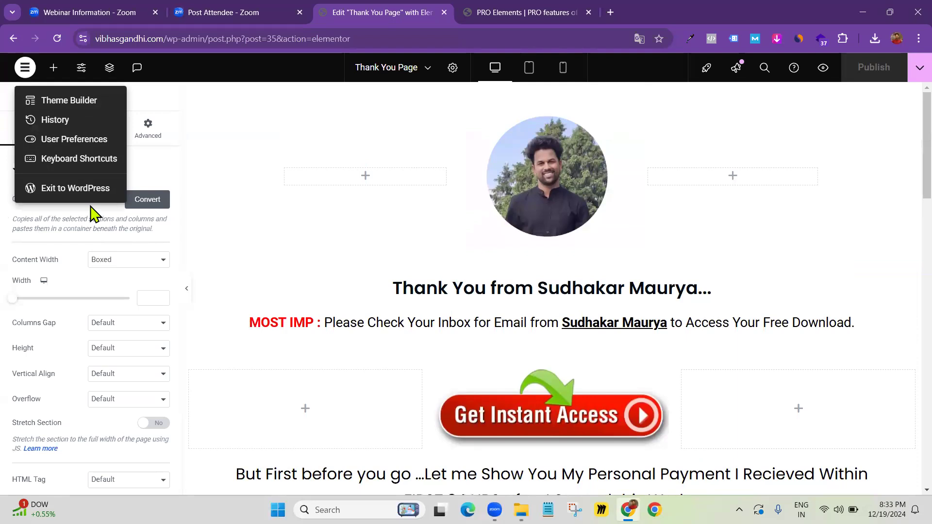
pyautogui.click(73, 197)
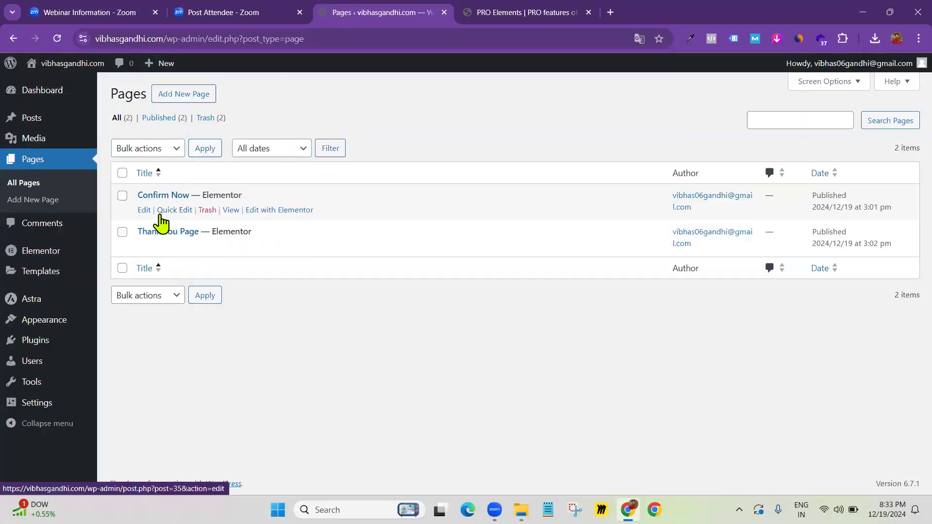
# Publish a new page titled 'Privacy Policy' and open it in Elementor
pyautogui.click(187, 93)
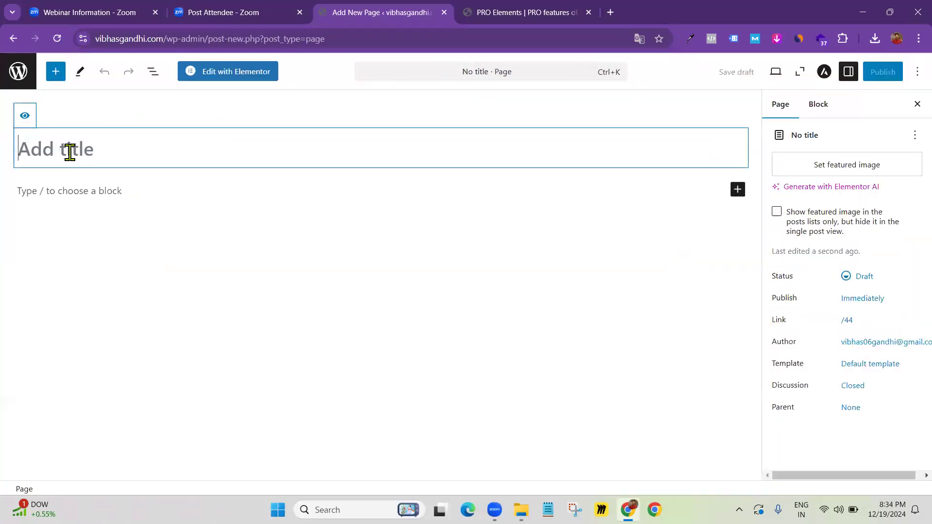
pyautogui.write('Privacy Pol')
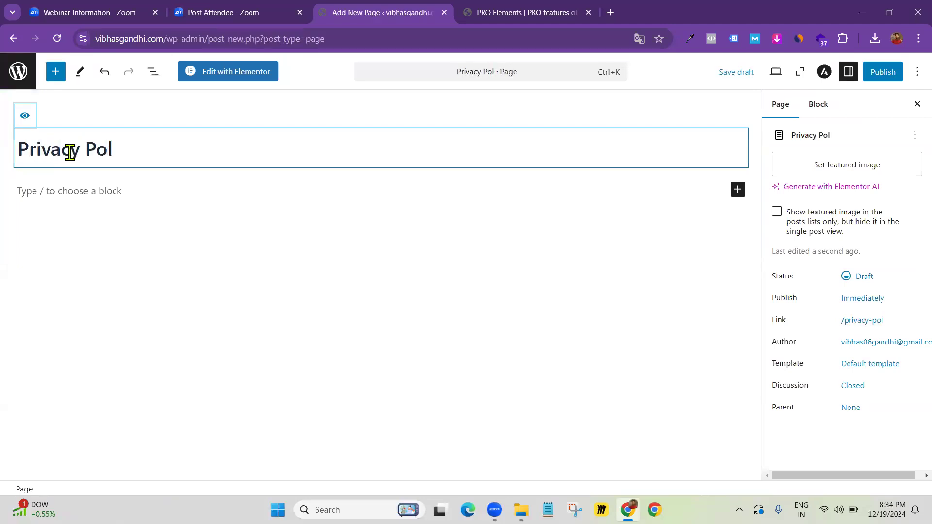
pyautogui.write('icy')
pyautogui.click(882, 72)
pyautogui.click(884, 72)
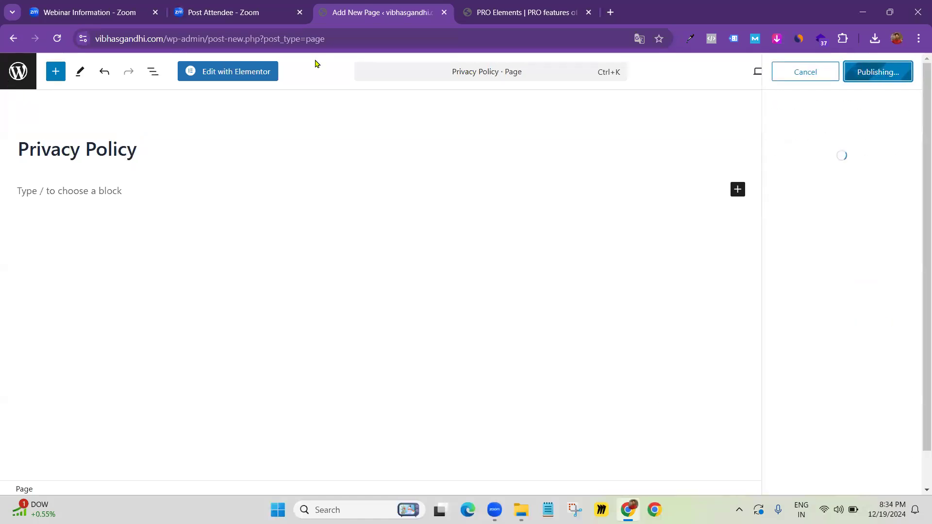
pyautogui.click(236, 72)
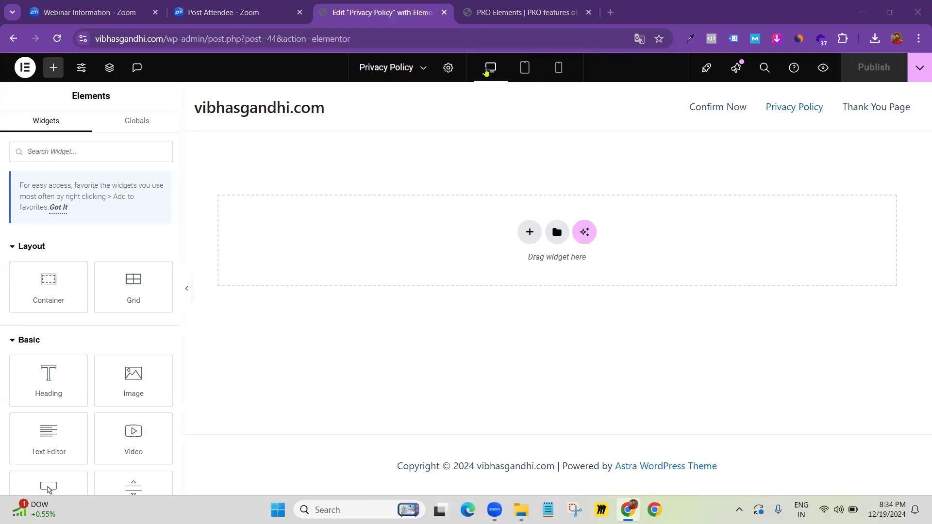
pyautogui.click(448, 68)
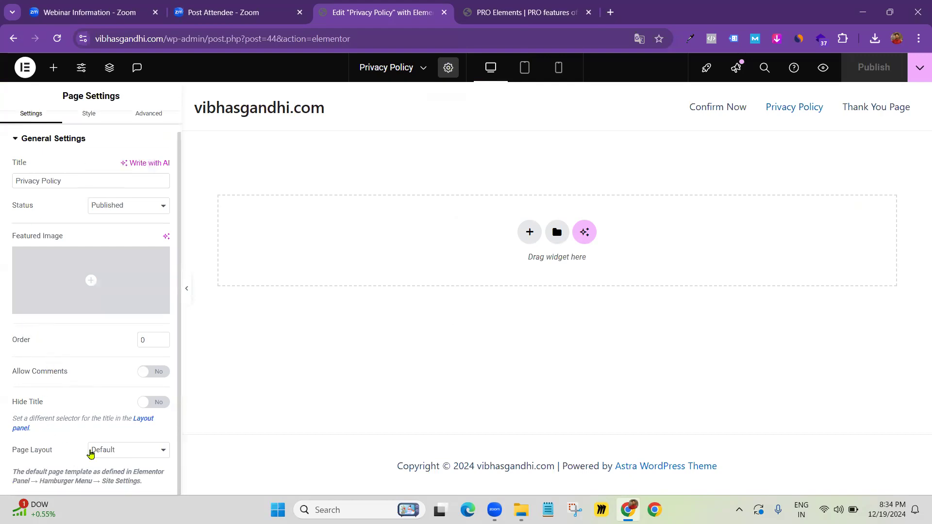
# Set the Privacy Policy page layout to Elementor Canvas and publish the change
pyautogui.click(90, 454)
pyautogui.click(111, 407)
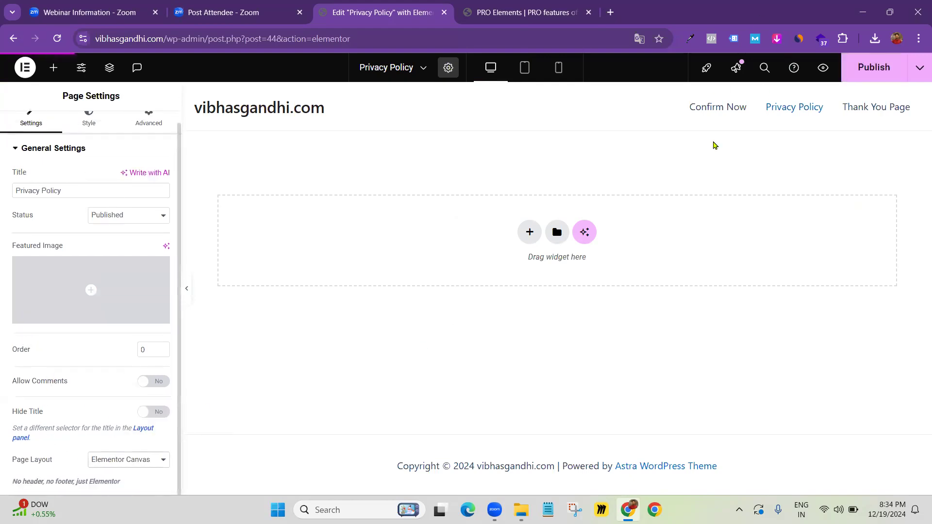
pyautogui.click(863, 79)
# Insert the saved Privacy policy template from My Templates into the page
pyautogui.click(559, 184)
pyautogui.click(510, 87)
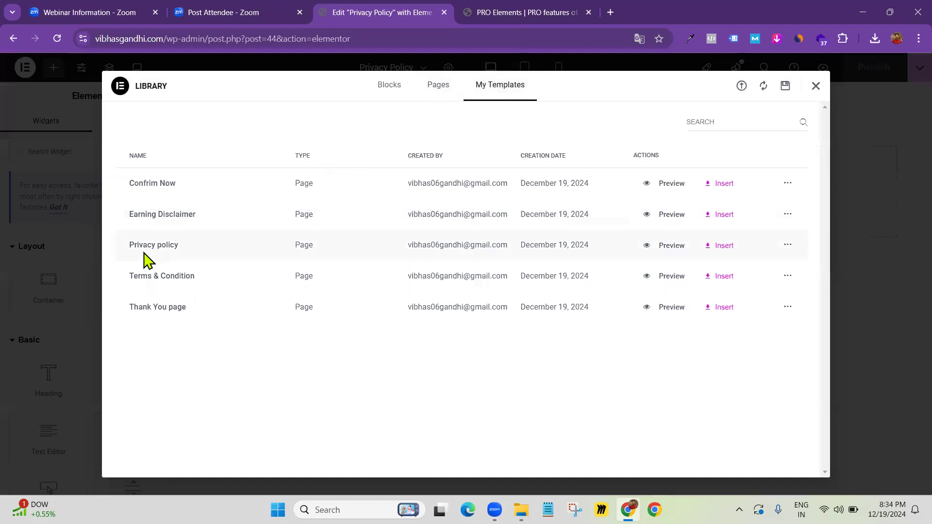
pyautogui.click(722, 247)
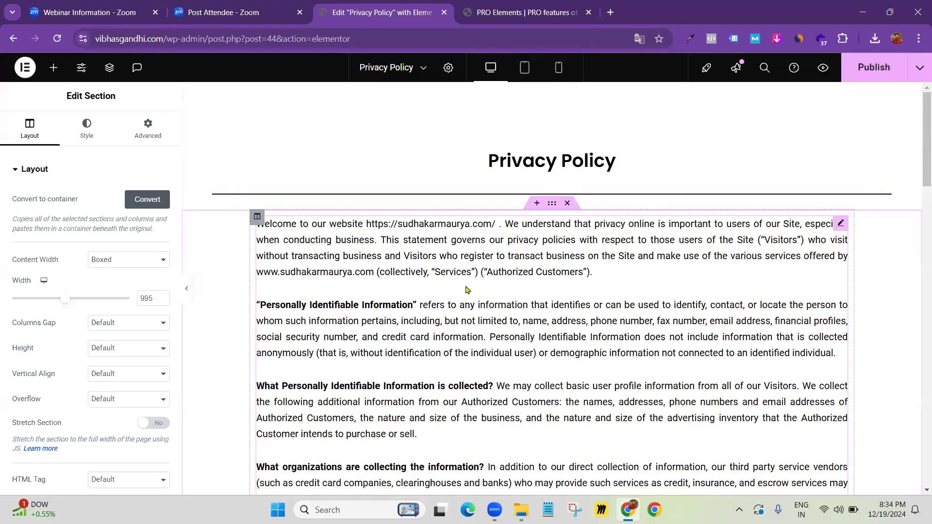
# Review the inserted Privacy policy text, then update the page to save it
pyautogui.scroll(-5, 463, 291)
pyautogui.scroll(-5, 459, 293)
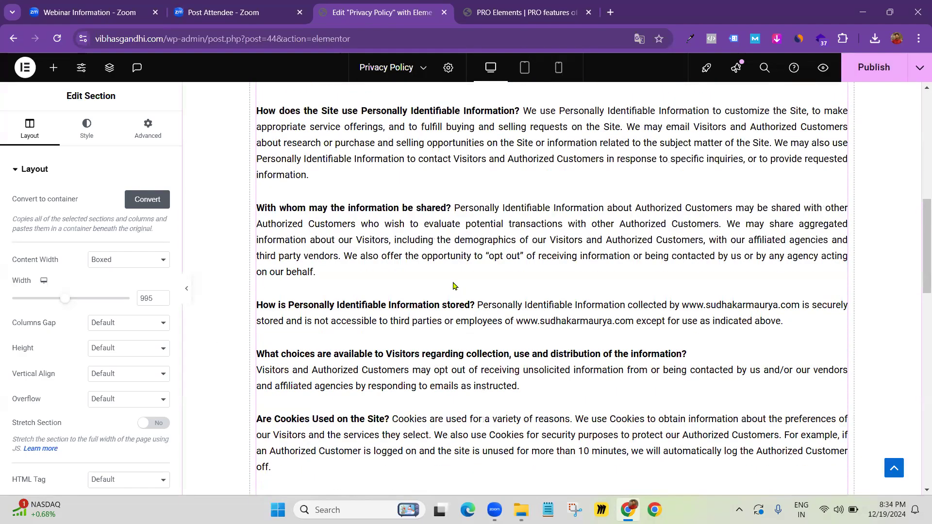
pyautogui.scroll(10, 480, 267)
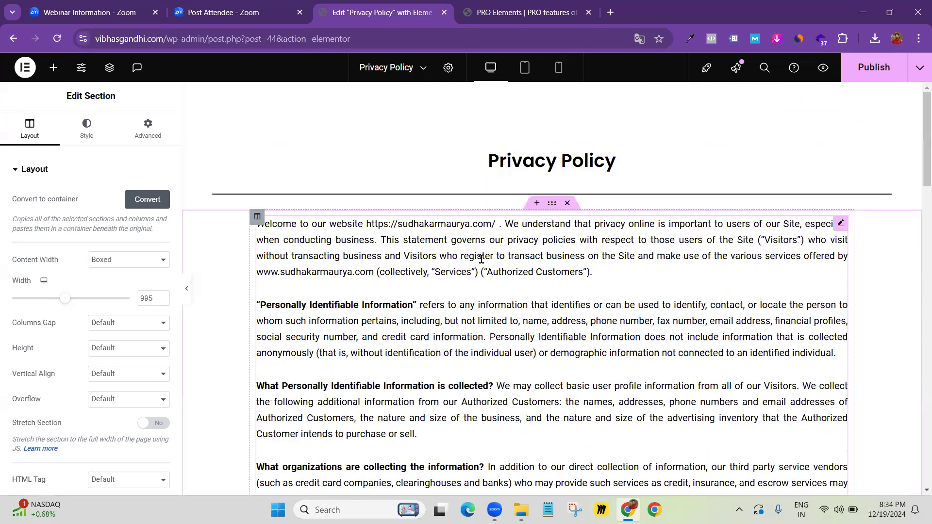
pyautogui.scroll(-4, 481, 258)
pyautogui.scroll(-4, 535, 270)
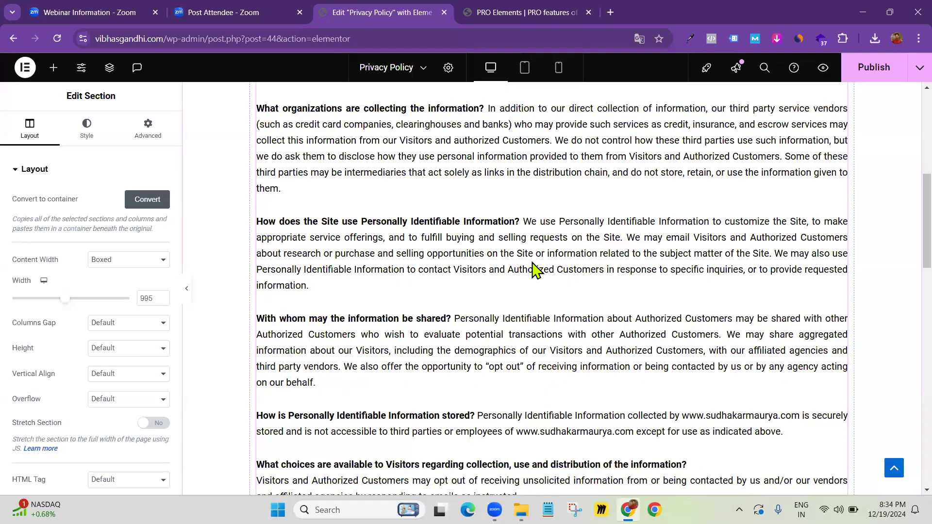
pyautogui.scroll(-8, 534, 267)
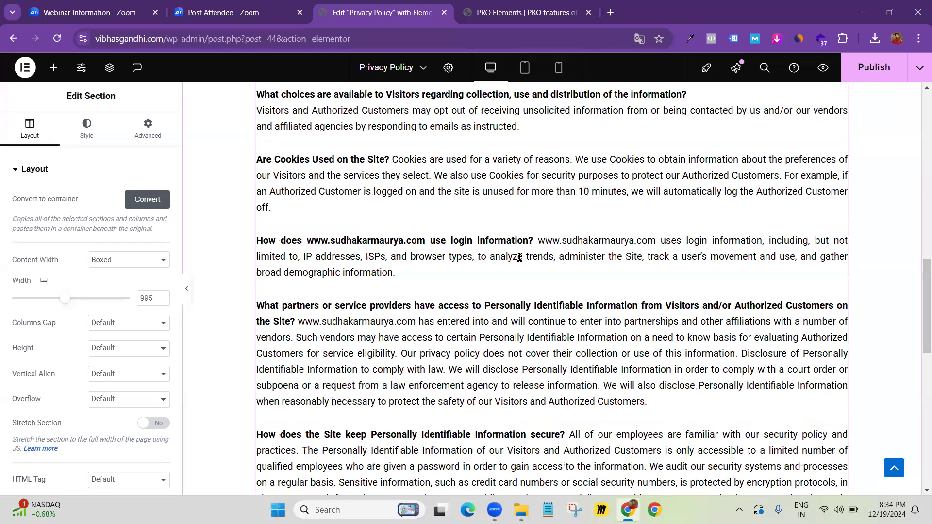
pyautogui.scroll(-3, 522, 262)
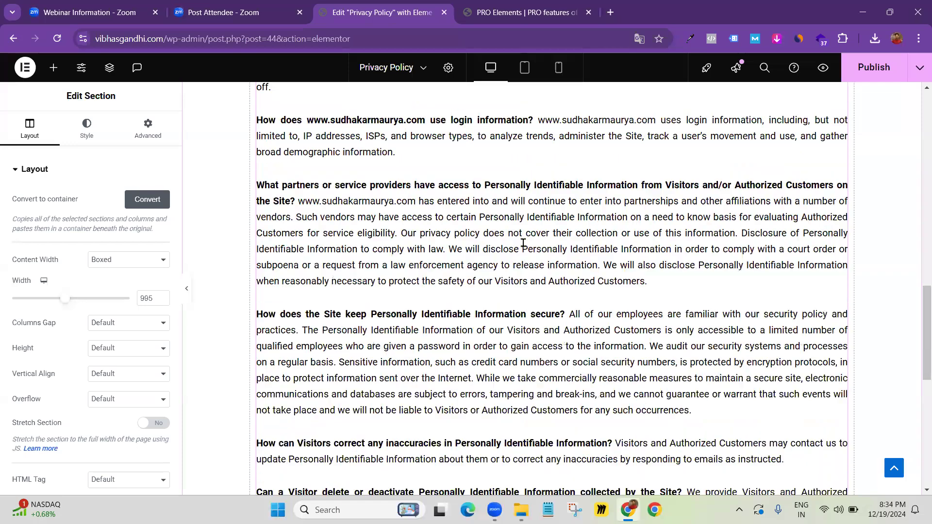
pyautogui.scroll(-4, 542, 246)
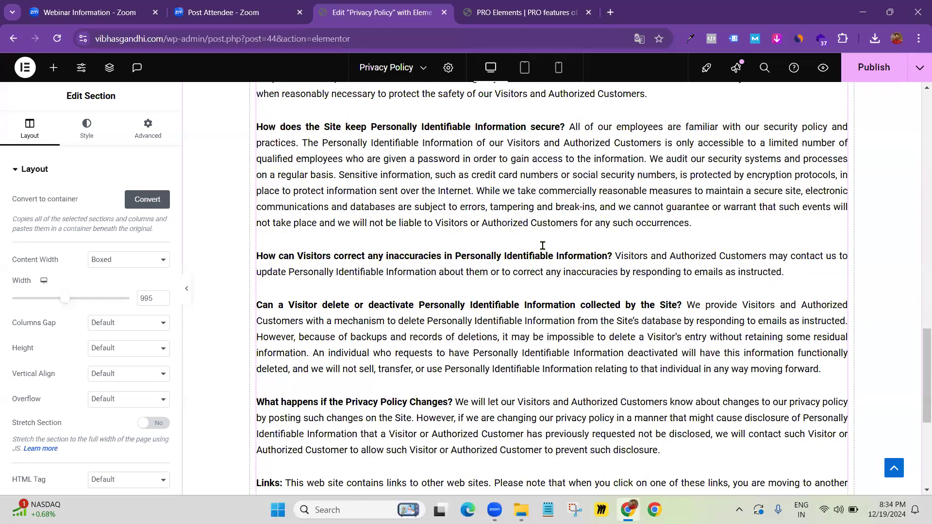
pyautogui.scroll(-5, 543, 245)
pyautogui.scroll(20, 540, 239)
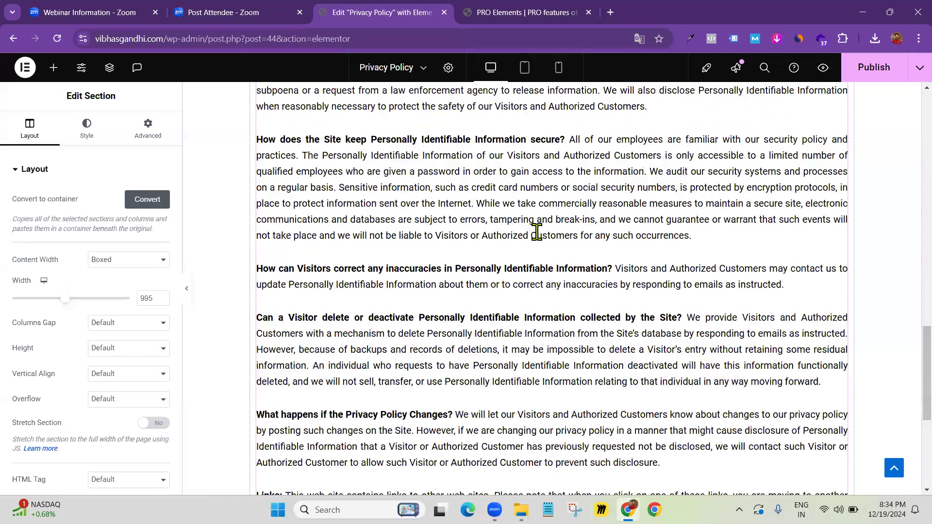
pyautogui.click(869, 73)
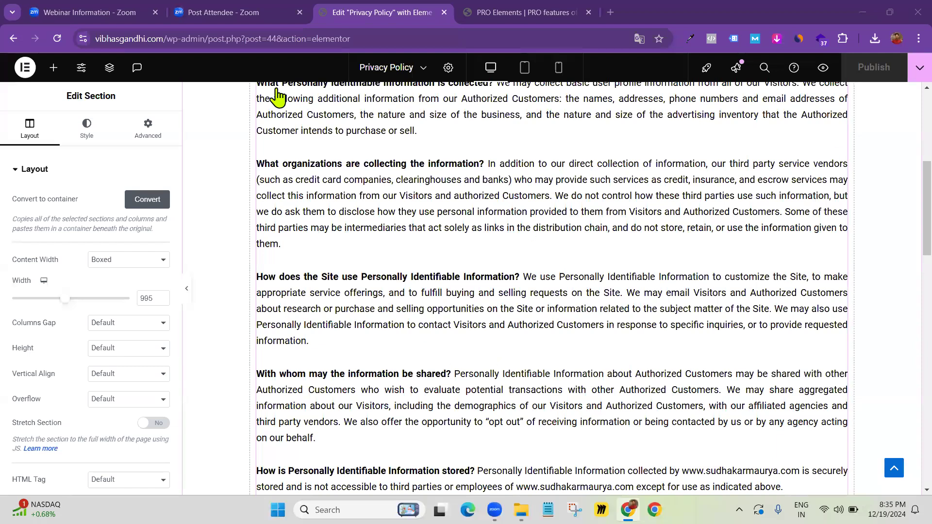
# Exit Elementor to WordPress and start a new page from the Pages list
pyautogui.click(23, 69)
pyautogui.click(48, 188)
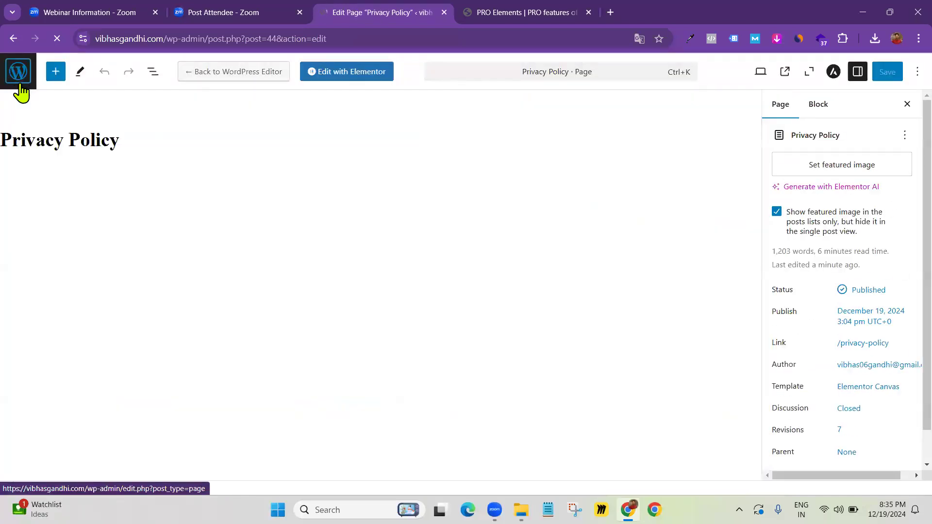
pyautogui.click(20, 83)
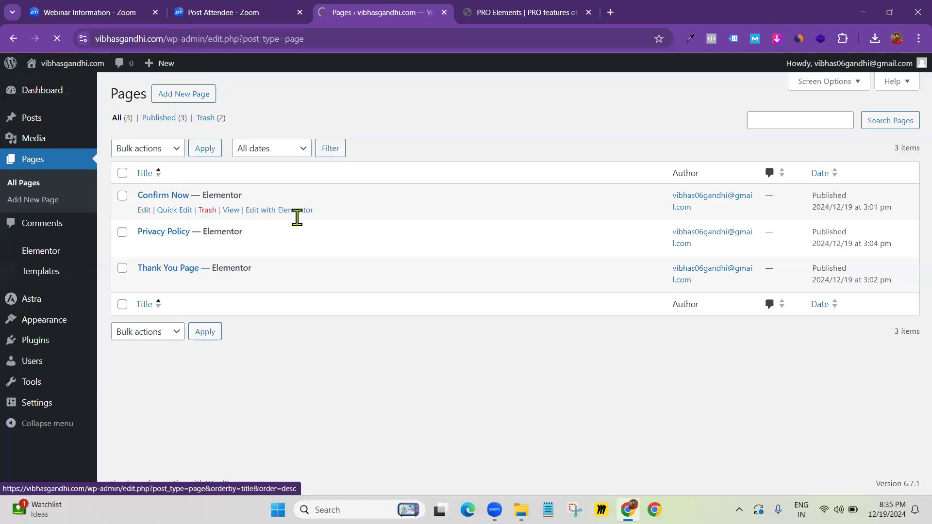
pyautogui.click(176, 103)
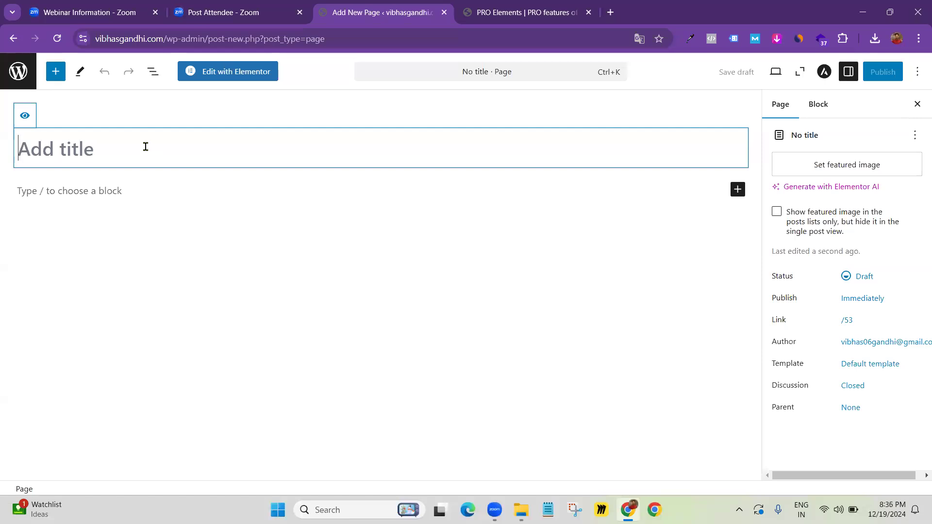
# Title the new page 'Disclaimer', publish it, and open it with Elementor
pyautogui.write('Disclaimer')
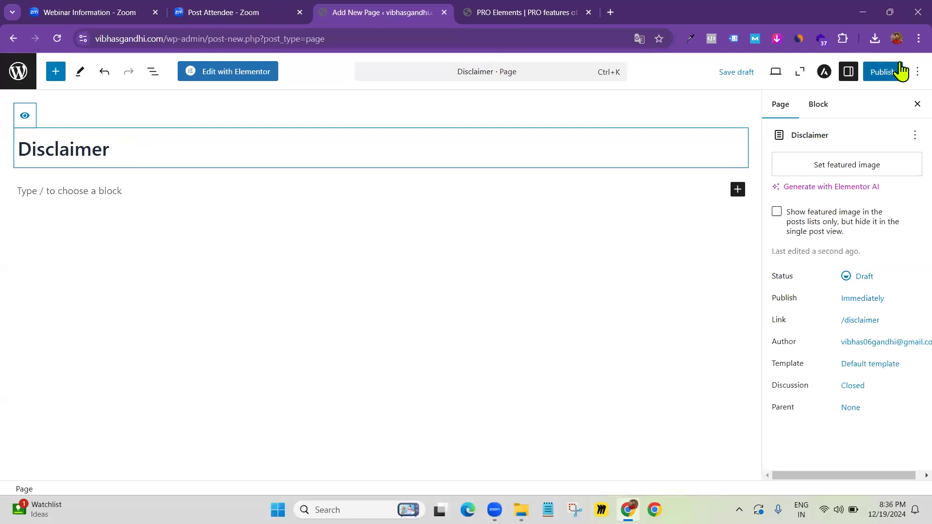
pyautogui.click(883, 73)
pyautogui.click(885, 73)
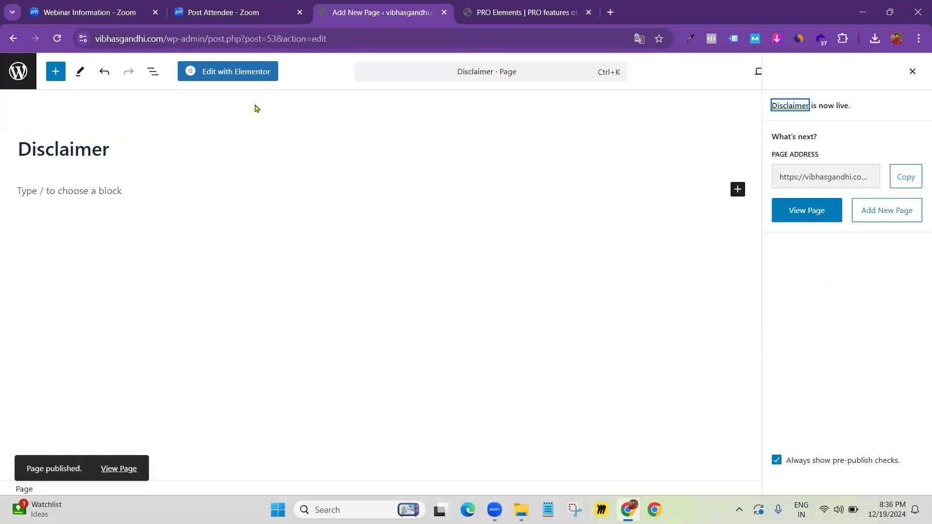
pyautogui.click(229, 78)
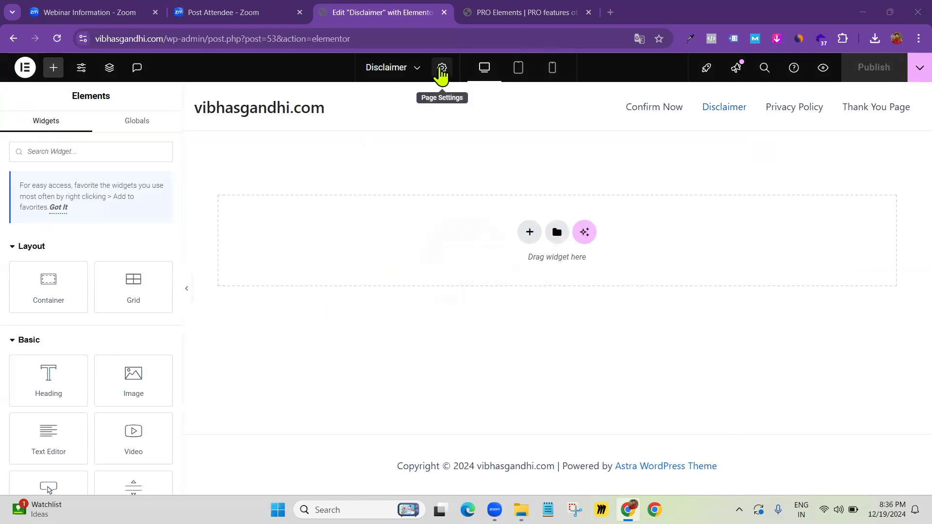
# Set the Disclaimer page layout to Elementor Canvas and publish the change
pyautogui.click(441, 67)
pyautogui.click(127, 451)
pyautogui.click(156, 406)
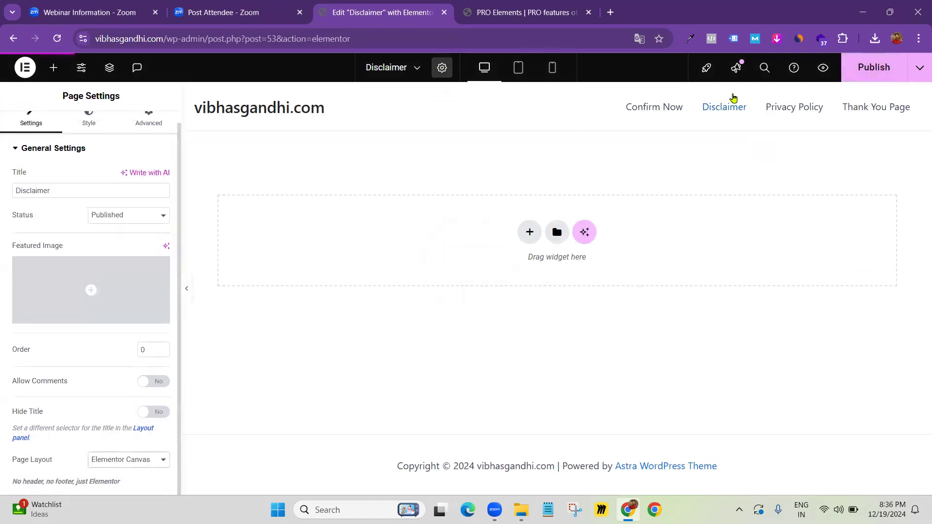
pyautogui.click(876, 72)
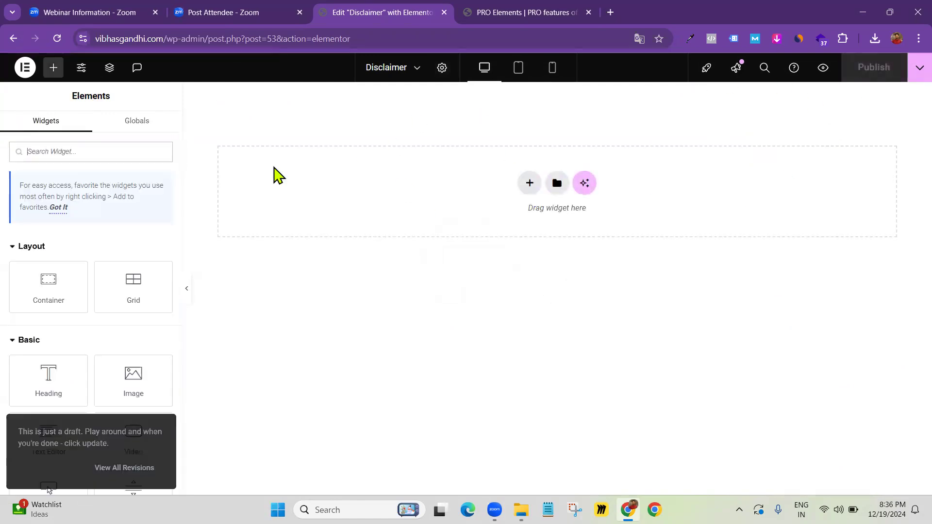
# Insert the Earning Disclaimer template from My Templates, review it, and save the page
pyautogui.click(556, 187)
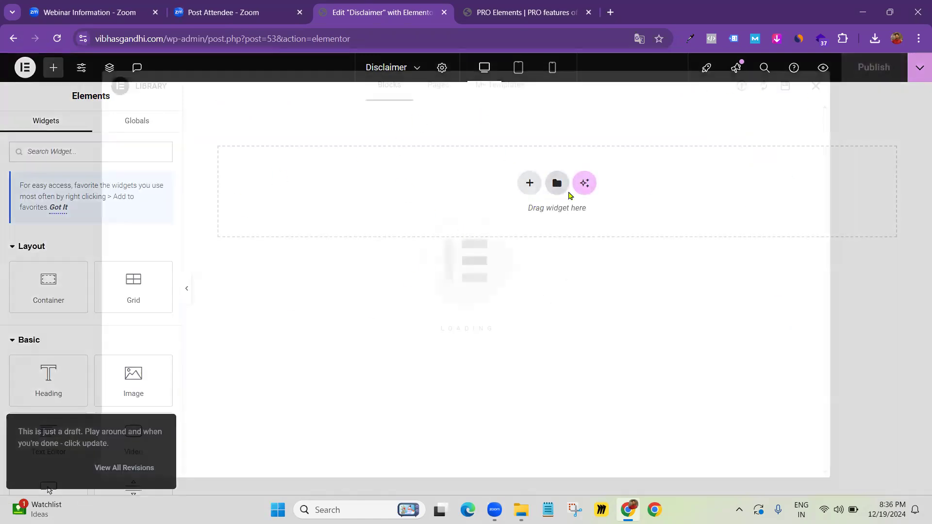
pyautogui.click(500, 87)
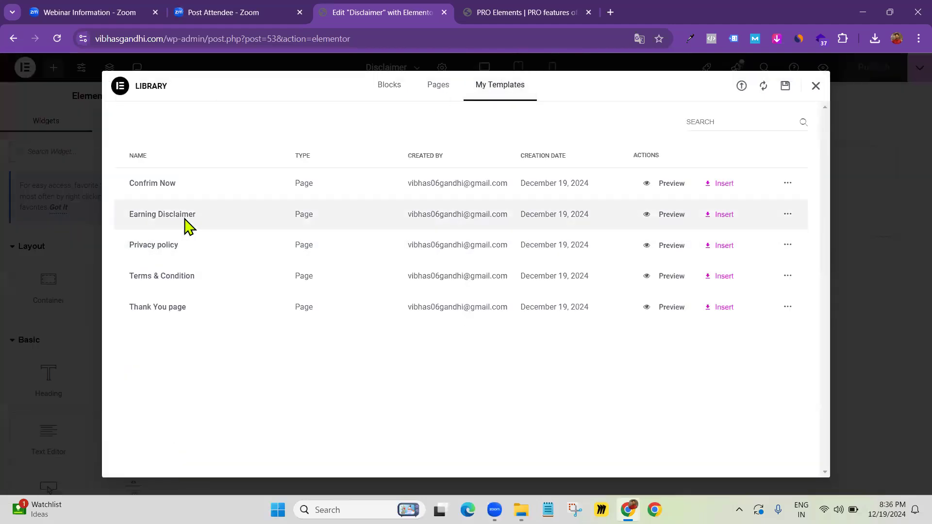
pyautogui.click(719, 215)
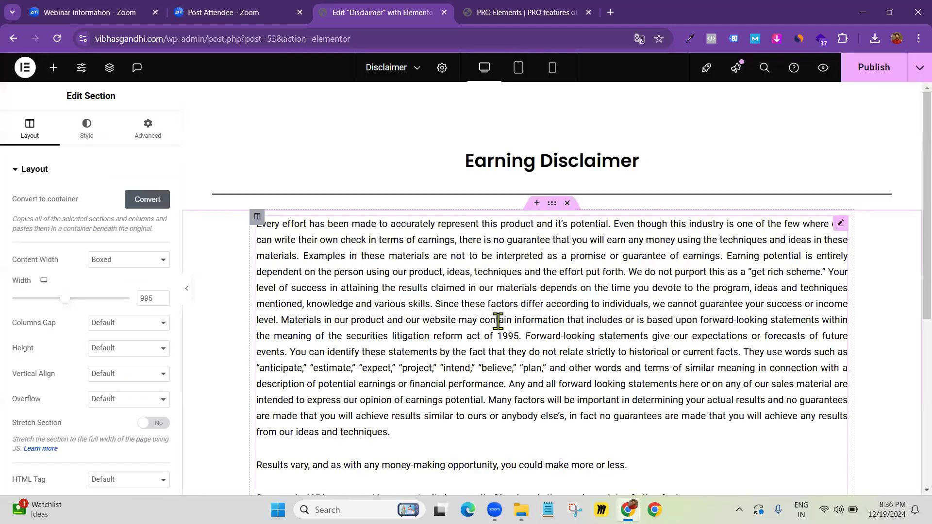
pyautogui.scroll(-1, 500, 322)
pyautogui.scroll(-2, 498, 322)
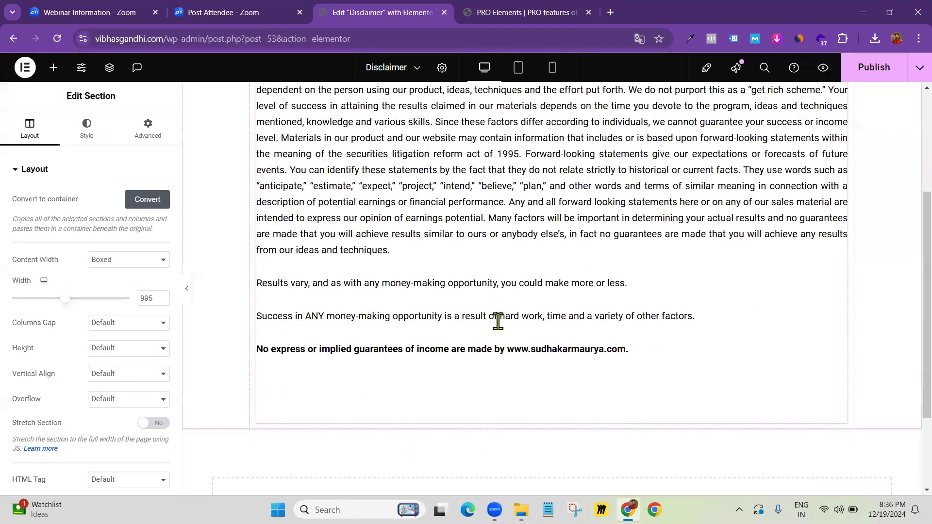
pyautogui.scroll(-2, 500, 330)
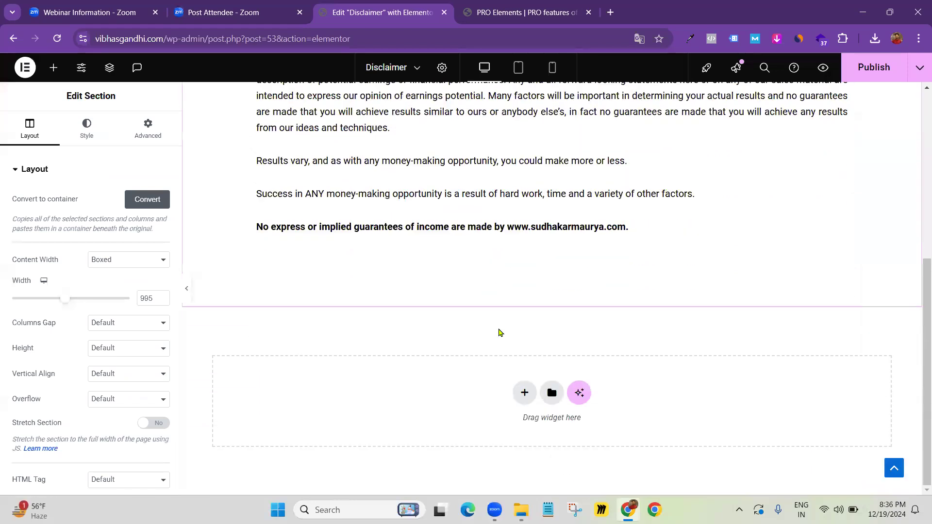
pyautogui.scroll(3, 796, 277)
pyautogui.click(875, 73)
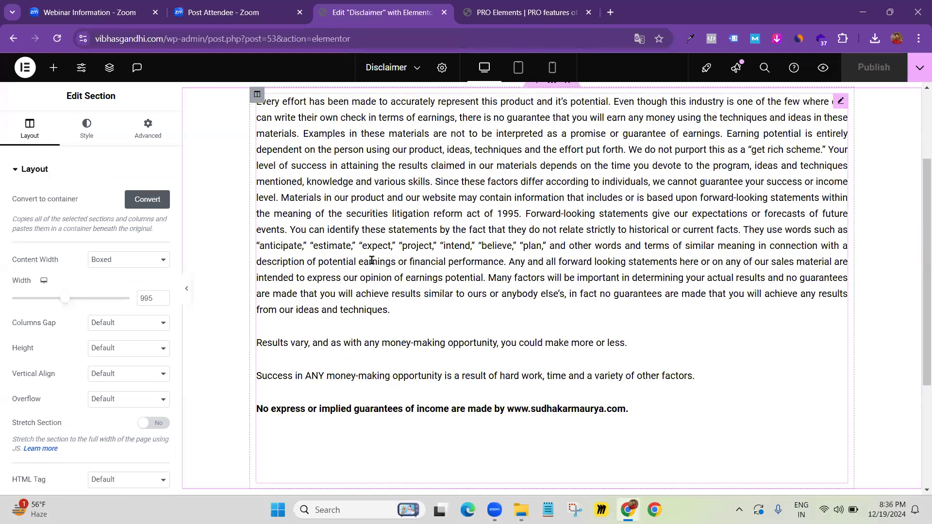
pyautogui.scroll(3, 362, 250)
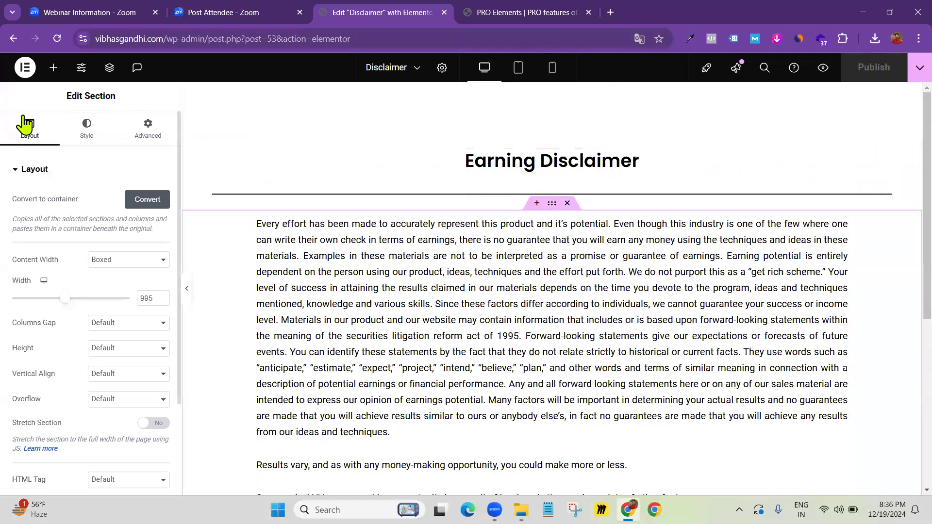
pyautogui.click(25, 70)
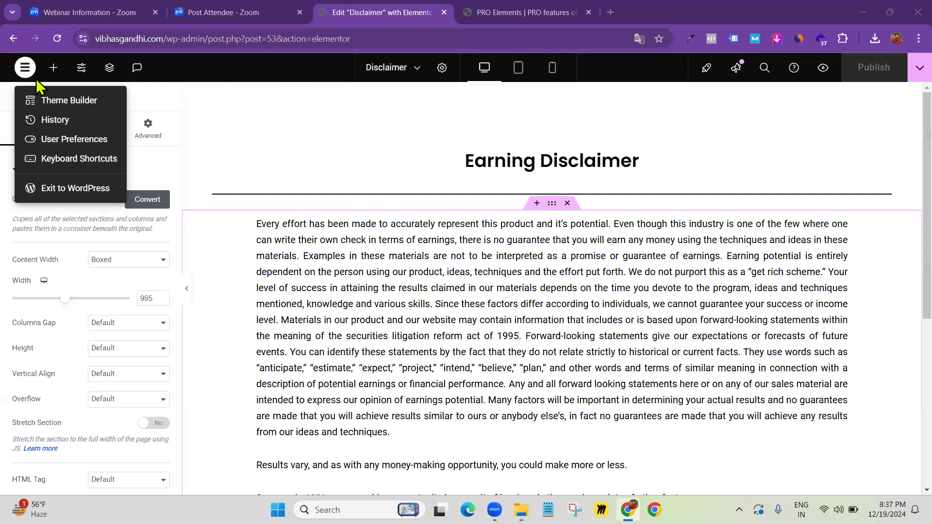
# Exit Elementor to WordPress, briefly checking the Zoom tab before returning
pyautogui.click(73, 188)
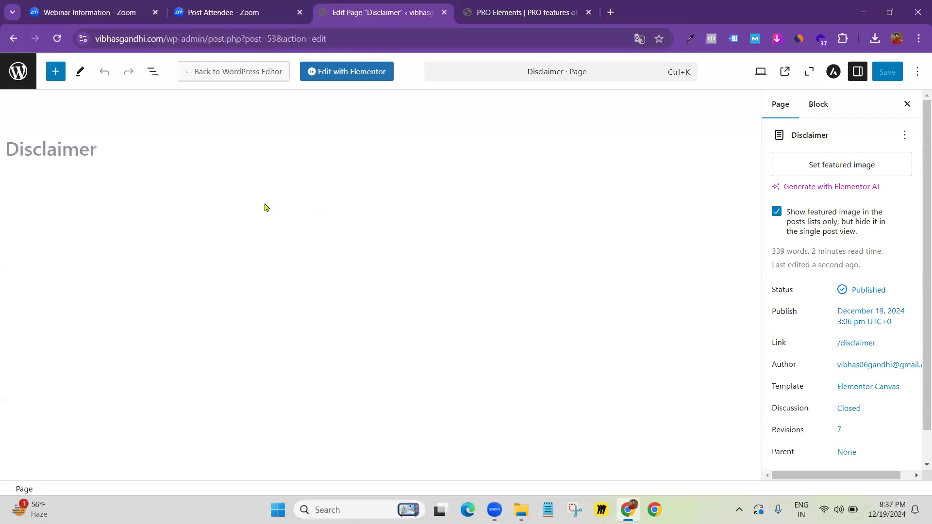
pyautogui.click(268, 17)
pyautogui.click(357, 11)
# Add a new page from the Pages list and title it 'Terms & Conditions'
pyautogui.click(12, 83)
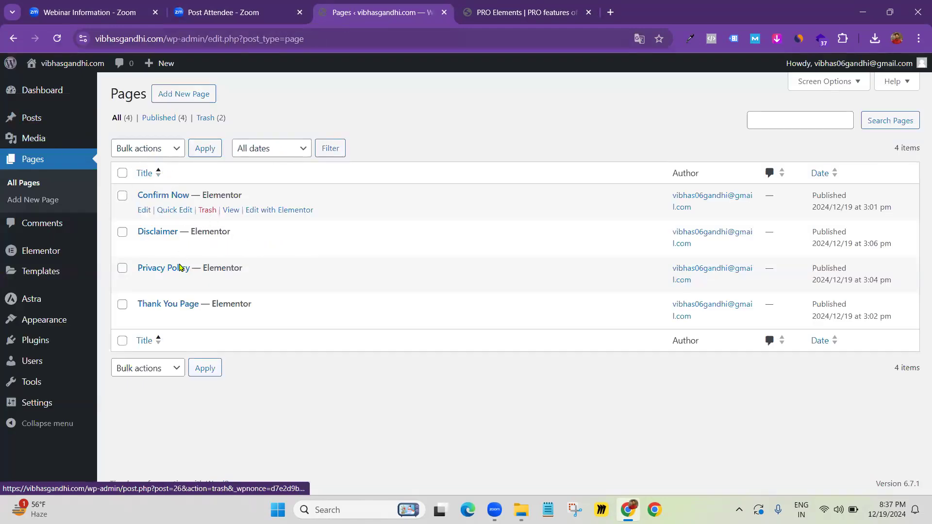
pyautogui.click(183, 96)
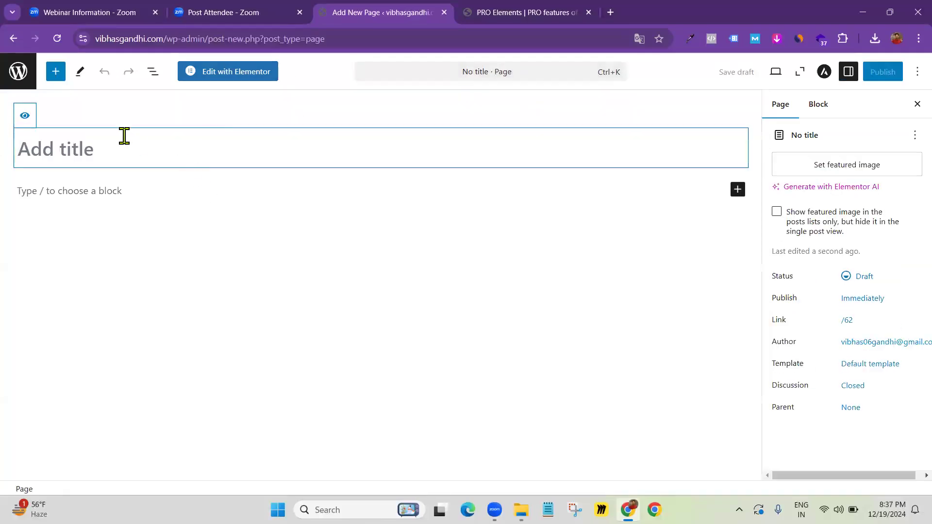
pyautogui.write('Terms')
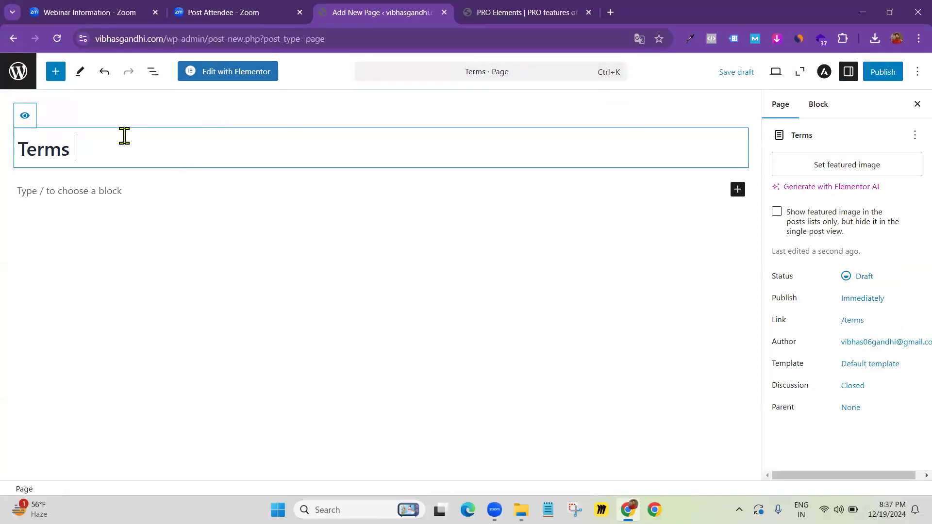
pyautogui.write(' & Cond')
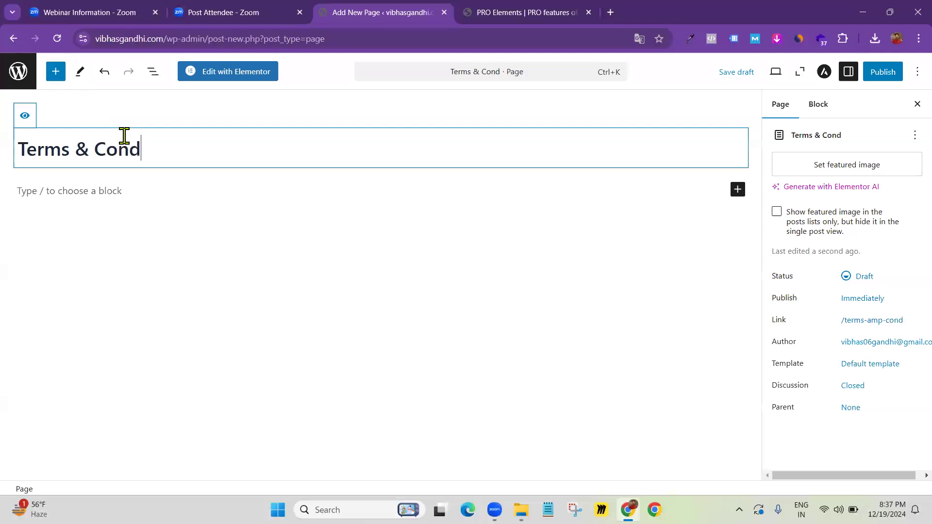
pyautogui.write('itions')
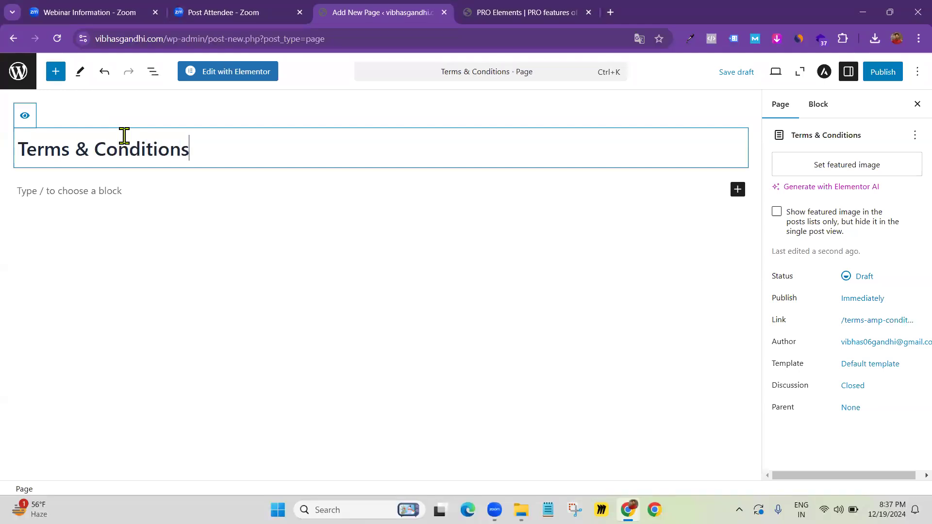
# Publish the Terms & Conditions page and open it with Elementor
pyautogui.click(885, 80)
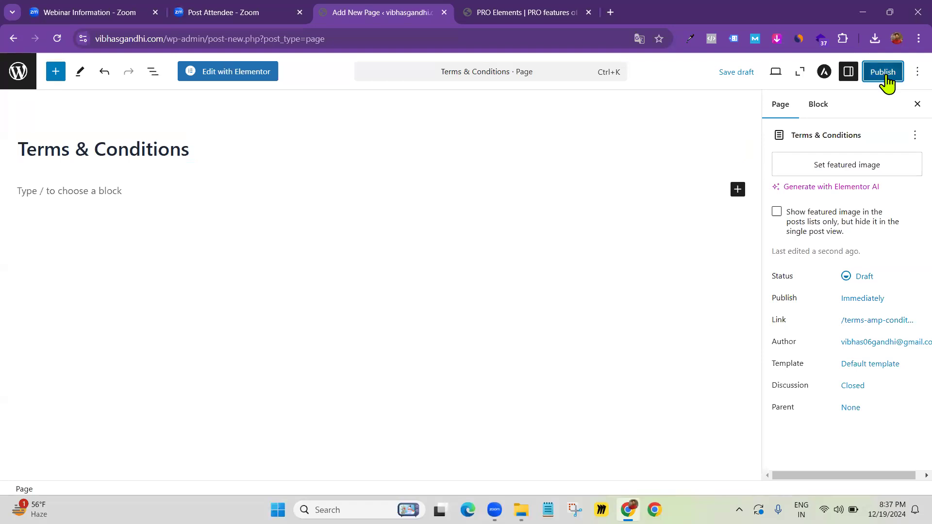
pyautogui.click(886, 80)
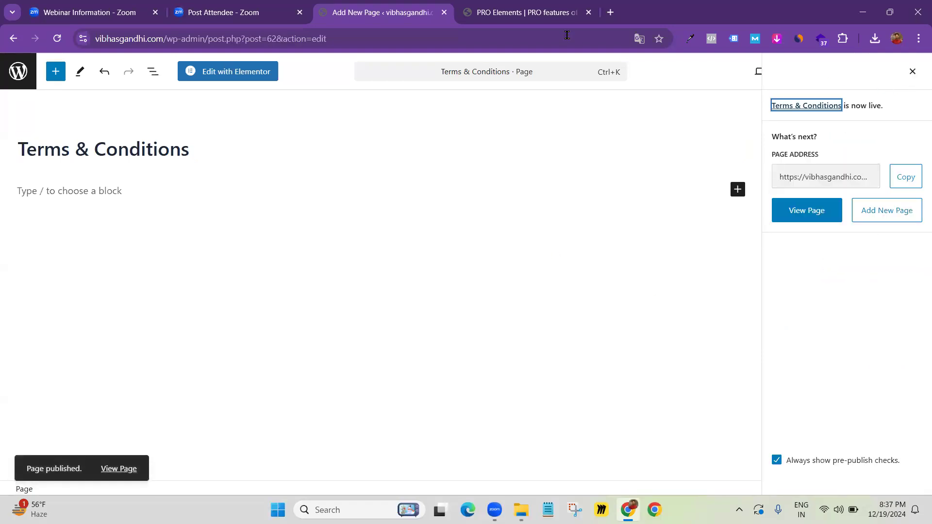
pyautogui.click(223, 77)
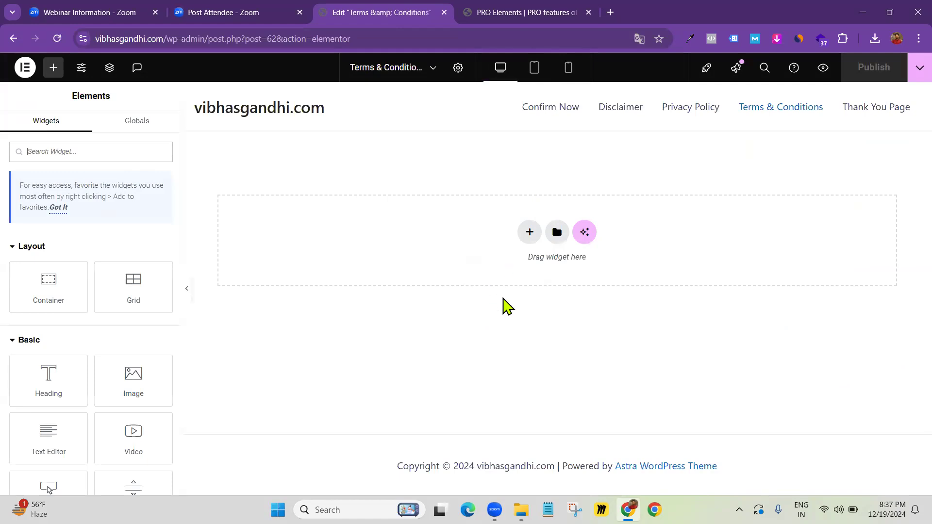
# Set the Terms & Conditions page layout to Elementor Canvas and publish the change
pyautogui.click(458, 68)
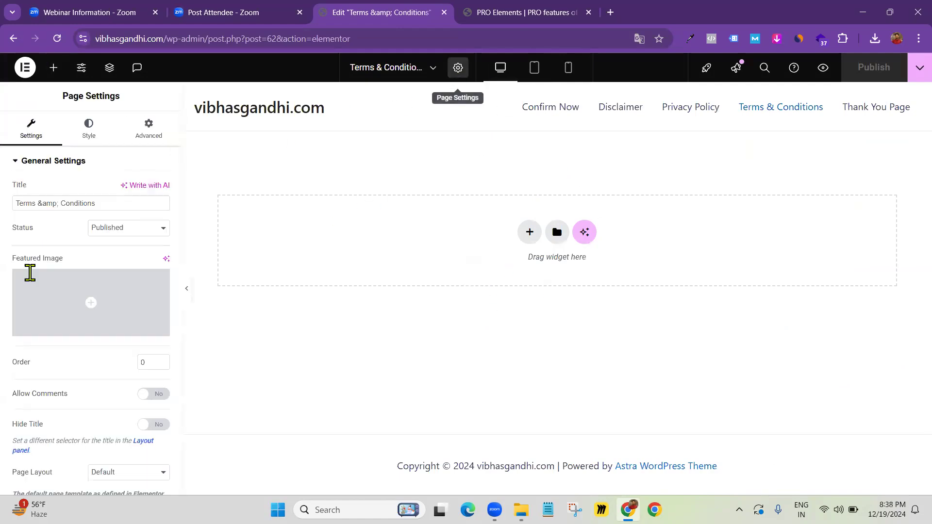
pyautogui.scroll(-1, 73, 354)
pyautogui.click(94, 451)
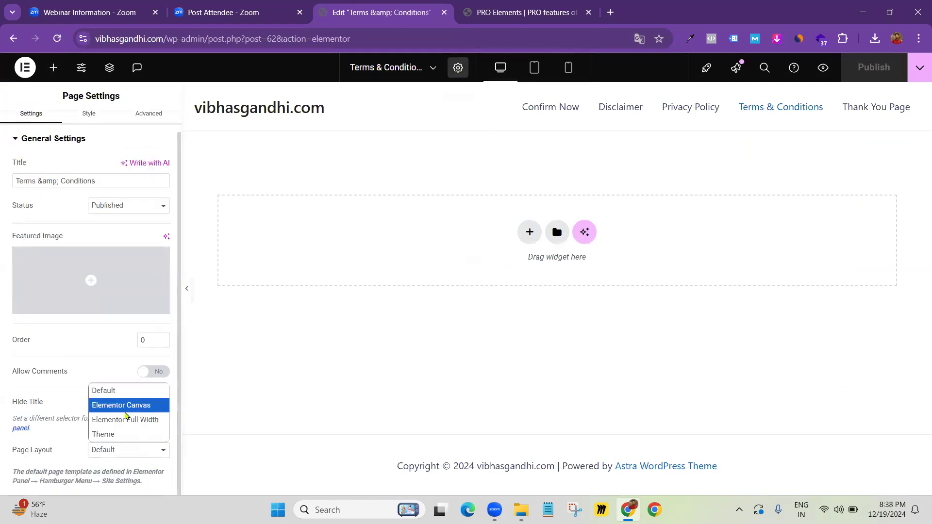
pyautogui.press('Return')
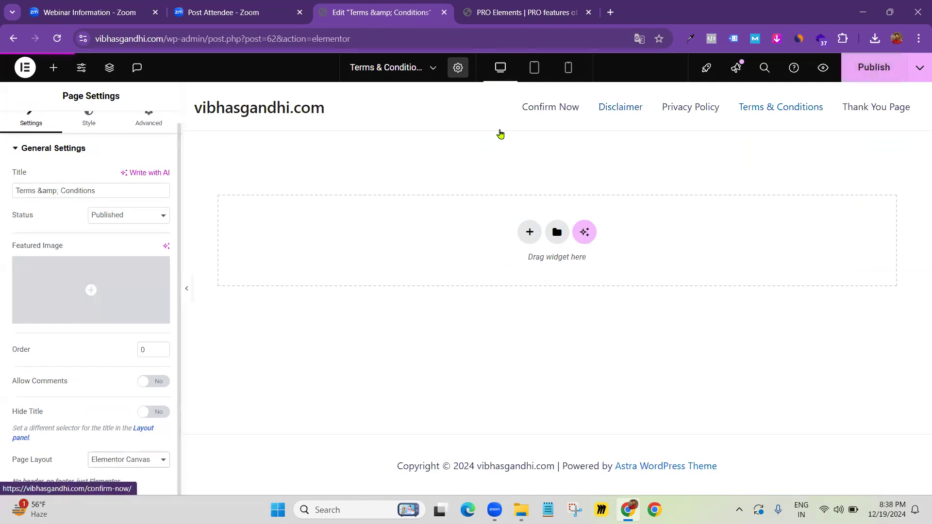
pyautogui.click(885, 72)
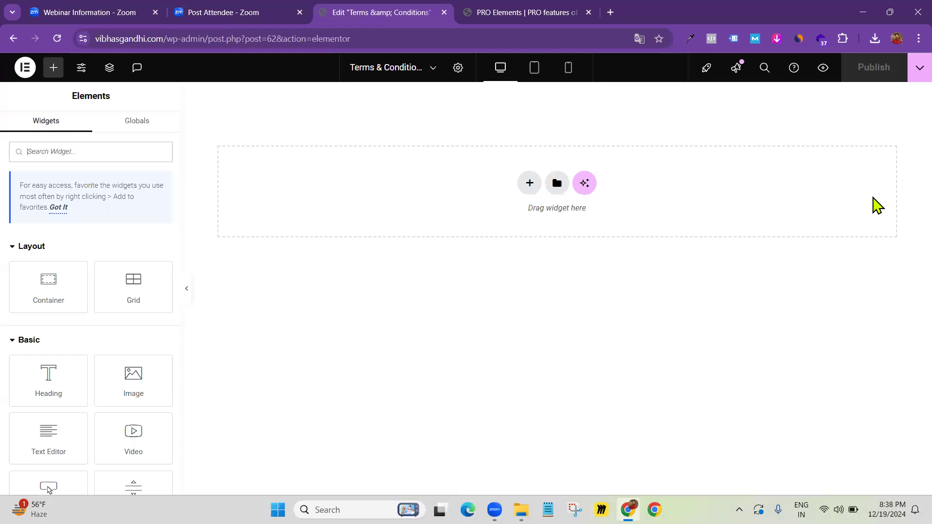
pyautogui.click(557, 183)
pyautogui.click(500, 90)
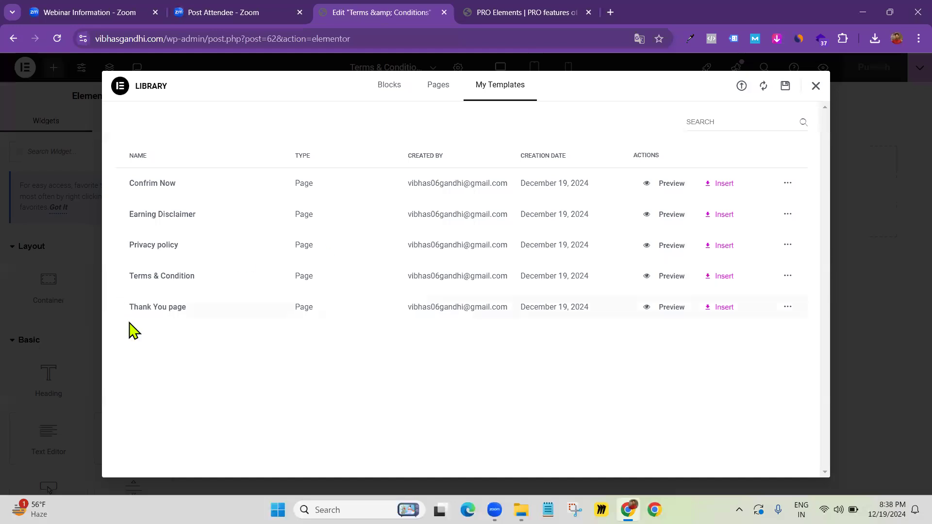
pyautogui.click(724, 276)
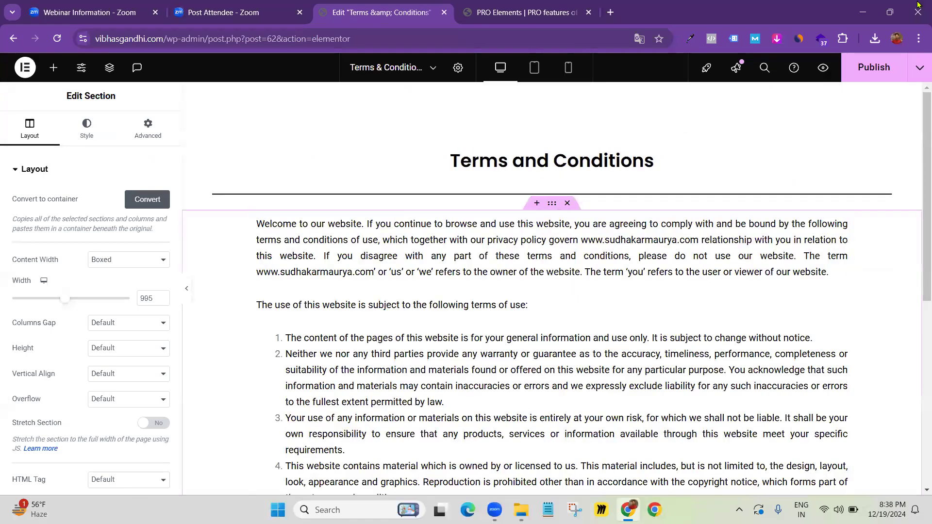
pyautogui.scroll(-7, 435, 267)
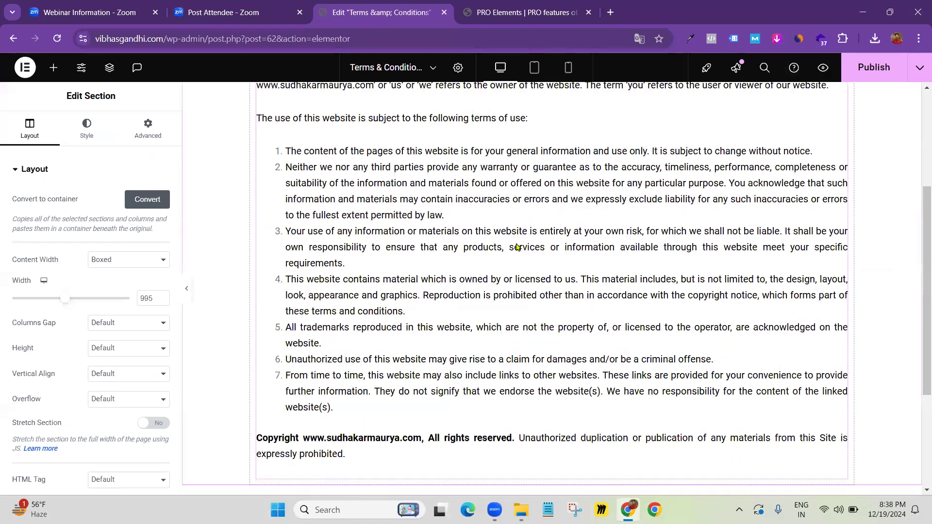
pyautogui.scroll(5, 534, 262)
pyautogui.scroll(3, 588, 257)
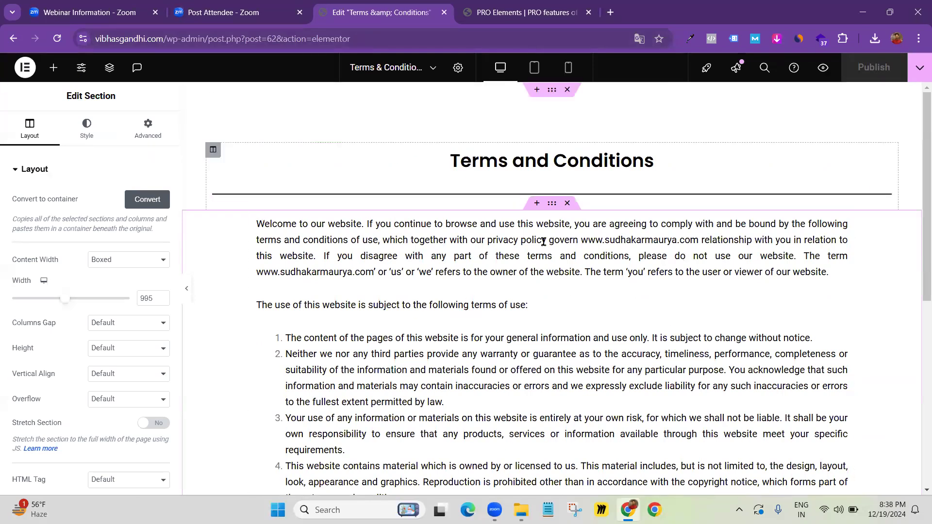
pyautogui.moveTo(581, 241); pyautogui.dragTo(719, 231)
# Save the Terms & Conditions page, then exit Elementor back to the WordPress Pages list
pyautogui.click(24, 67)
pyautogui.click(73, 189)
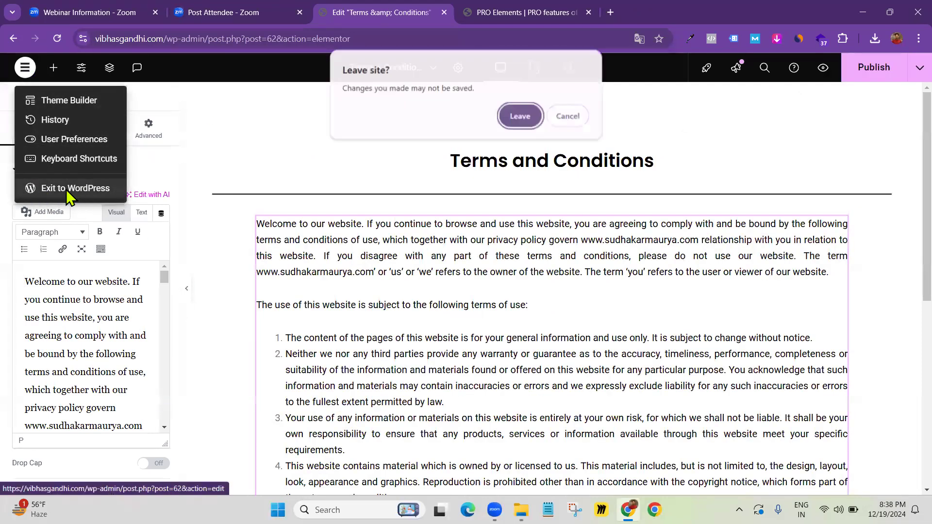
pyautogui.click(568, 116)
pyautogui.click(875, 75)
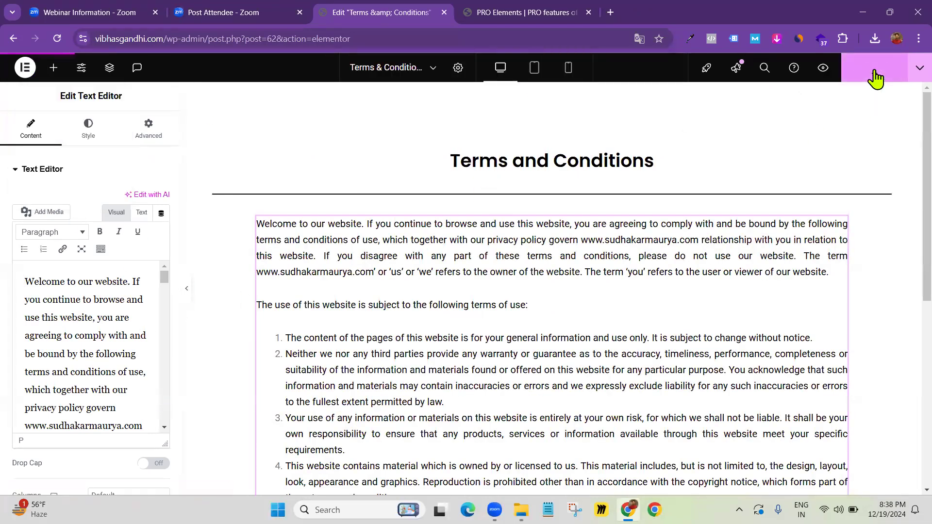
pyautogui.click(23, 70)
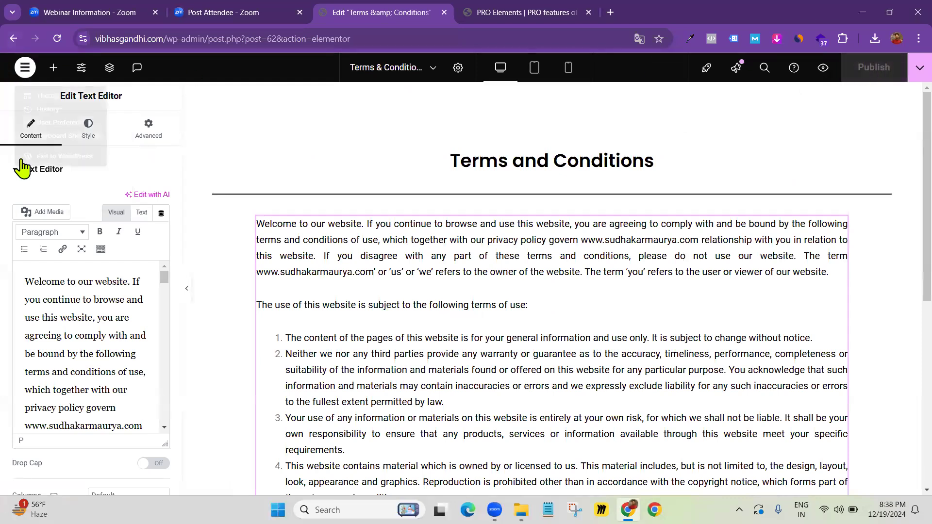
pyautogui.click(73, 190)
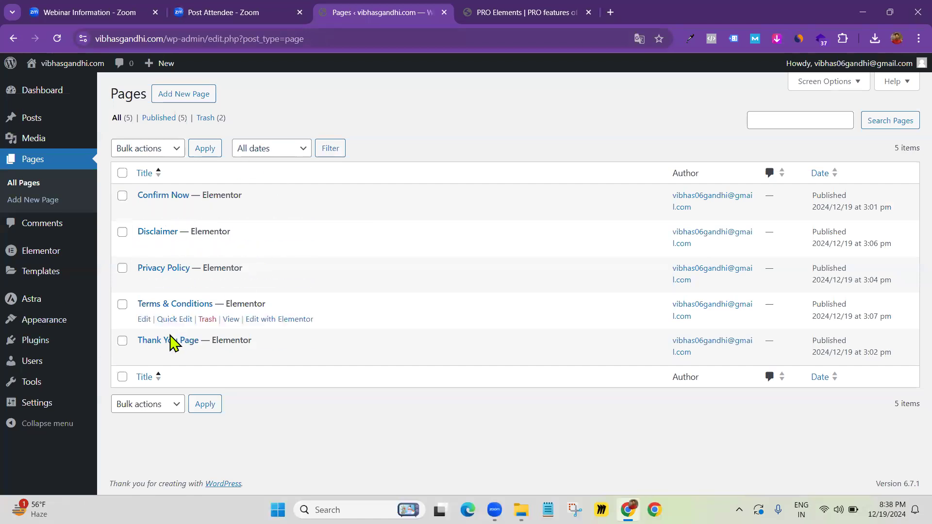
# Edit the Thank You Page with Elementor from the Pages list
pyautogui.click(282, 358)
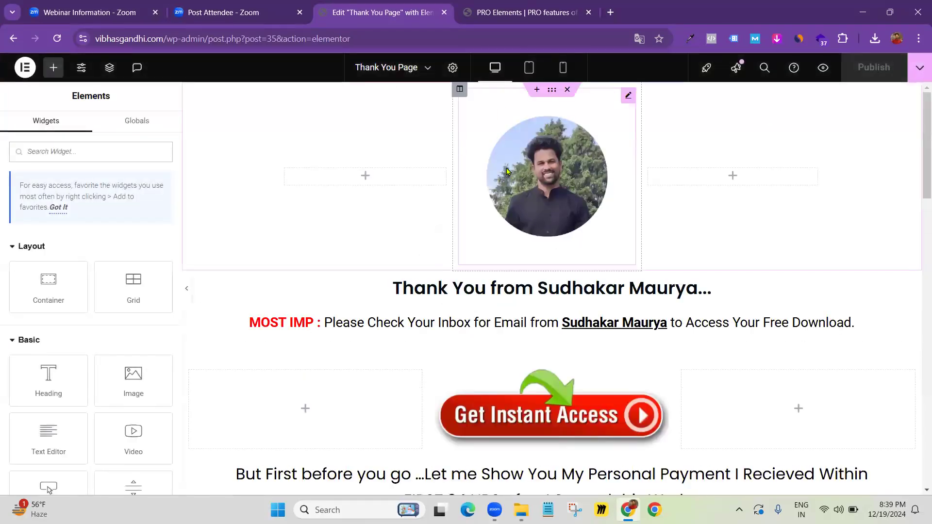
# Select the round profile photo at the top of the Thank You Page to open Edit Image
pyautogui.scroll(-2, 543, 182)
pyautogui.scroll(2, 538, 170)
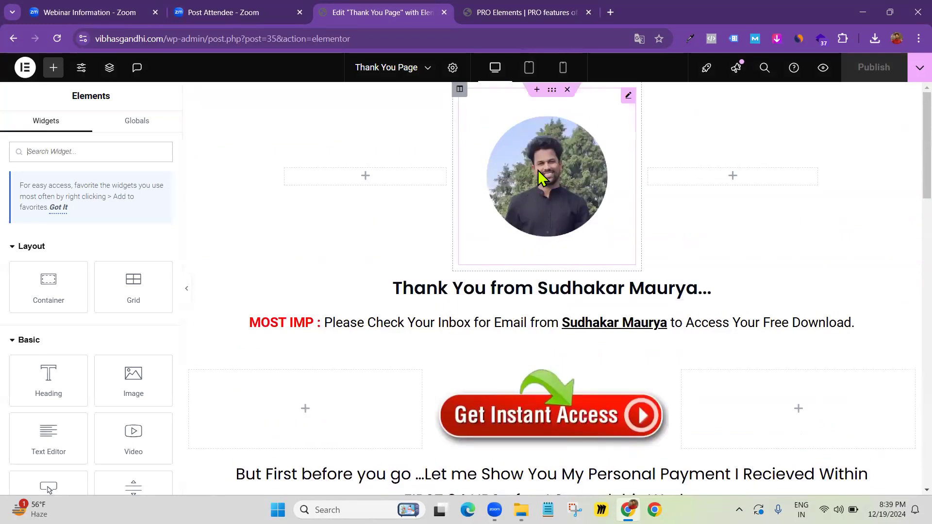
pyautogui.click(563, 221)
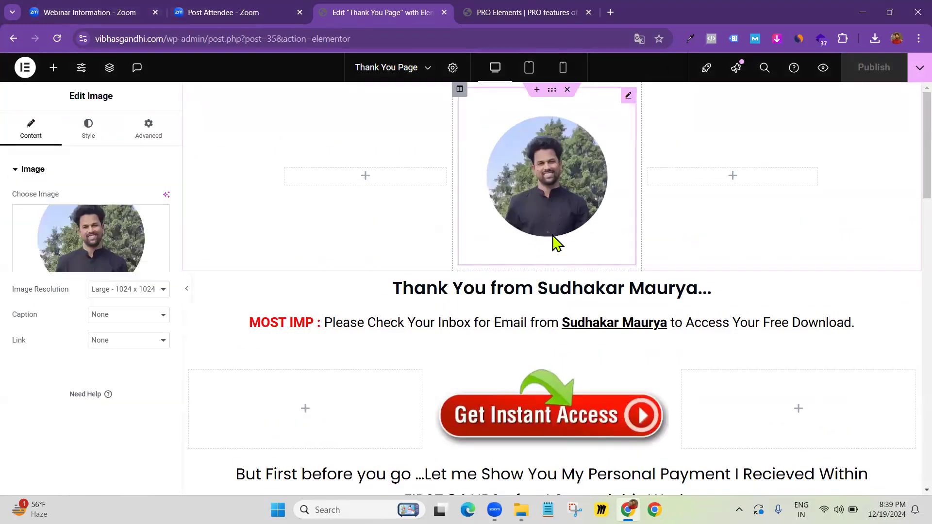
# Review the page's heading, Get Instant Access button, payment screenshot and closing call-to-action
pyautogui.scroll(-4, 549, 235)
pyautogui.scroll(-5, 549, 234)
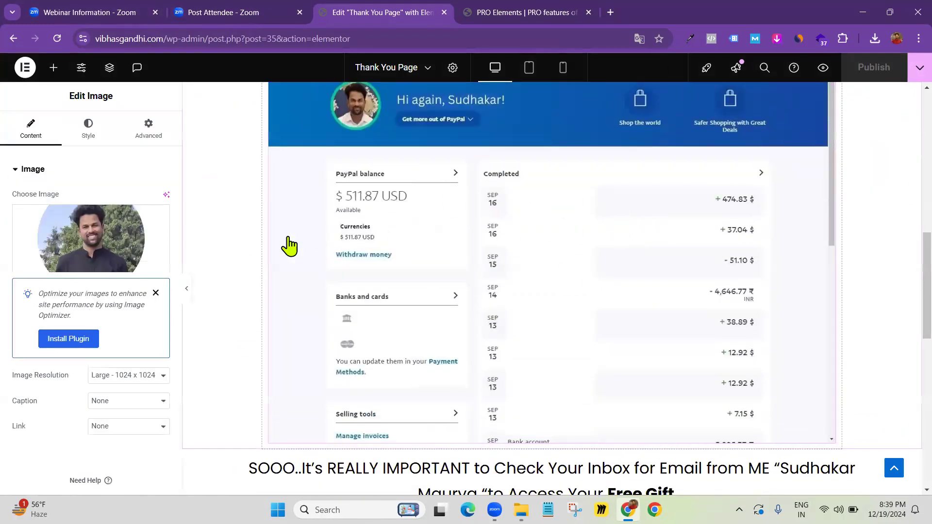
pyautogui.scroll(3, 531, 199)
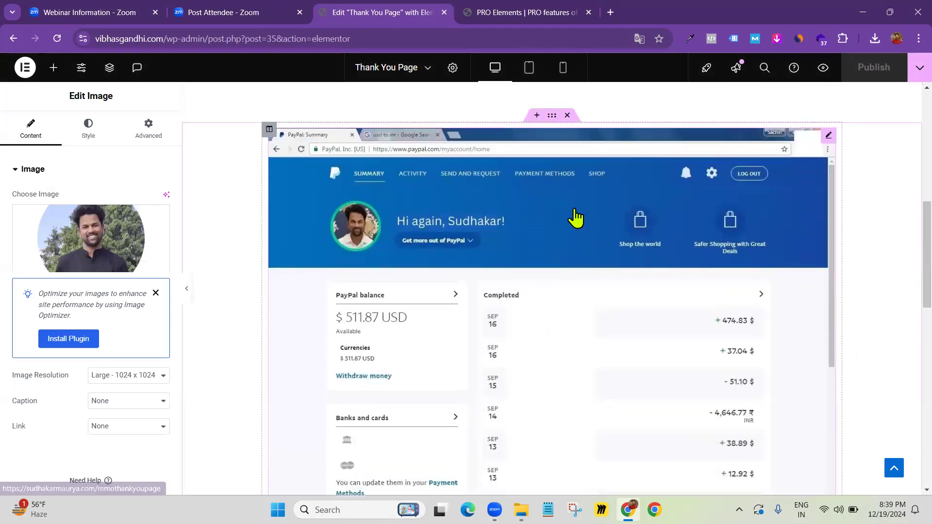
pyautogui.scroll(1, 564, 220)
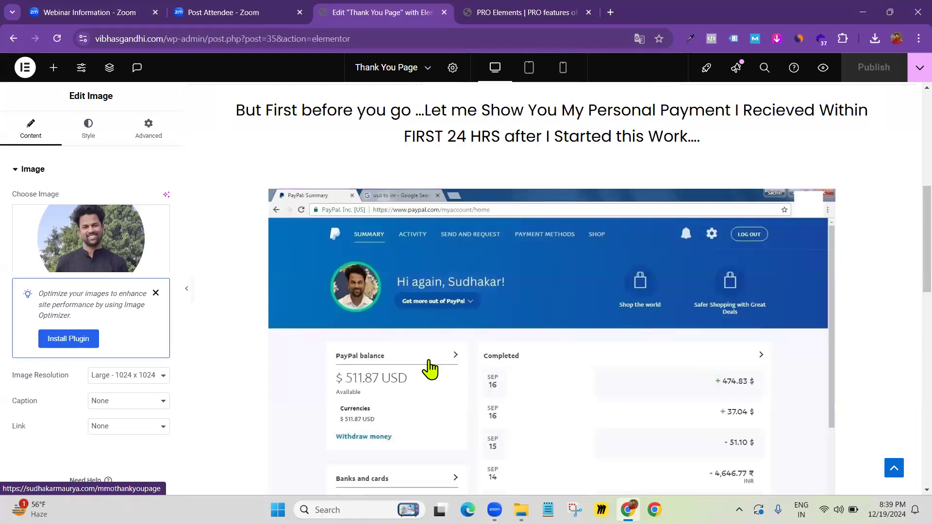
pyautogui.scroll(-2, 430, 369)
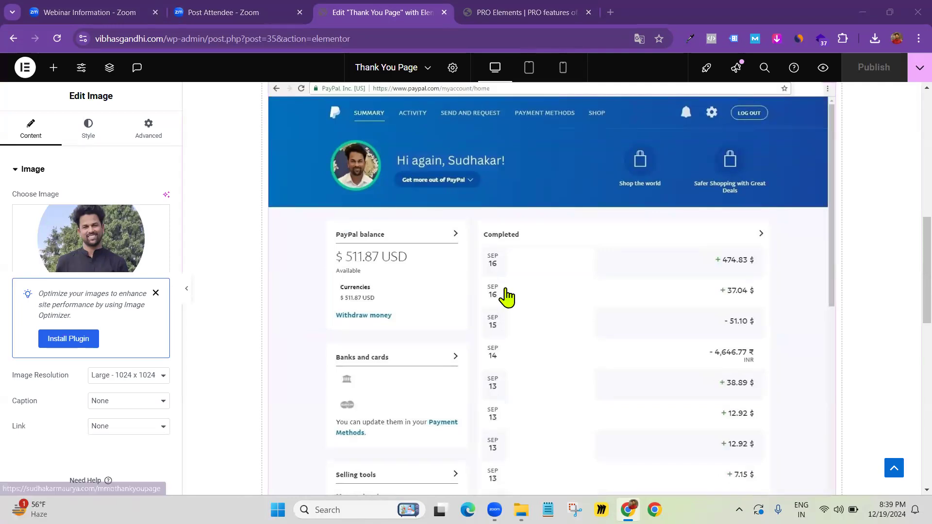
pyautogui.scroll(8, 505, 297)
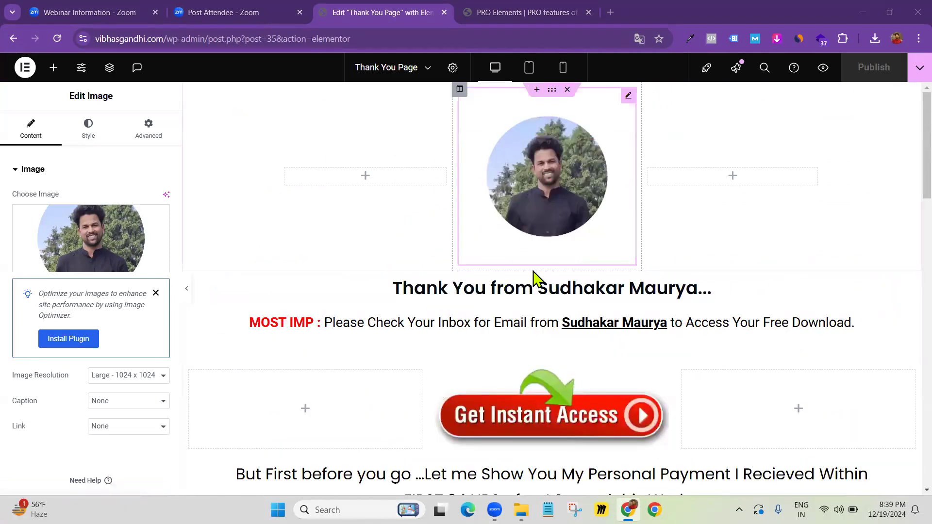
pyautogui.scroll(-3, 570, 307)
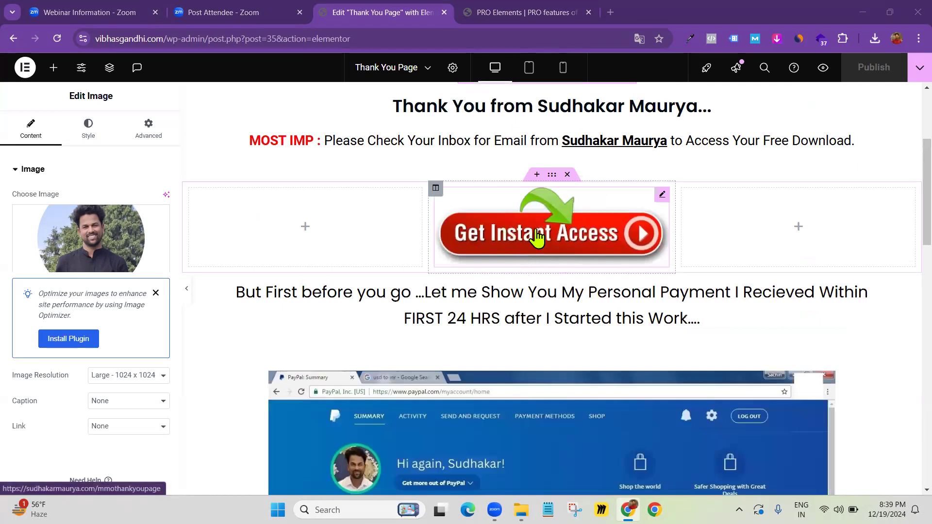
pyautogui.scroll(-4, 536, 238)
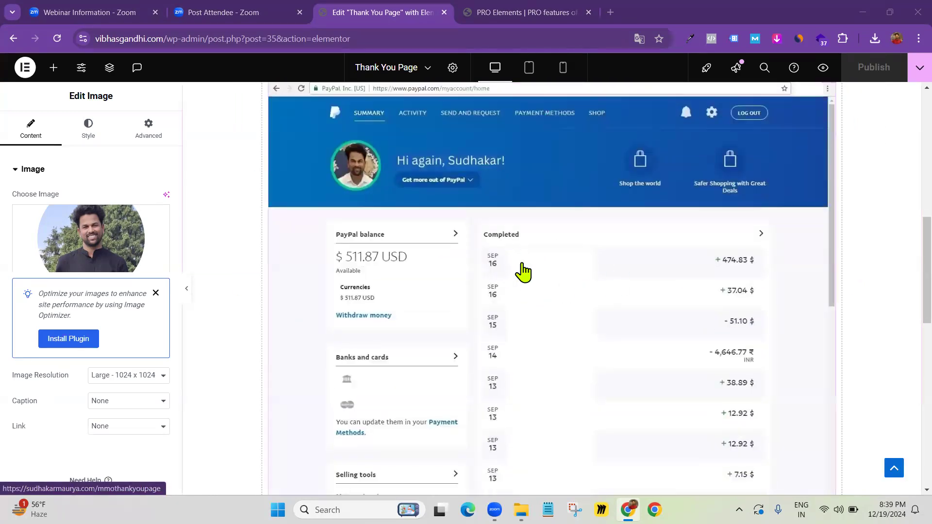
pyautogui.scroll(-5, 520, 270)
pyautogui.scroll(-3, 526, 265)
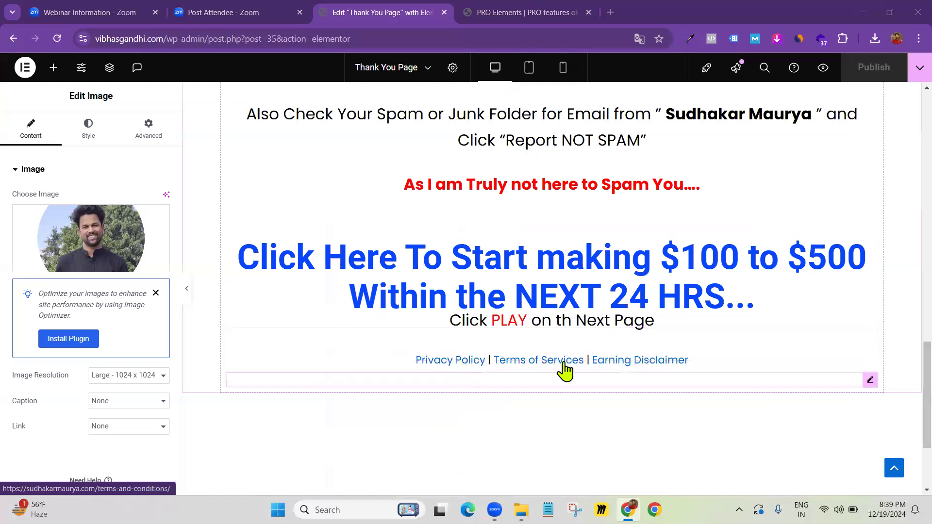
pyautogui.scroll(12, 503, 233)
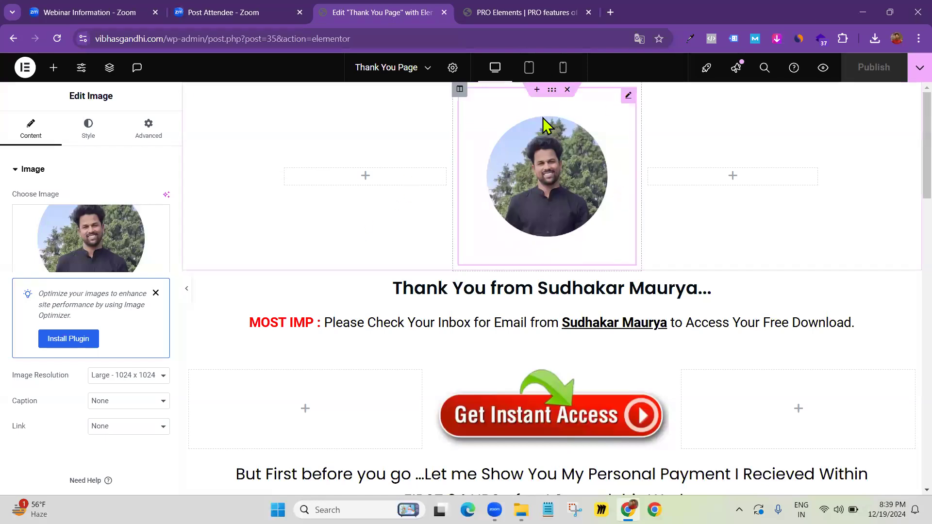
pyautogui.scroll(-8, 579, 203)
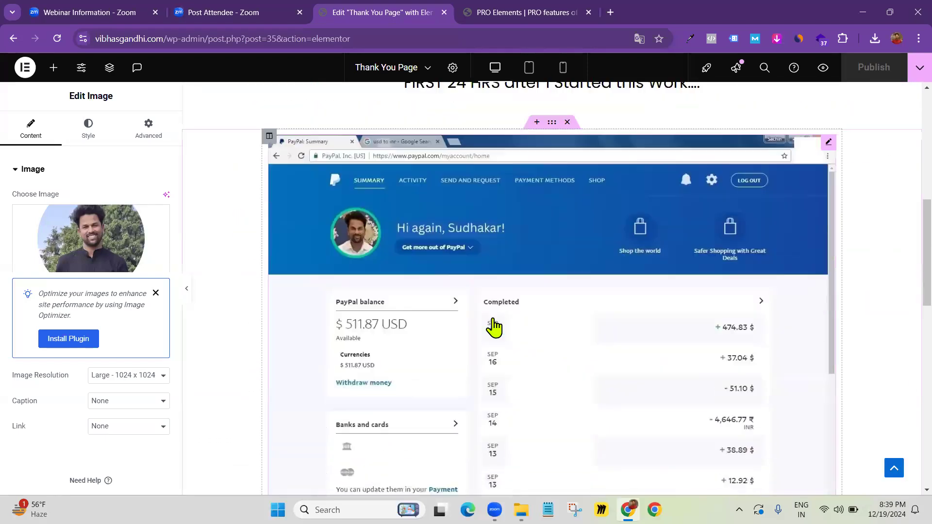
pyautogui.scroll(-2, 510, 219)
pyautogui.scroll(10, 525, 214)
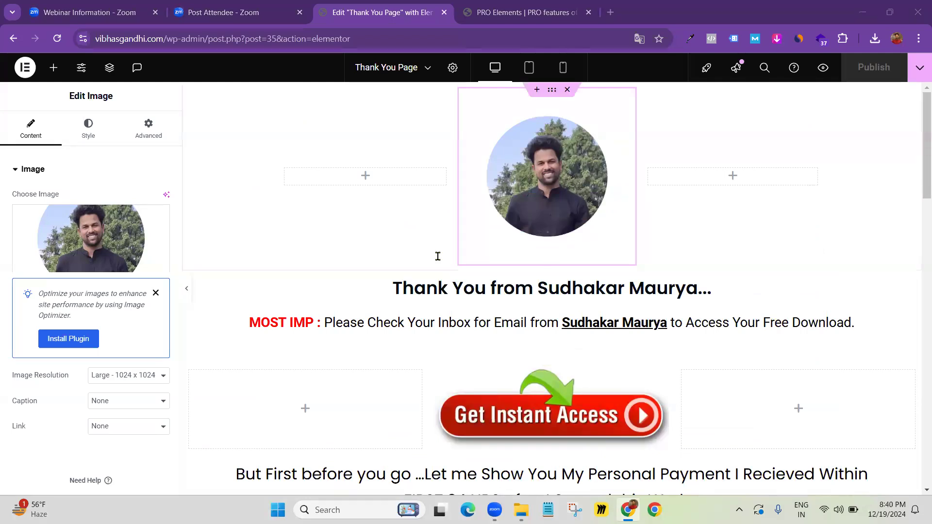
pyautogui.scroll(-8, 437, 255)
pyautogui.scroll(-2, 518, 204)
pyautogui.scroll(-2, 518, 204)
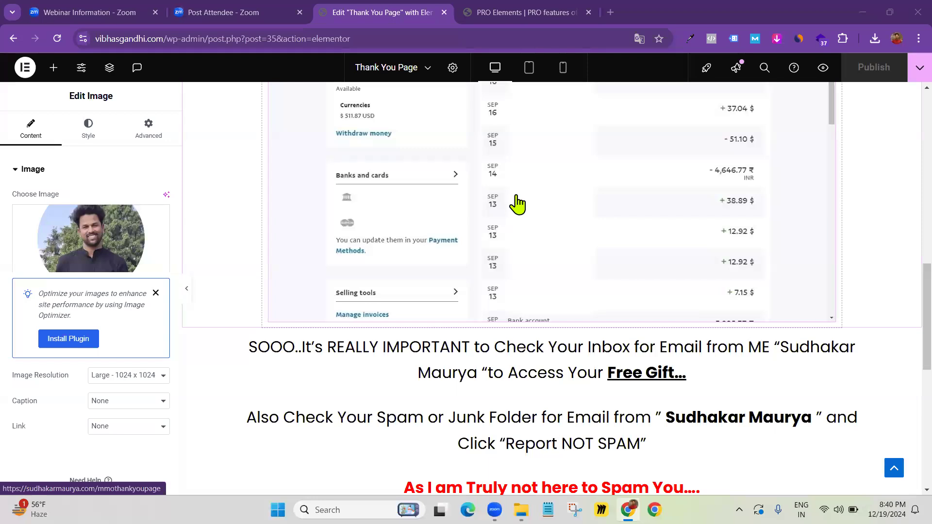
pyautogui.scroll(4, 518, 205)
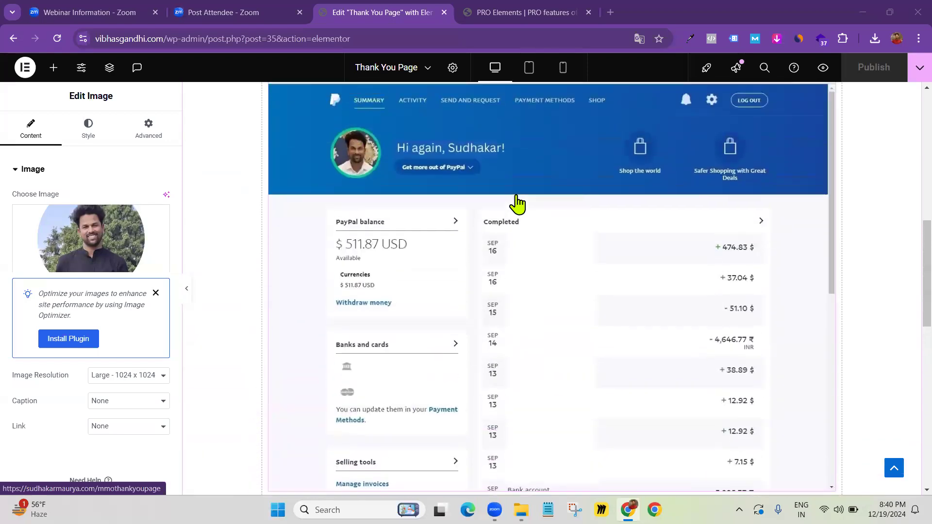
pyautogui.scroll(1, 518, 205)
pyautogui.scroll(-1, 517, 205)
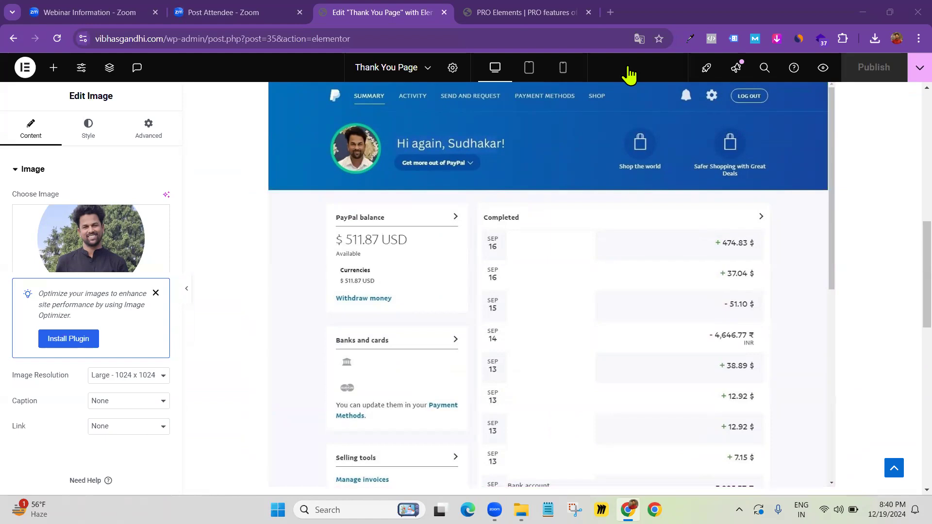
pyautogui.scroll(5, 437, 209)
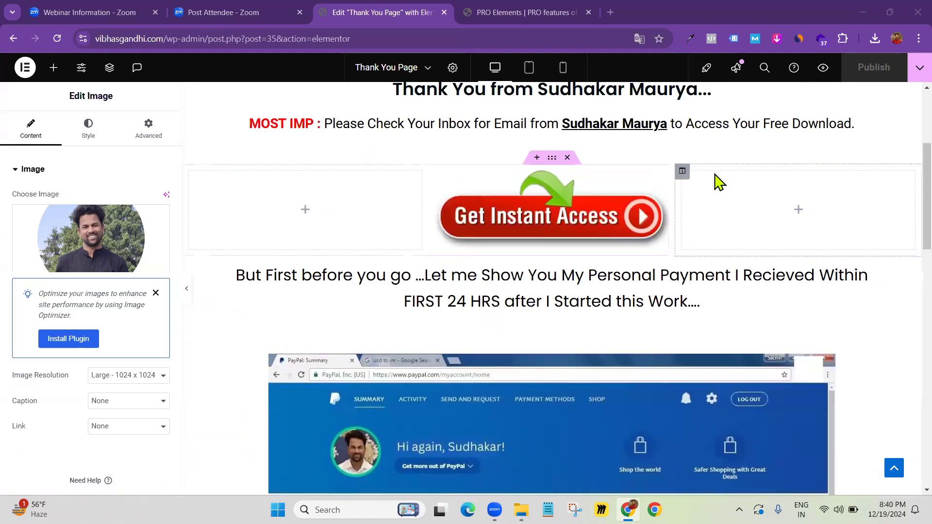
pyautogui.scroll(-5, 765, 221)
pyautogui.scroll(5, 416, 246)
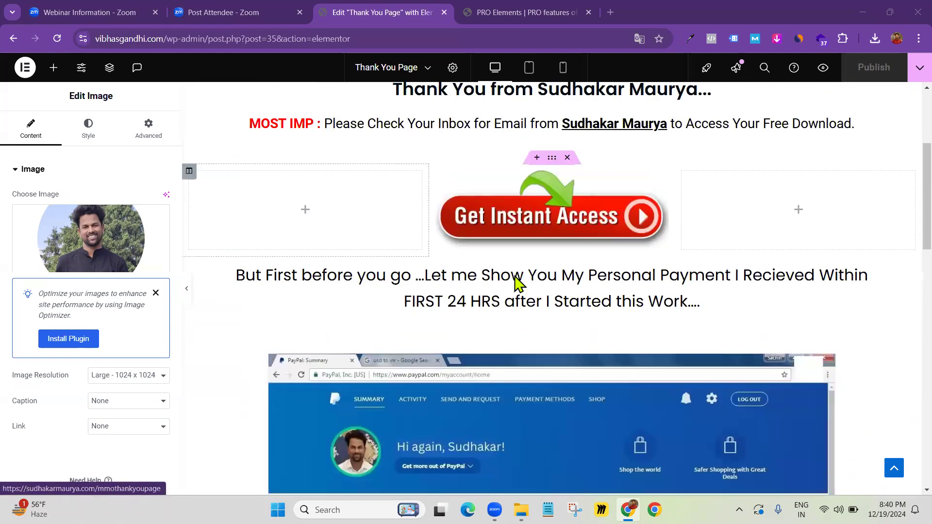
pyautogui.scroll(3, 905, 195)
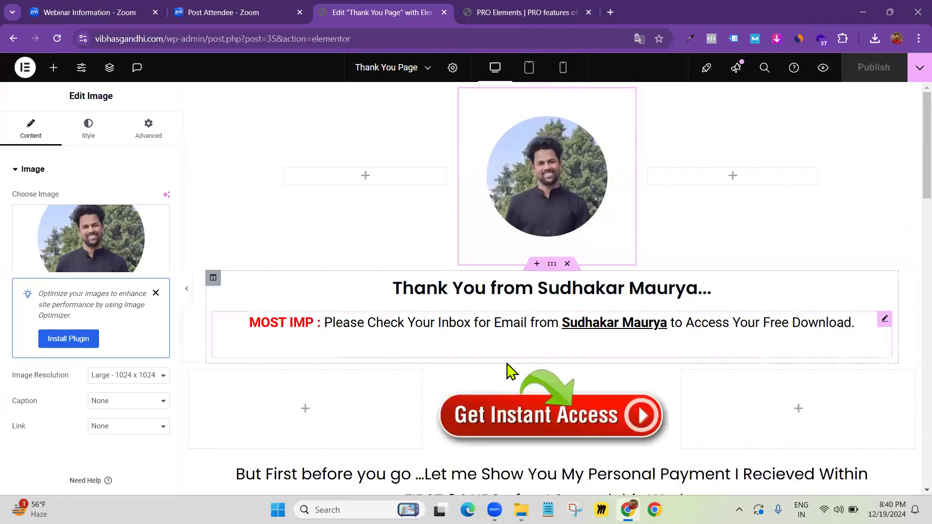
pyautogui.scroll(-2, 534, 340)
pyautogui.scroll(-5, 577, 254)
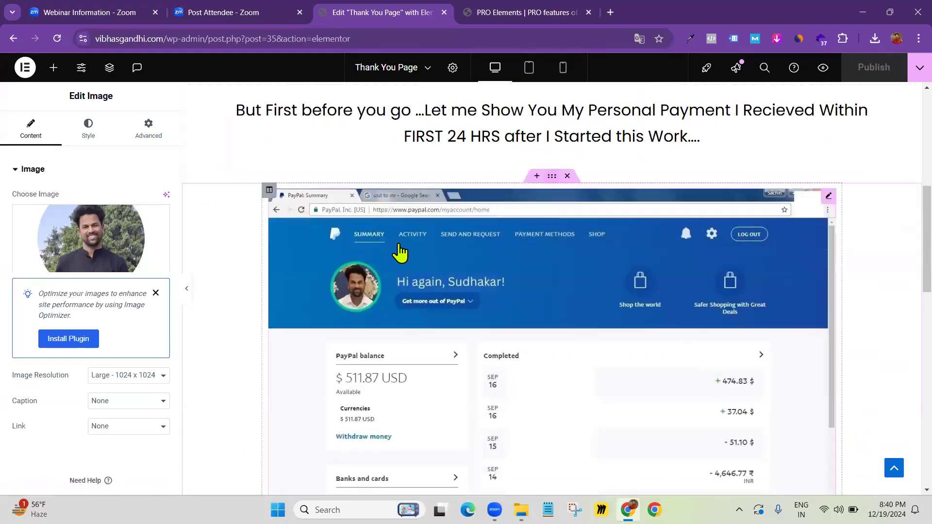
pyautogui.scroll(-6, 499, 322)
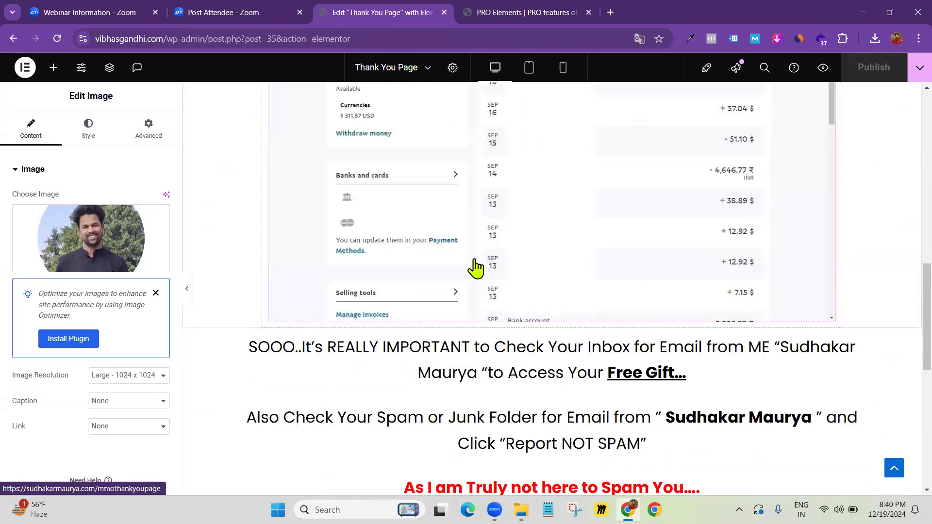
pyautogui.scroll(-5, 563, 266)
pyautogui.scroll(8, 466, 308)
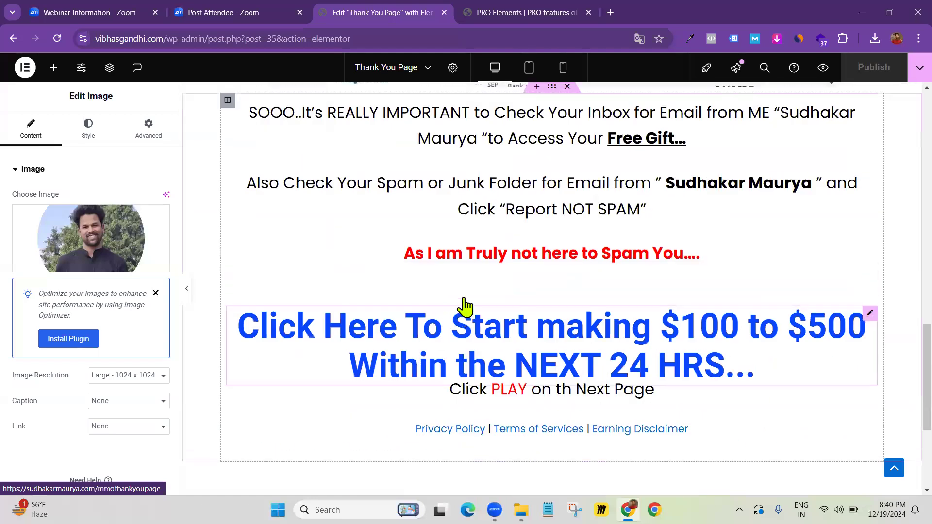
pyautogui.scroll(10, 465, 305)
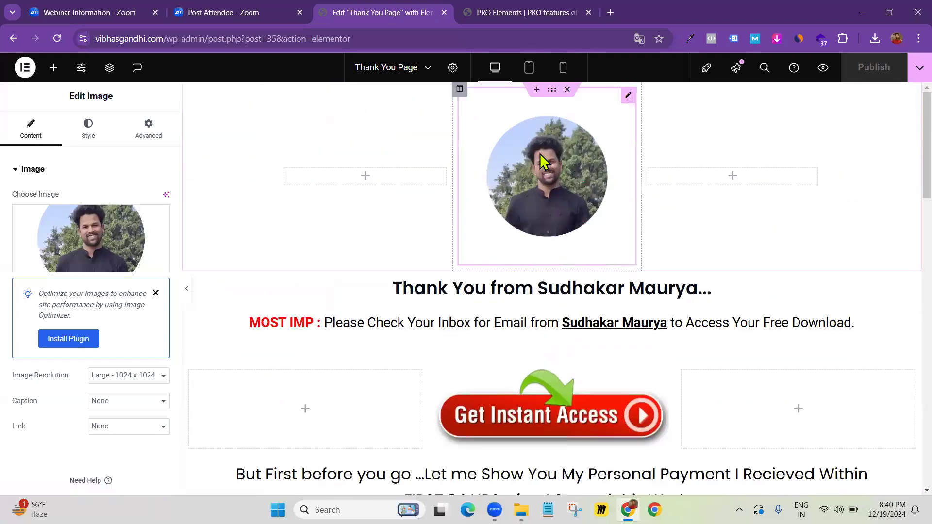
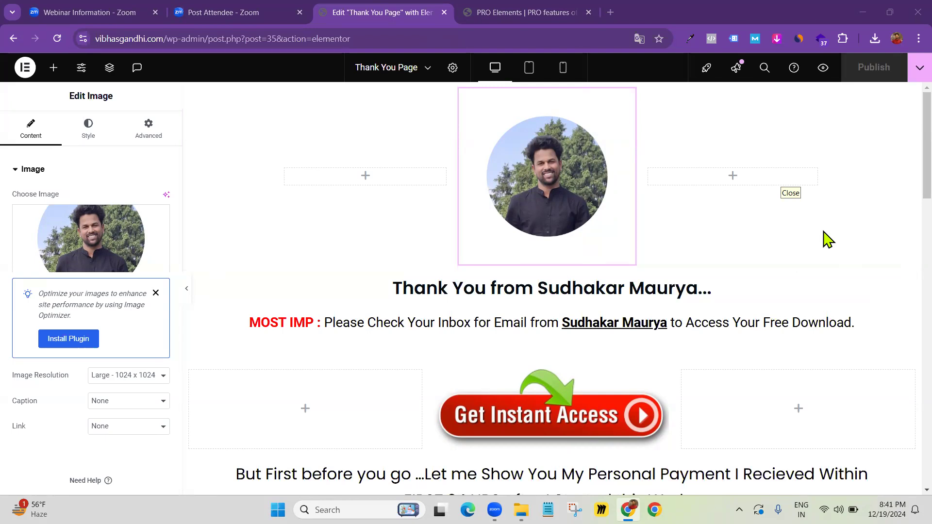
# Load the canva.com home page in a new browser tab and dismiss its pop-up
pyautogui.scroll(-9, 545, 191)
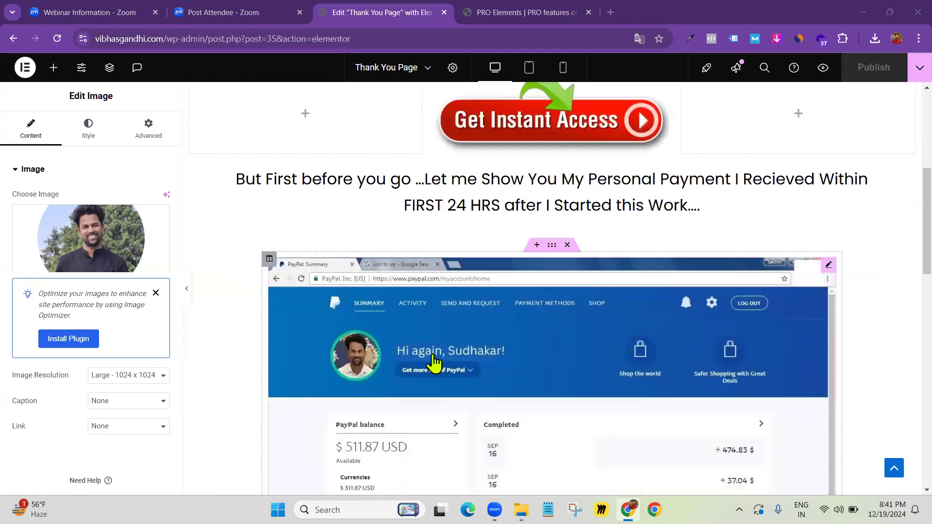
pyautogui.scroll(9, 512, 264)
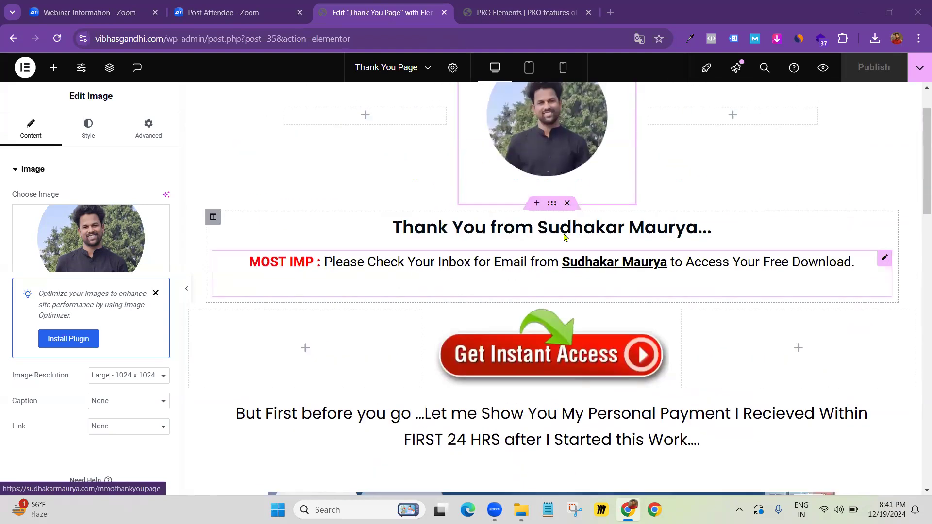
pyautogui.click(613, 13)
pyautogui.write('can')
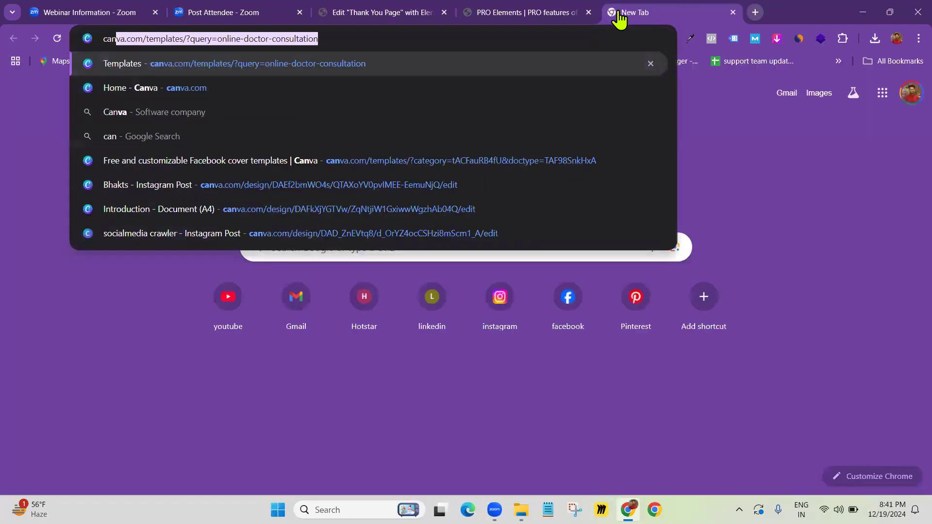
pyautogui.press('Return')
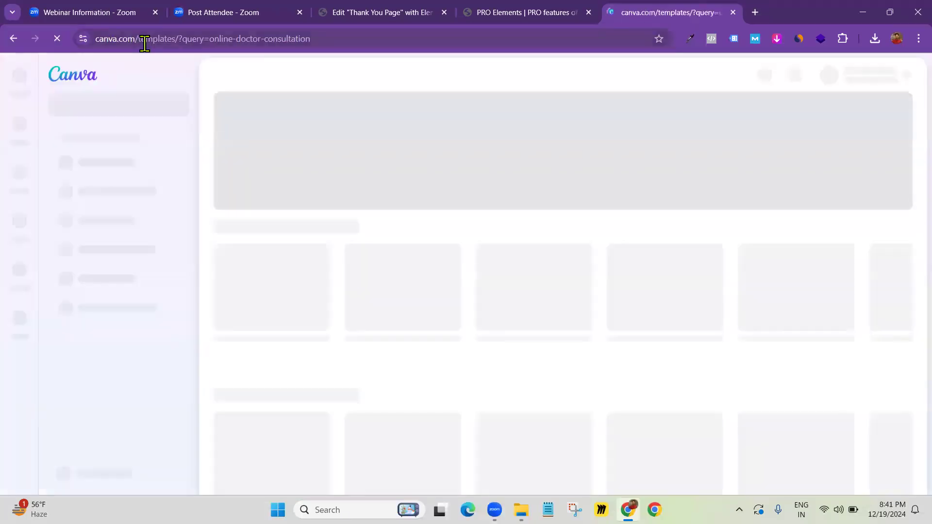
pyautogui.moveTo(139, 38); pyautogui.dragTo(337, 37)
pyautogui.press('BackSpace')
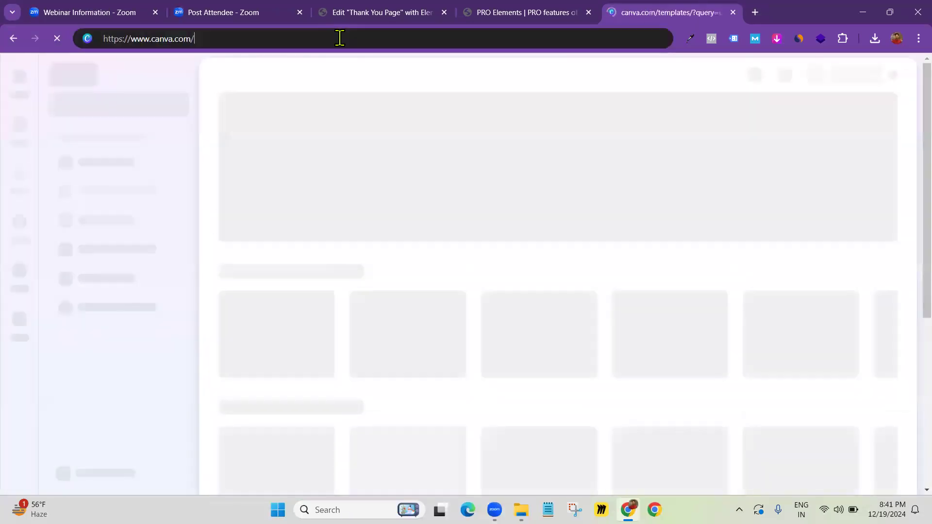
pyautogui.press('Return')
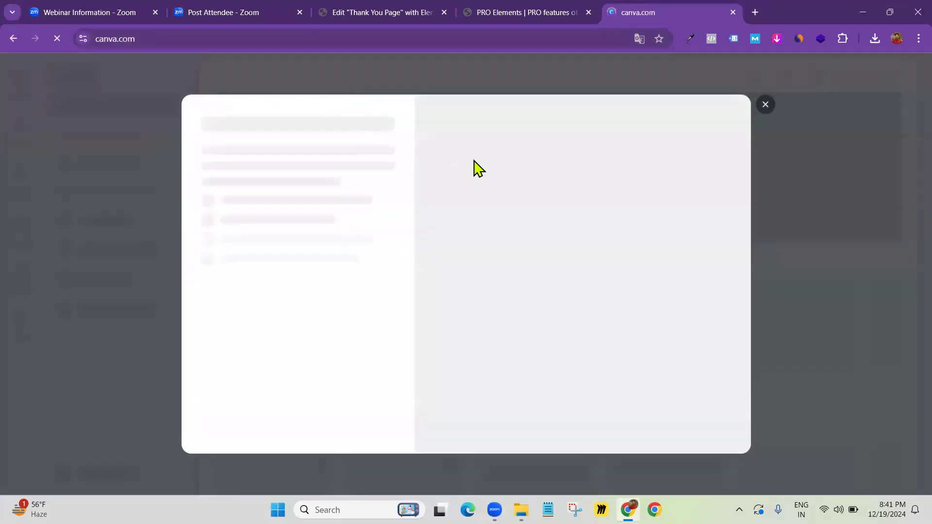
pyautogui.click(766, 106)
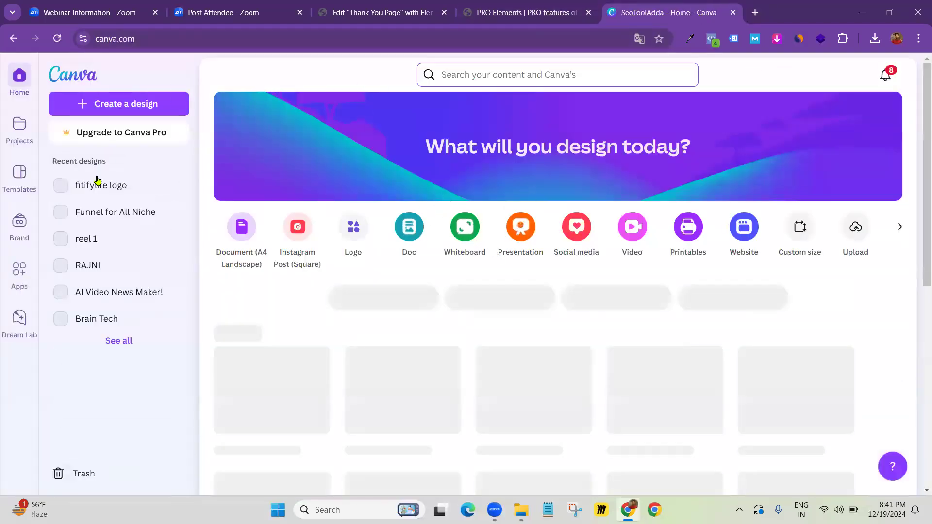
# Search 'insta' under Create a design and start an Instagram Post (Square)
pyautogui.scroll(-4, 296, 226)
pyautogui.scroll(4, 297, 226)
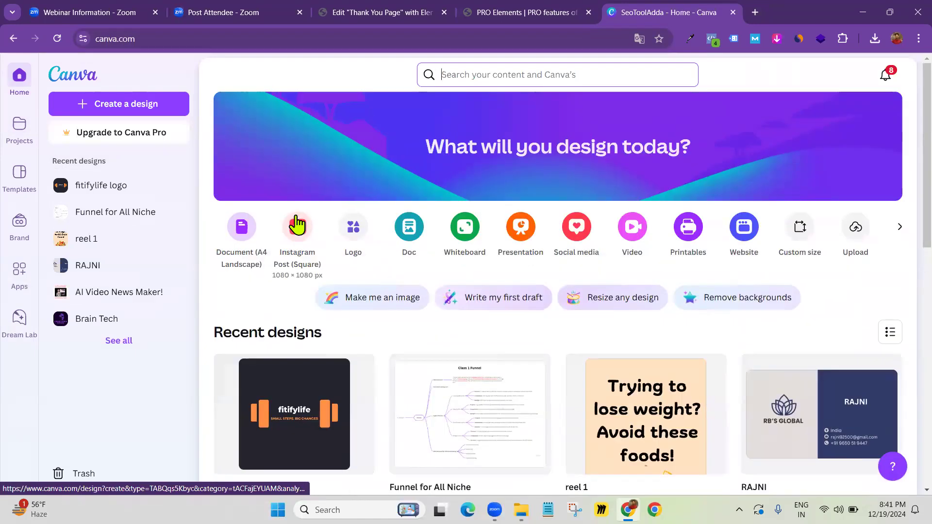
pyautogui.click(100, 107)
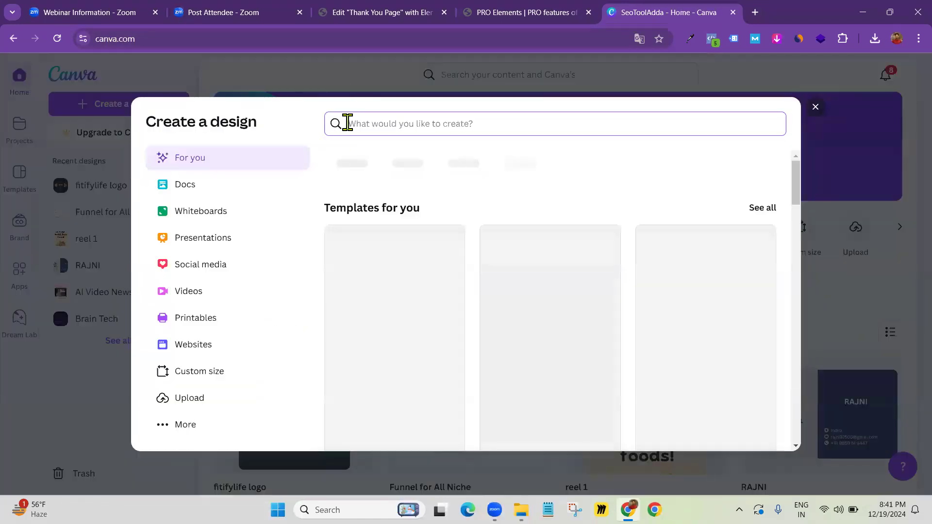
pyautogui.write('insta')
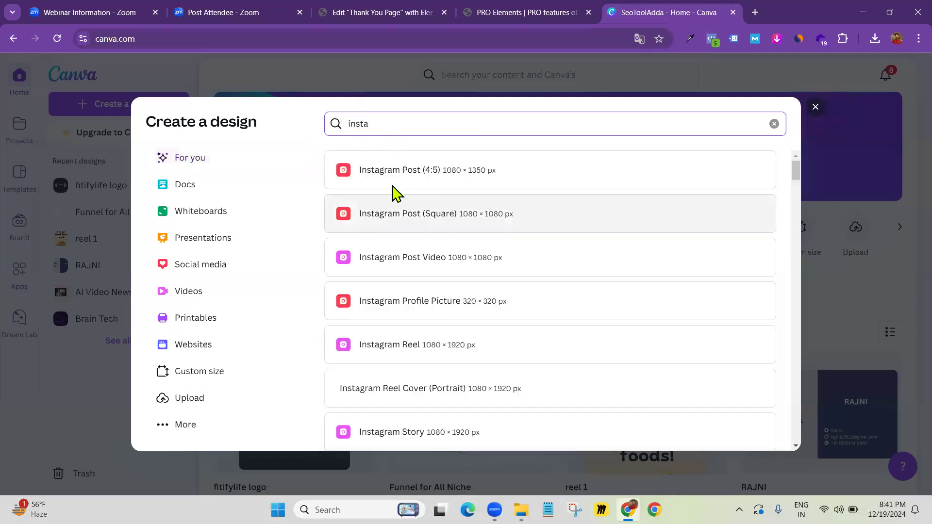
pyautogui.click(470, 222)
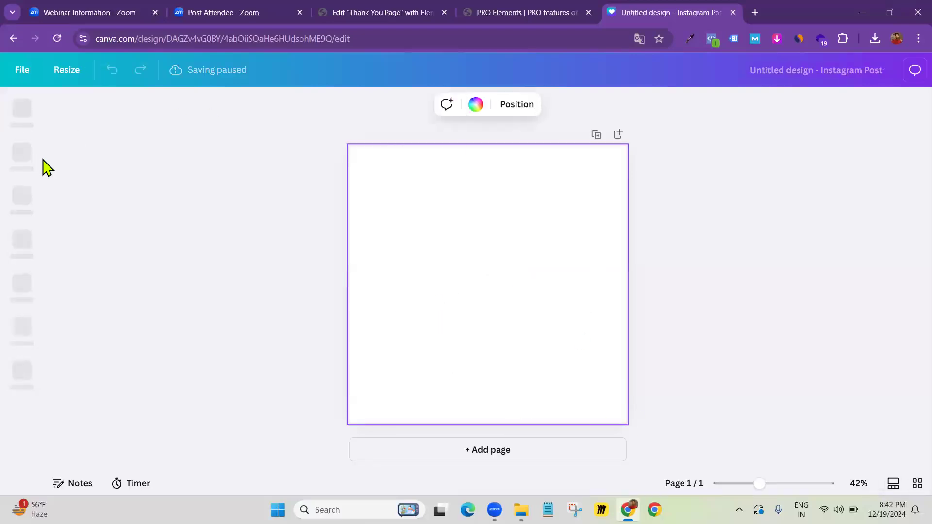
pyautogui.click(21, 152)
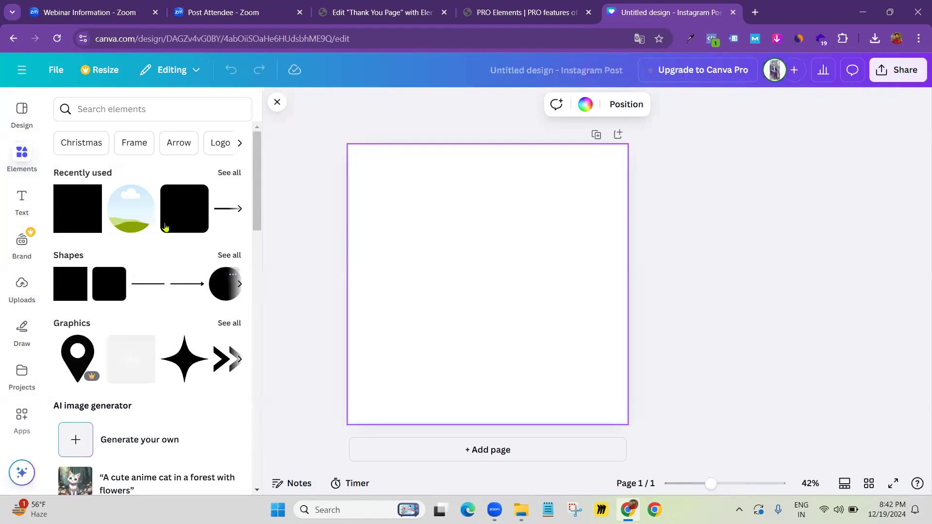
# Add the recently used circle frame, enlarge it and centre it on the page
pyautogui.moveTo(128, 214); pyautogui.dragTo(487, 287)
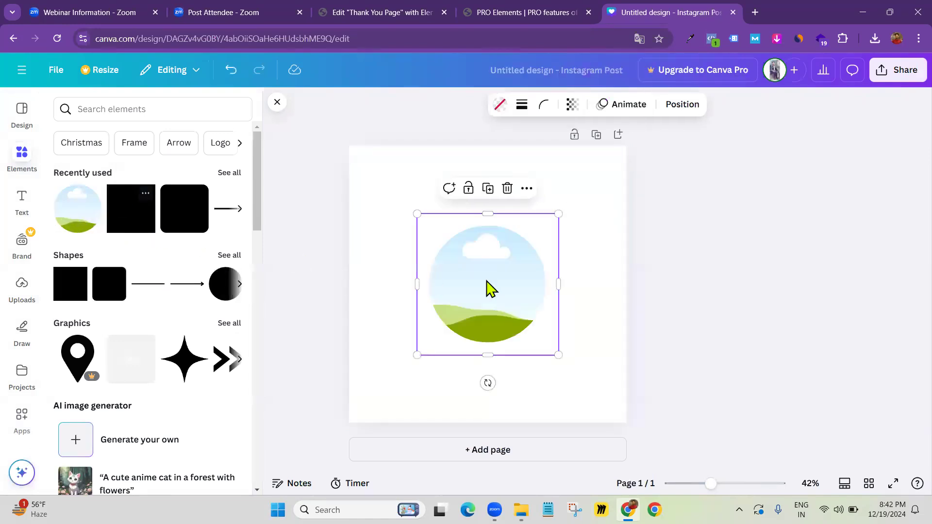
pyautogui.moveTo(416, 213); pyautogui.dragTo(386, 182)
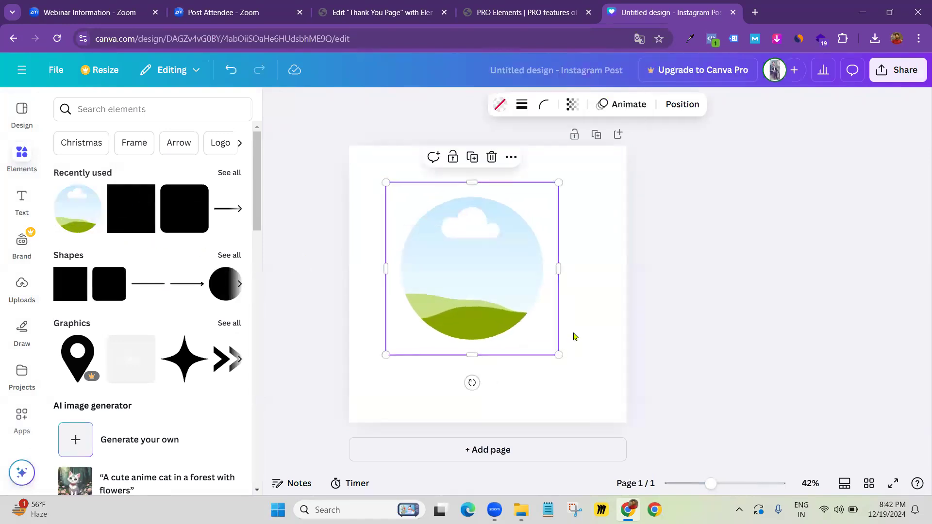
pyautogui.moveTo(557, 357); pyautogui.dragTo(561, 358)
pyautogui.moveTo(514, 320); pyautogui.dragTo(514, 316)
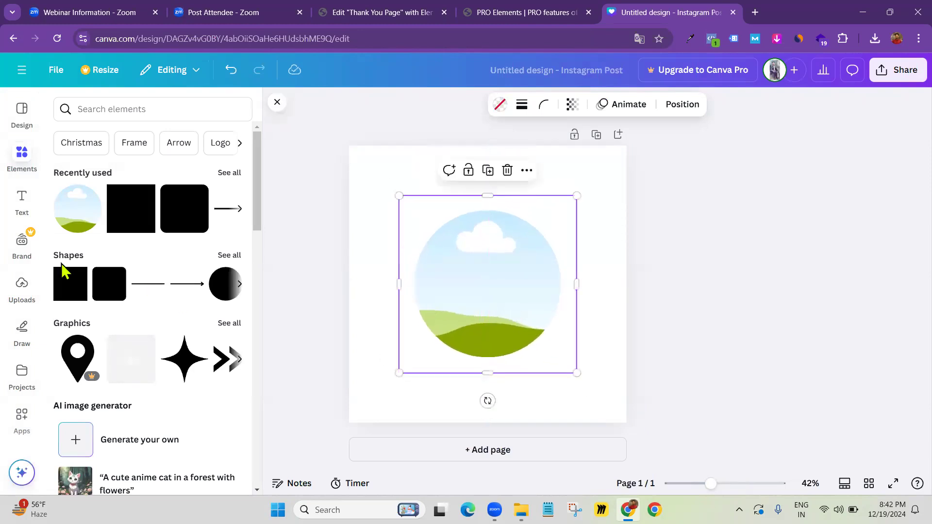
# Fill the circle with the uploaded seated-person photo, enlarged and repositioned inside it
pyautogui.click(20, 291)
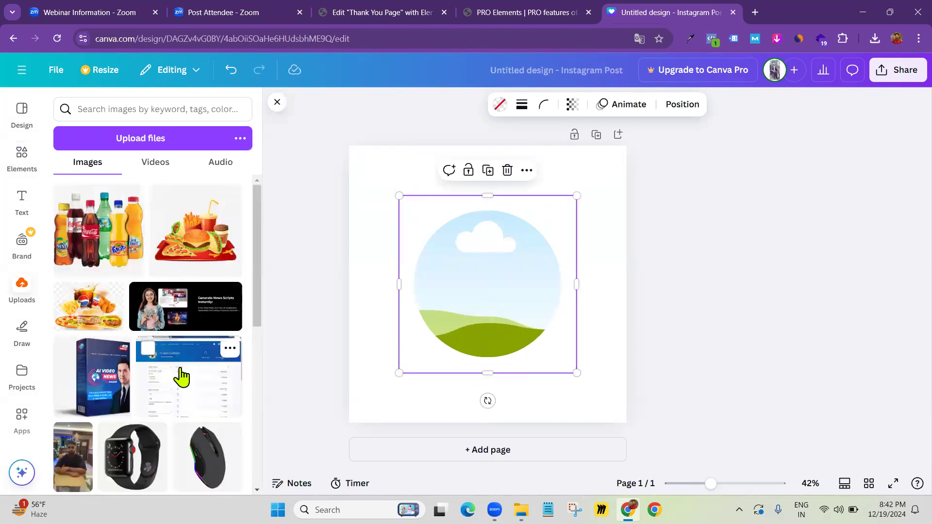
pyautogui.scroll(-3, 133, 244)
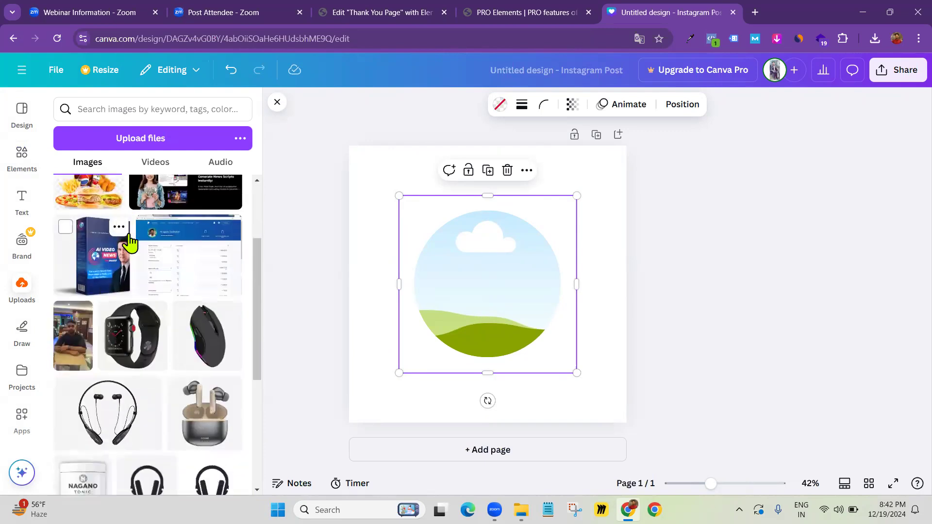
pyautogui.click(72, 343)
pyautogui.moveTo(510, 286); pyautogui.dragTo(525, 290)
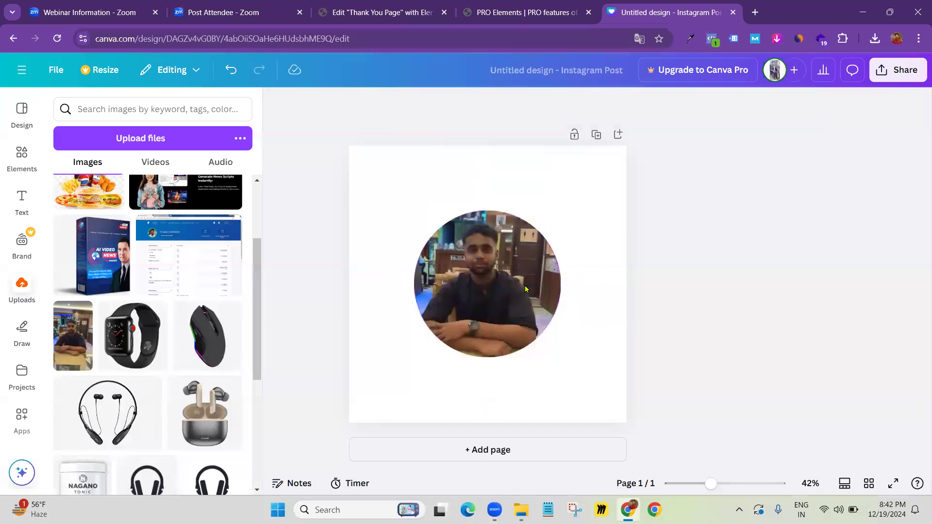
pyautogui.doubleClick(492, 276)
pyautogui.moveTo(413, 156); pyautogui.dragTo(362, 123)
pyautogui.moveTo(468, 285); pyautogui.dragTo(476, 306)
pyautogui.click(653, 287)
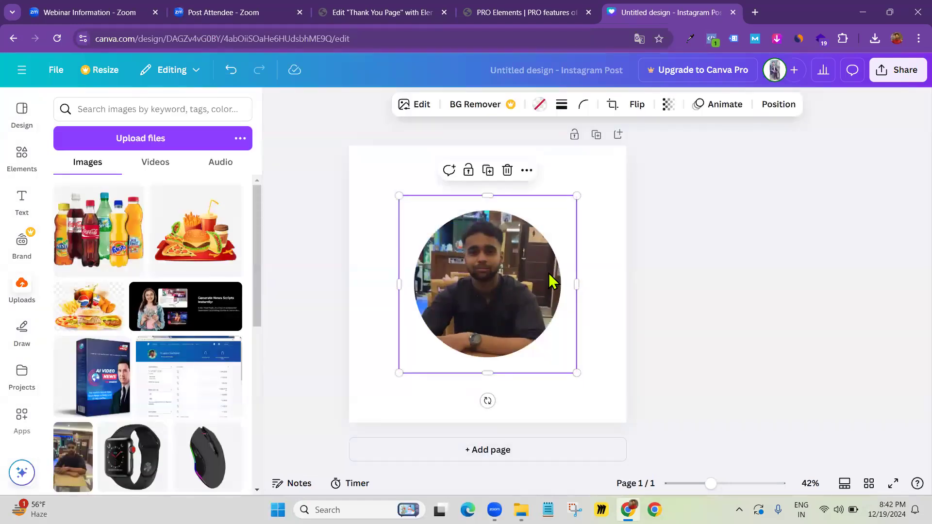
pyautogui.click(677, 241)
pyautogui.click(587, 277)
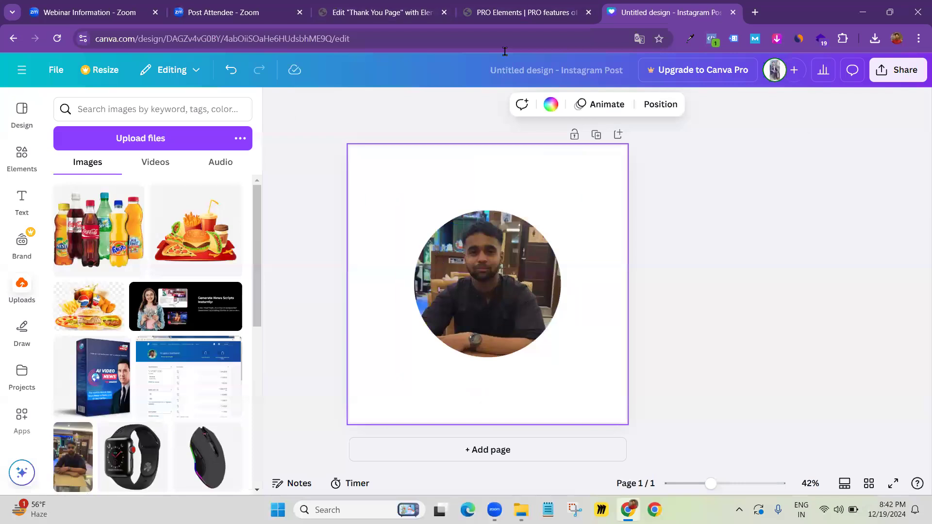
pyautogui.click(371, 8)
# Copy the Paypal-Account-SS.jpg file URL from the Media Library and paste it into a new tab
pyautogui.scroll(-10, 471, 279)
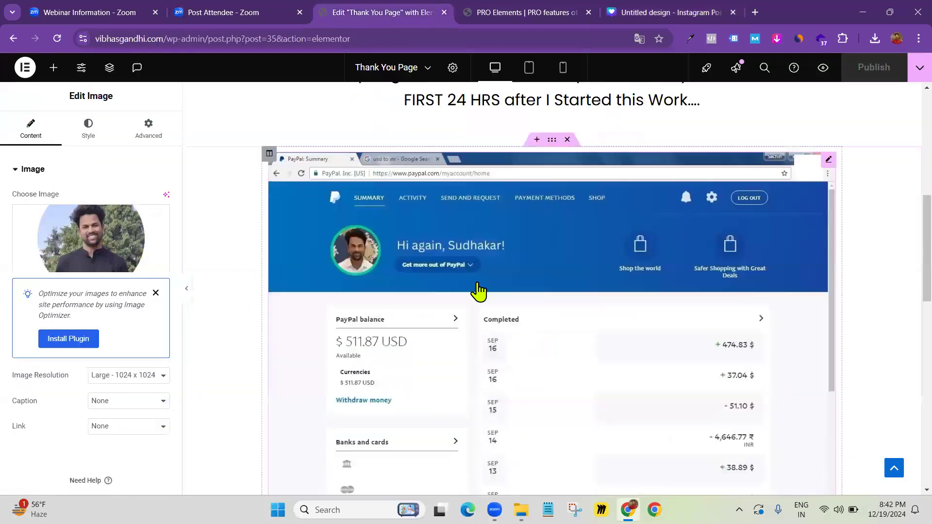
pyautogui.click(478, 251)
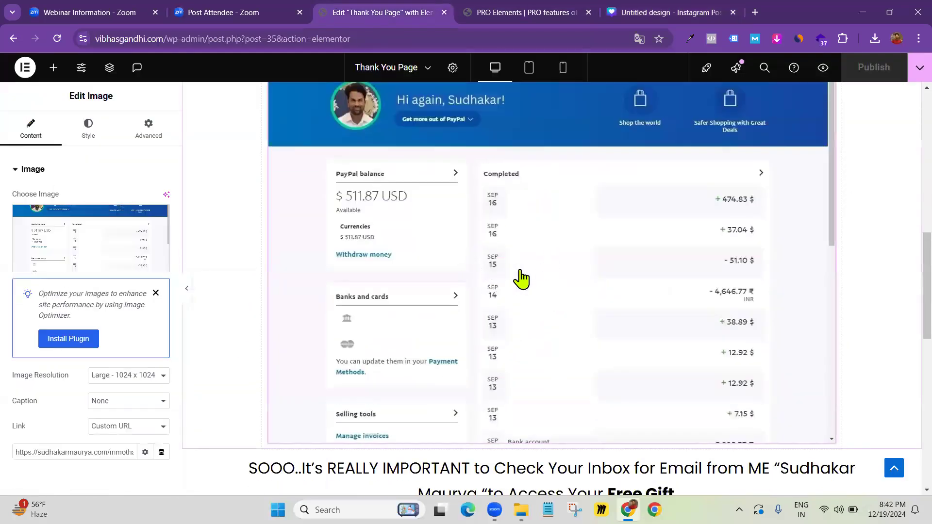
pyautogui.click(117, 236)
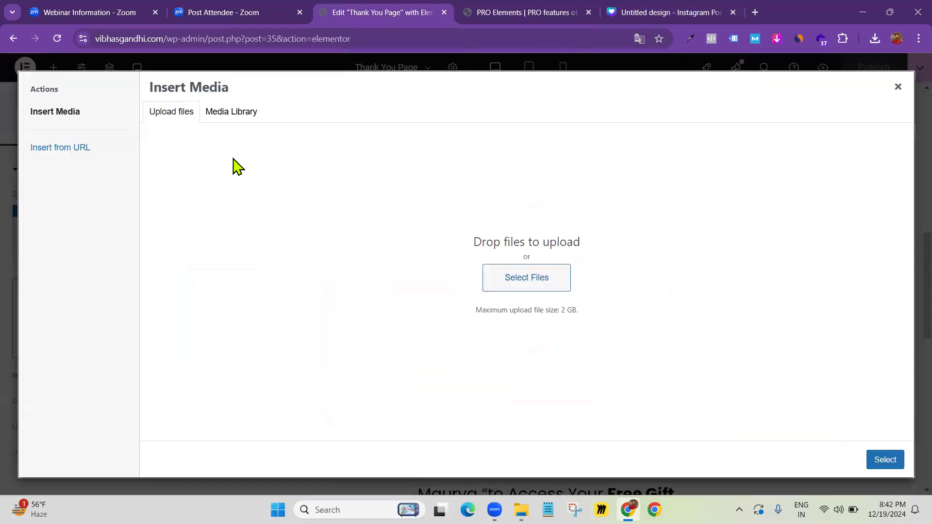
pyautogui.click(231, 112)
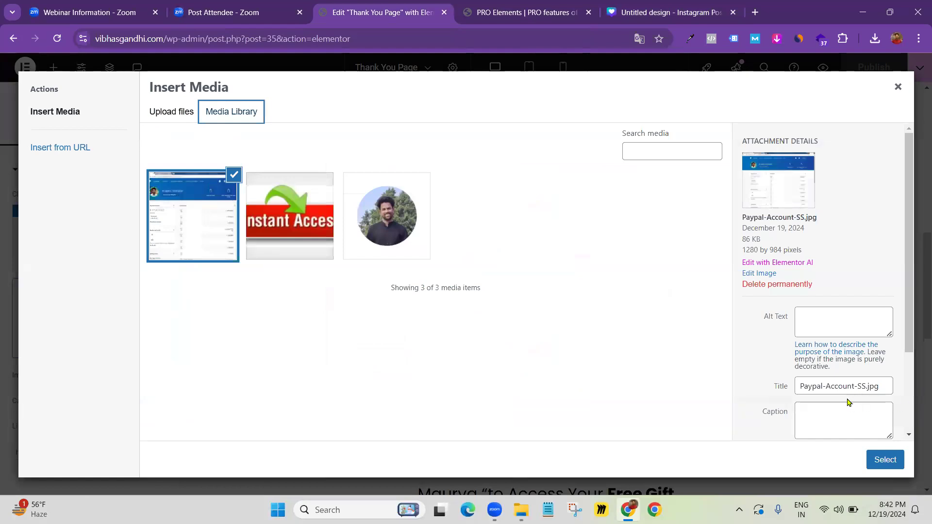
pyautogui.scroll(-2, 821, 238)
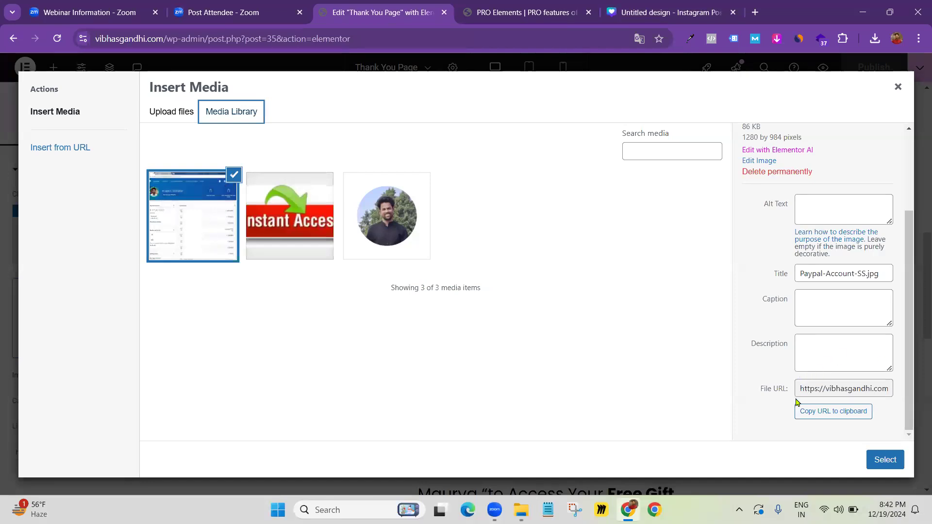
pyautogui.click(825, 413)
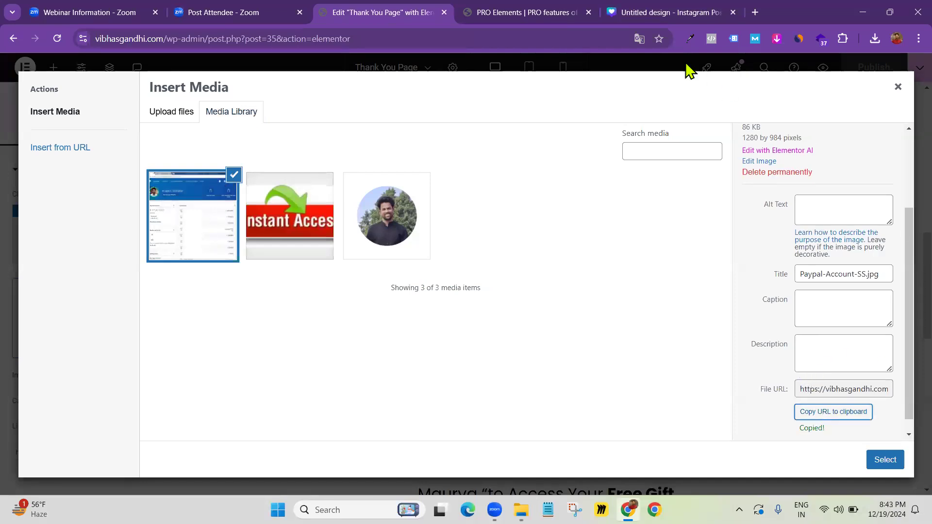
pyautogui.click(753, 12)
pyautogui.hotkey('ctrl', 'v')
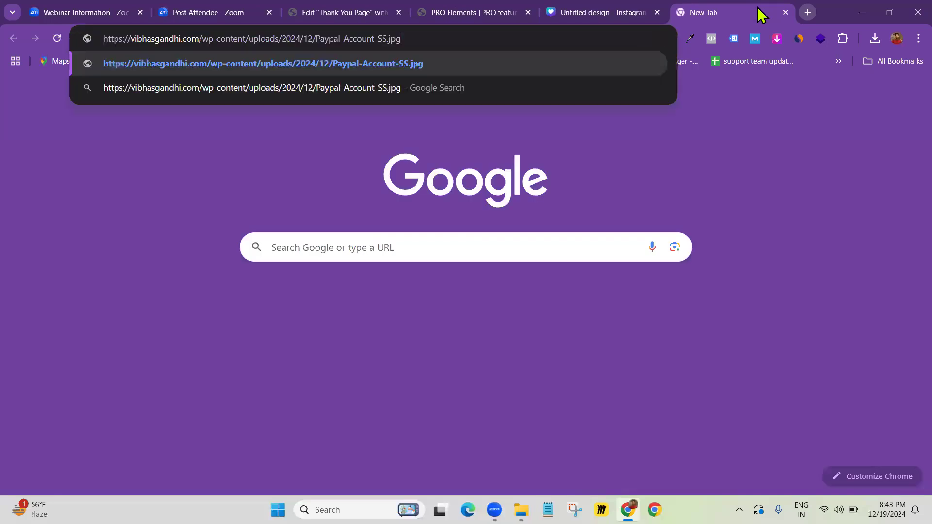
# Open the screenshot URL and save the image as Paypal-Account-SS (1).jpg in Downloads
pyautogui.press('Return')
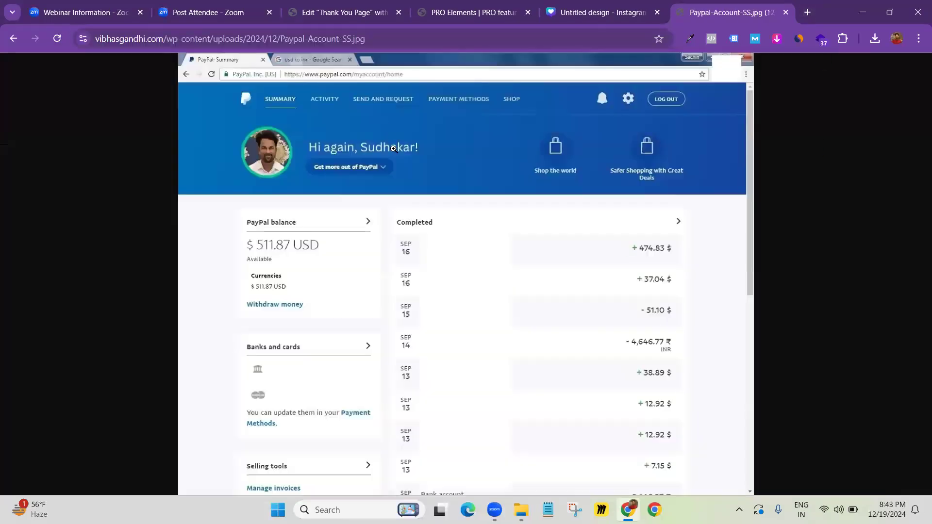
pyautogui.rightClick(436, 213)
pyautogui.click(464, 238)
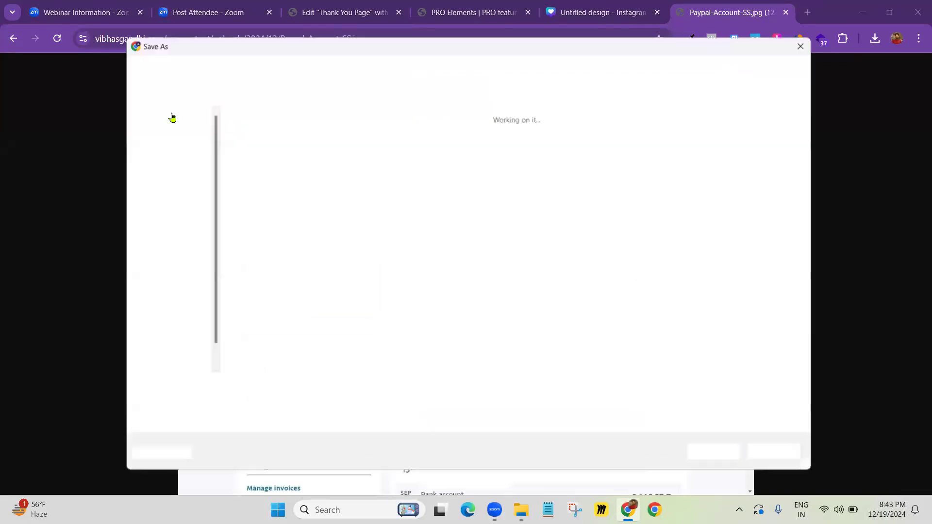
pyautogui.click(176, 186)
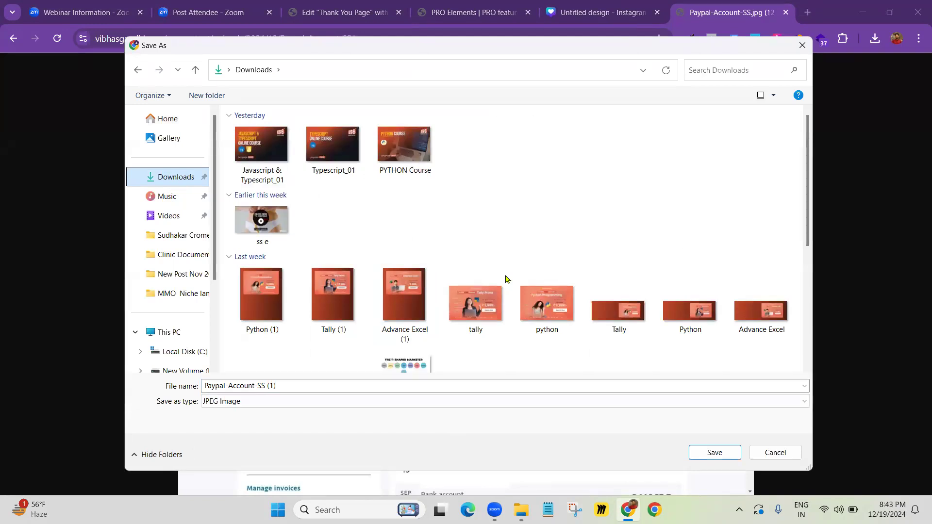
pyautogui.press('Return')
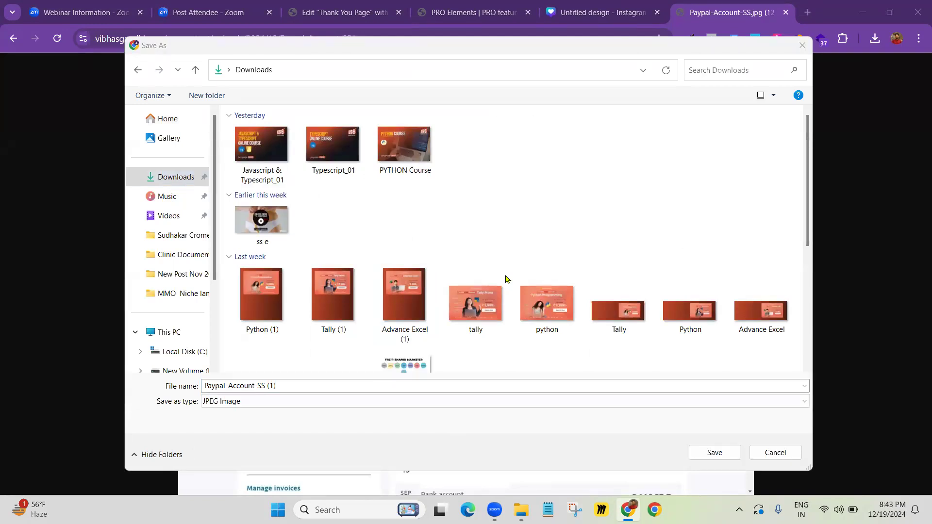
pyautogui.click(727, 454)
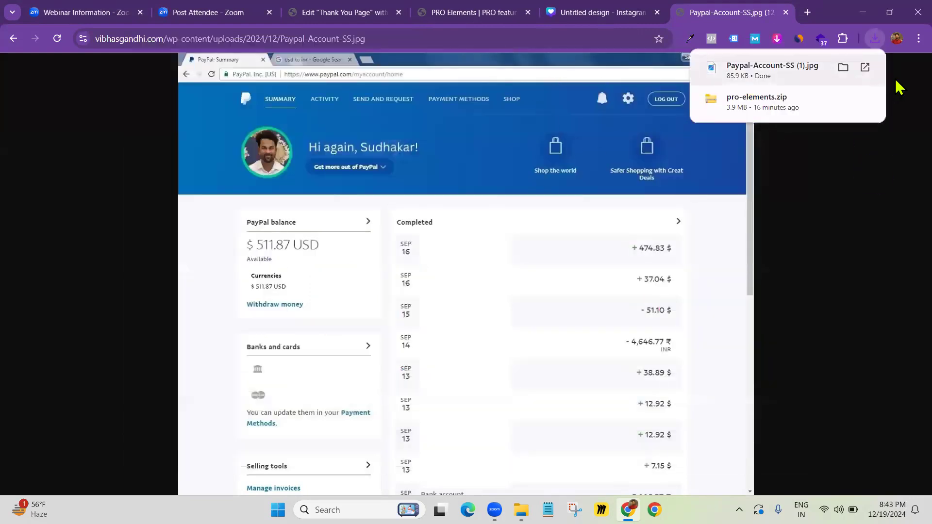
pyautogui.click(598, 9)
pyautogui.click(743, 18)
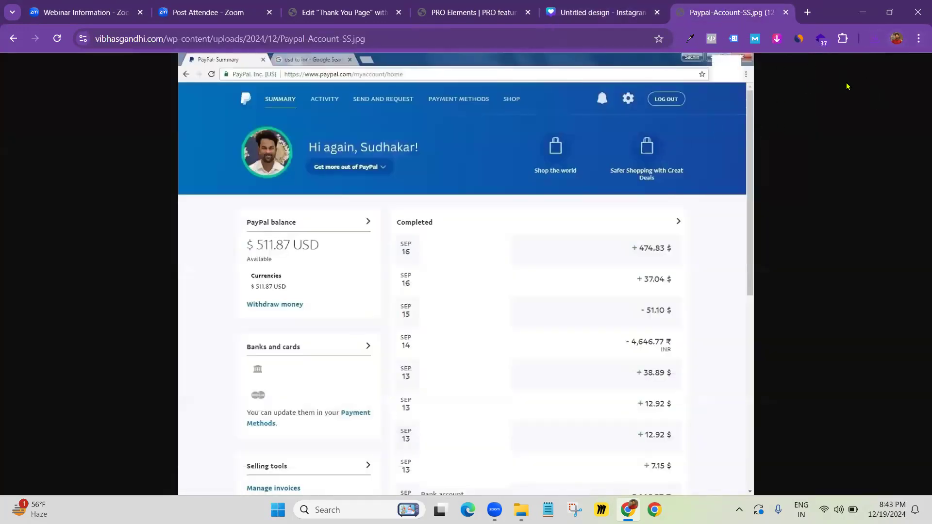
pyautogui.click(521, 510)
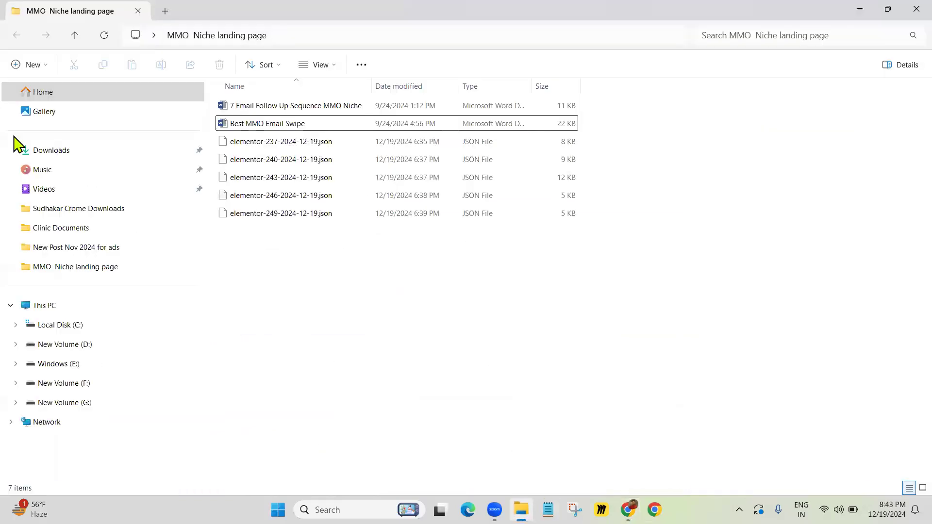
# Open Paypal-Account-SS (1) from Downloads to check its 1280 × 984 size
pyautogui.click(67, 151)
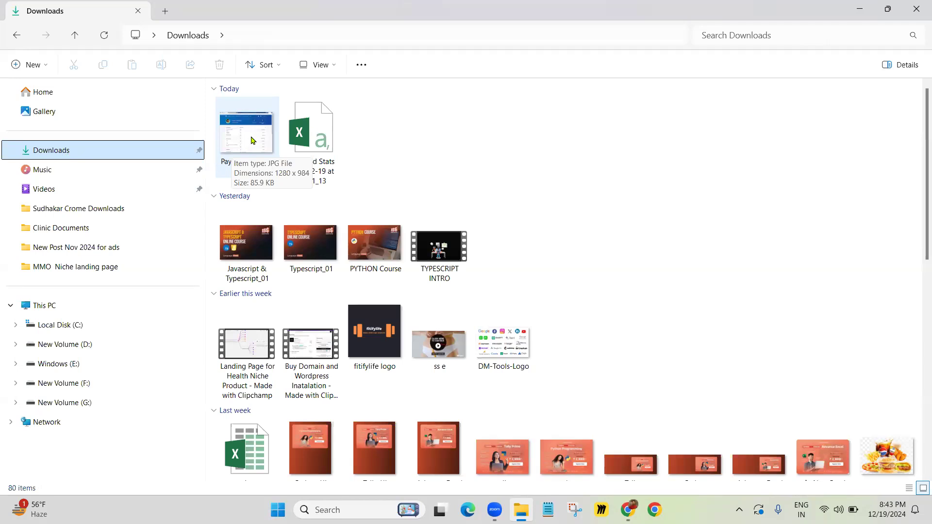
pyautogui.doubleClick(248, 149)
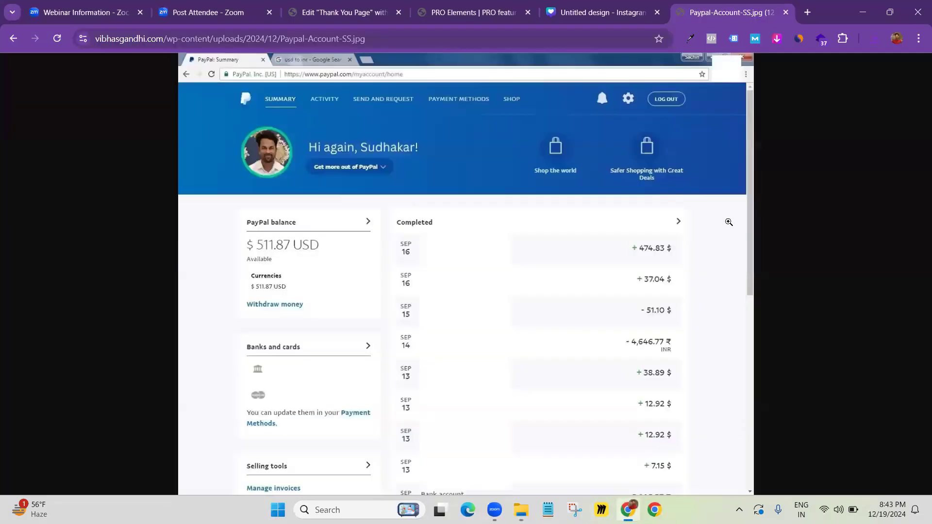
pyautogui.click(563, 13)
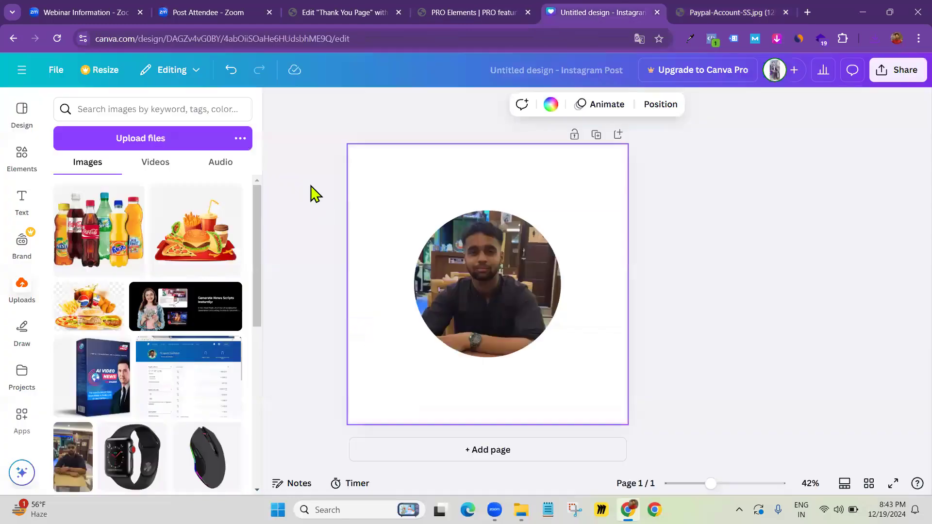
# Create a Custom size design of 1280 × 984 px from Canva's Home page
pyautogui.click(30, 74)
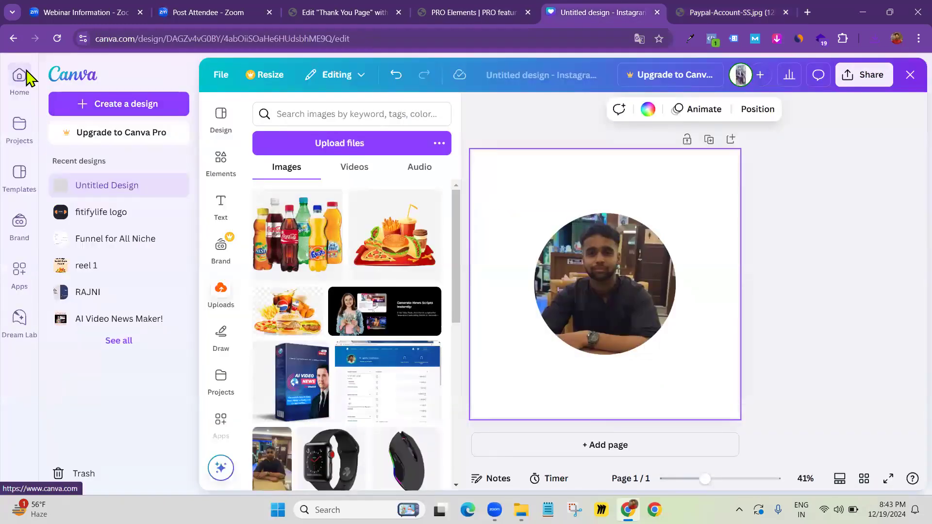
pyautogui.click(28, 77)
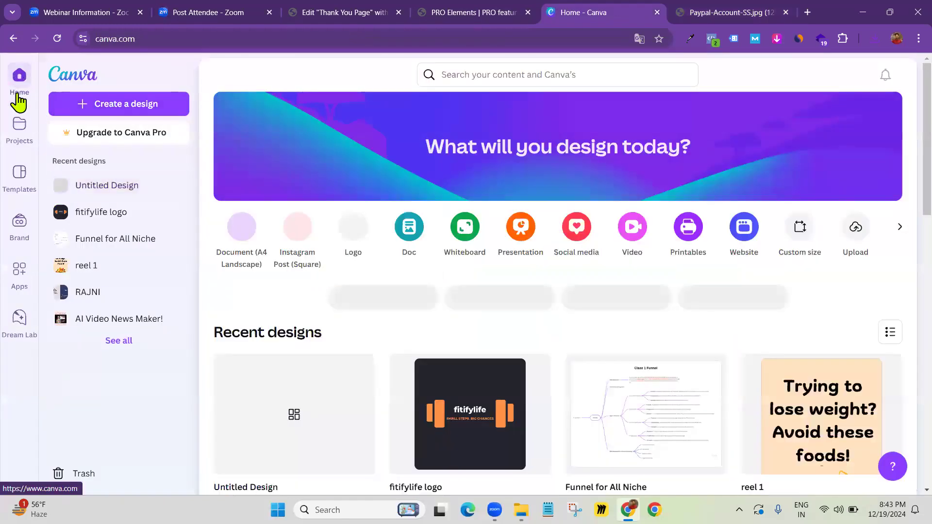
pyautogui.click(120, 105)
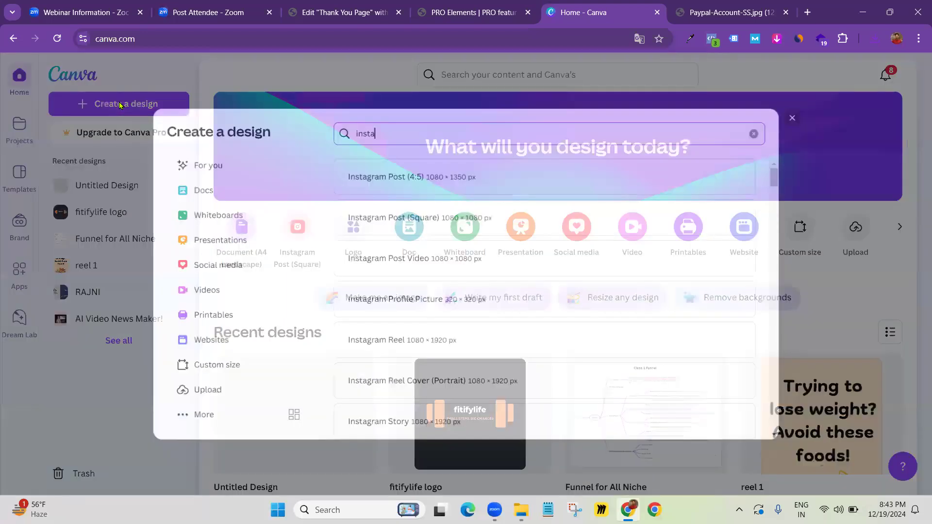
pyautogui.click(199, 375)
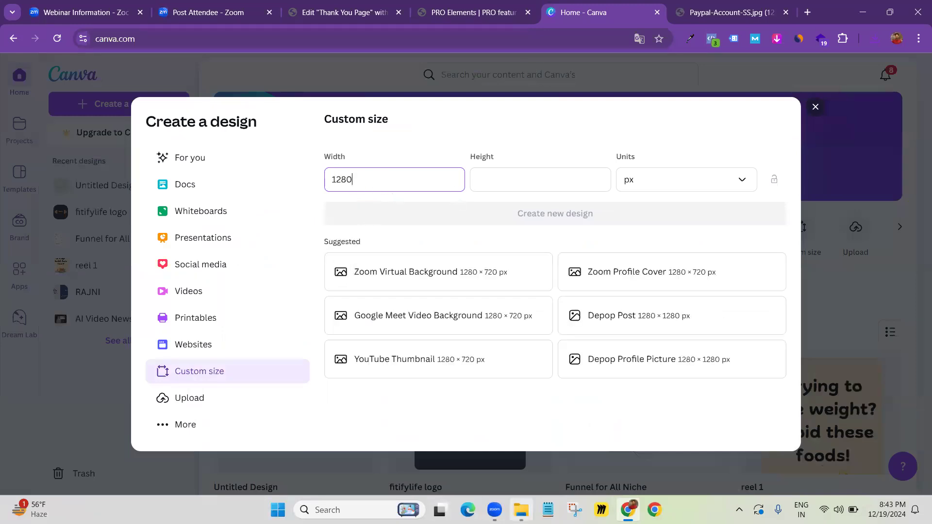
pyautogui.click(521, 509)
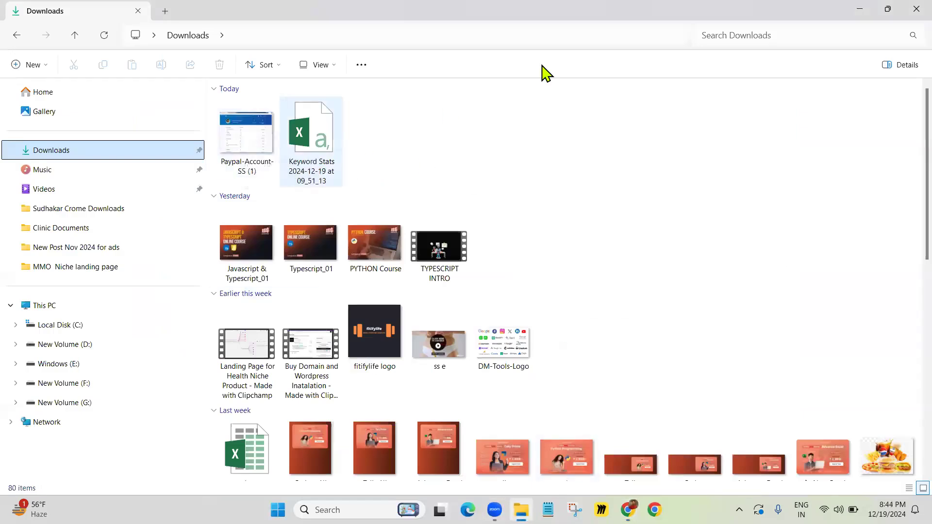
pyautogui.click(865, 8)
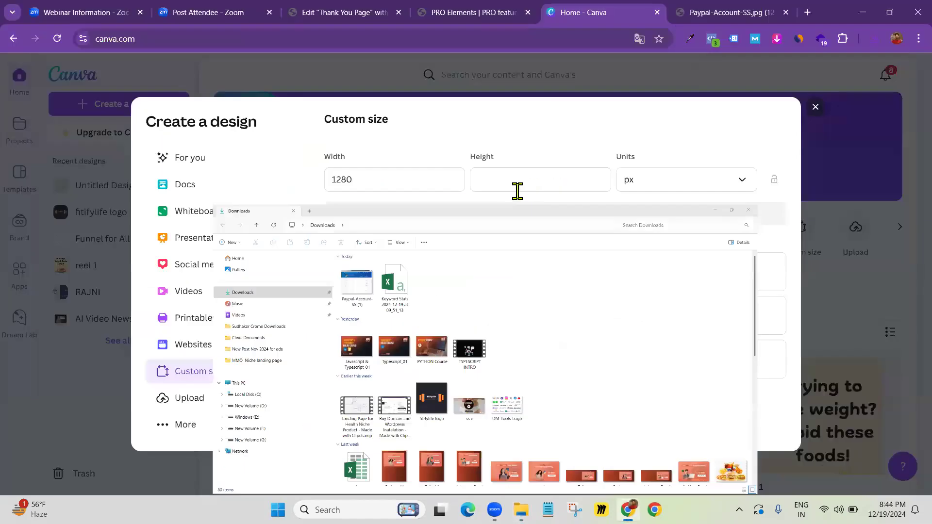
pyautogui.click(518, 181)
pyautogui.write('984')
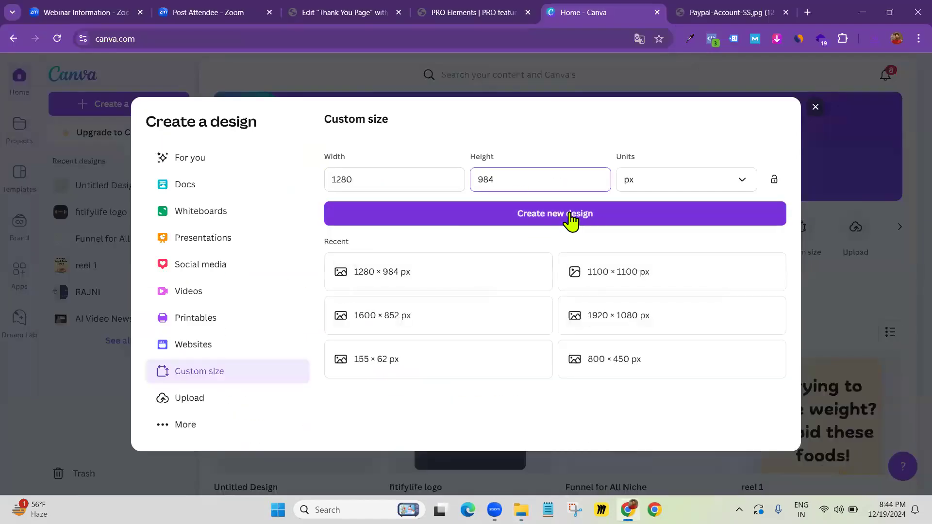
pyautogui.click(566, 217)
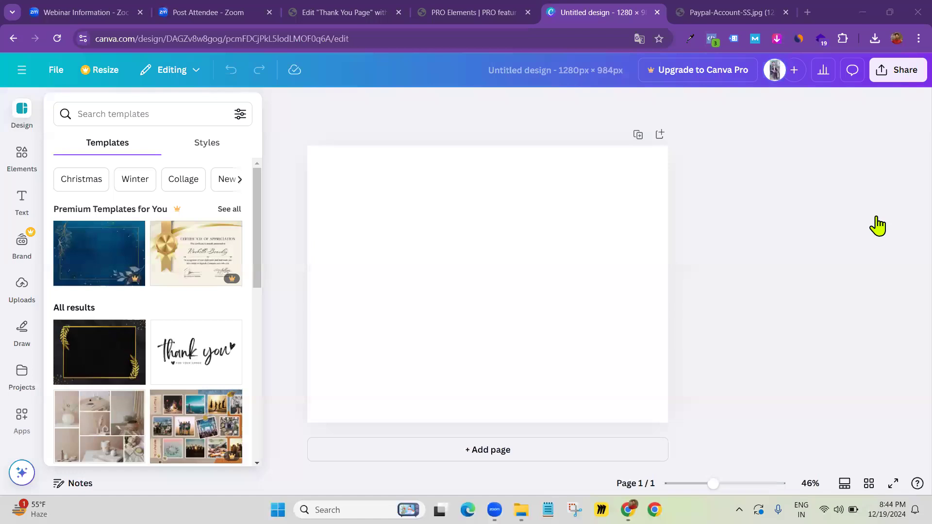
# Close the Design templates panel, leaving the blank 1280 × 984 page
pyautogui.click(500, 314)
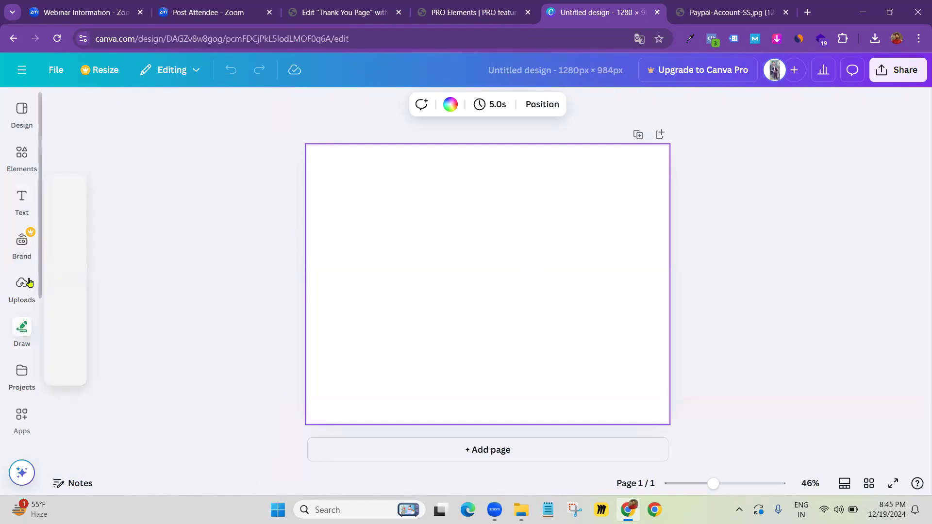
# Upload Paypal-Account-SS (1) from Downloads and add it to the page
pyautogui.click(19, 297)
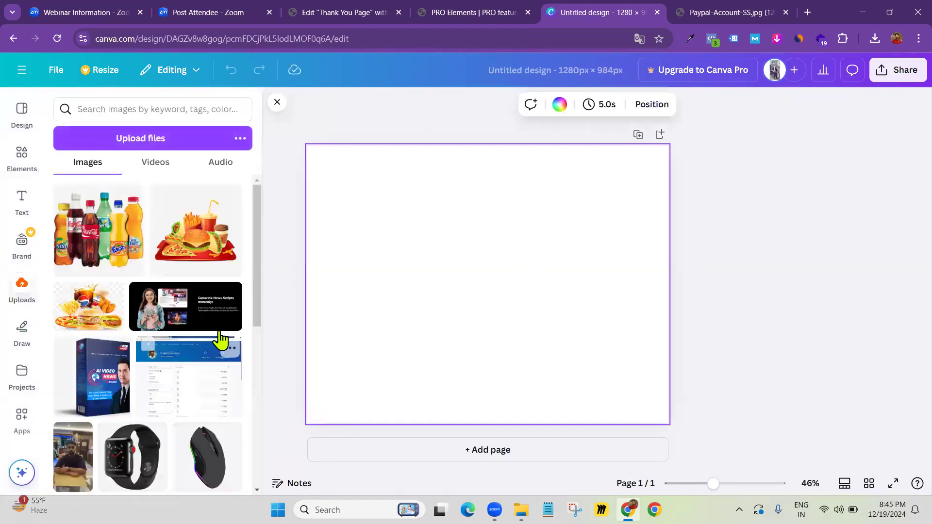
pyautogui.click(94, 144)
pyautogui.click(179, 178)
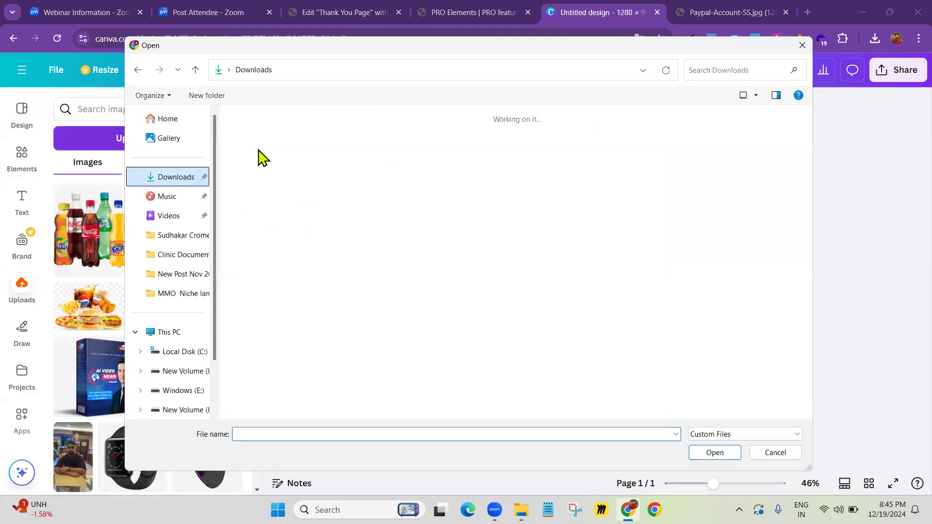
pyautogui.click(254, 166)
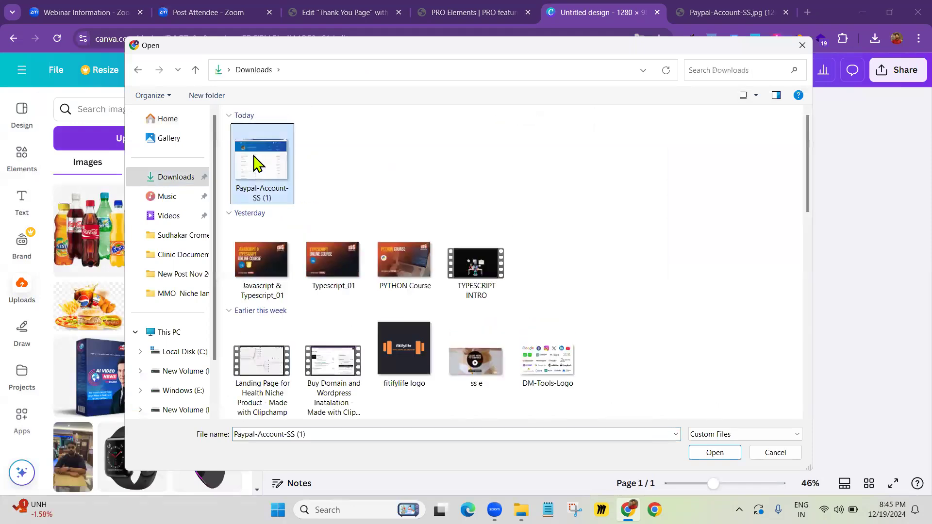
pyautogui.click(709, 454)
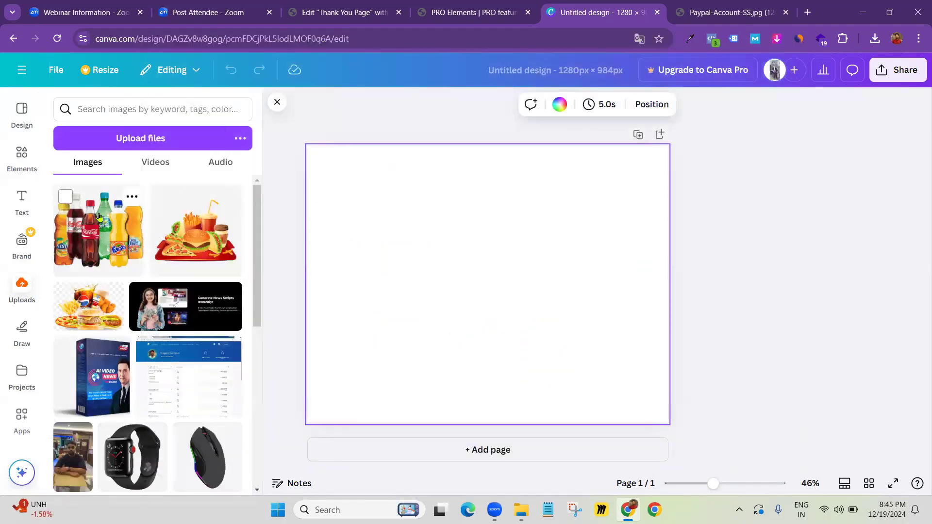
pyautogui.click(119, 223)
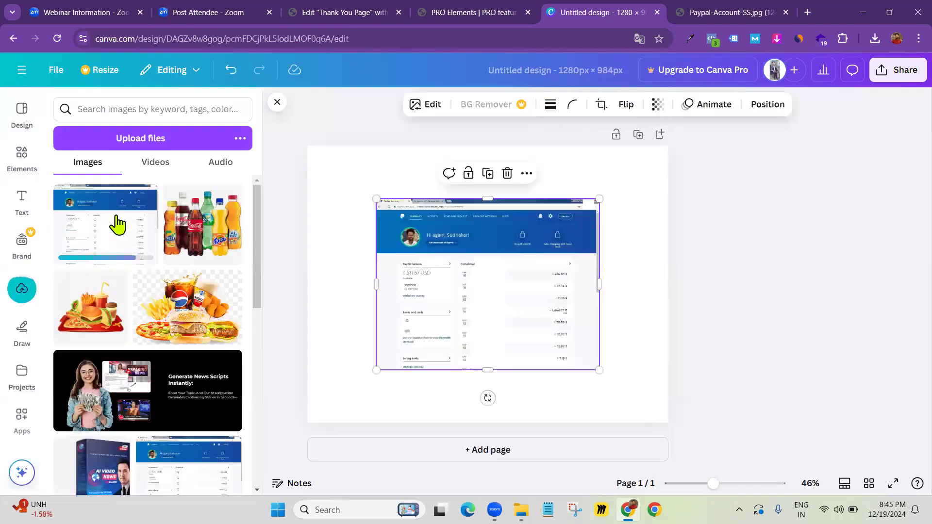
# Move the screenshot to the top-left corner and stretch it to fill the 1280 × 984 page
pyautogui.moveTo(434, 263); pyautogui.dragTo(356, 198)
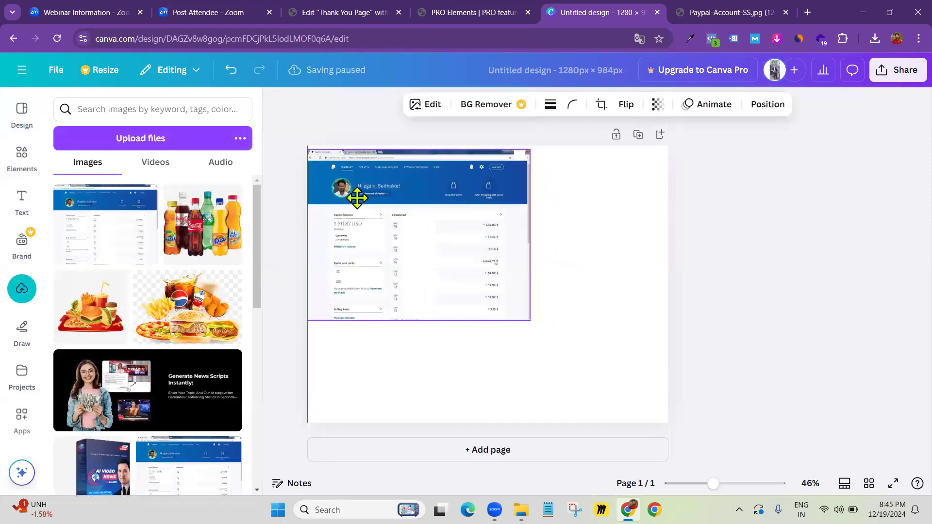
pyautogui.moveTo(533, 323); pyautogui.dragTo(670, 435)
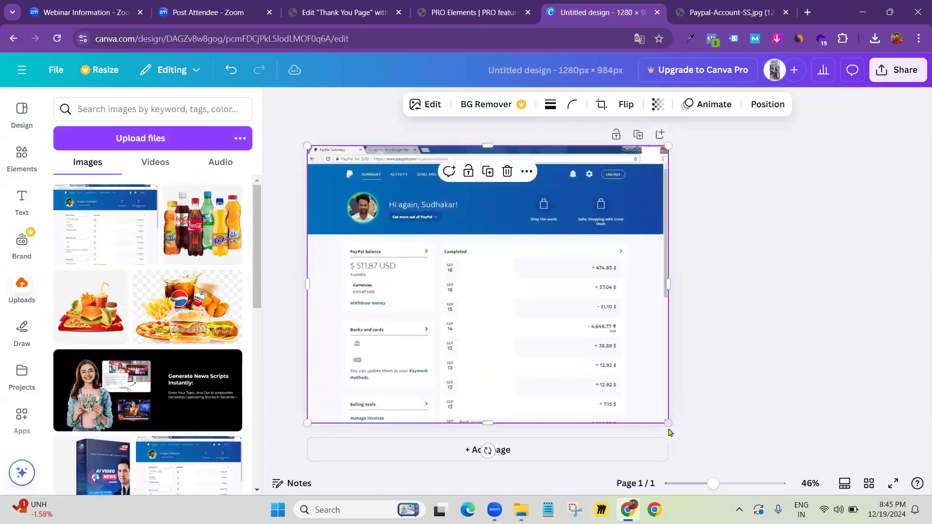
pyautogui.click(742, 364)
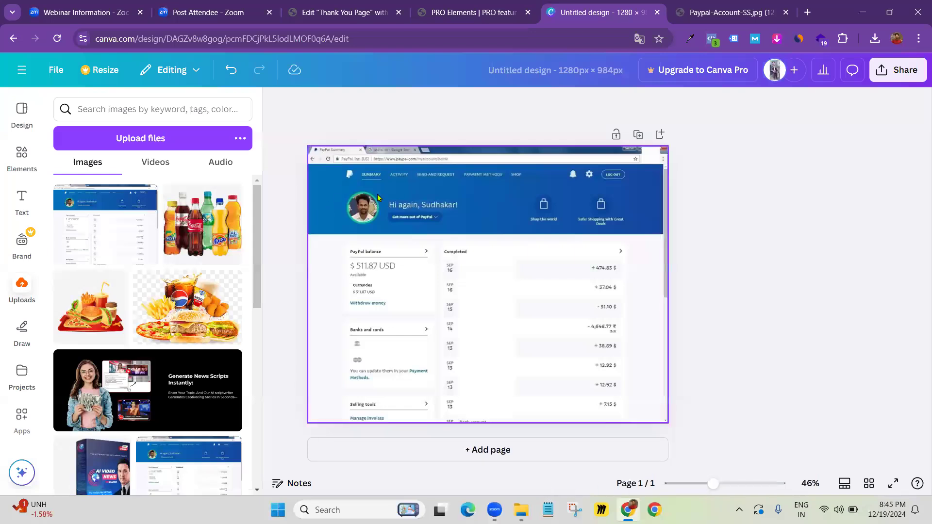
pyautogui.moveTo(713, 484); pyautogui.dragTo(726, 485)
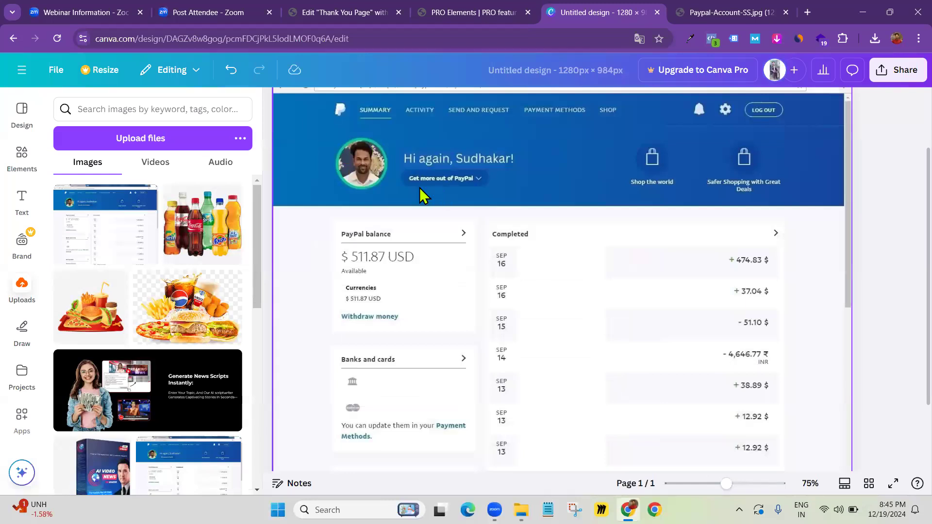
pyautogui.moveTo(726, 488); pyautogui.dragTo(716, 485)
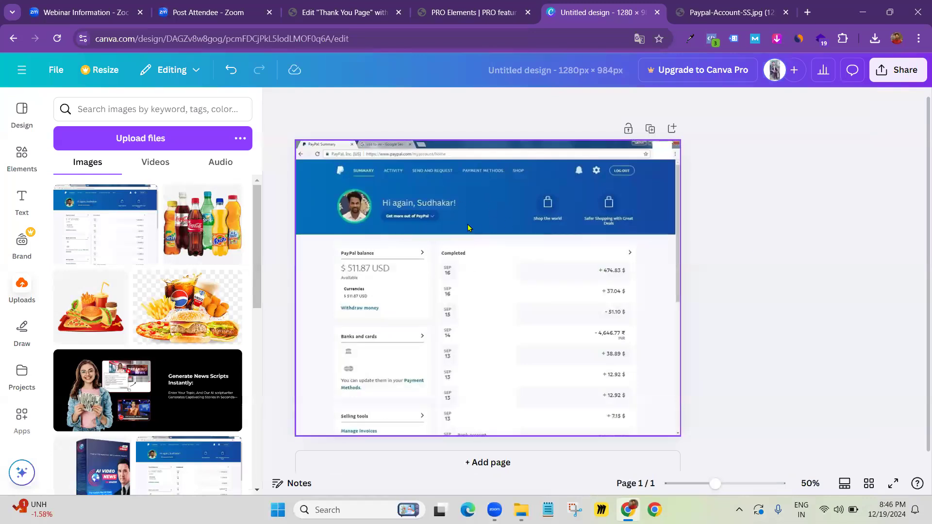
pyautogui.click(353, 207)
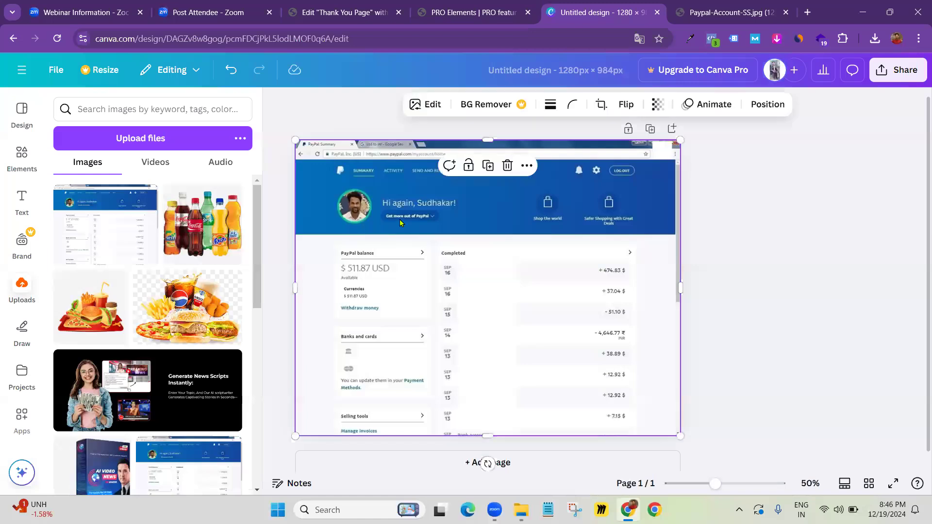
pyautogui.click(799, 212)
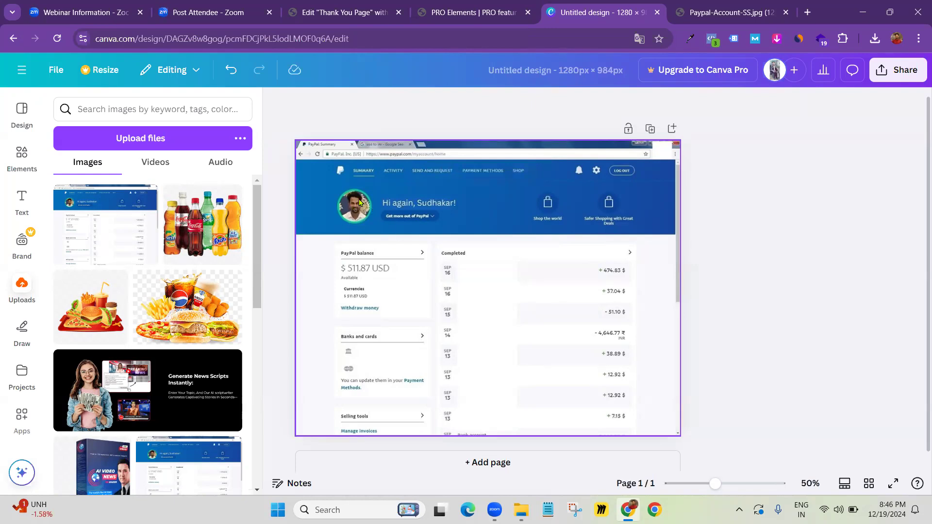
# Add the sky-and-grass circle image and shrink it to 124 × 124 over the profile picture
pyautogui.click(19, 160)
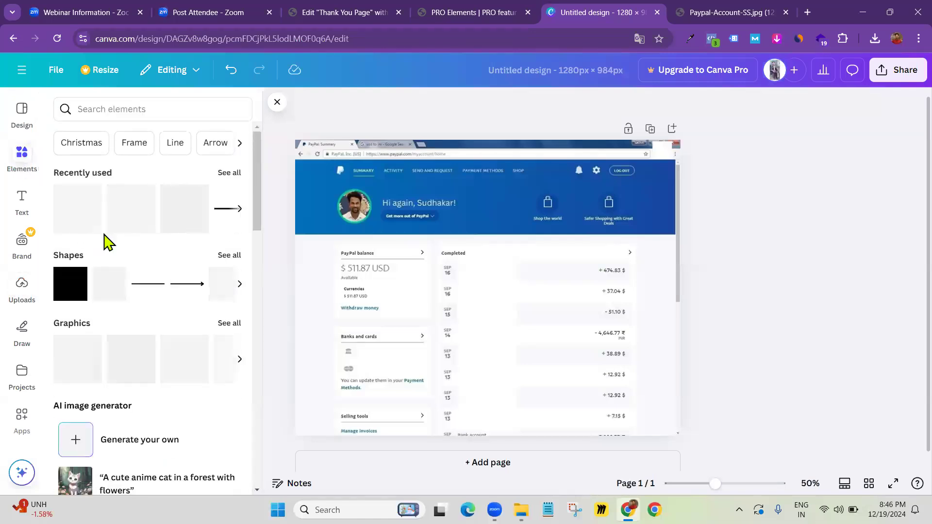
pyautogui.click(70, 223)
pyautogui.moveTo(560, 362); pyautogui.dragTo(361, 214)
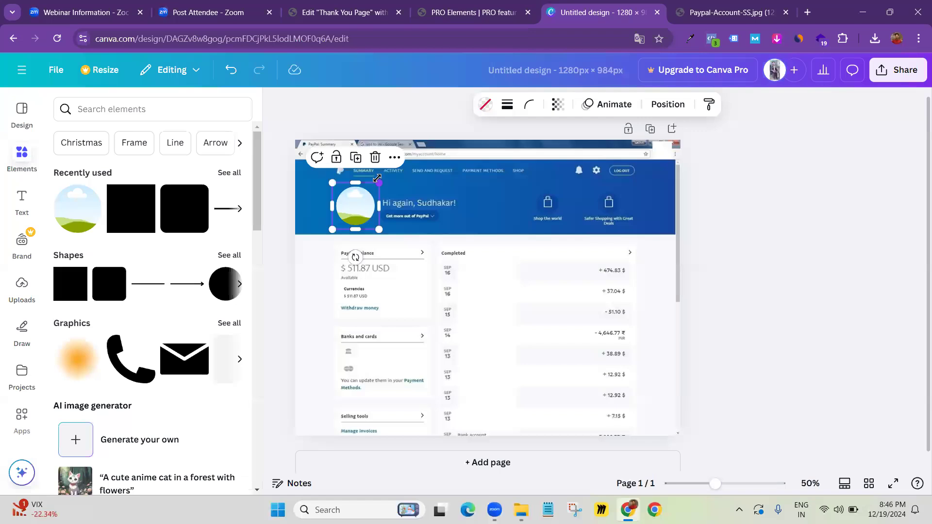
pyautogui.moveTo(377, 180); pyautogui.dragTo(363, 215)
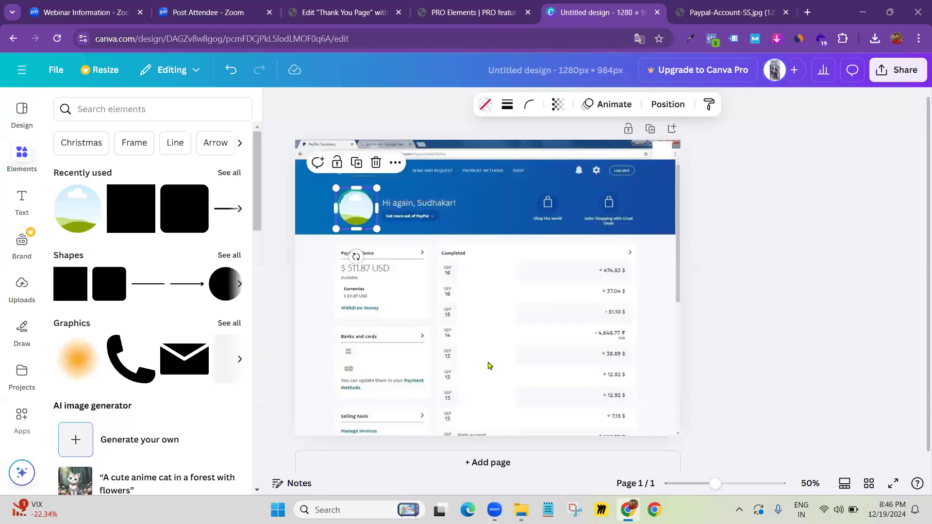
pyautogui.press('Escape')
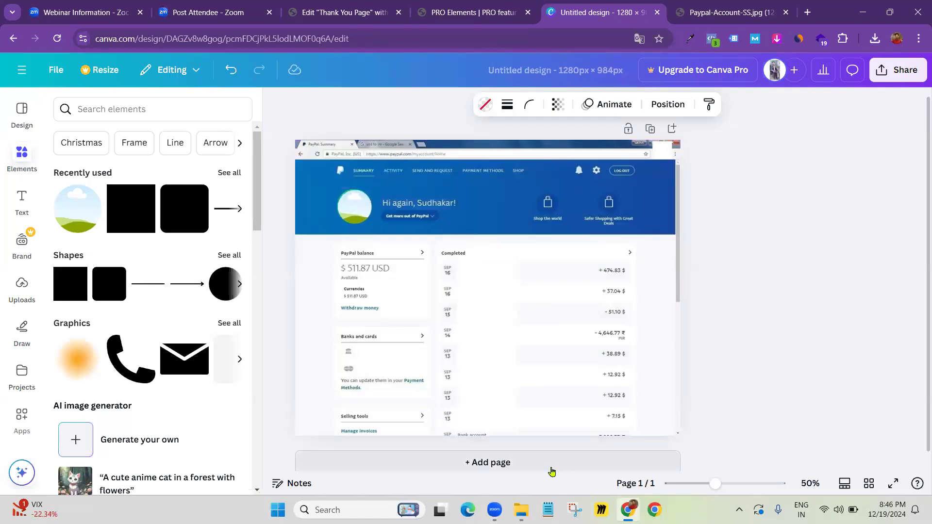
pyautogui.click(353, 216)
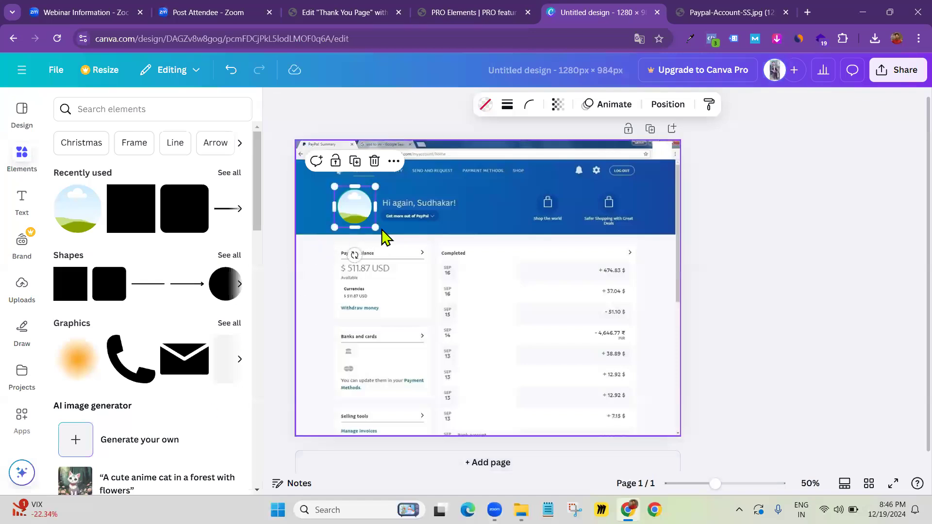
pyautogui.moveTo(376, 228); pyautogui.dragTo(371, 227)
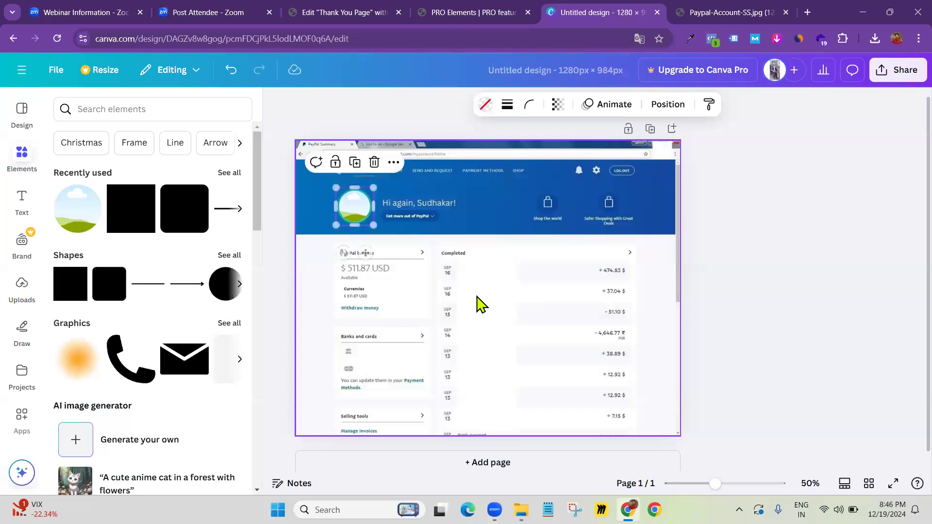
pyautogui.click(379, 132)
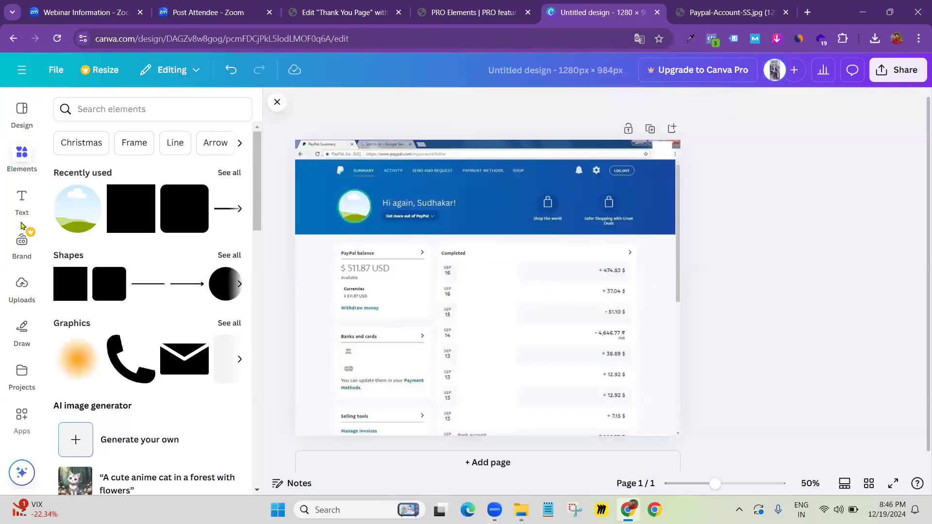
pyautogui.click(21, 296)
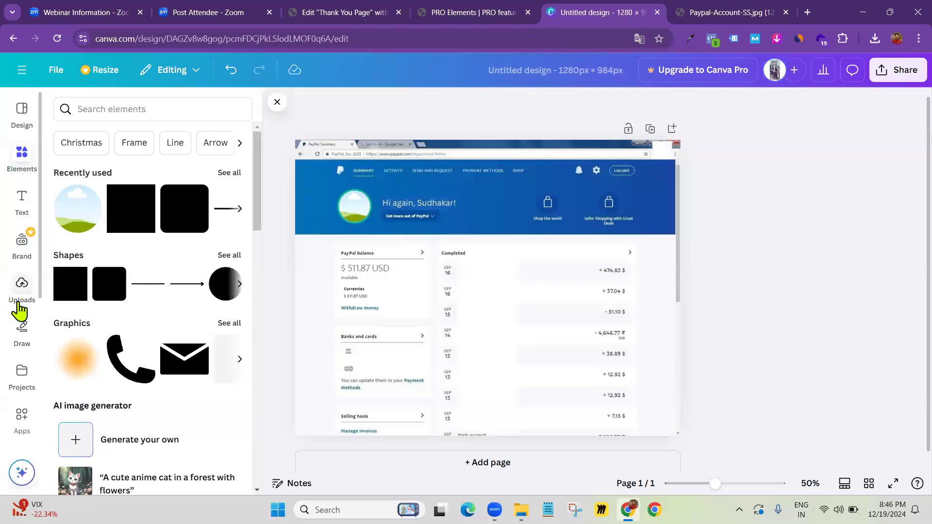
# Drop the uploaded seated-person photo into the circular profile frame and enlarge and reposition its crop
pyautogui.scroll(-3, 103, 335)
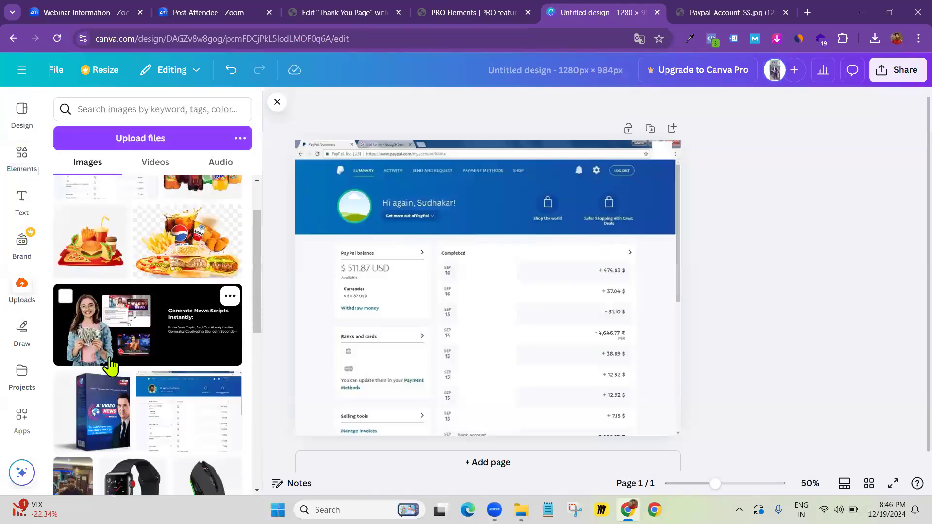
pyautogui.click(62, 413)
pyautogui.moveTo(487, 289); pyautogui.dragTo(367, 217)
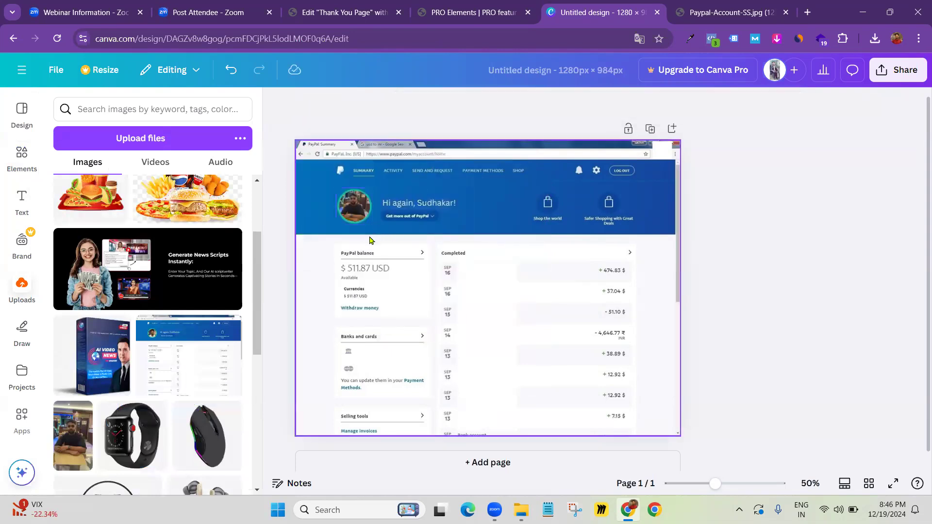
pyautogui.doubleClick(353, 205)
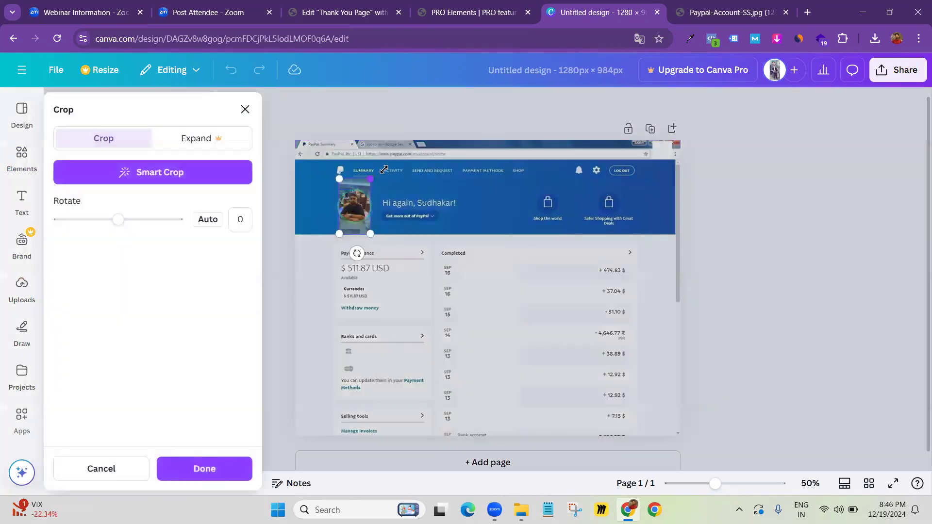
pyautogui.moveTo(371, 179); pyautogui.dragTo(388, 151)
pyautogui.moveTo(353, 209); pyautogui.dragTo(359, 232)
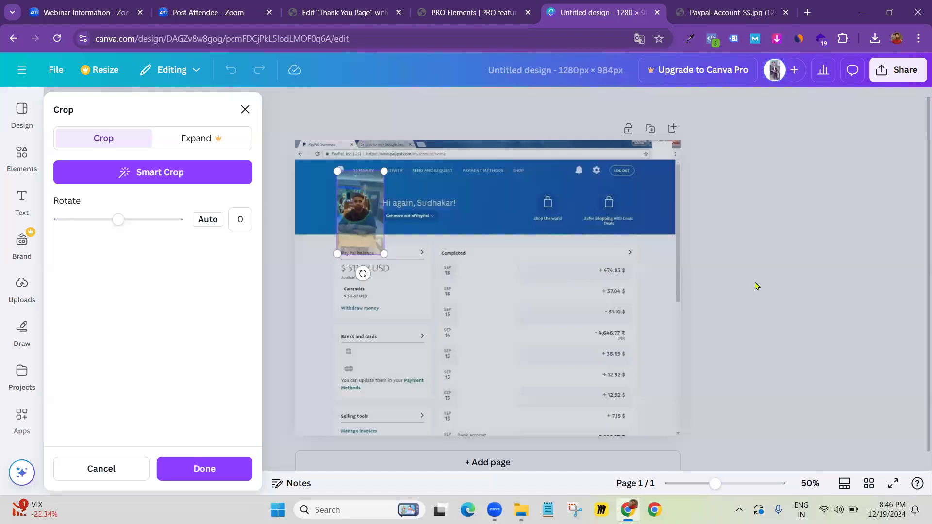
pyautogui.click(755, 286)
pyautogui.click(807, 262)
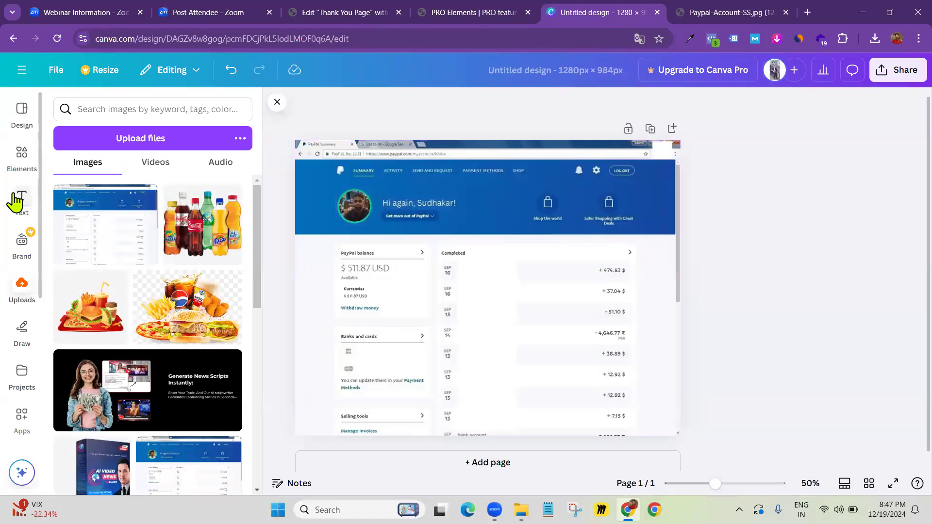
# Add a blue square and resize it into a 295 × 33 bar covering the account name
pyautogui.click(19, 162)
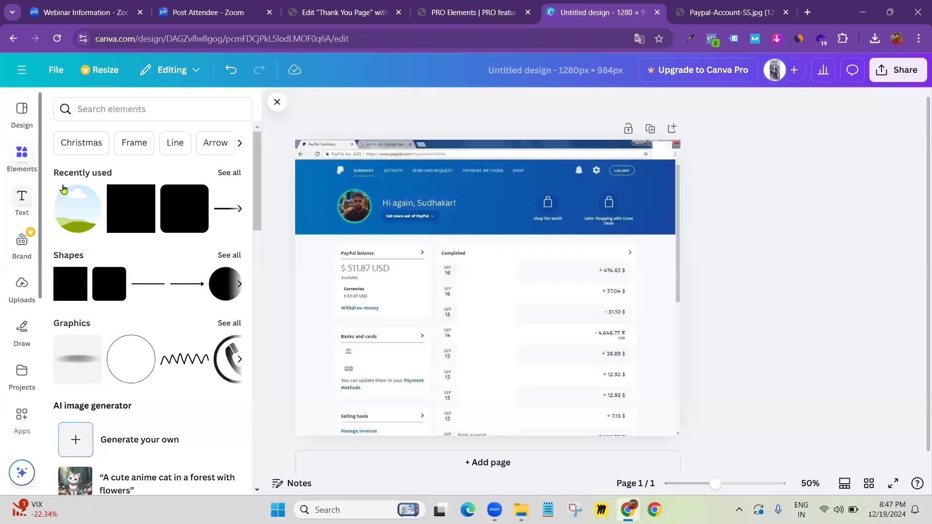
pyautogui.click(120, 222)
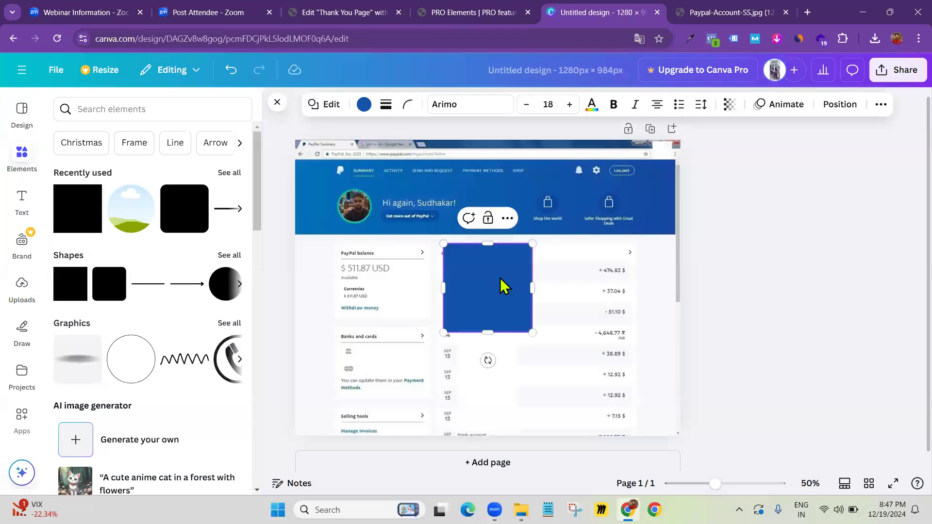
pyautogui.moveTo(467, 298); pyautogui.dragTo(398, 173)
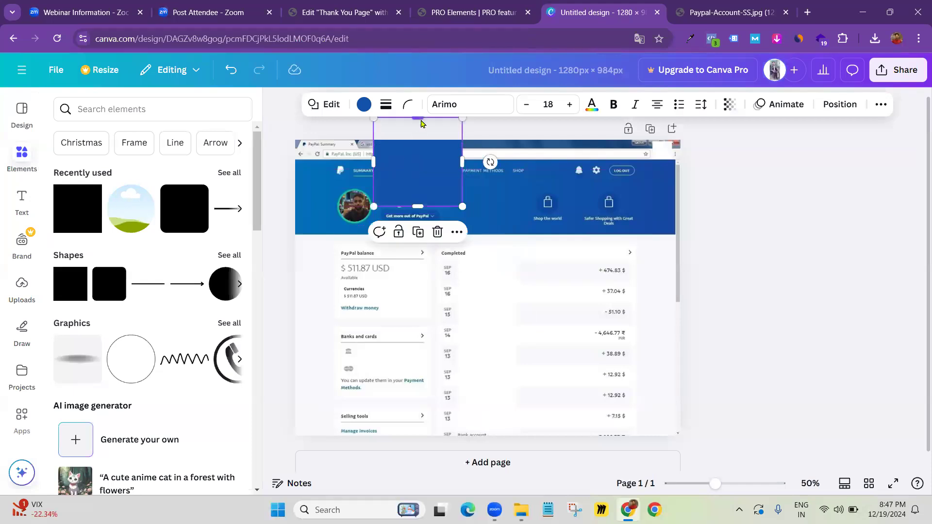
pyautogui.moveTo(421, 117); pyautogui.dragTo(452, 206)
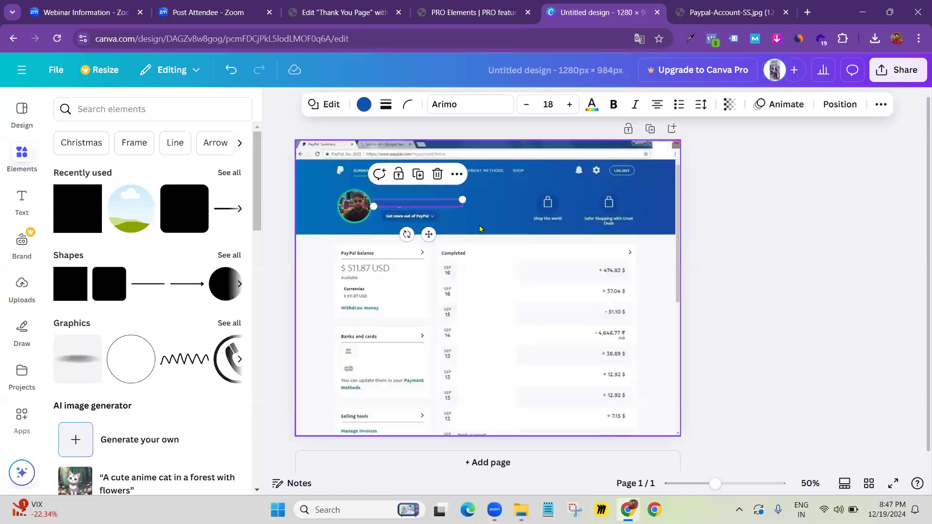
pyautogui.click(743, 248)
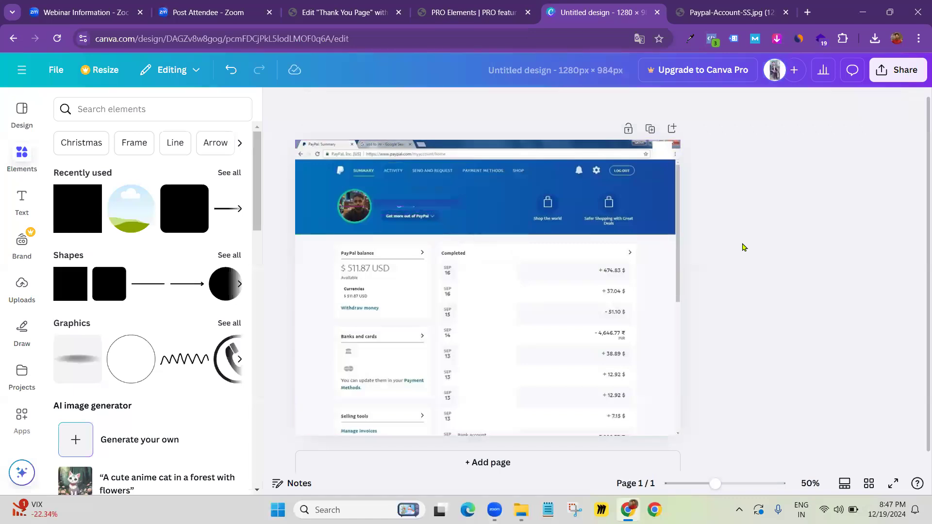
pyautogui.click(434, 200)
pyautogui.moveTo(425, 197); pyautogui.dragTo(426, 196)
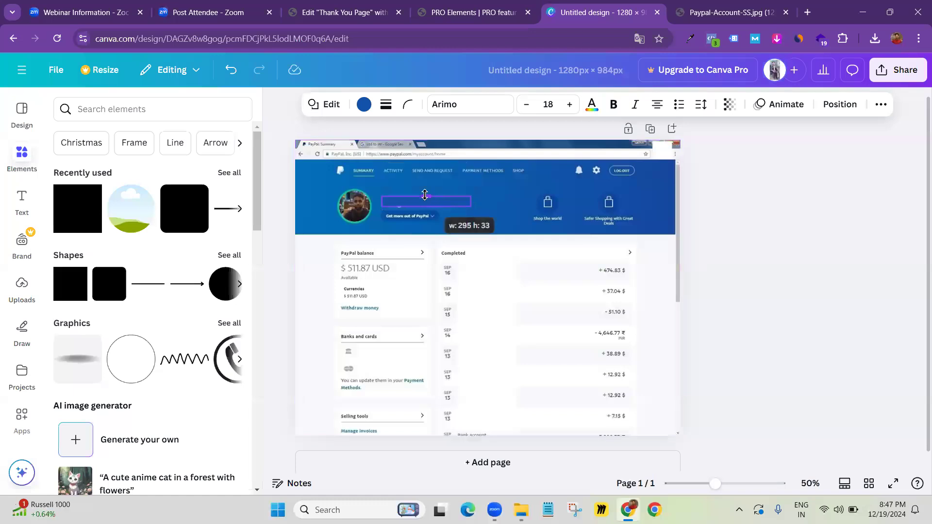
pyautogui.click(707, 241)
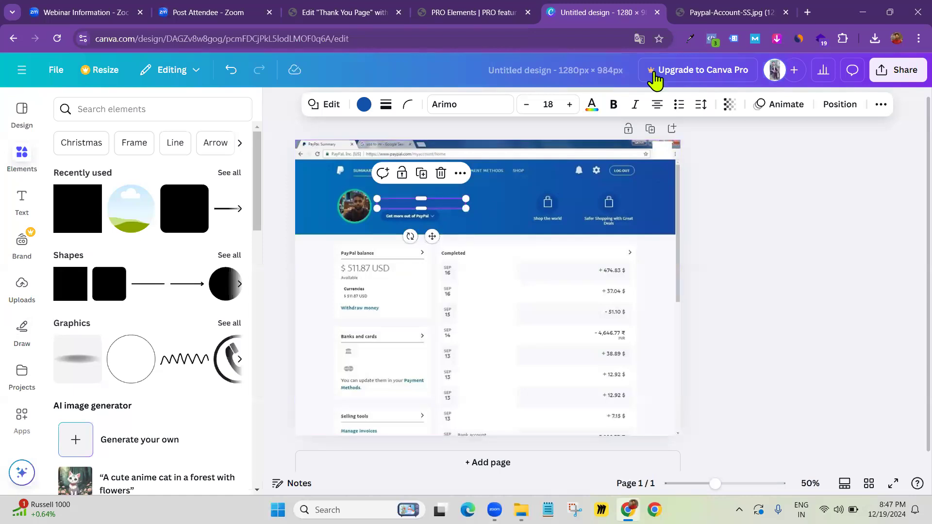
# Search 'eye dropper chrome extension' in a new tab, open its Web Store page, then return to Canva
pyautogui.click(690, 40)
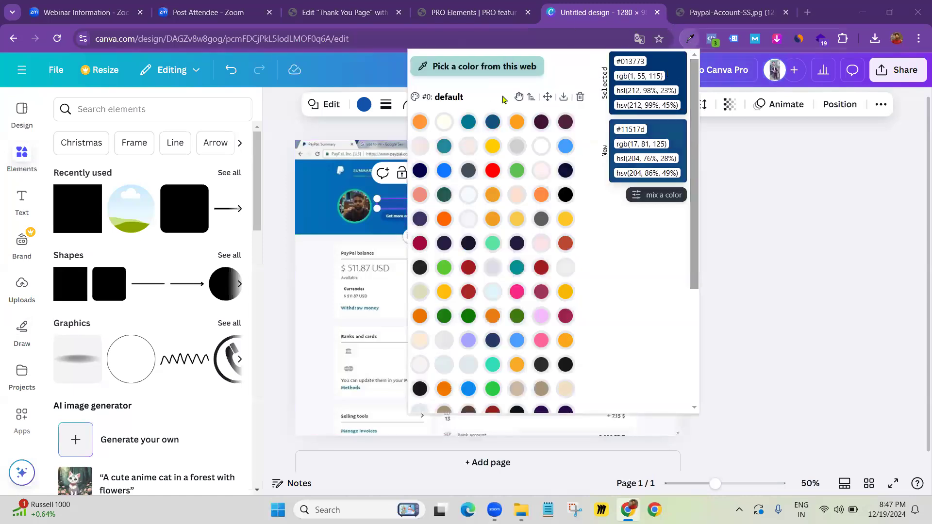
pyautogui.click(483, 76)
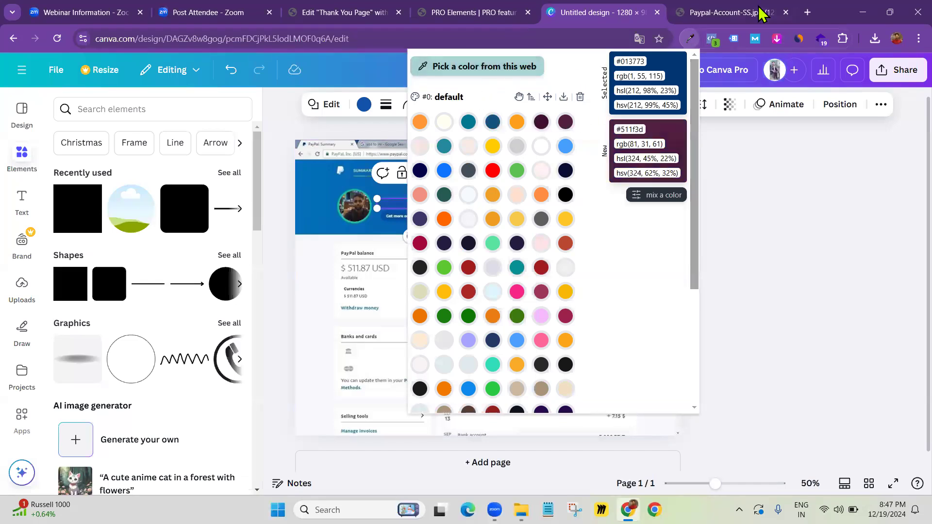
pyautogui.click(807, 12)
pyautogui.write('ey')
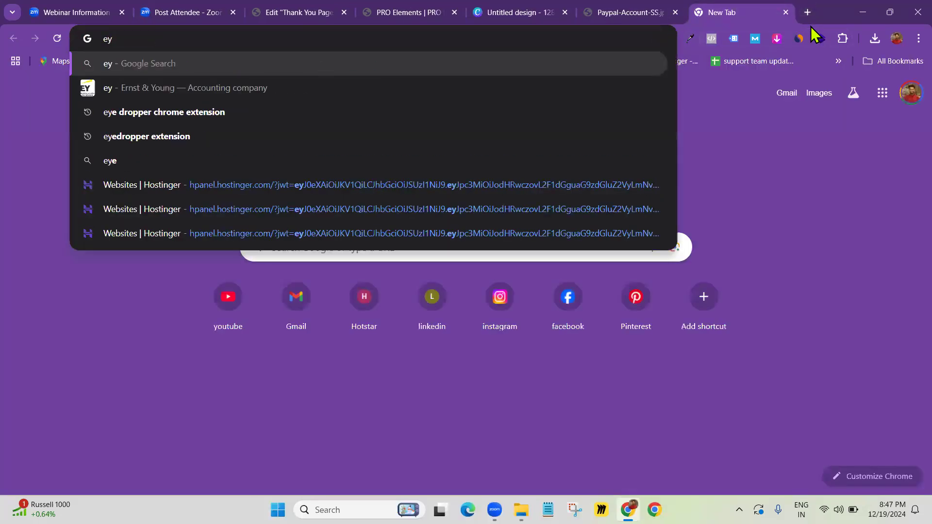
pyautogui.write('edrp ex')
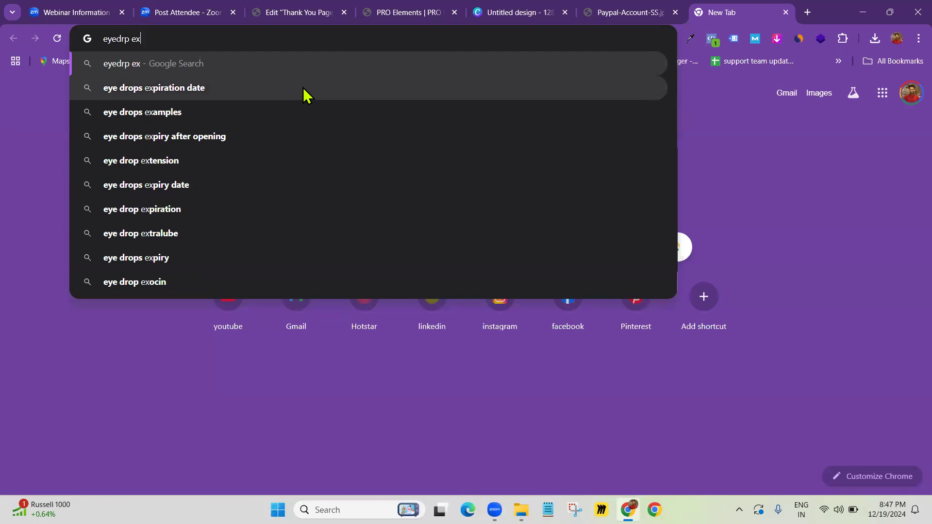
pyautogui.press('BackSpace')
pyautogui.press('BackSpace')
pyautogui.press('BackSpace')
pyautogui.press('BackSpace')
pyautogui.press('BackSpace')
pyautogui.press('BackSpace')
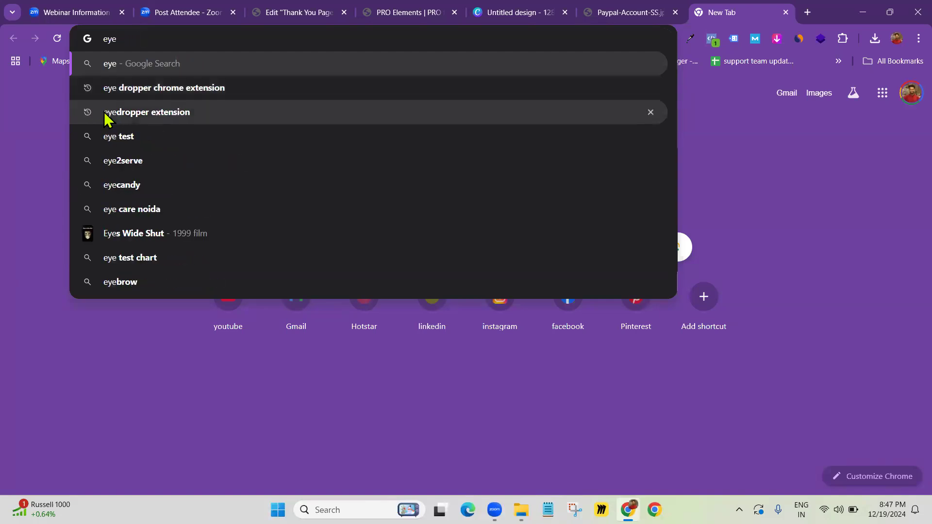
pyautogui.click(146, 94)
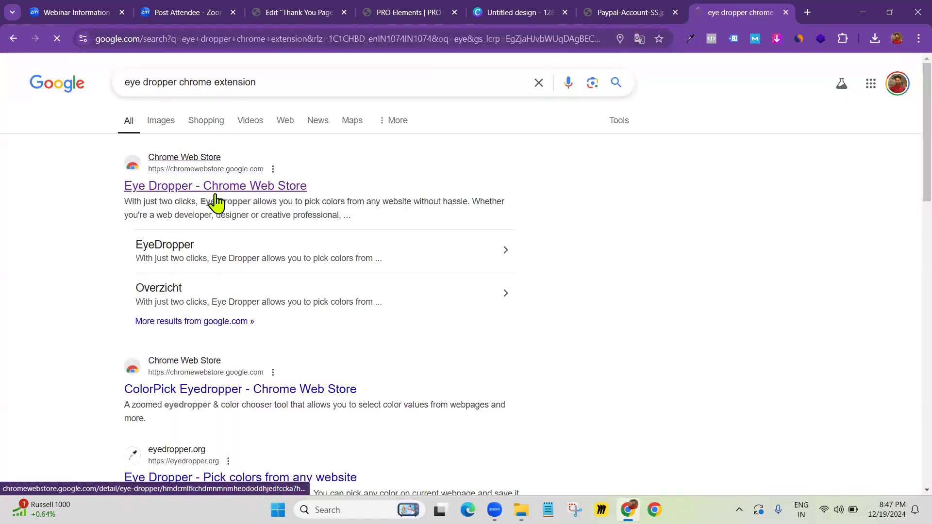
pyautogui.click(215, 194)
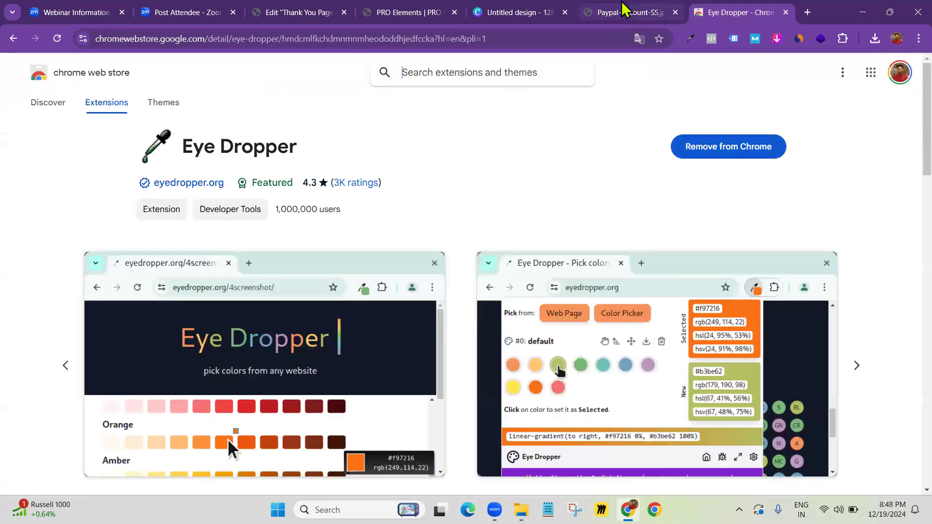
pyautogui.click(519, 10)
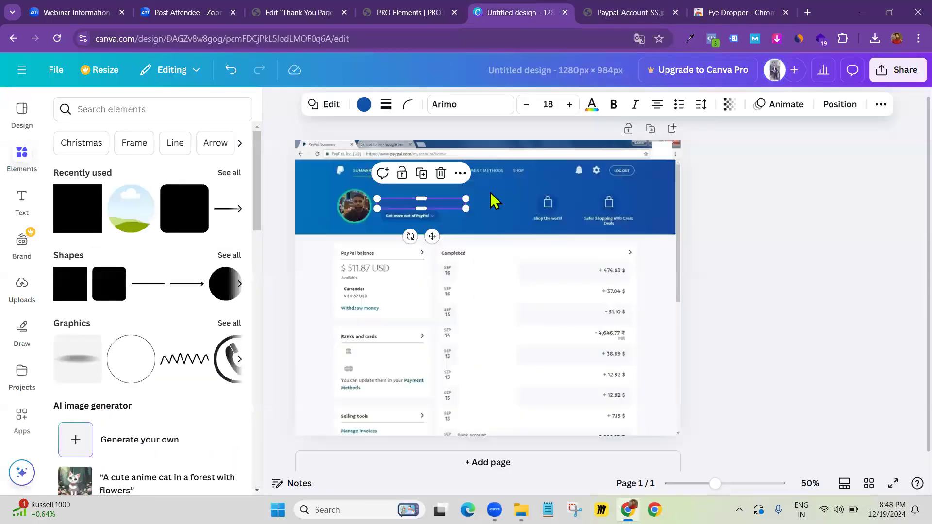
# Move the blue bar off the greeting and sample the PayPal header blue with the eyedropper
pyautogui.click(473, 248)
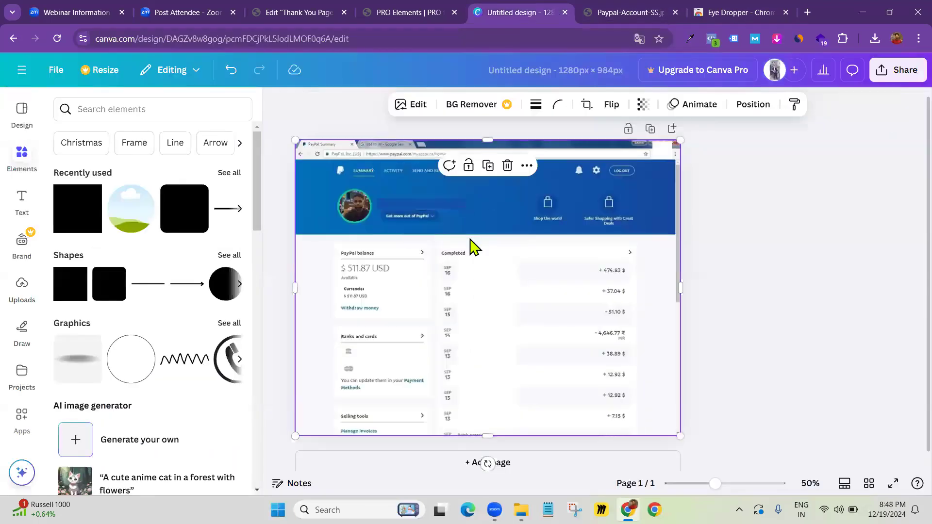
pyautogui.moveTo(445, 202); pyautogui.dragTo(518, 185)
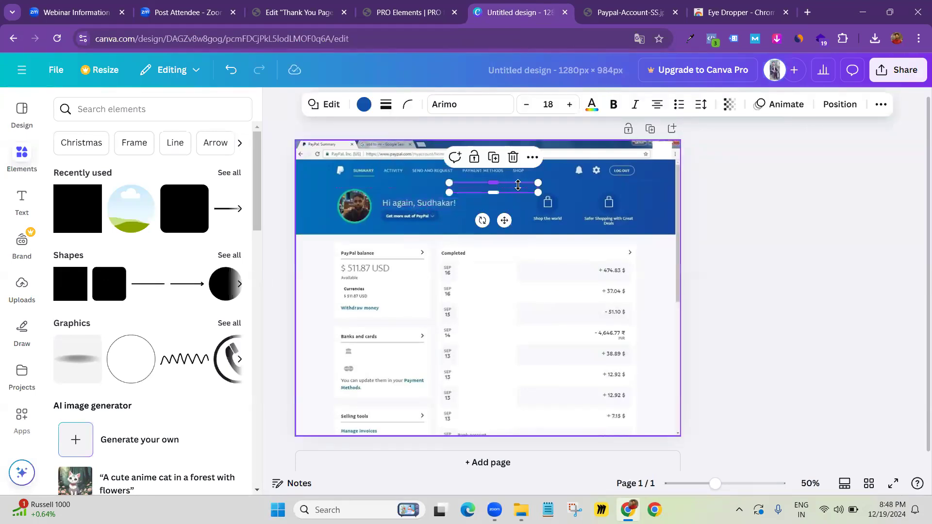
pyautogui.click(690, 39)
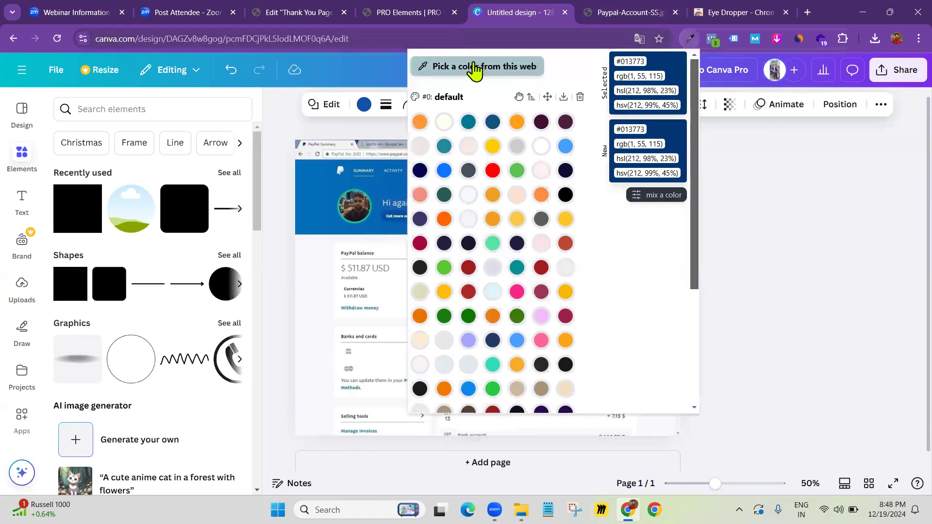
pyautogui.click(456, 75)
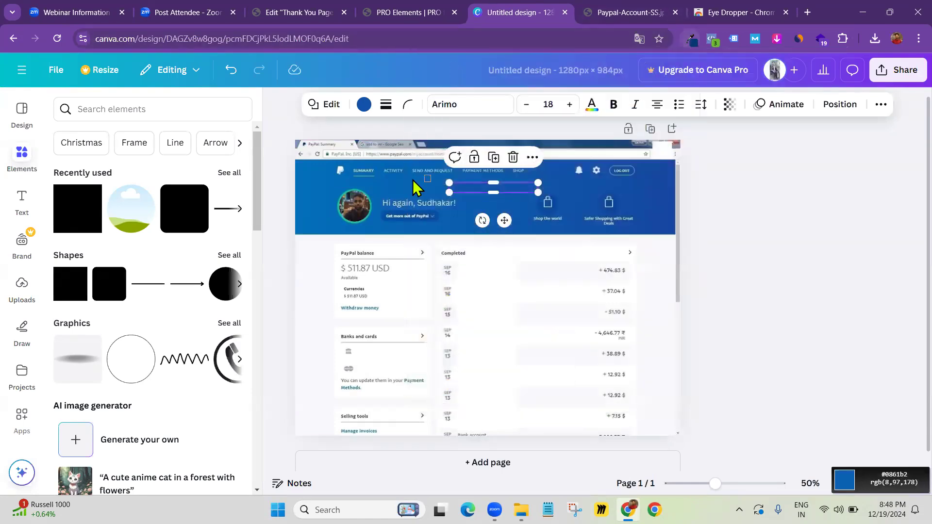
pyautogui.click(384, 209)
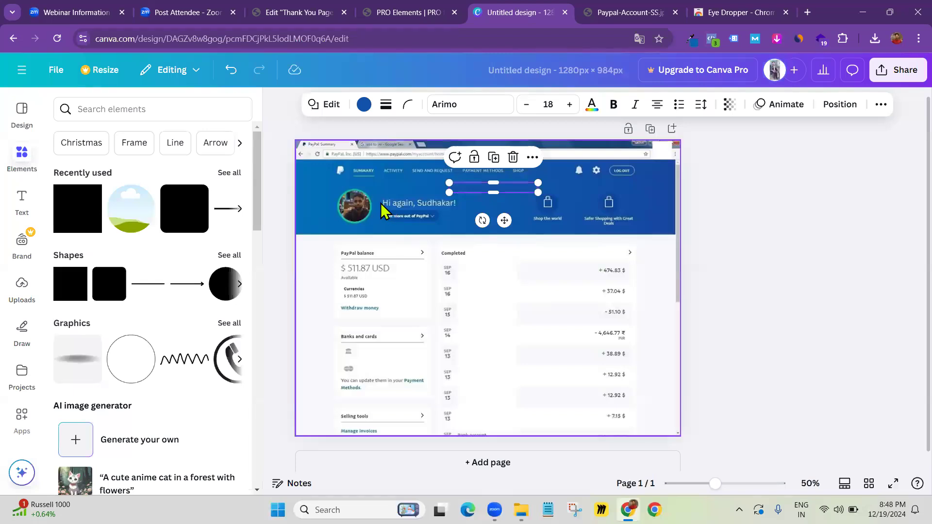
pyautogui.click(692, 40)
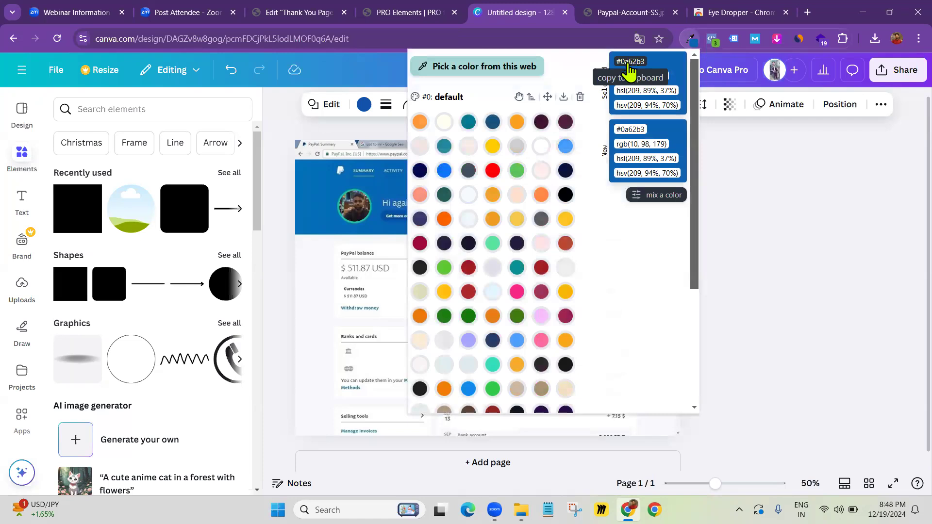
pyautogui.click(322, 214)
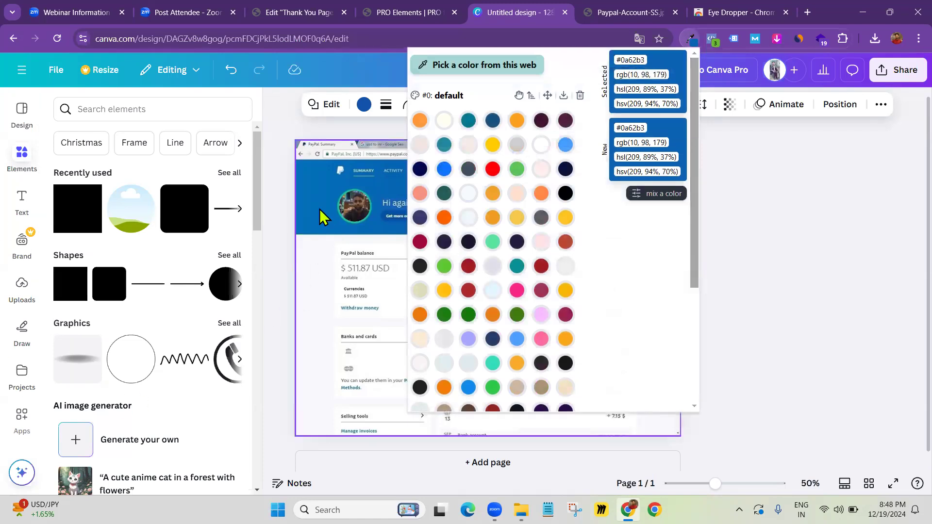
# Change the box's fill colour to hex #0A62B3
pyautogui.click(497, 187)
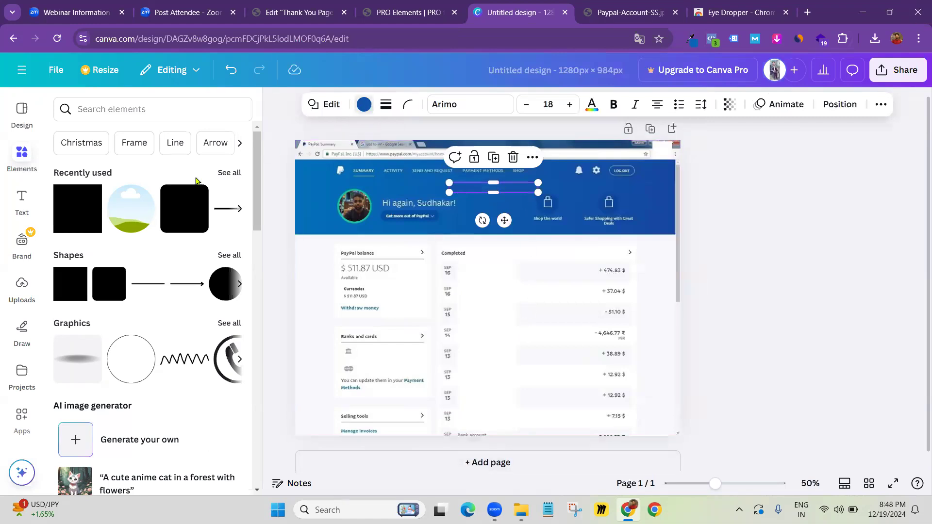
pyautogui.click(132, 201)
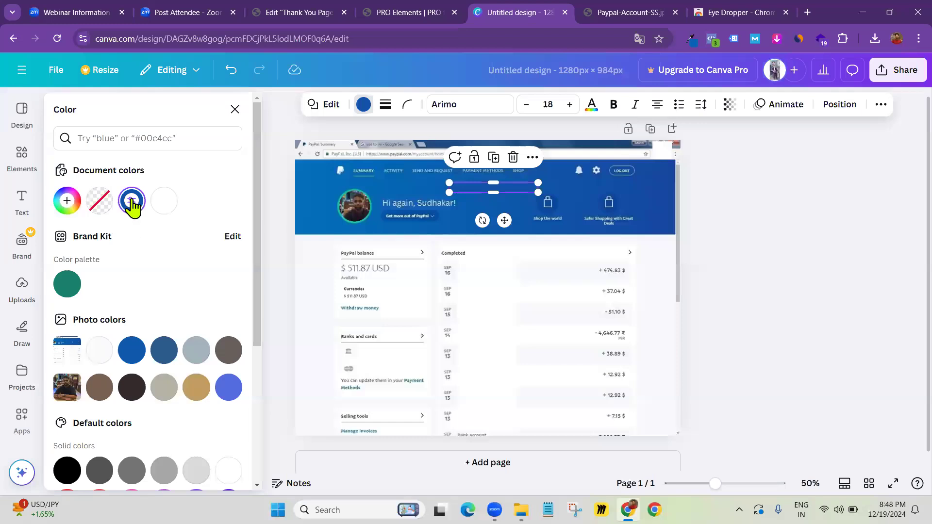
pyautogui.click(131, 201)
pyautogui.moveTo(139, 358)
pyautogui.mouseDown()
pyautogui.moveTo(95, 360)
pyautogui.moveTo(156, 358)
pyautogui.moveTo(145, 362)
pyautogui.mouseUp()
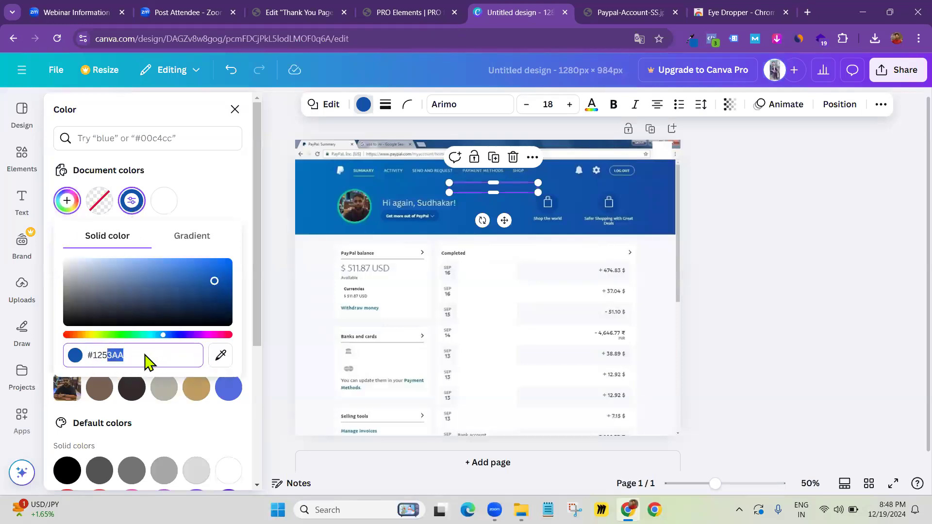
pyautogui.hotkey('ctrl', 'a')
pyautogui.write('#0A62B3')
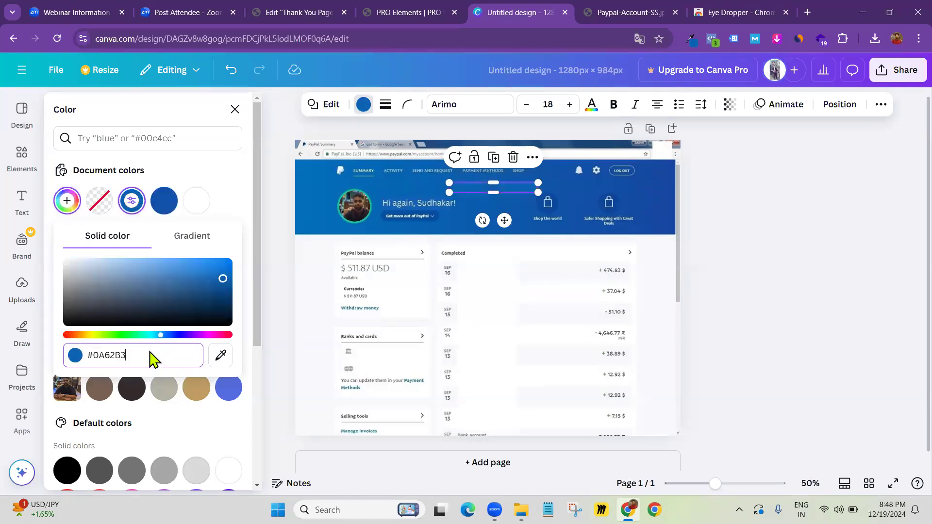
pyautogui.click(752, 268)
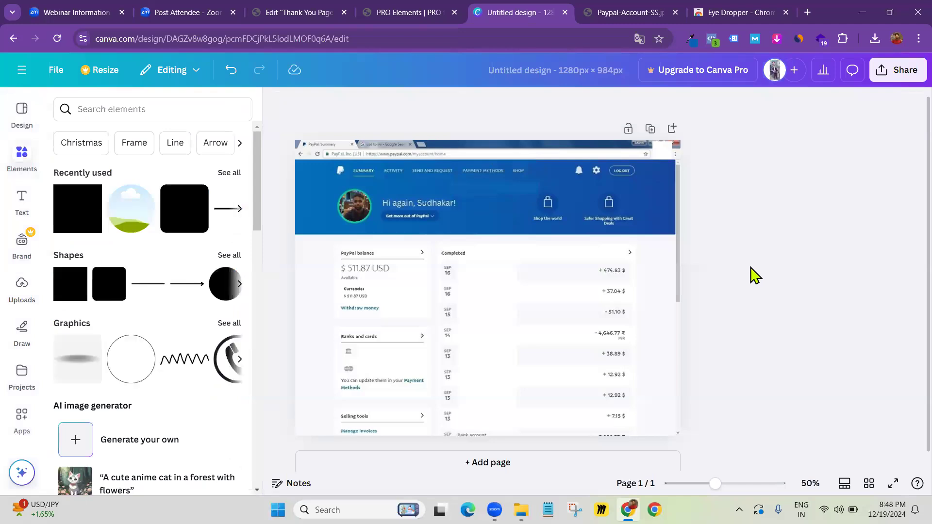
# Make the blue box narrower and move it down off the greeting onto the transactions area
pyautogui.moveTo(523, 195); pyautogui.dragTo(454, 204)
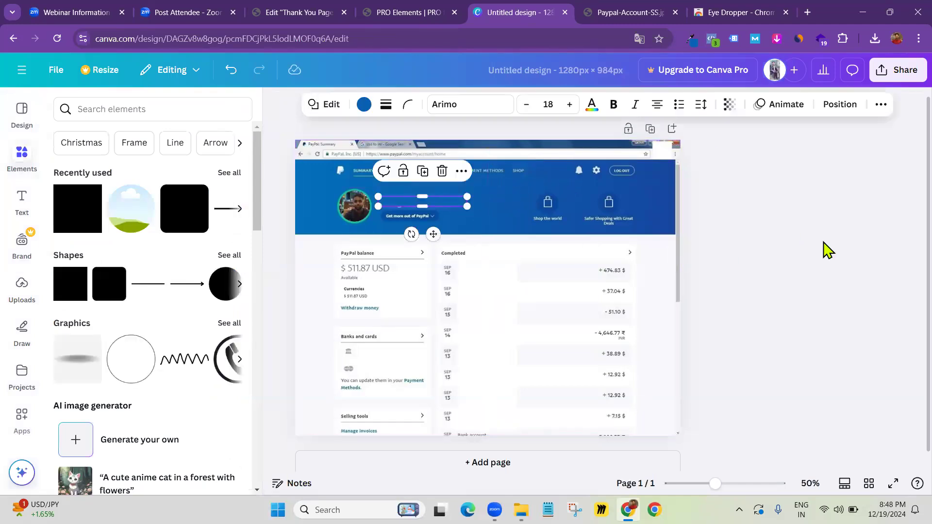
pyautogui.click(824, 243)
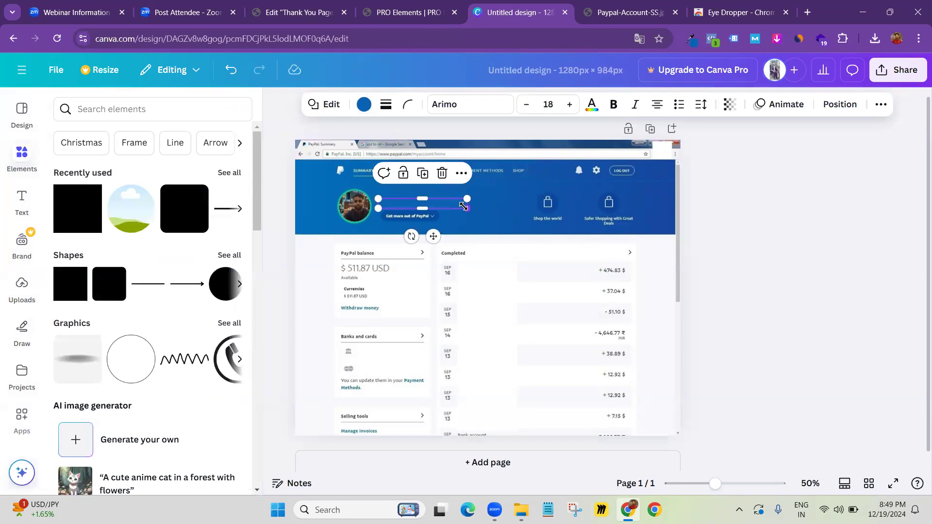
pyautogui.moveTo(717, 484); pyautogui.dragTo(729, 484)
pyautogui.moveTo(558, 150)
pyautogui.mouseDown()
pyautogui.moveTo(529, 150)
pyautogui.moveTo(545, 150)
pyautogui.mouseUp()
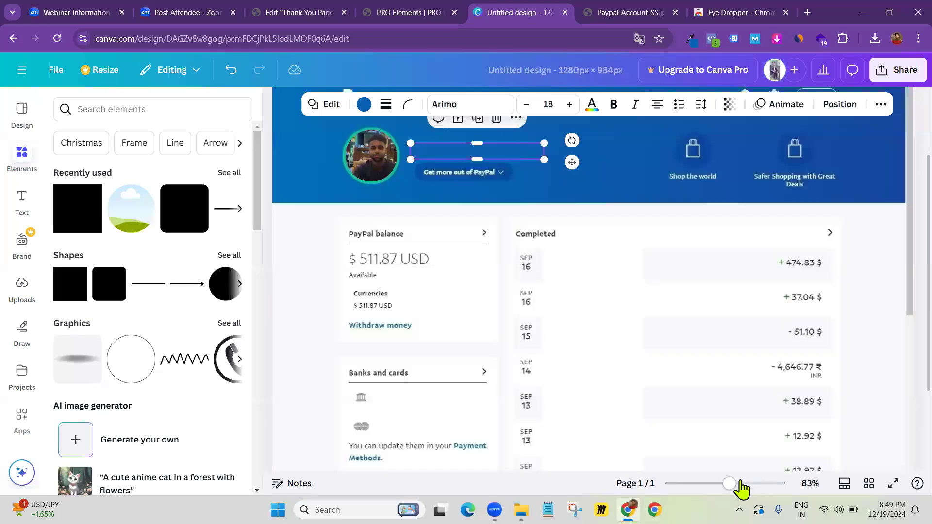
pyautogui.moveTo(728, 484); pyautogui.dragTo(710, 484)
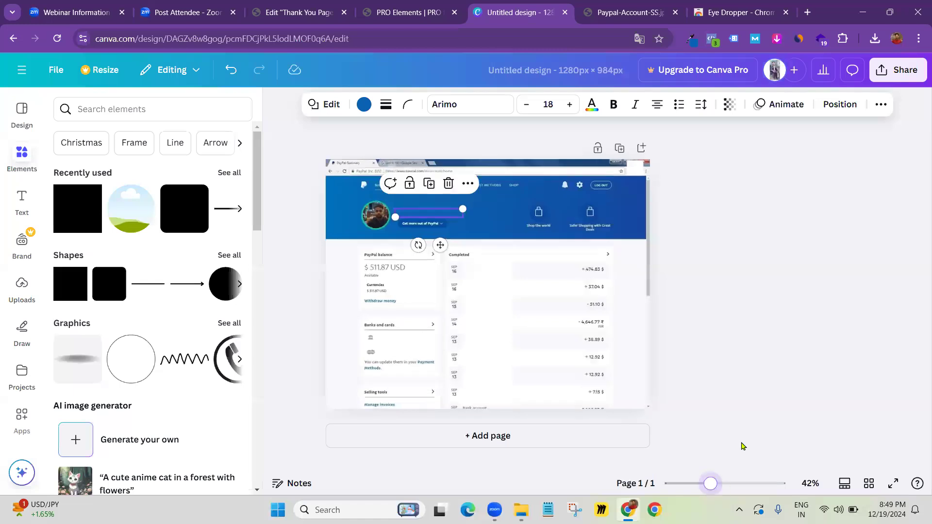
pyautogui.click(757, 350)
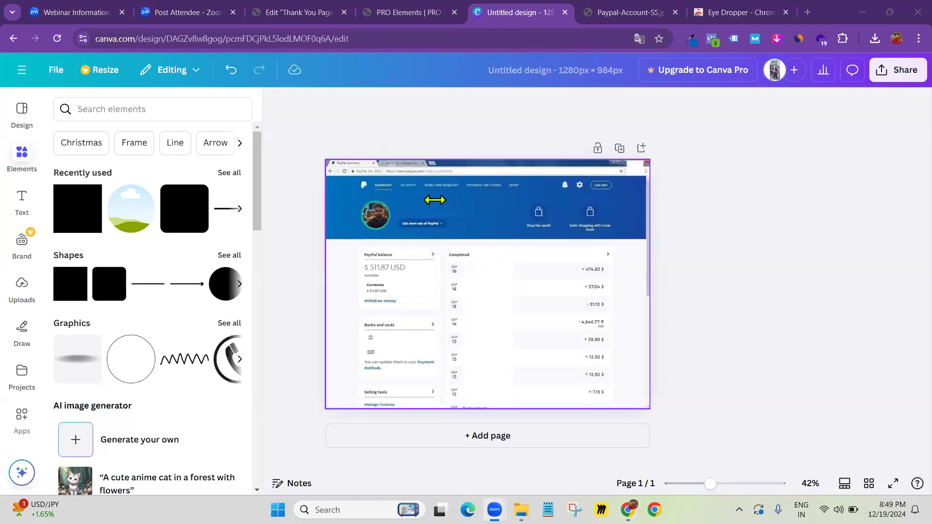
pyautogui.moveTo(437, 203); pyautogui.dragTo(519, 340)
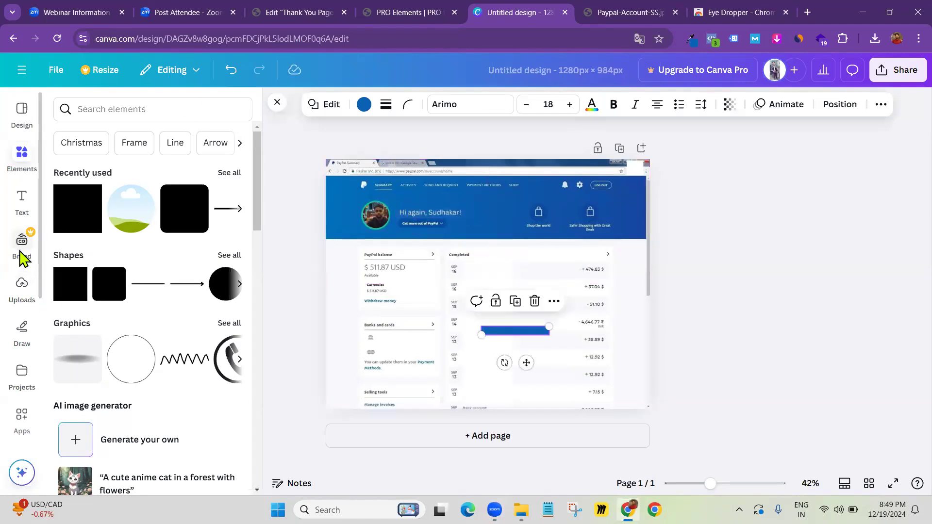
pyautogui.click(22, 199)
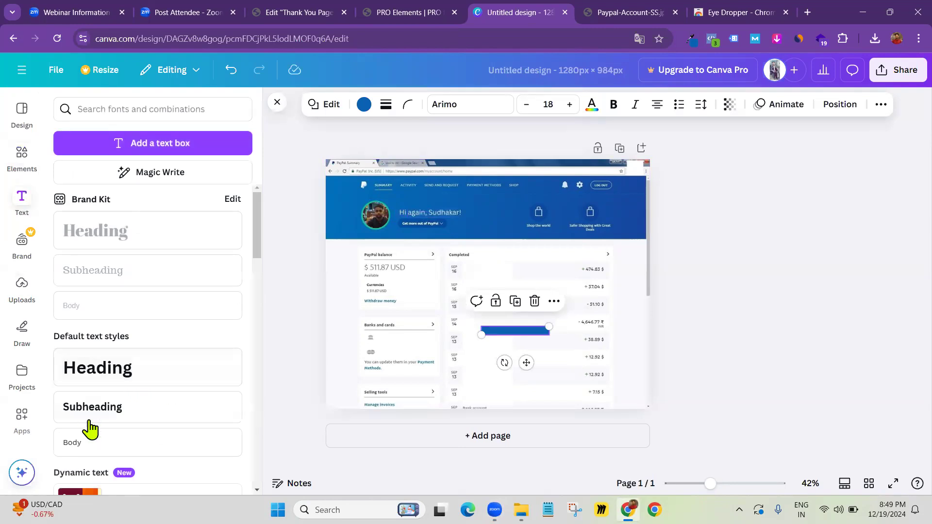
# Add a Body text box to the banner and reduce its font size to 24
pyautogui.click(81, 443)
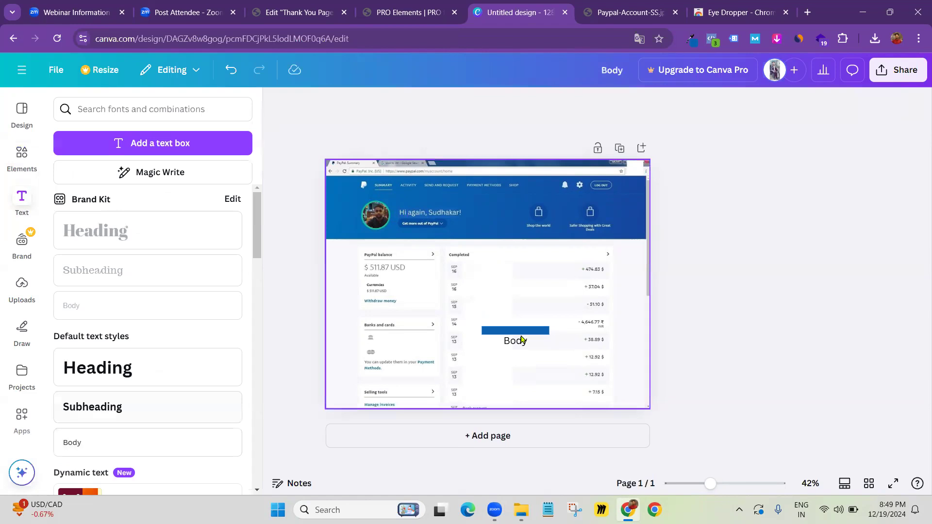
pyautogui.moveTo(510, 335); pyautogui.dragTo(449, 204)
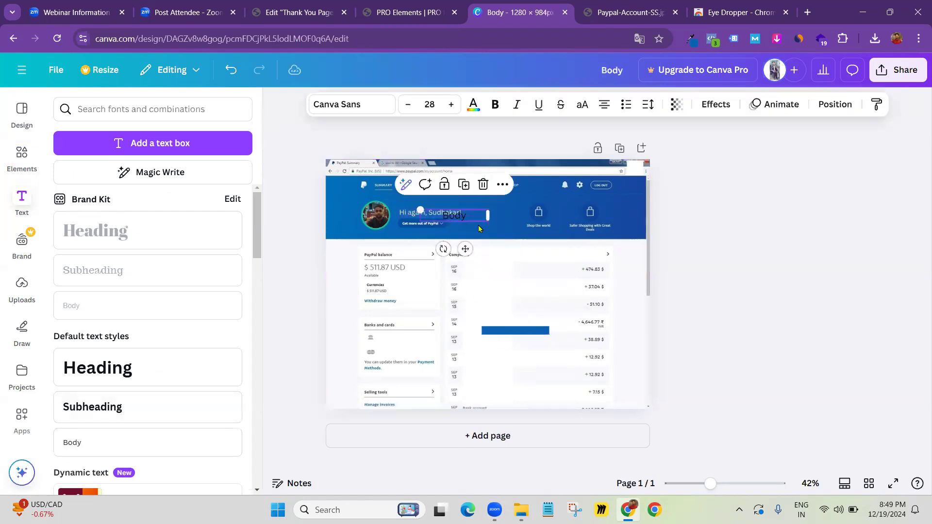
pyautogui.click(404, 105)
pyautogui.click(405, 105)
pyautogui.moveTo(461, 246); pyautogui.dragTo(465, 242)
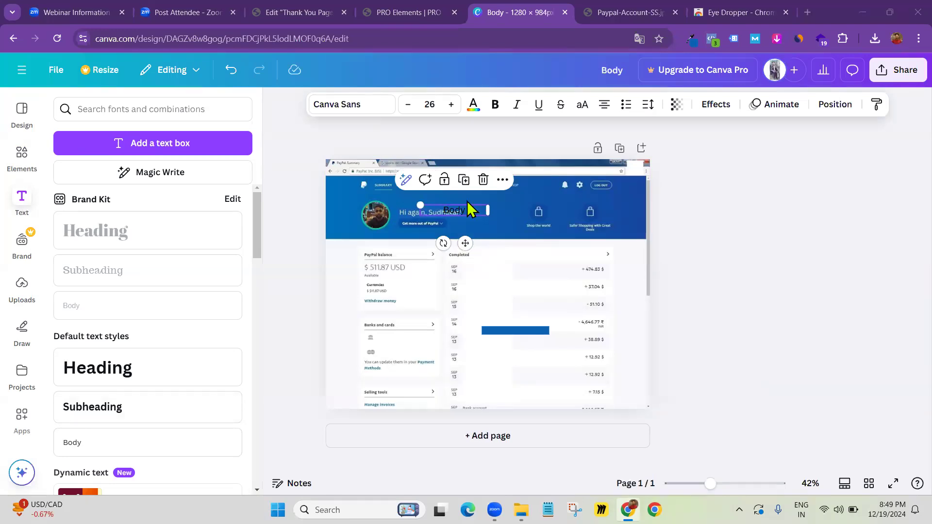
pyautogui.moveTo(460, 211); pyautogui.dragTo(451, 207)
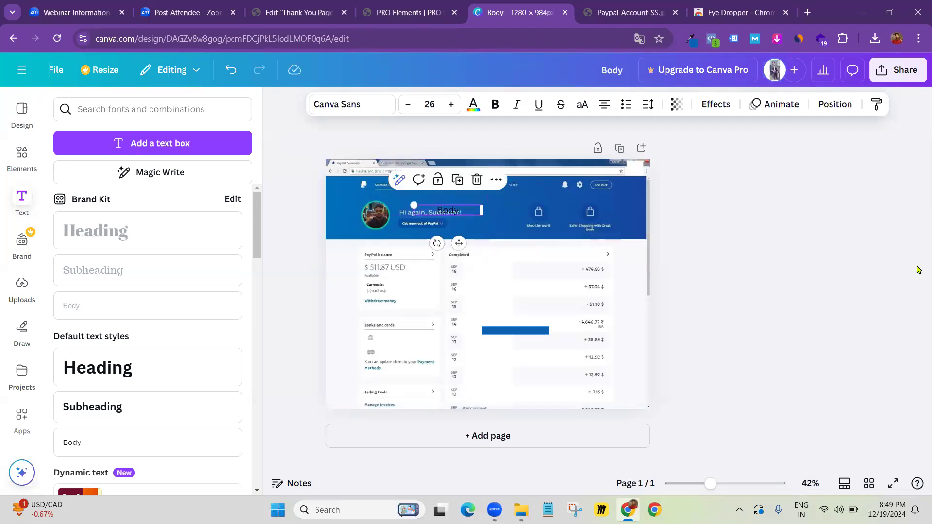
pyautogui.click(404, 105)
pyautogui.click(404, 105)
# Position the text just above the original greeting and type the new 'Hi' greeting
pyautogui.moveTo(463, 219); pyautogui.dragTo(426, 211)
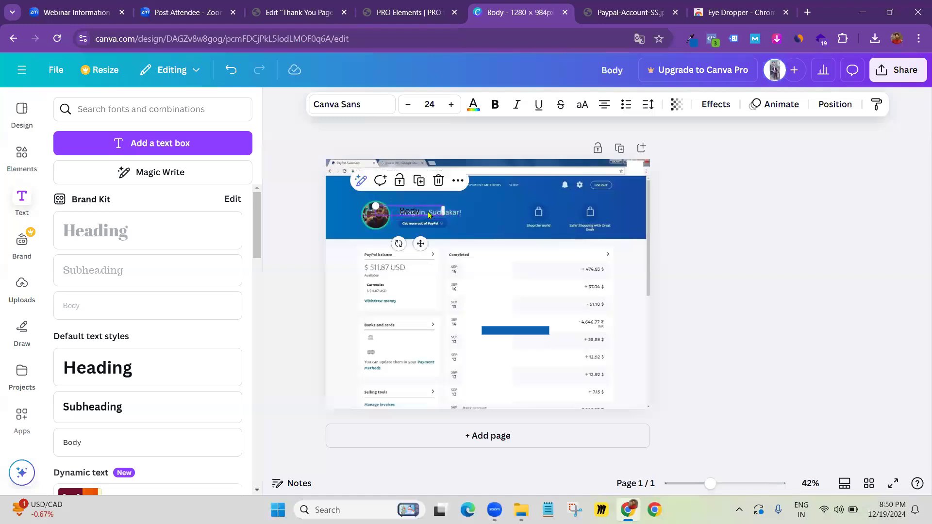
pyautogui.click(699, 228)
pyautogui.moveTo(417, 207); pyautogui.dragTo(435, 200)
pyautogui.write('Hi again,')
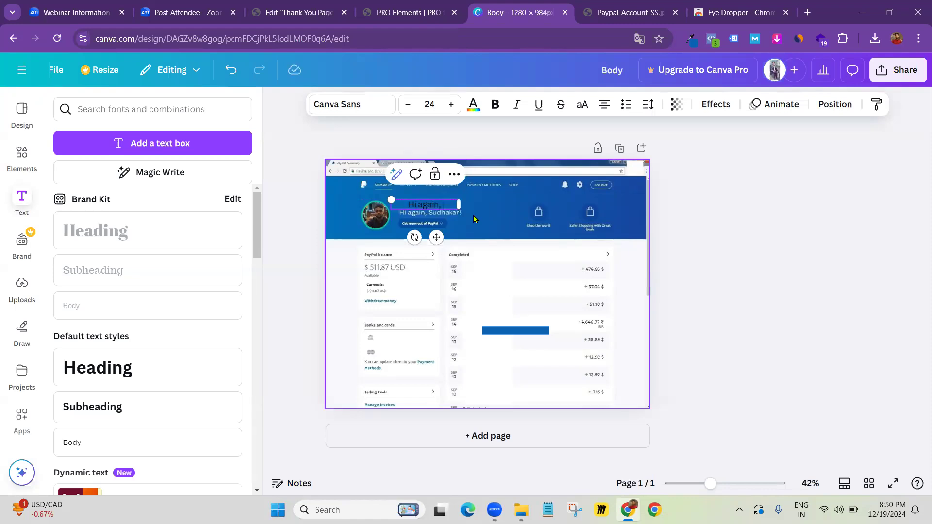
pyautogui.write('as!')
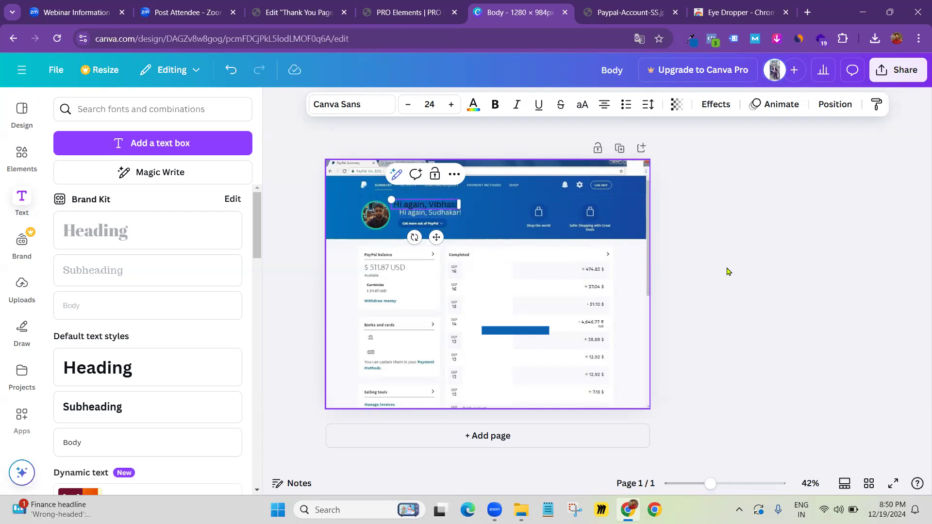
# Make the new greeting white at font size 22 and move it over the original greeting
pyautogui.click(835, 219)
pyautogui.click(441, 204)
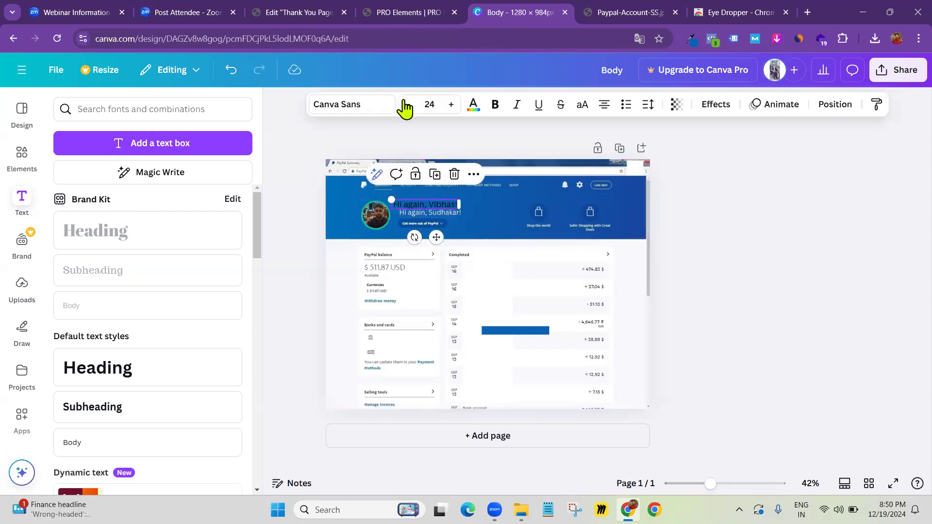
pyautogui.click(472, 108)
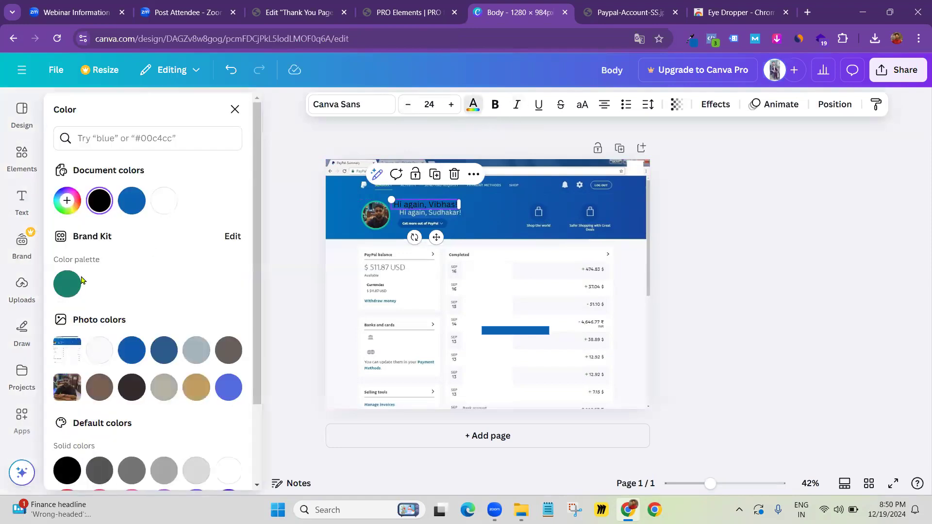
pyautogui.click(173, 210)
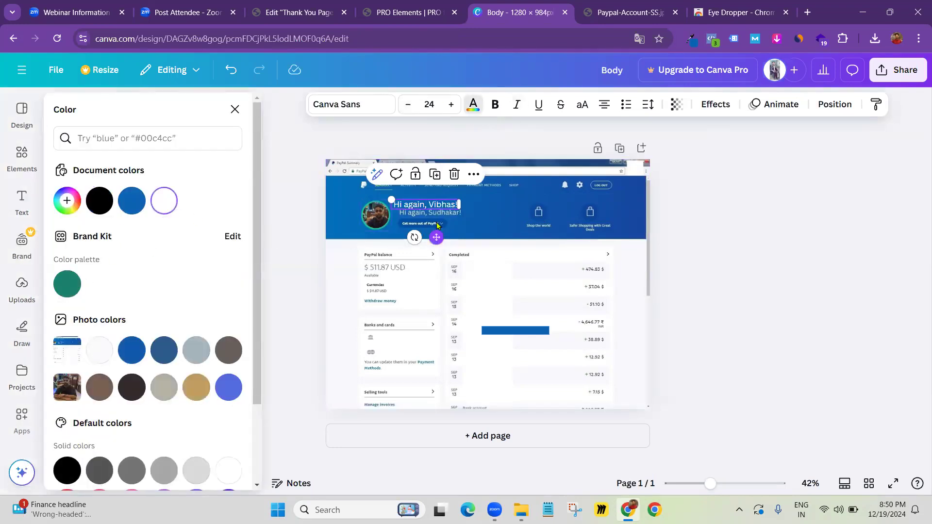
pyautogui.click(407, 105)
pyautogui.click(407, 105)
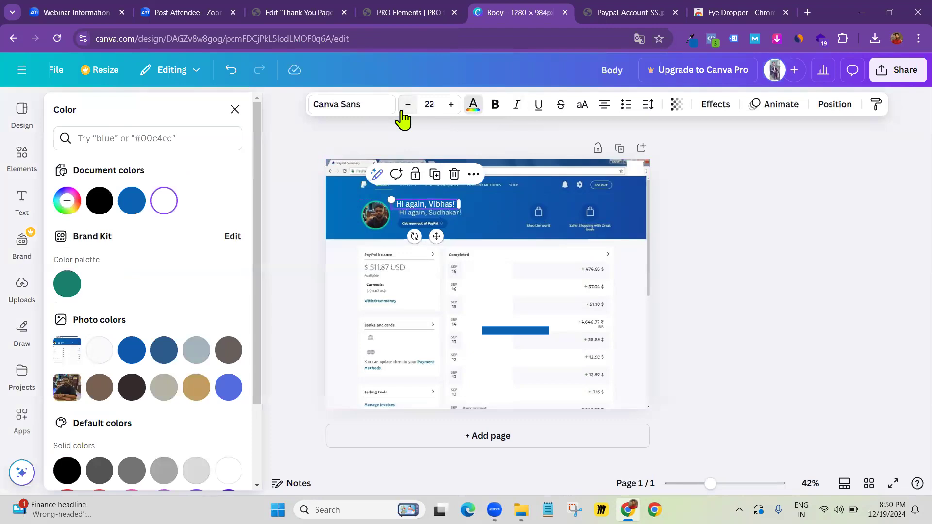
pyautogui.moveTo(434, 236); pyautogui.dragTo(440, 243)
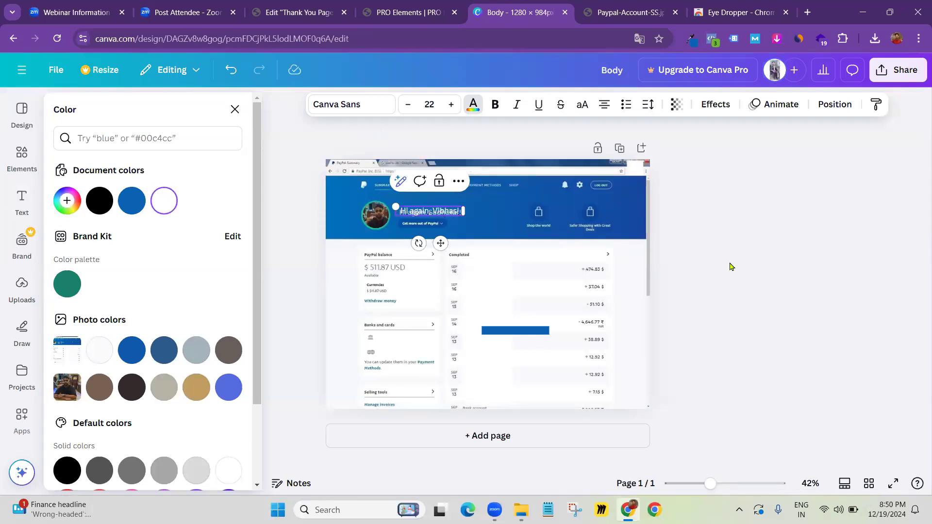
pyautogui.click(437, 242)
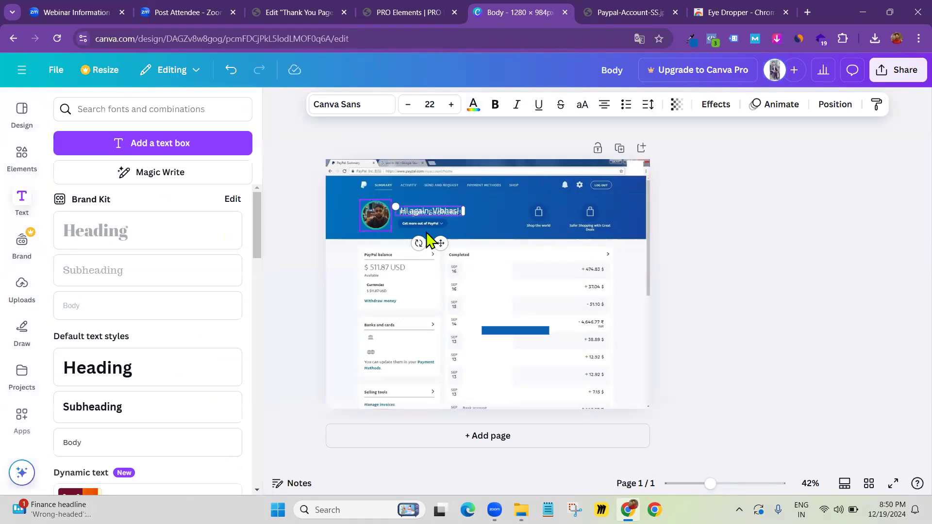
# Shrink the greeting to size 21 and nudge it down and left into place
pyautogui.click(325, 202)
pyautogui.click(333, 203)
pyautogui.click(412, 211)
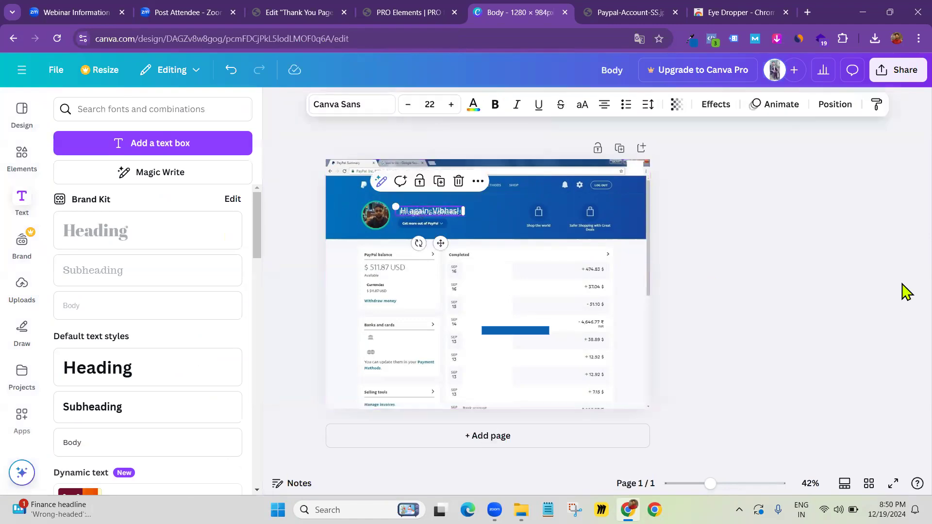
pyautogui.press('Down')
pyautogui.press('Down')
pyautogui.press('Down')
pyautogui.press('Down')
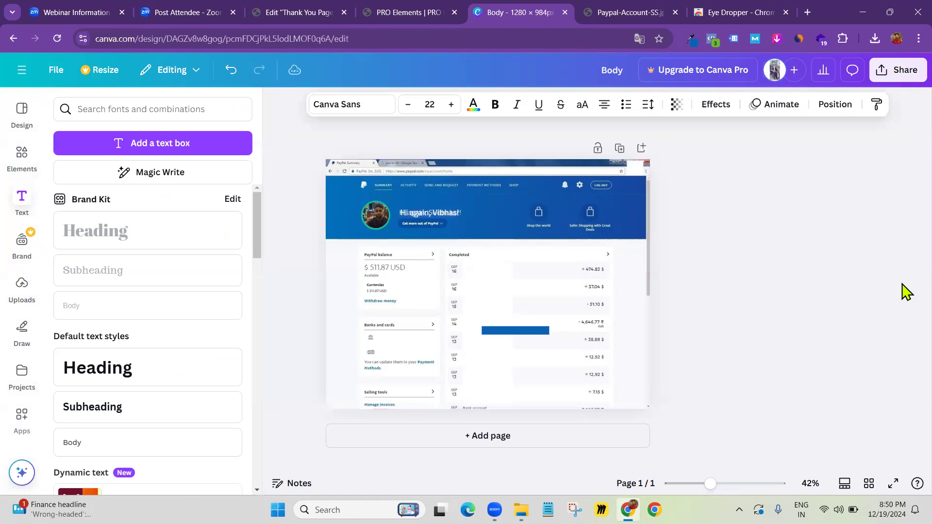
pyautogui.press('Left')
pyautogui.press('Left')
pyautogui.click(408, 106)
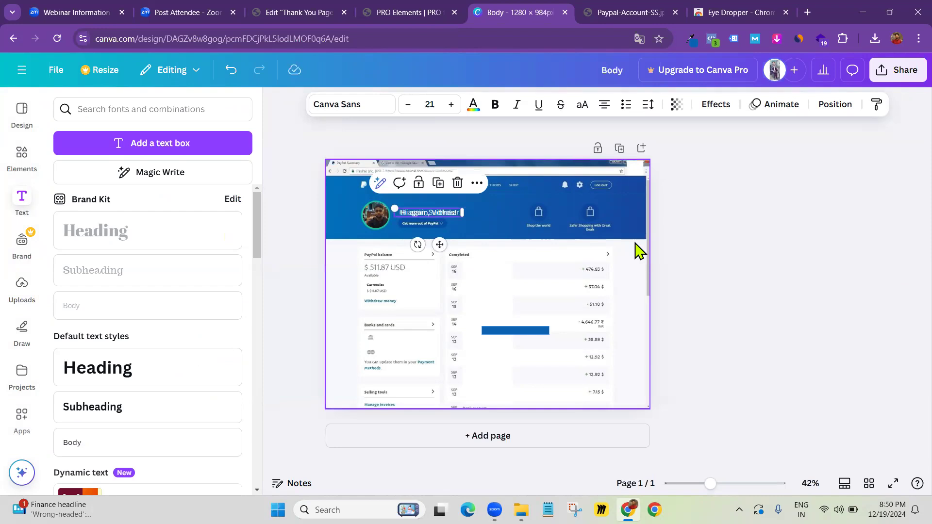
pyautogui.click(481, 218)
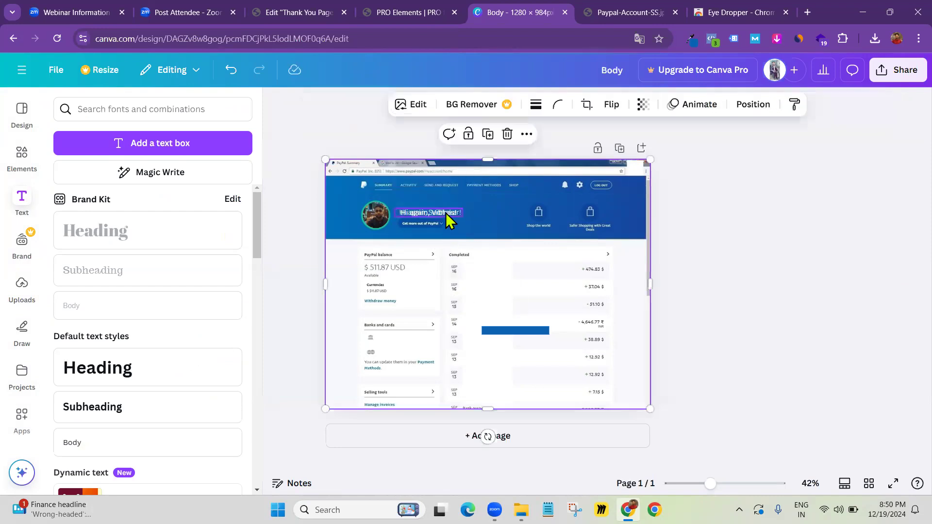
pyautogui.click(445, 213)
pyautogui.press('Left')
pyautogui.press('Left')
pyautogui.press('Left')
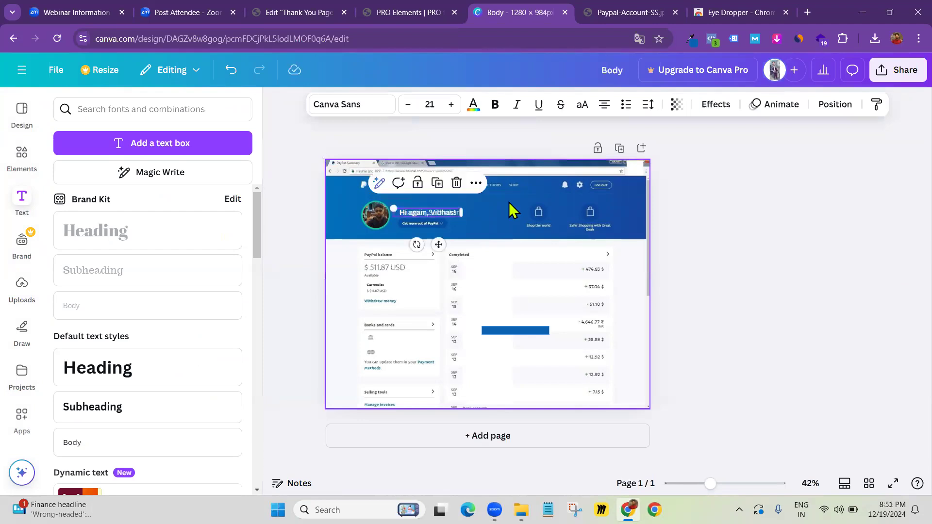
pyautogui.press('Escape')
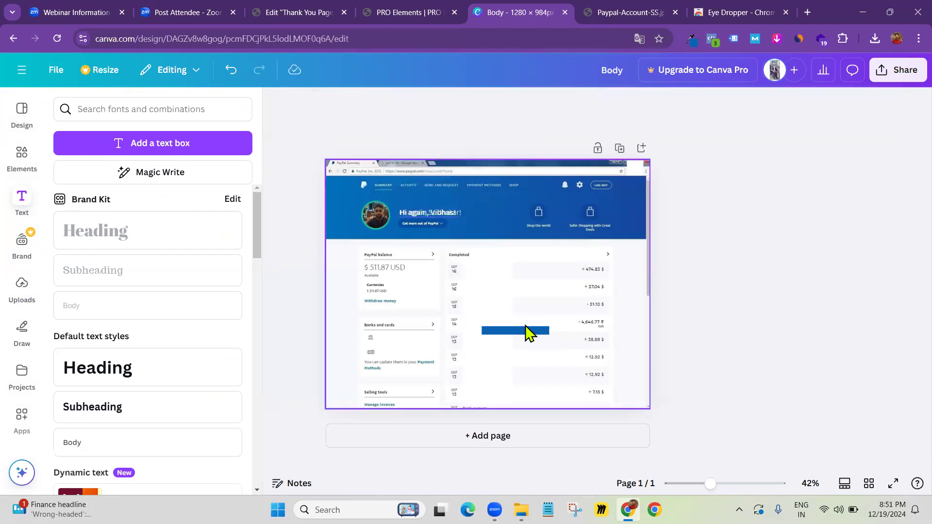
pyautogui.click(432, 213)
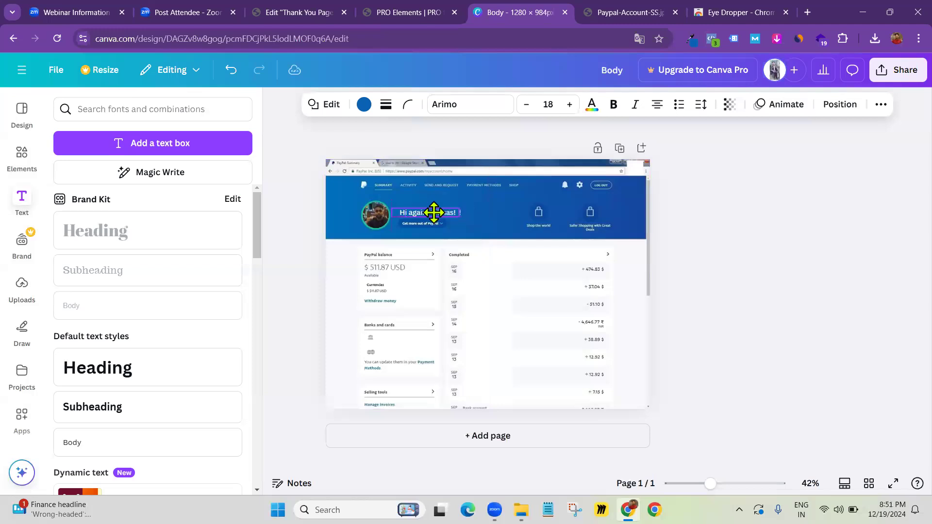
# Inspect the greeting text, screenshot and profile photo, then bring up the Share panel
pyautogui.click(796, 255)
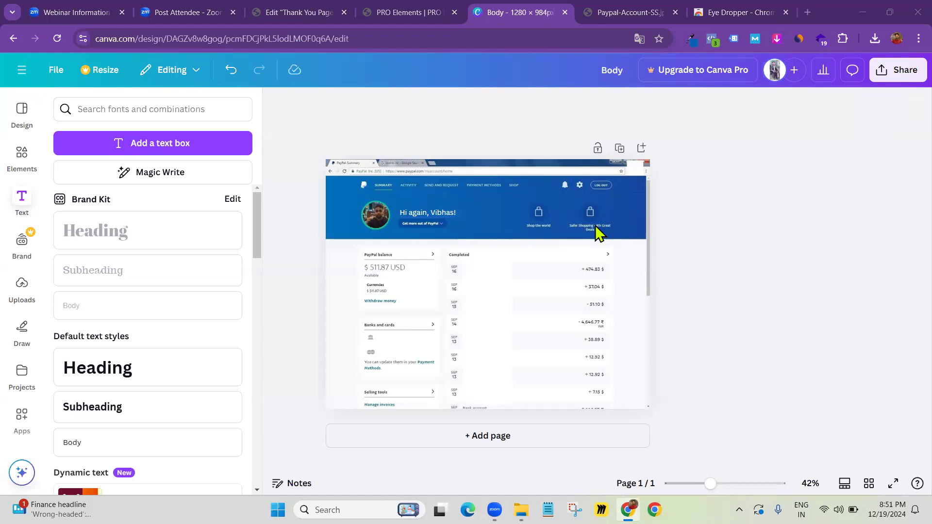
pyautogui.click(828, 281)
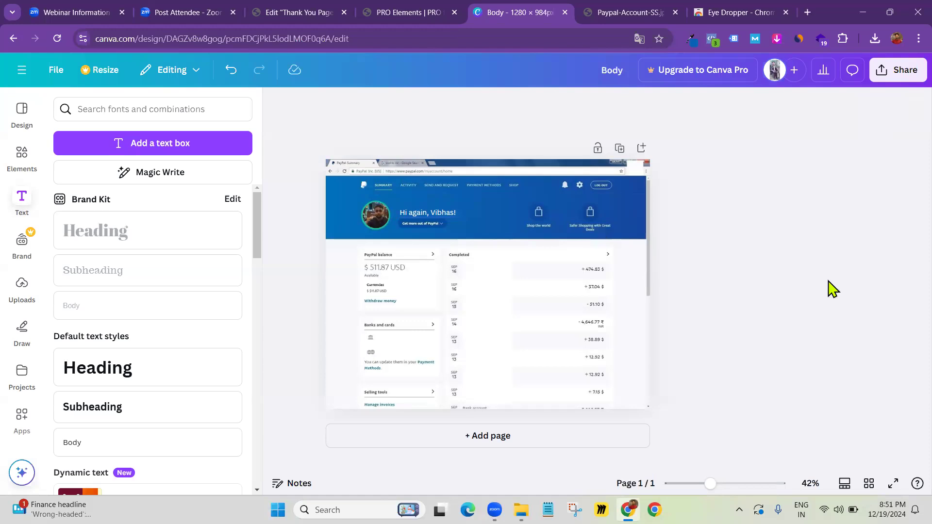
pyautogui.click(498, 207)
pyautogui.click(731, 246)
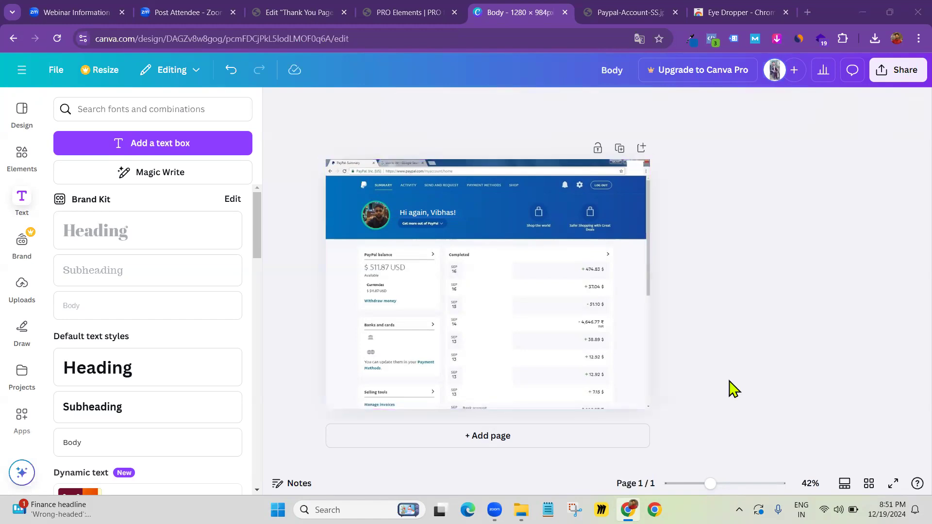
pyautogui.click(383, 221)
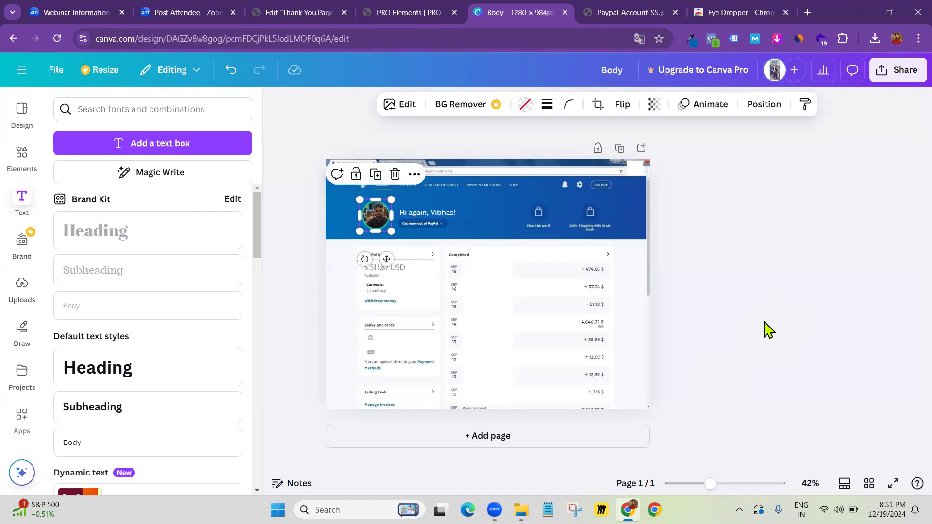
pyautogui.click(802, 317)
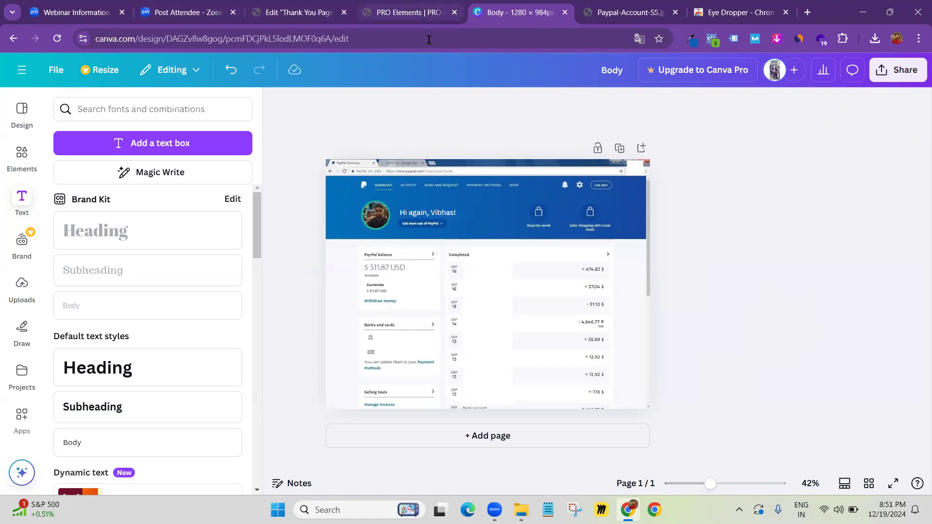
pyautogui.click(903, 71)
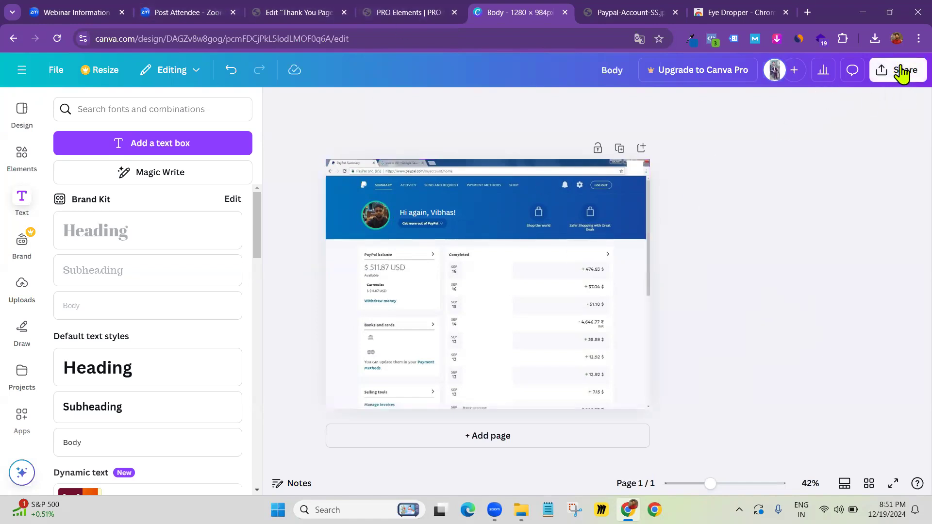
# Rename the design to 'ss paypal'
pyautogui.click(529, 127)
pyautogui.hotkey('ctrl', 'a')
pyautogui.press('BackSpace')
pyautogui.write('ss oa')
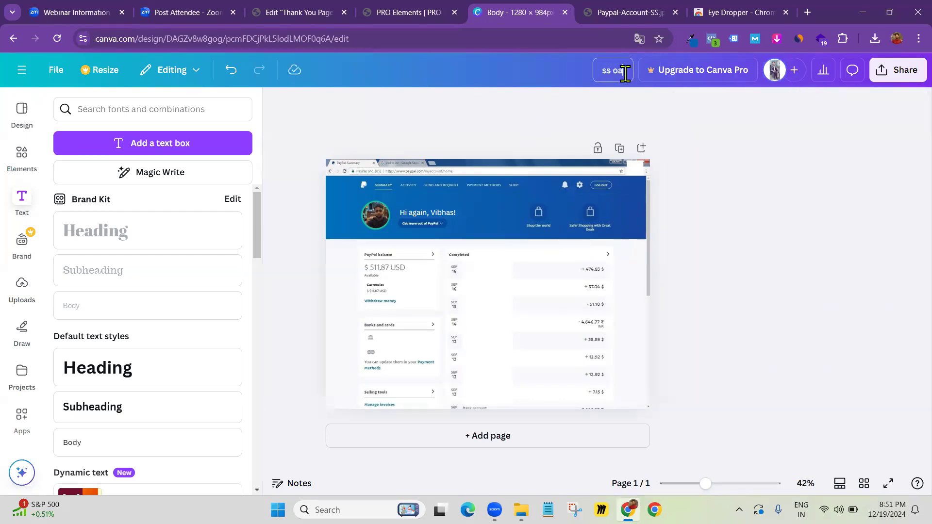
pyautogui.press('BackSpace')
pyautogui.press('BackSpace')
pyautogui.write('paypal')
# Download the design as ss paypal.png
pyautogui.click(899, 70)
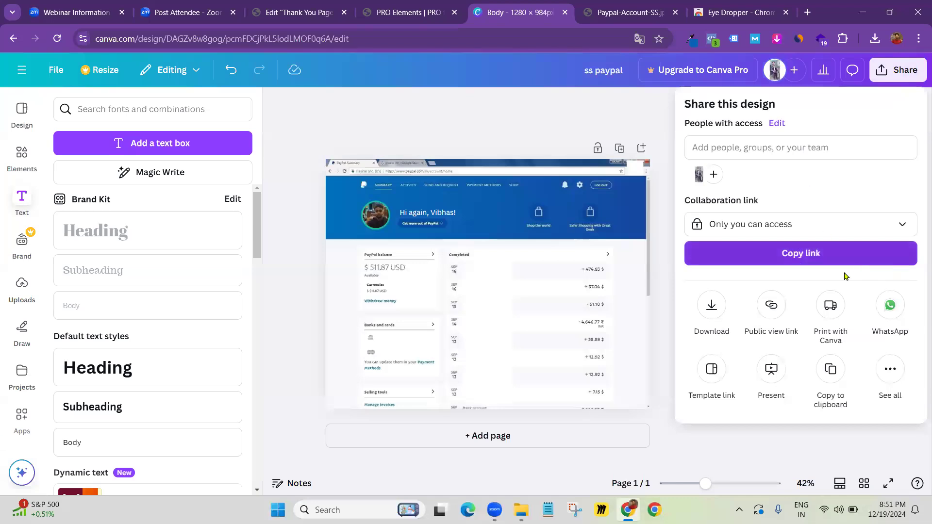
pyautogui.click(709, 311)
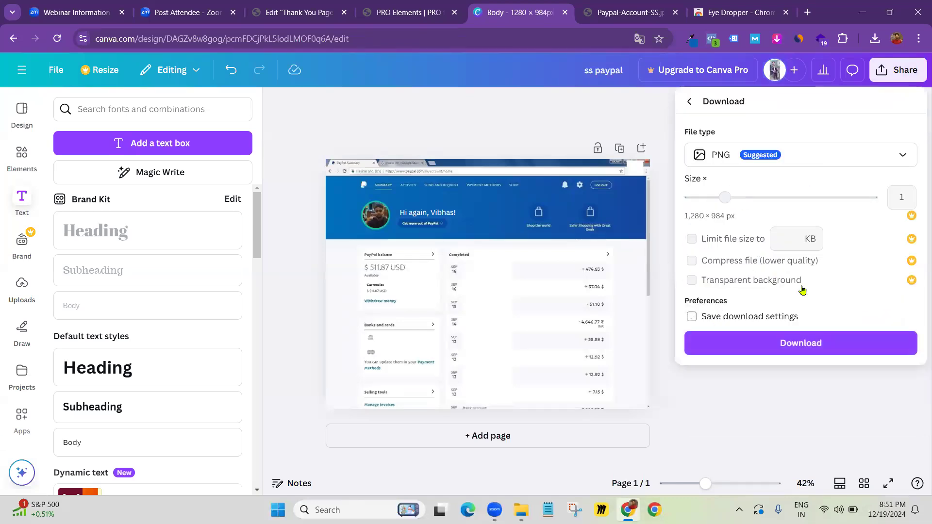
pyautogui.click(797, 344)
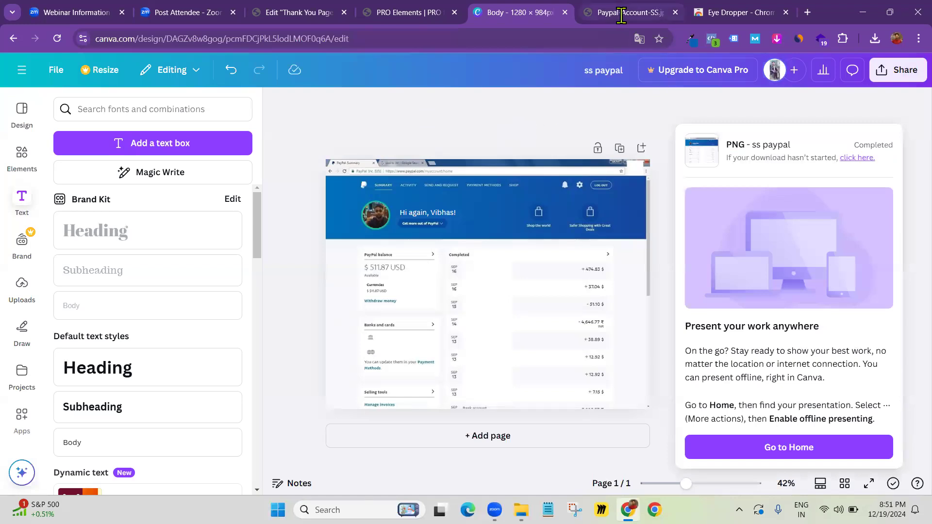
pyautogui.click(297, 13)
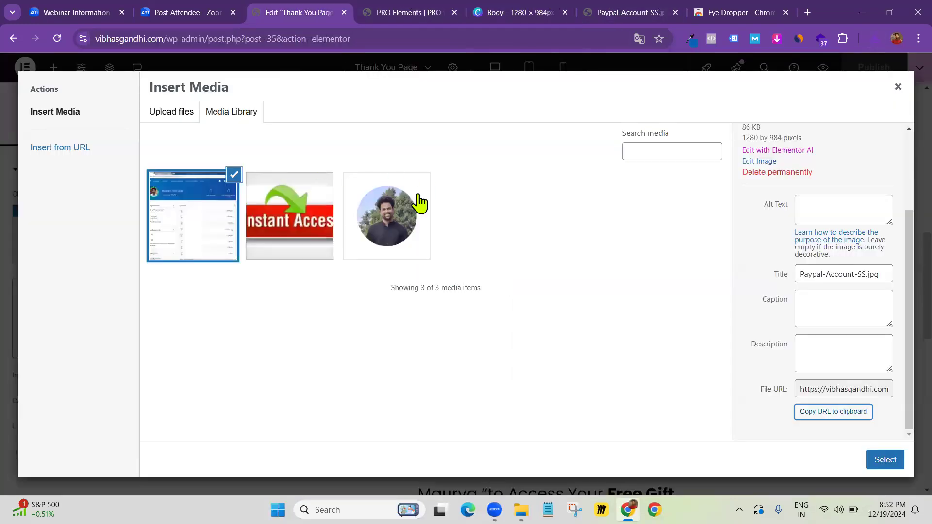
# Upload ss paypal.png from recent downloads into the media library and insert it into the image widget
pyautogui.click(875, 39)
pyautogui.moveTo(762, 96); pyautogui.dragTo(590, 248)
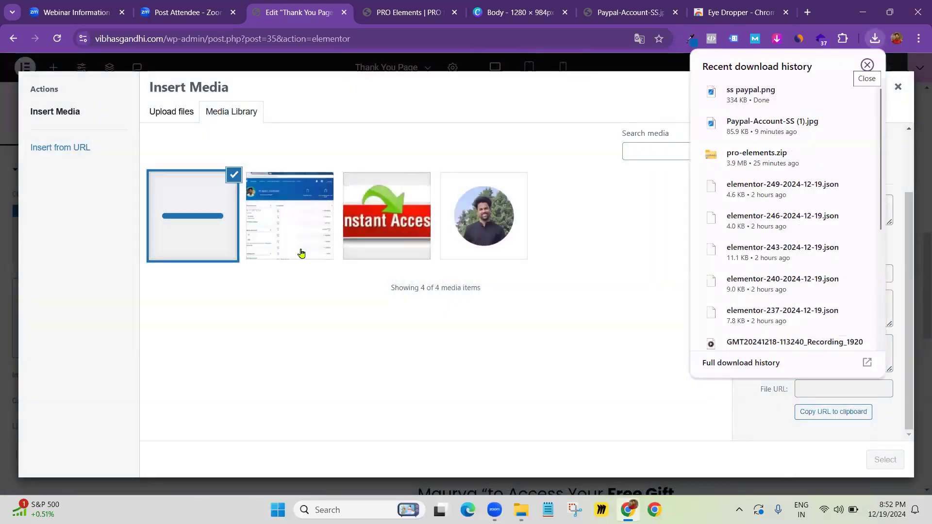
pyautogui.click(890, 460)
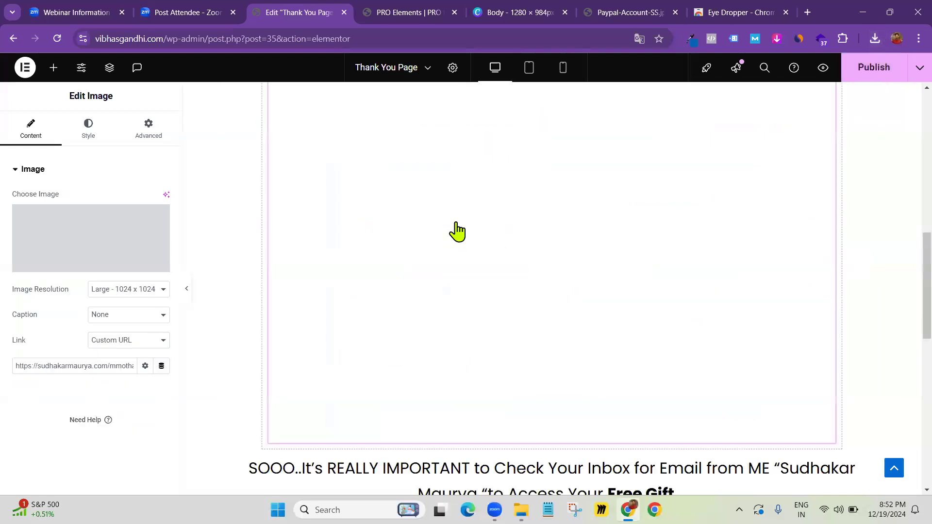
# Scroll through the Elementor canvas to review the Thank You Page's PayPal image
pyautogui.scroll(2, 558, 228)
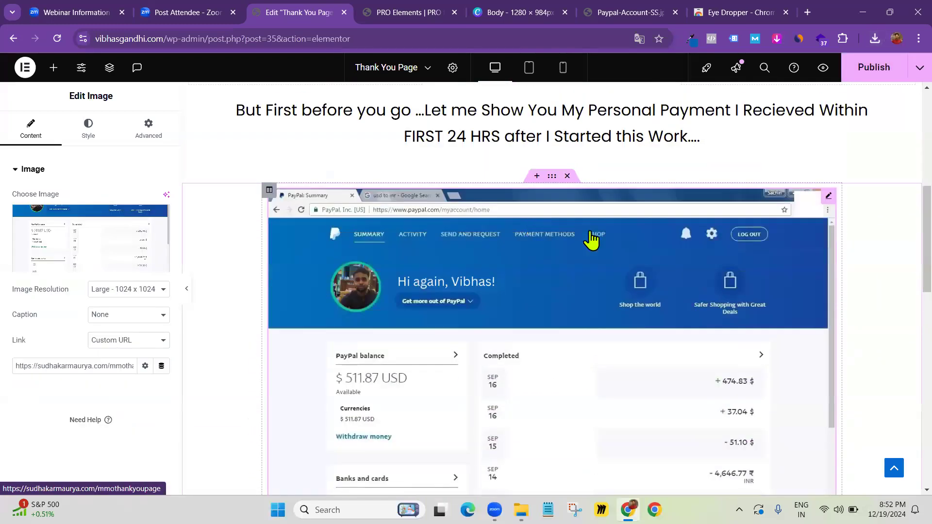
pyautogui.scroll(-10, 512, 223)
pyautogui.scroll(6, 452, 218)
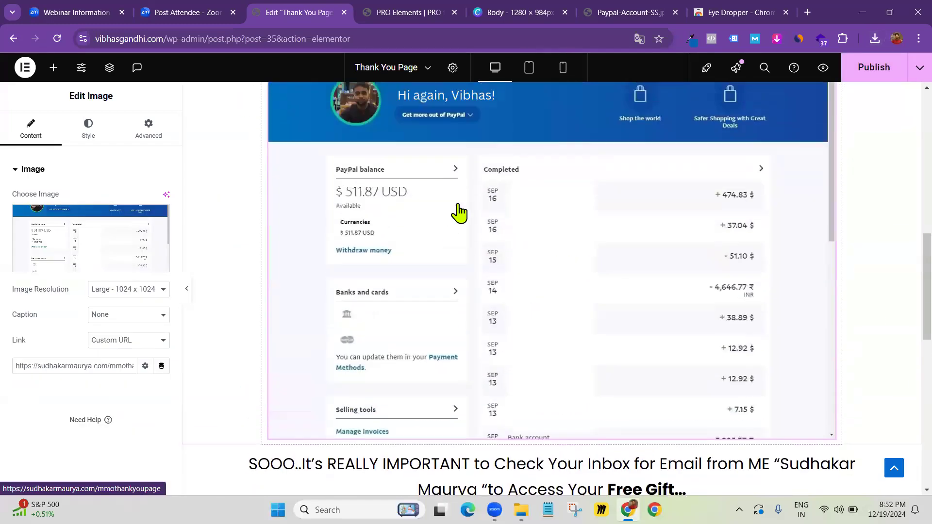
pyautogui.scroll(4, 487, 270)
pyautogui.scroll(-4, 489, 274)
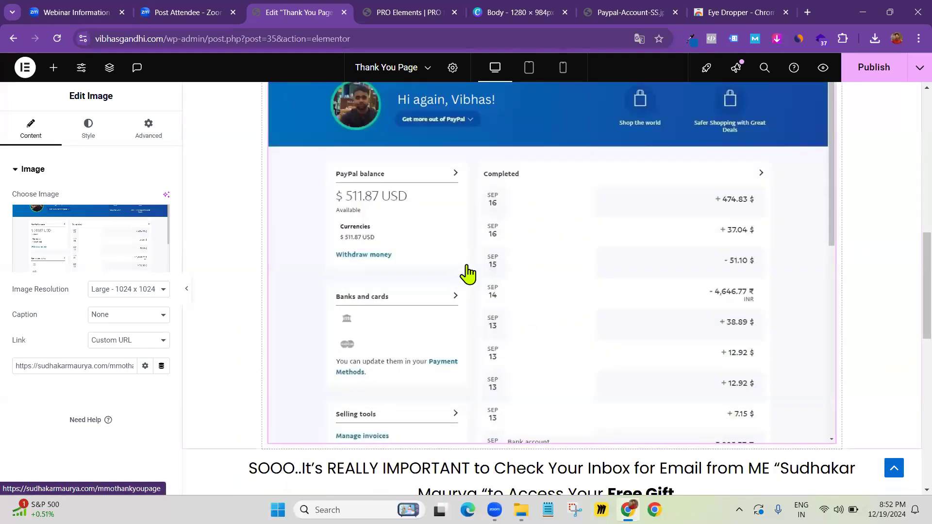
pyautogui.scroll(-5, 432, 267)
pyautogui.scroll(5, 433, 262)
pyautogui.scroll(11, 434, 256)
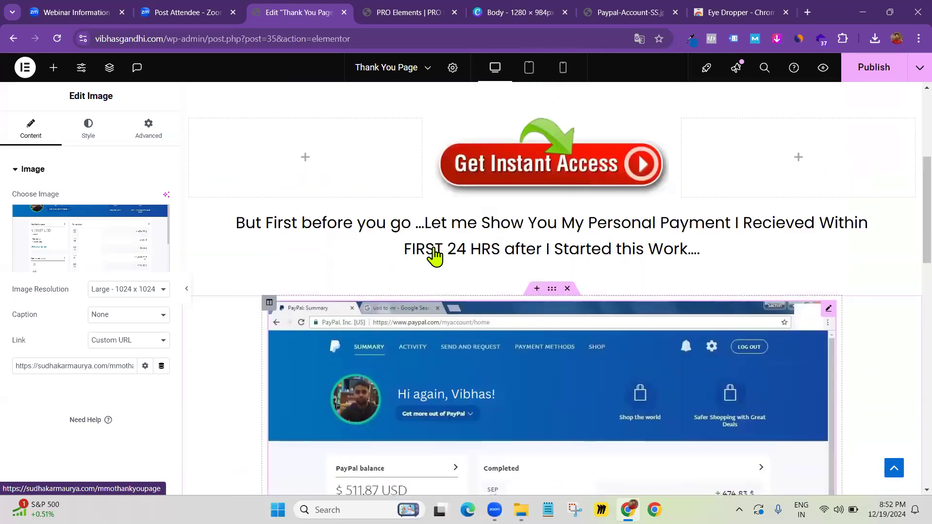
pyautogui.scroll(-4, 436, 259)
pyautogui.scroll(-8, 436, 262)
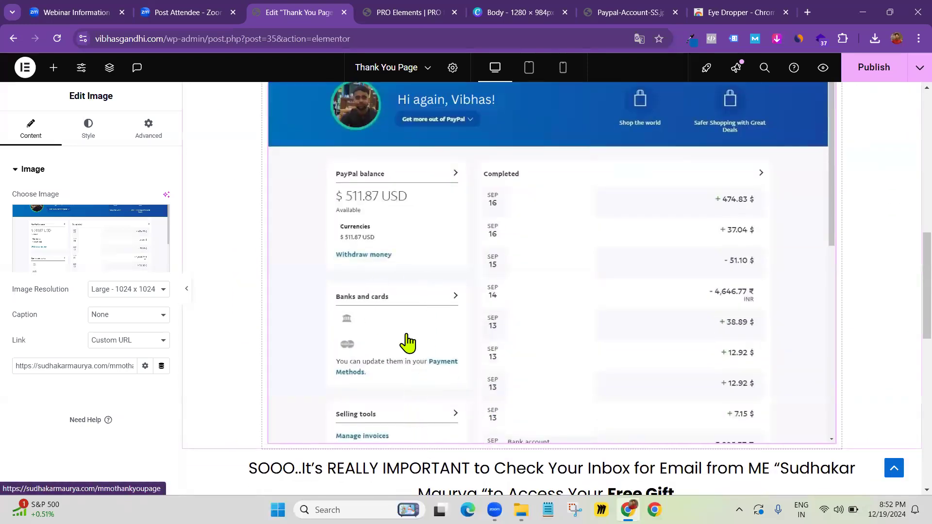
pyautogui.scroll(-10, 457, 259)
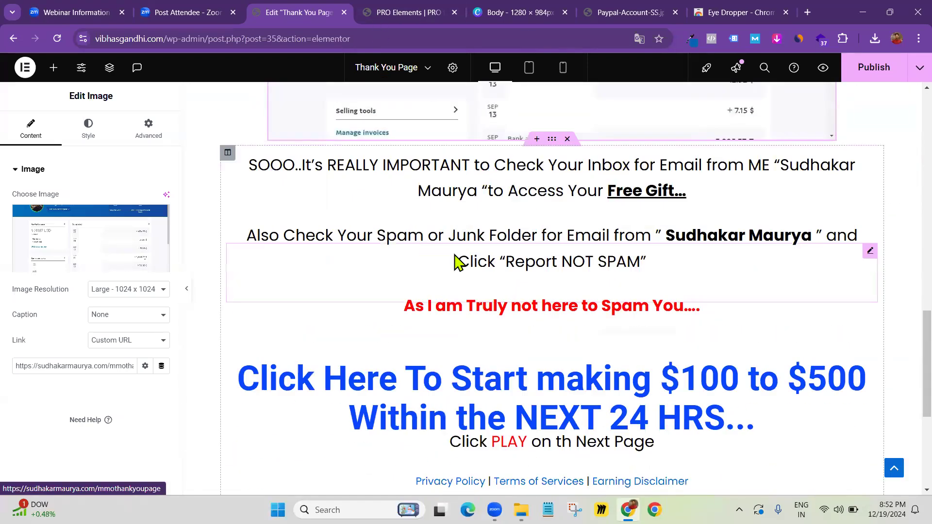
pyautogui.scroll(4, 427, 239)
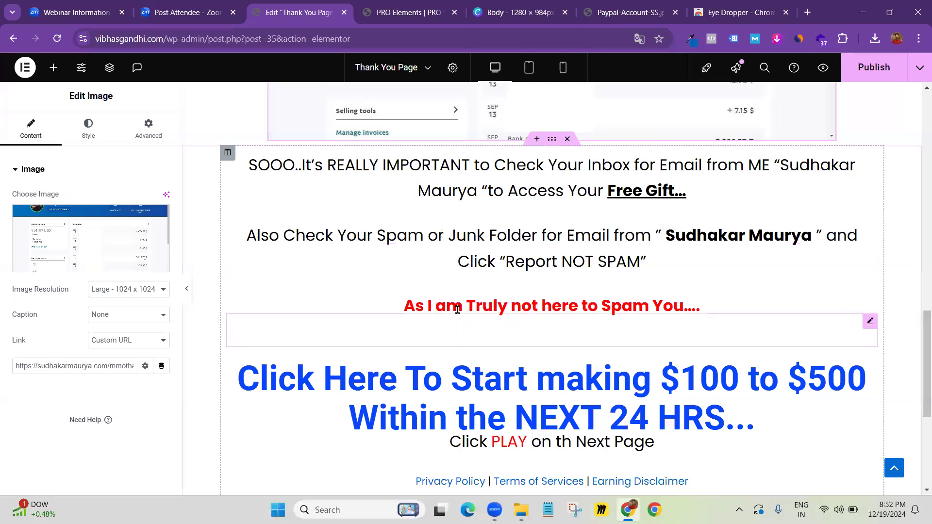
pyautogui.hotkey('alt', 'Tab')
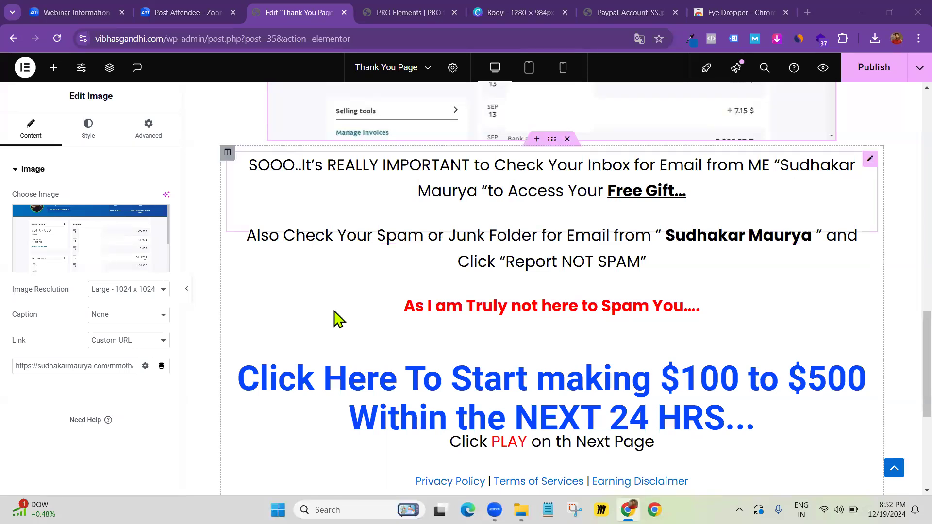
pyautogui.scroll(15, 339, 319)
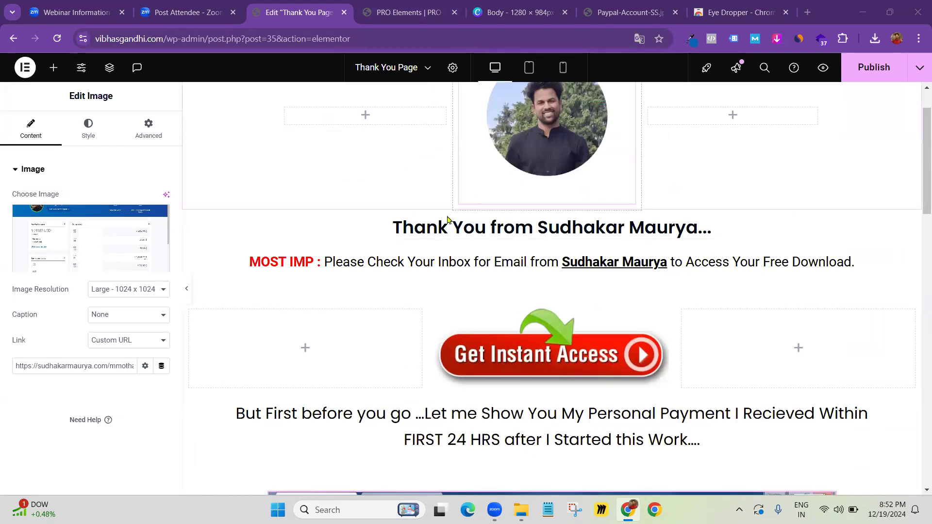
pyautogui.scroll(-5, 449, 228)
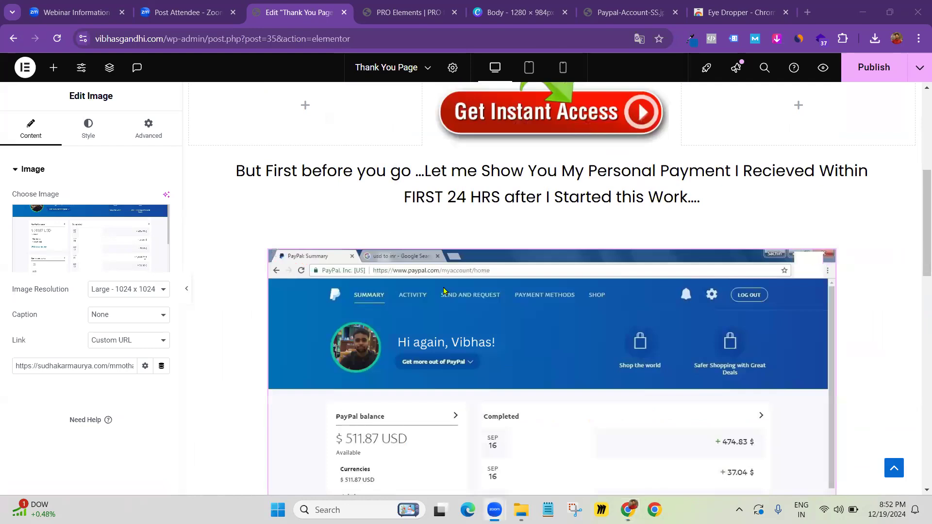
# Move the payment caption below the PayPal screenshot and review the layout
pyautogui.moveTo(354, 221); pyautogui.dragTo(298, 209)
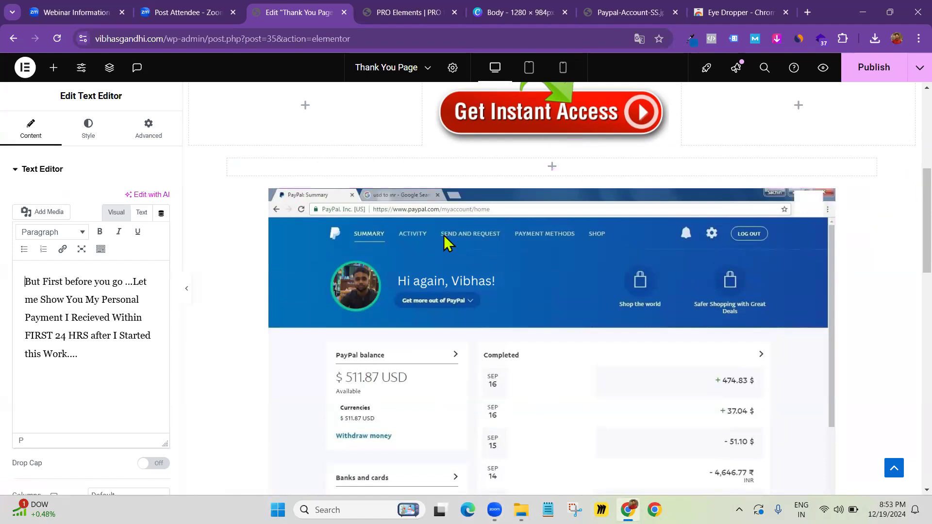
pyautogui.scroll(-5, 443, 235)
pyautogui.scroll(10, 454, 222)
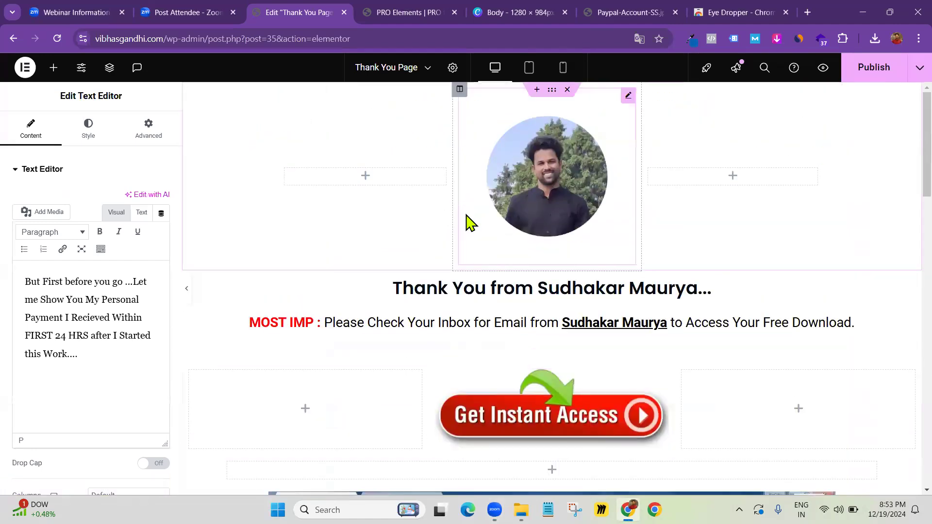
pyautogui.scroll(-3, 466, 224)
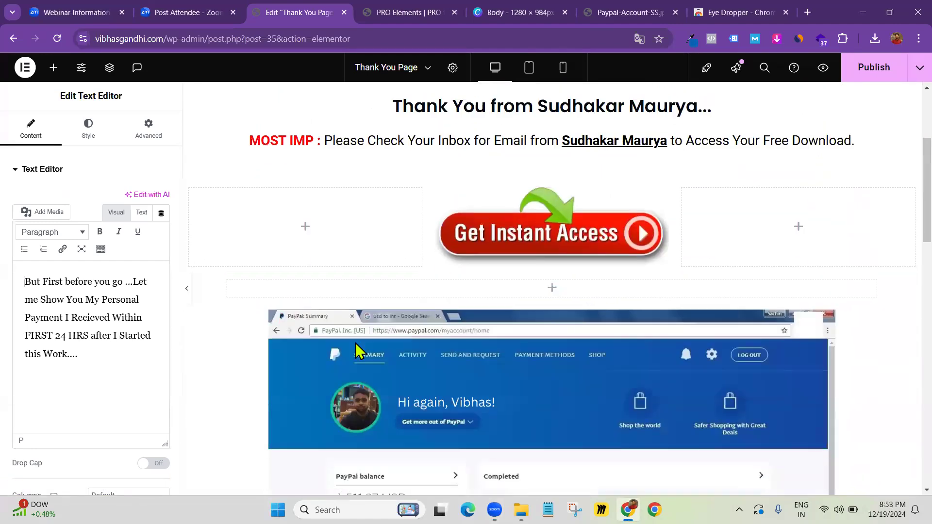
pyautogui.scroll(-12, 357, 350)
pyautogui.scroll(16, 353, 326)
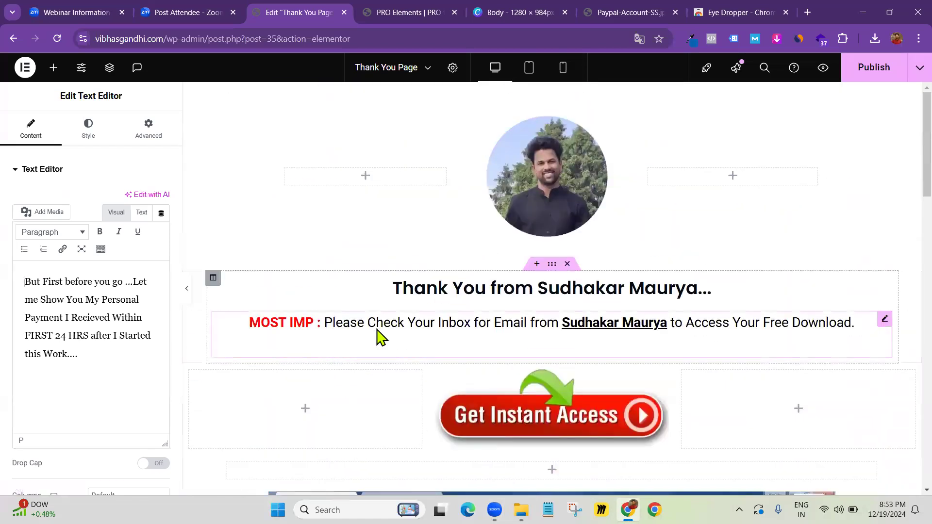
pyautogui.scroll(-4, 297, 387)
pyautogui.scroll(3, 333, 367)
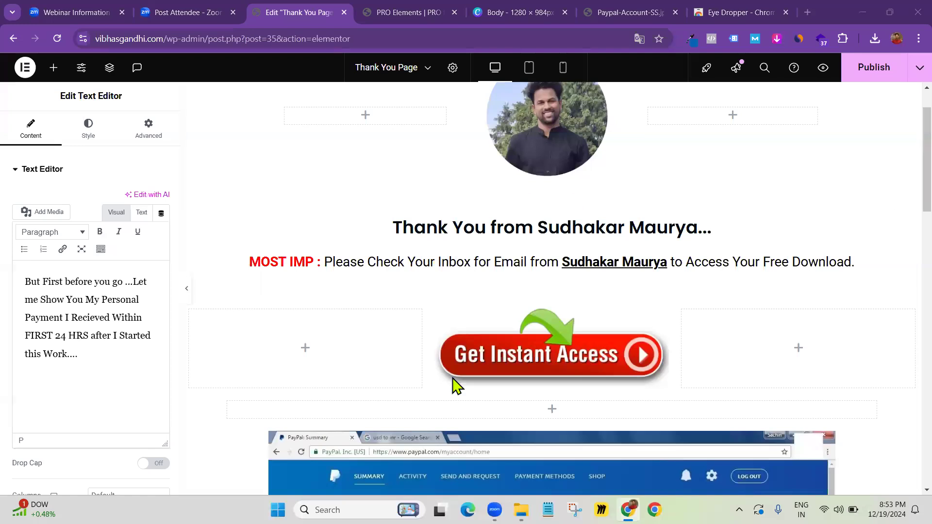
pyautogui.scroll(-10, 450, 384)
pyautogui.scroll(2, 442, 388)
pyautogui.scroll(8, 441, 388)
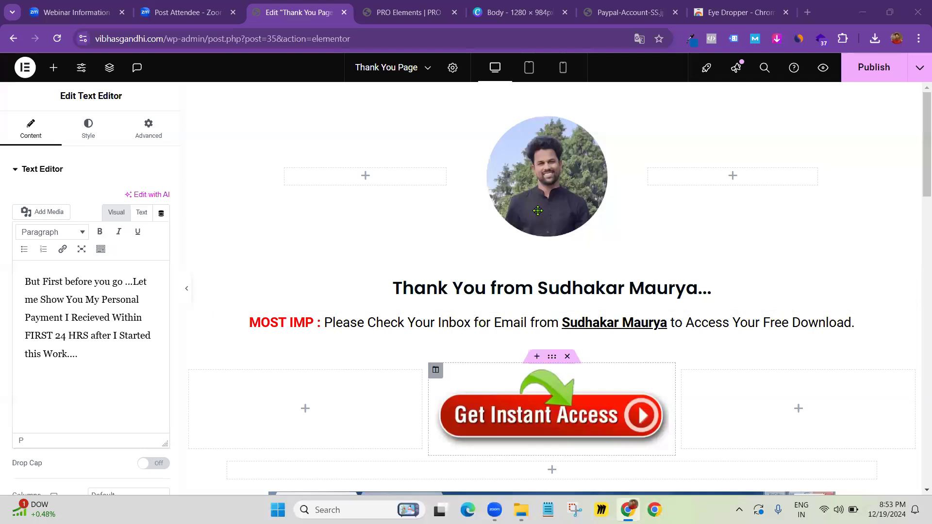
# Undo the accidental enlargement of the round profile photo and open its image settings
pyautogui.click(541, 216)
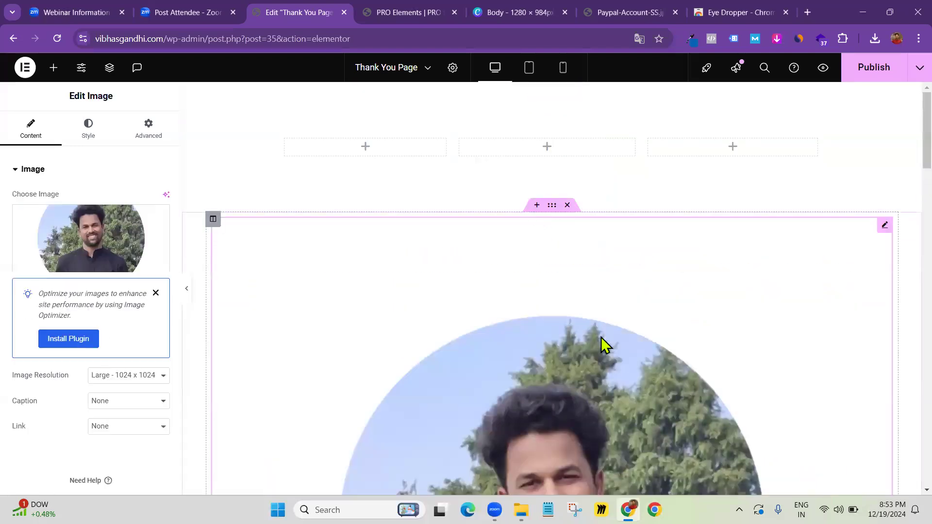
pyautogui.hotkey('ctrl', 'z')
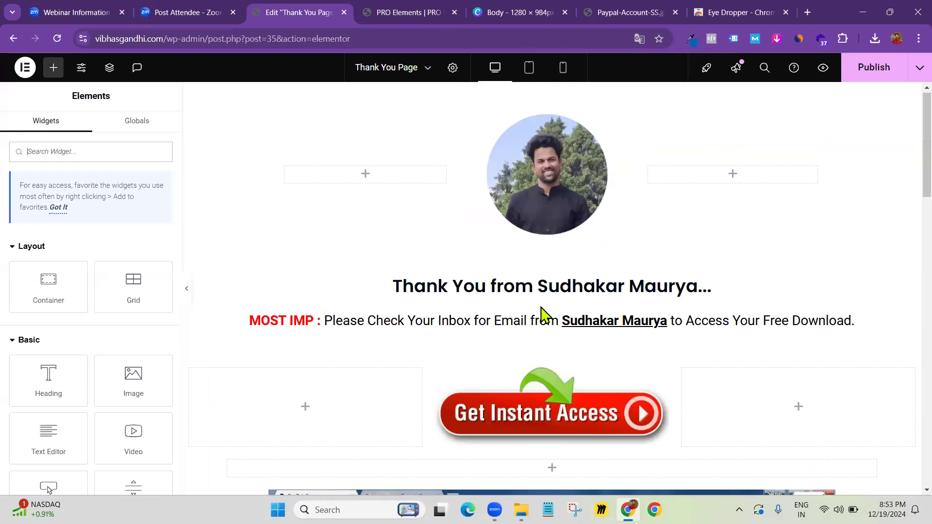
pyautogui.scroll(-12, 541, 307)
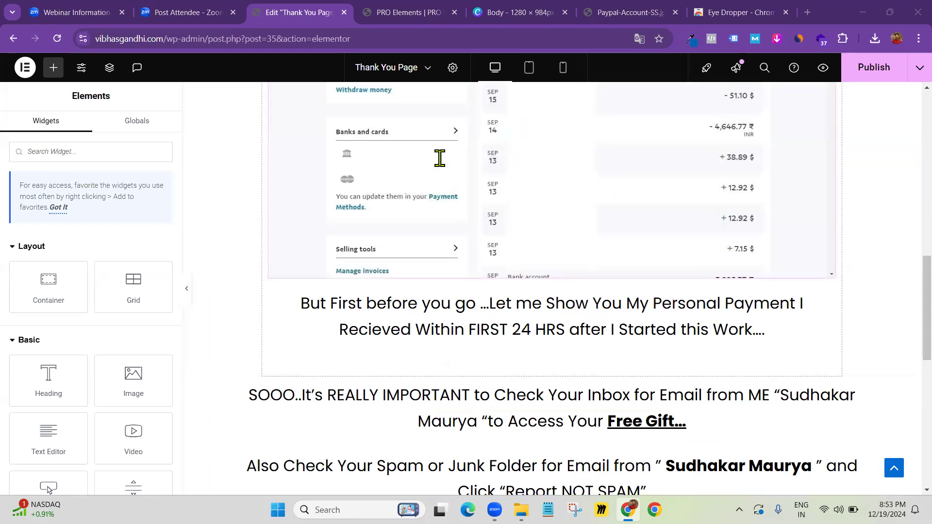
pyautogui.scroll(12, 440, 158)
pyautogui.click(537, 198)
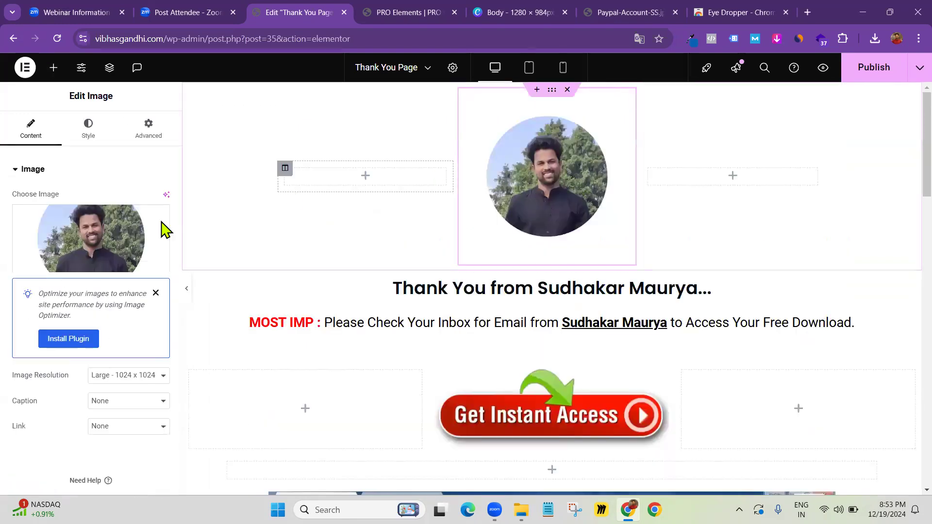
pyautogui.click(100, 241)
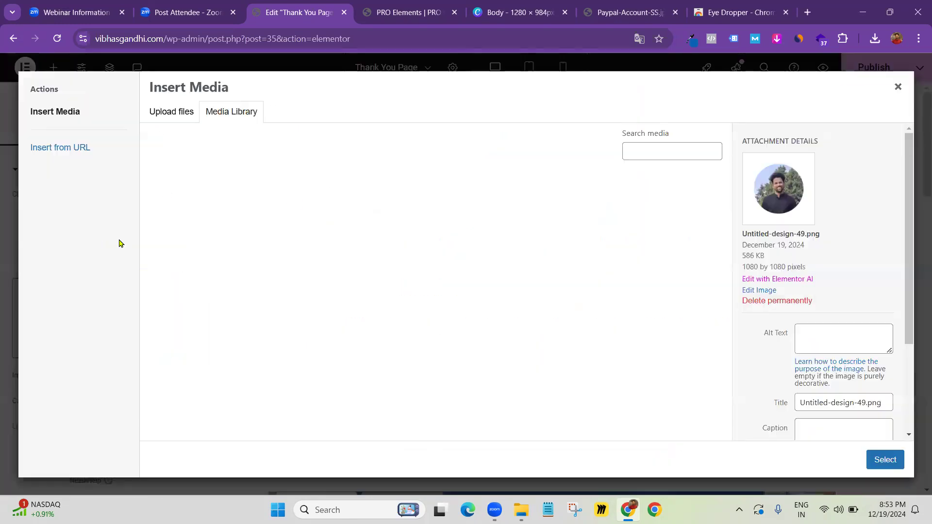
pyautogui.click(179, 115)
pyautogui.click(236, 116)
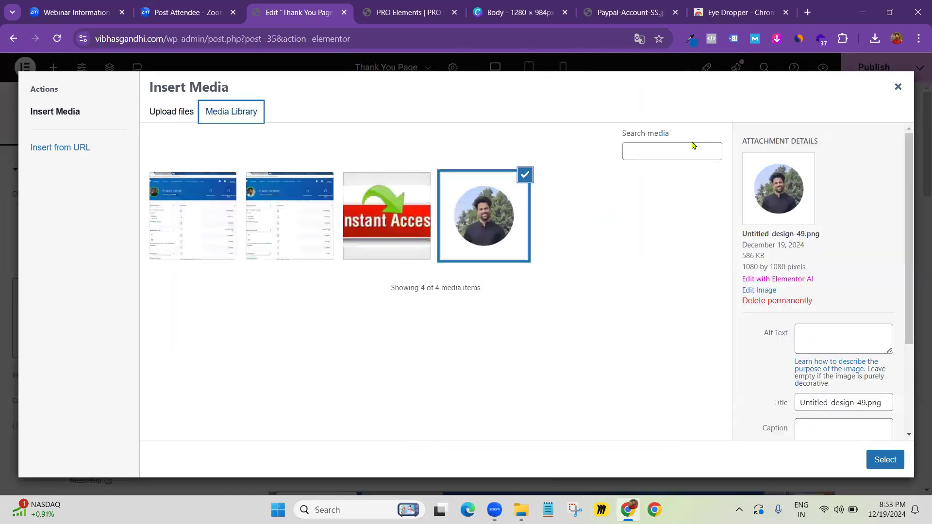
pyautogui.click(897, 87)
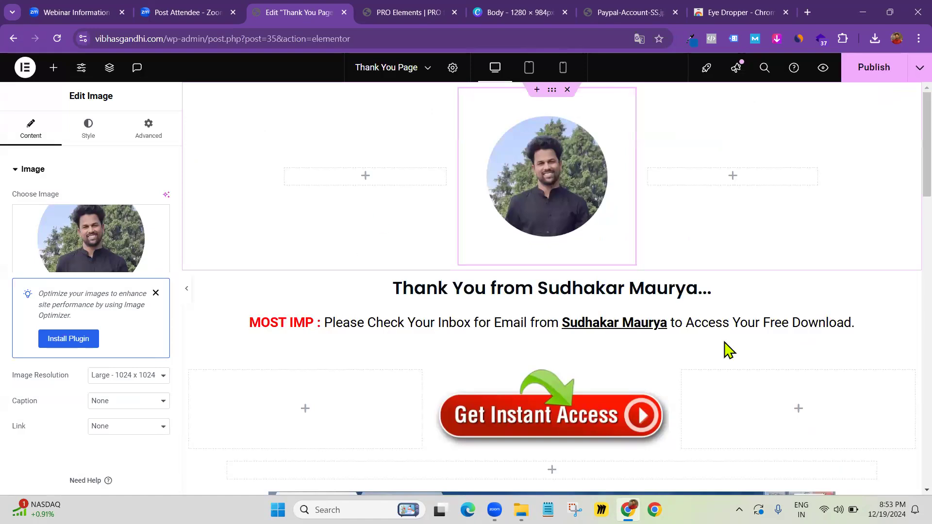
pyautogui.scroll(-12, 447, 316)
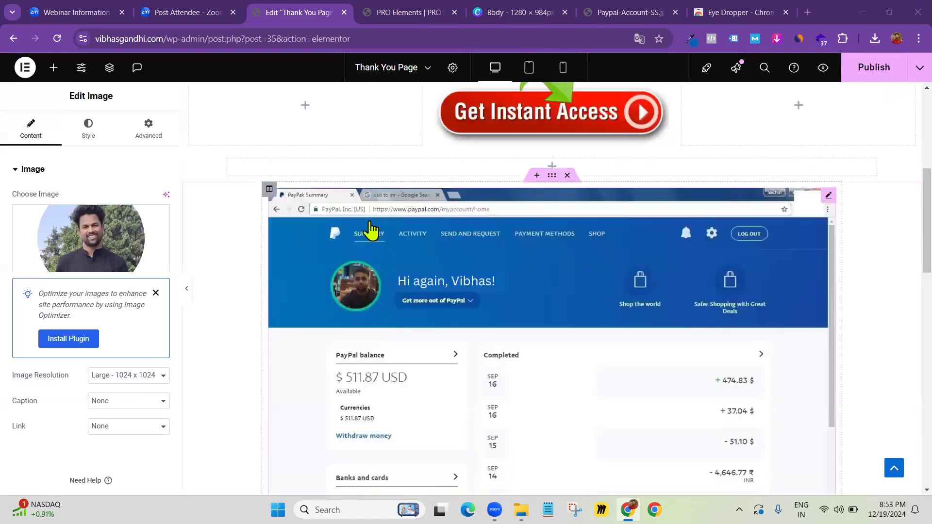
# Remove the link from Earning Disclaimer in the footer Text Editor widget
pyautogui.scroll(-8, 393, 309)
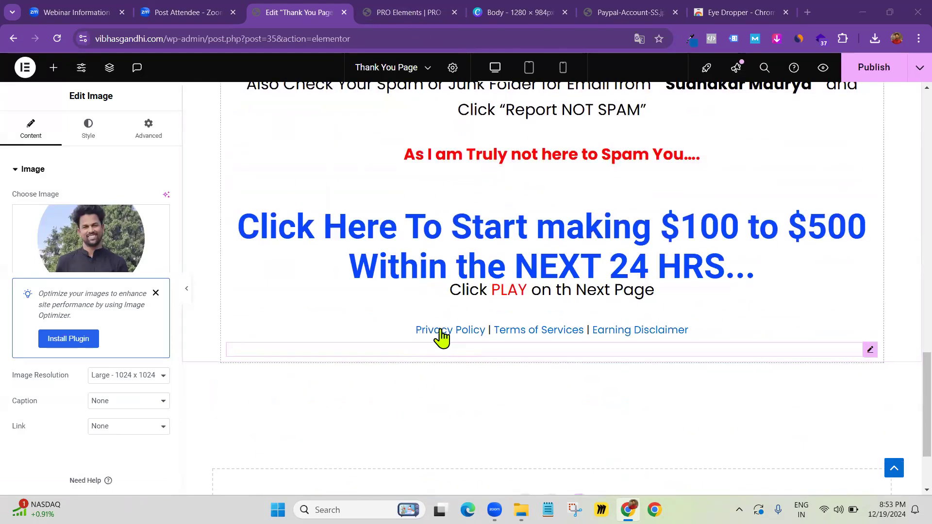
pyautogui.click(870, 350)
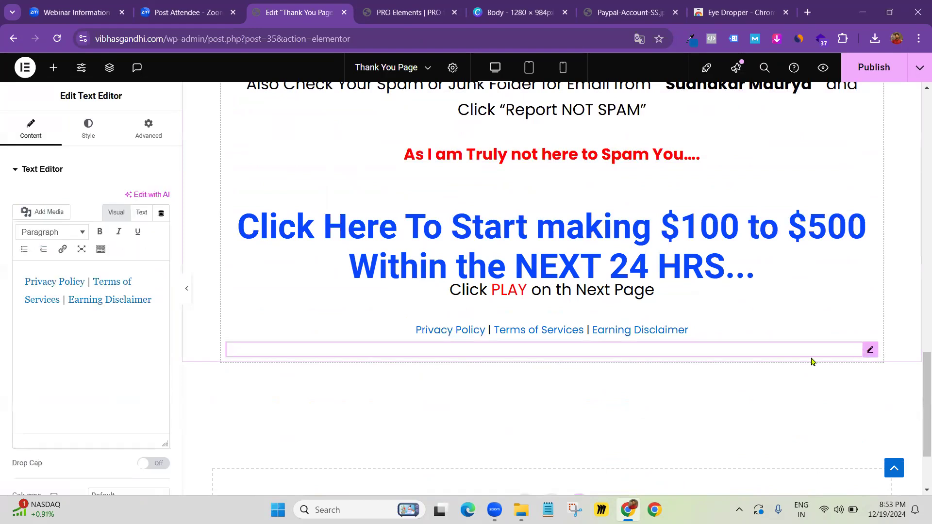
pyautogui.moveTo(161, 301); pyautogui.dragTo(68, 300)
pyautogui.click(254, 322)
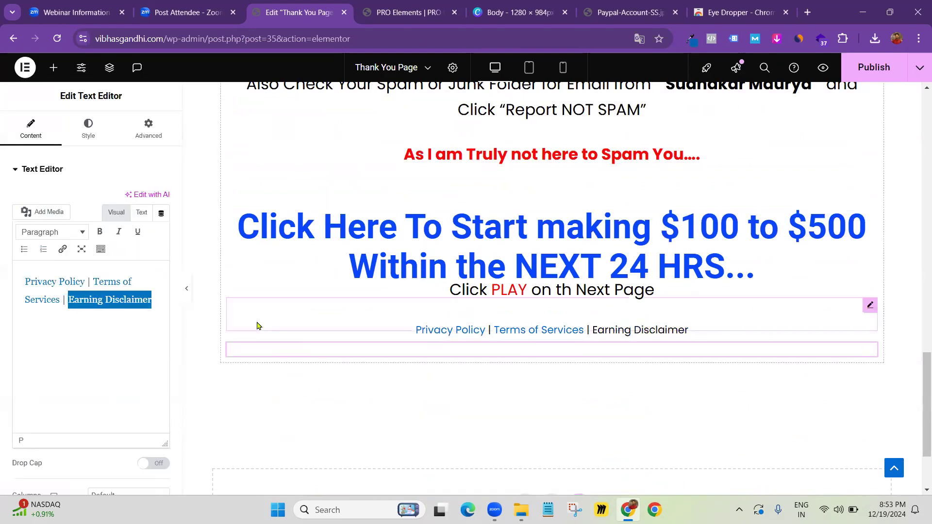
pyautogui.click(100, 337)
# Unlink Terms of Services and Privacy Policy, then publish the Thank You page
pyautogui.moveTo(60, 300); pyautogui.dragTo(90, 285)
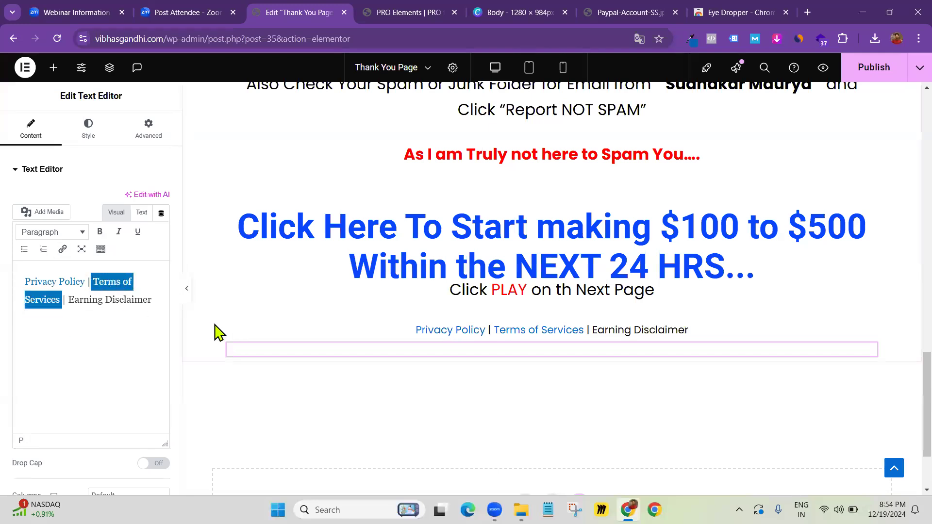
pyautogui.click(60, 301)
pyautogui.click(223, 321)
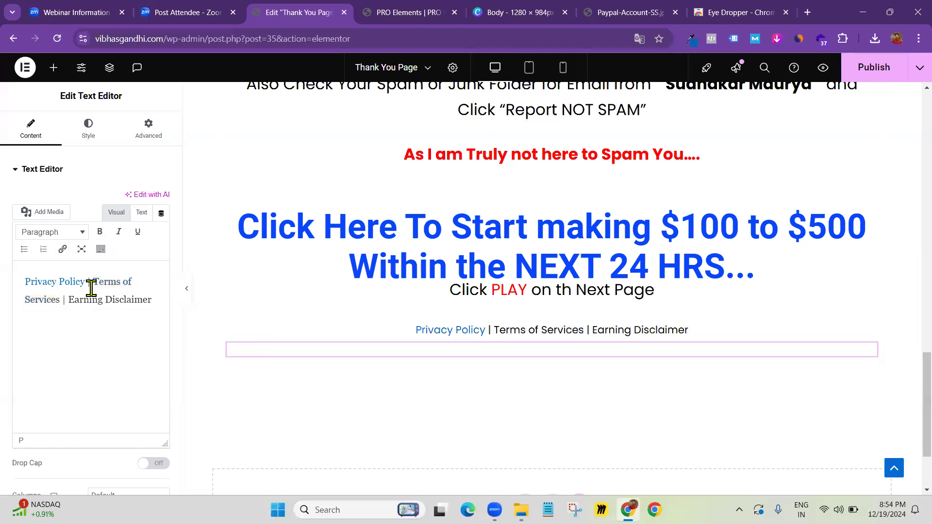
pyautogui.click(84, 283)
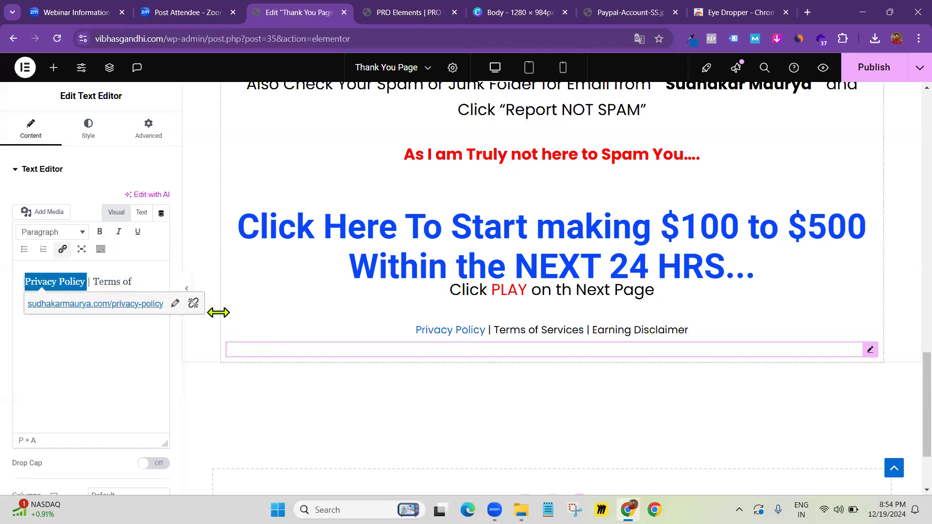
pyautogui.click(191, 305)
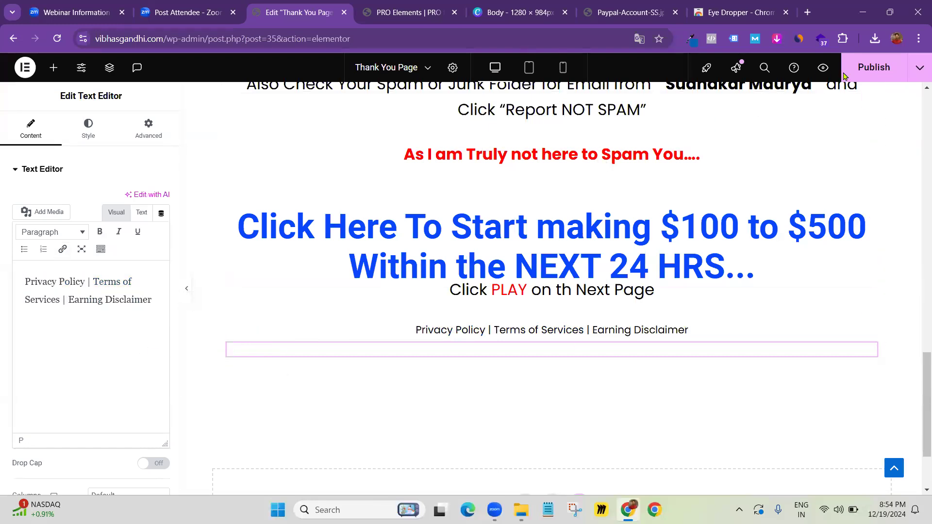
pyautogui.click(872, 67)
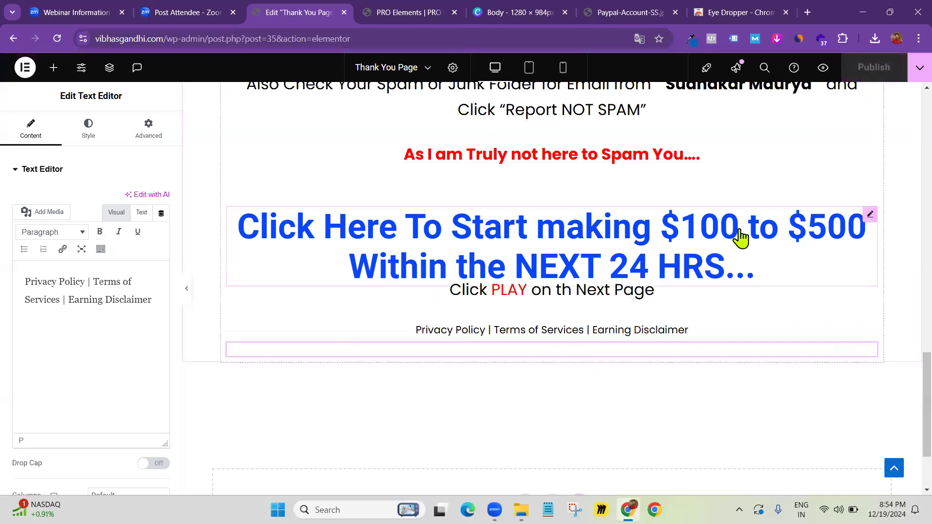
# Review the published Thank You page top to bottom, then open a new browser tab
pyautogui.scroll(3, 771, 261)
pyautogui.scroll(-2, 738, 242)
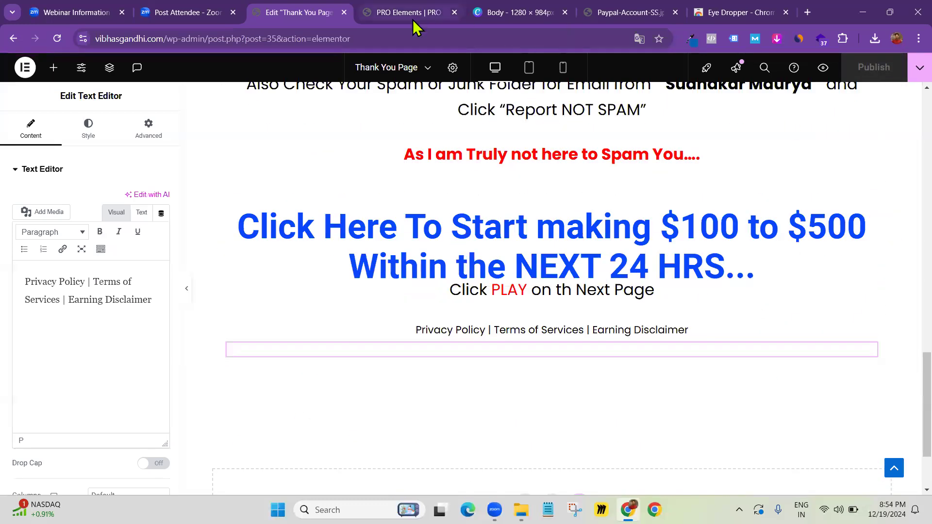
pyautogui.scroll(4, 435, 265)
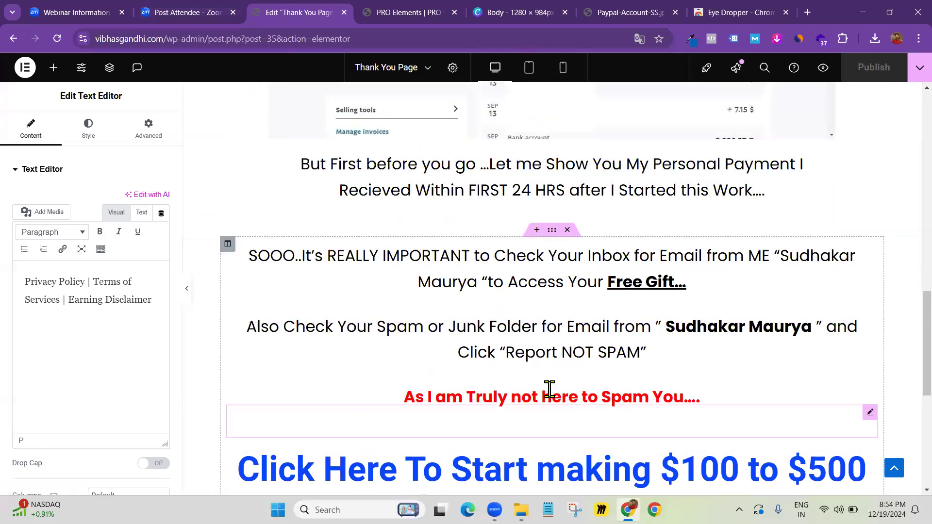
pyautogui.scroll(-5, 558, 410)
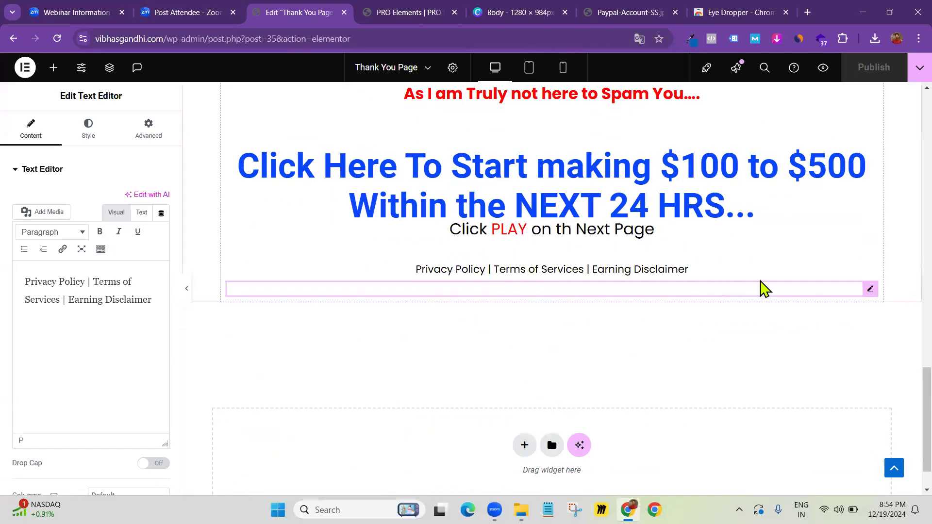
pyautogui.scroll(1, 532, 257)
pyautogui.scroll(15, 532, 260)
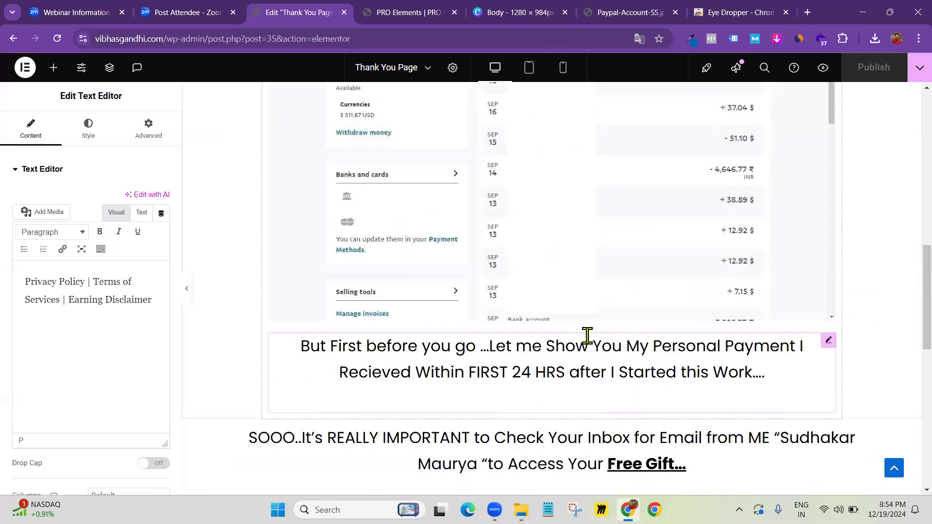
pyautogui.scroll(5, 538, 380)
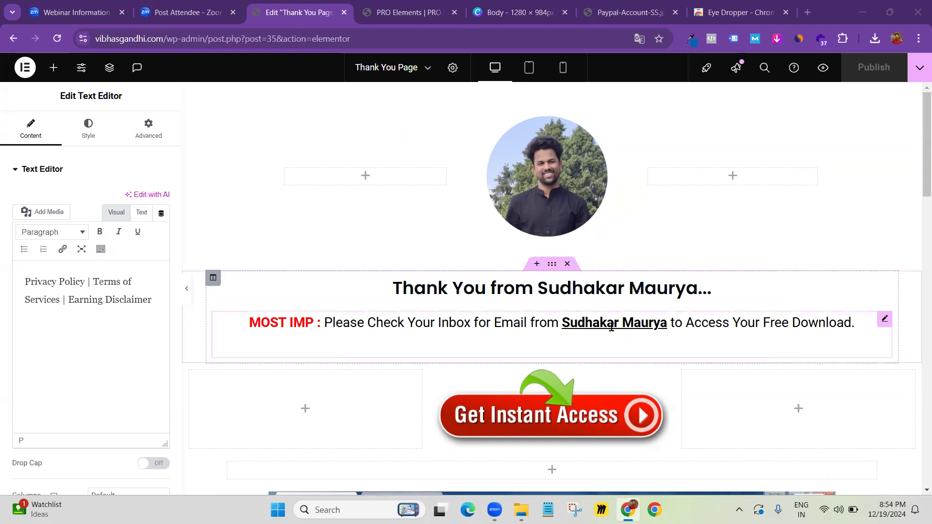
pyautogui.scroll(-10, 602, 321)
pyautogui.scroll(-5, 602, 335)
pyautogui.scroll(15, 579, 343)
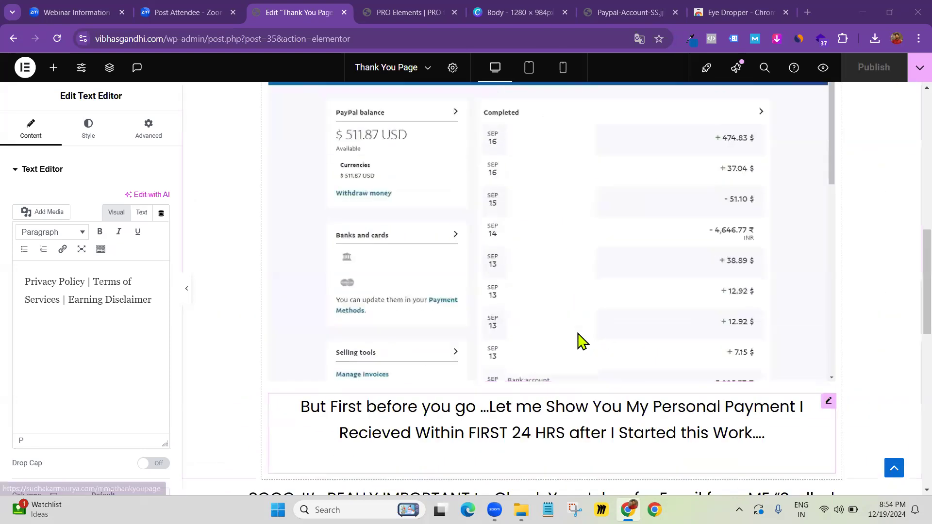
pyautogui.scroll(-5, 551, 410)
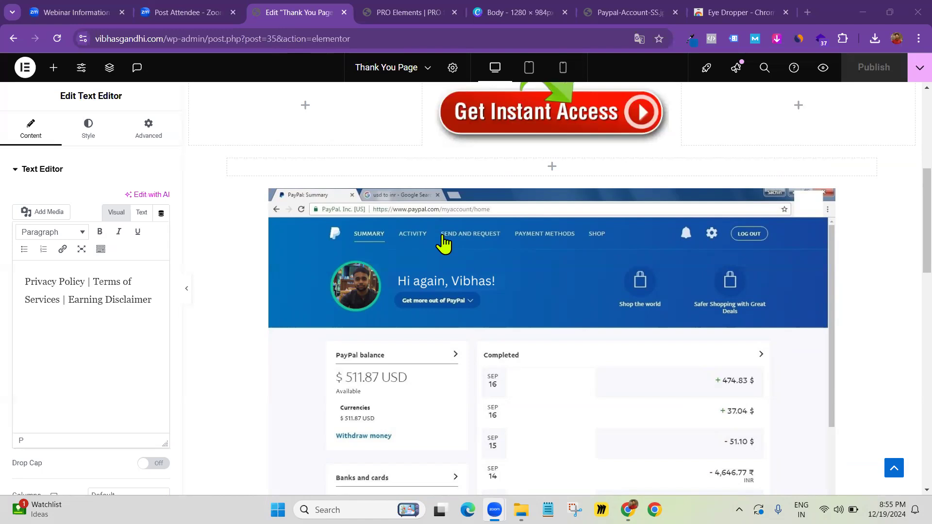
pyautogui.click(807, 12)
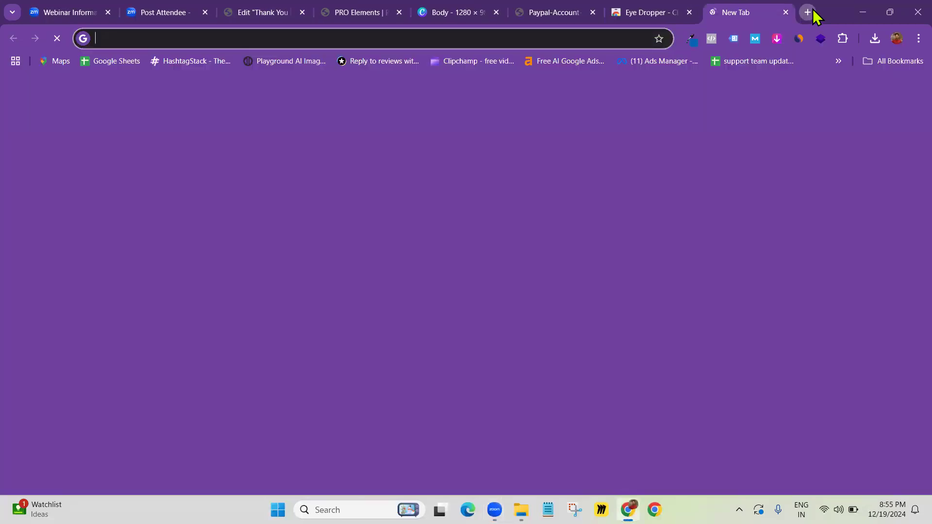
pyautogui.write('pro')
pyautogui.press('Right')
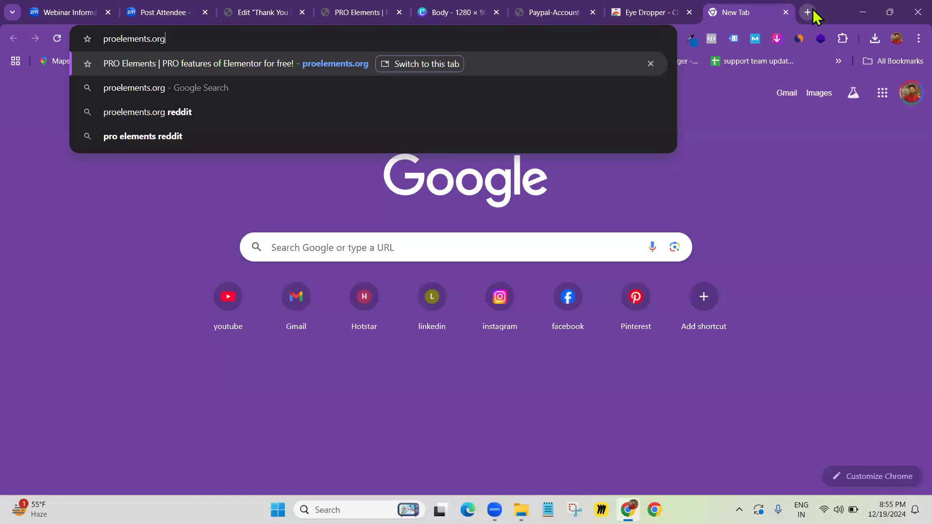
pyautogui.press('Return')
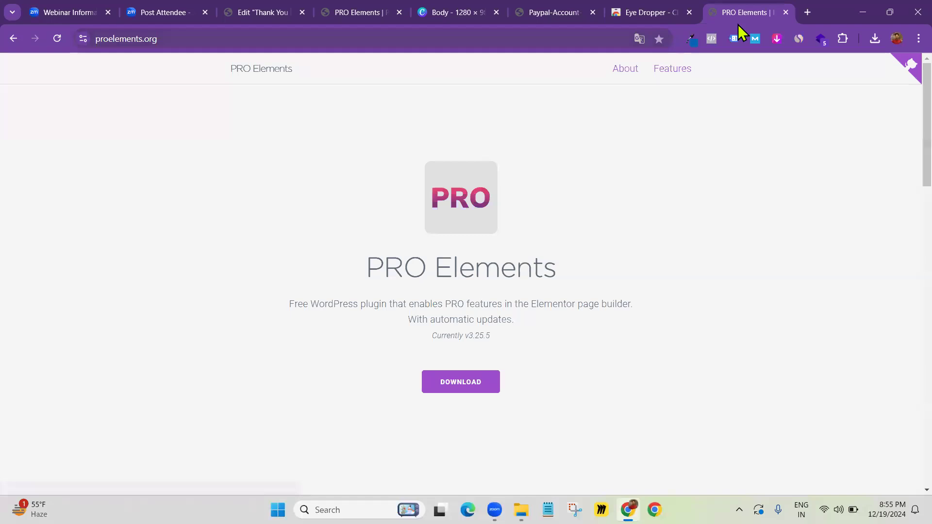
pyautogui.hotkey('ctrl', 'w')
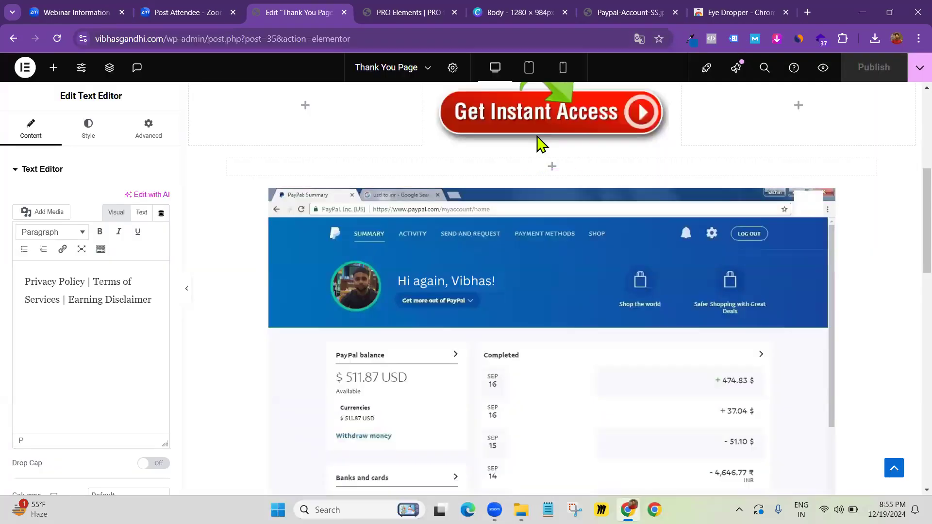